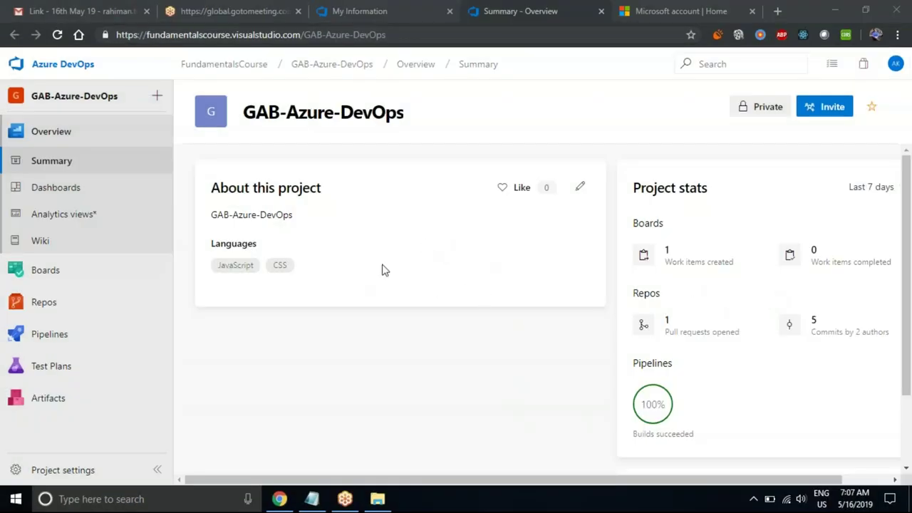
Go to Pipelines > Builds and select the GAB-Azure-DevOps-ASP.NET-CI pipeline to see its history
click(74, 308)
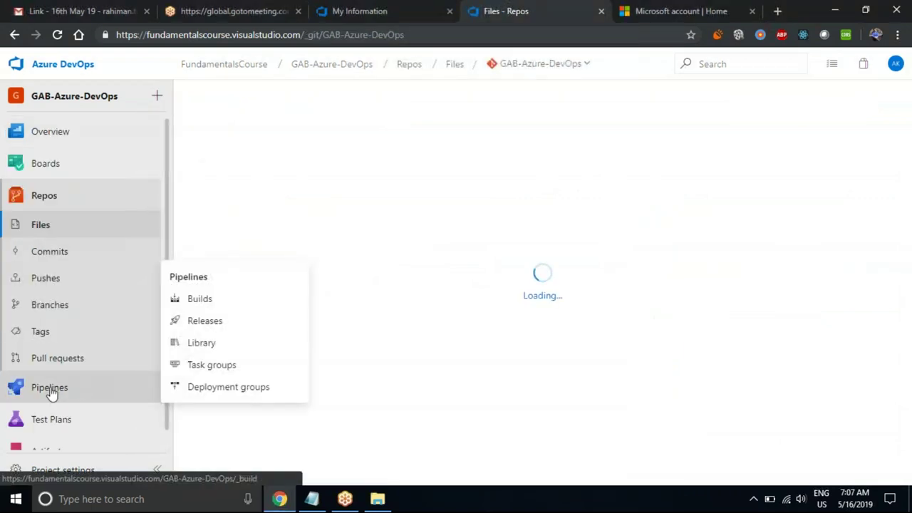
click(53, 388)
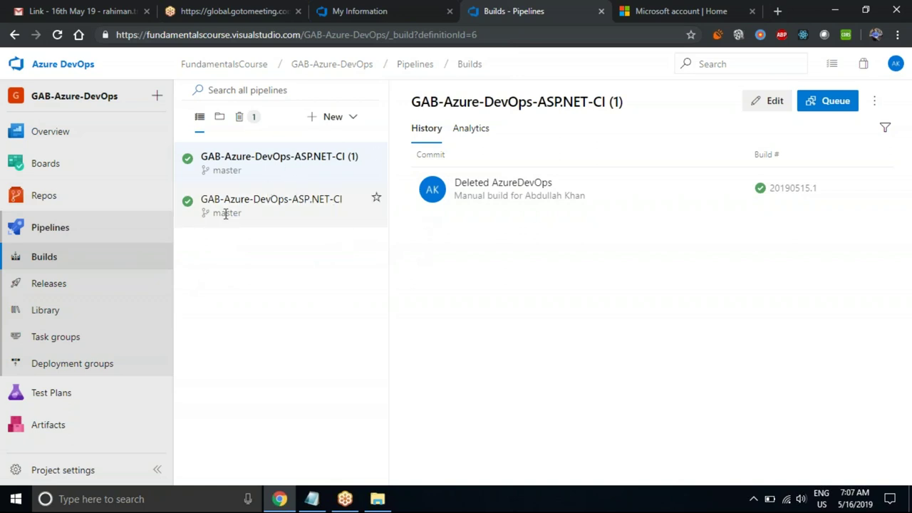
click(286, 208)
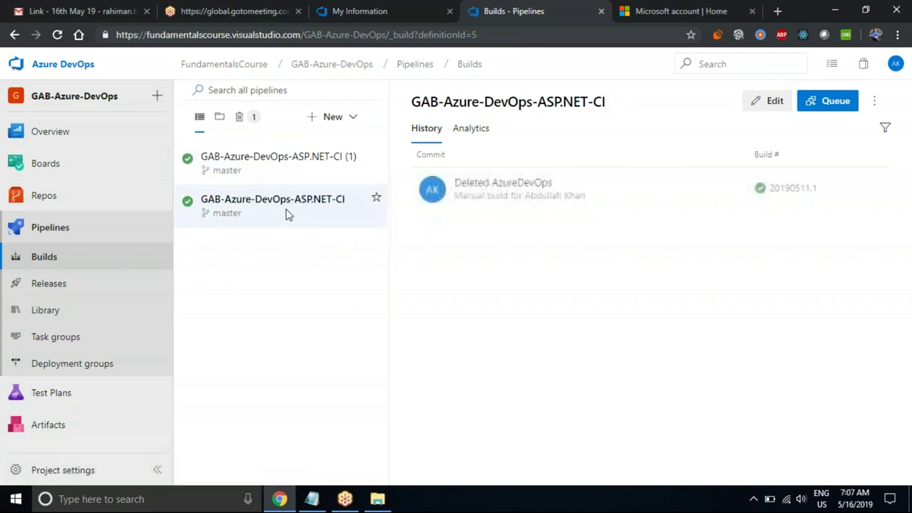
Open build 20190511.1 ('Deleted AzureDevOps') to review its Agent job 1 log
click(513, 183)
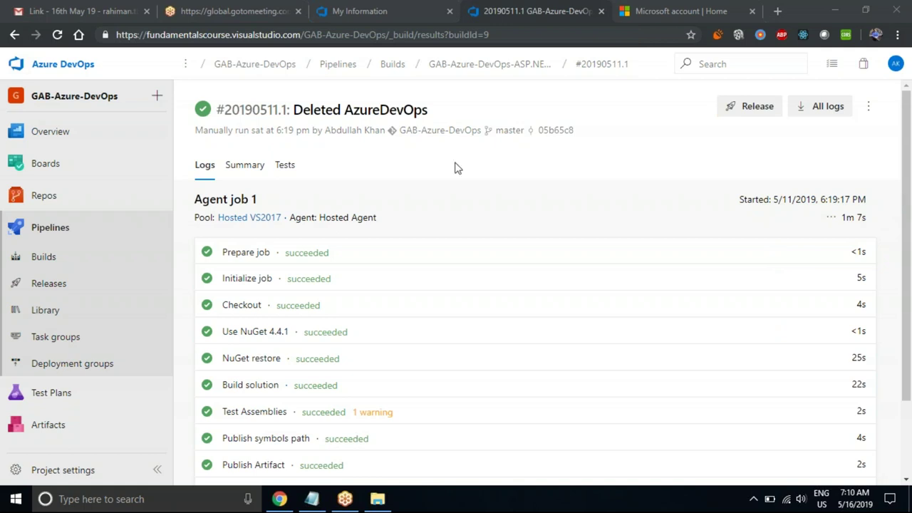
Browse Repos > Files into the AzureDevOps/AzureDevOps folder, then show the Windows desktop
click(53, 205)
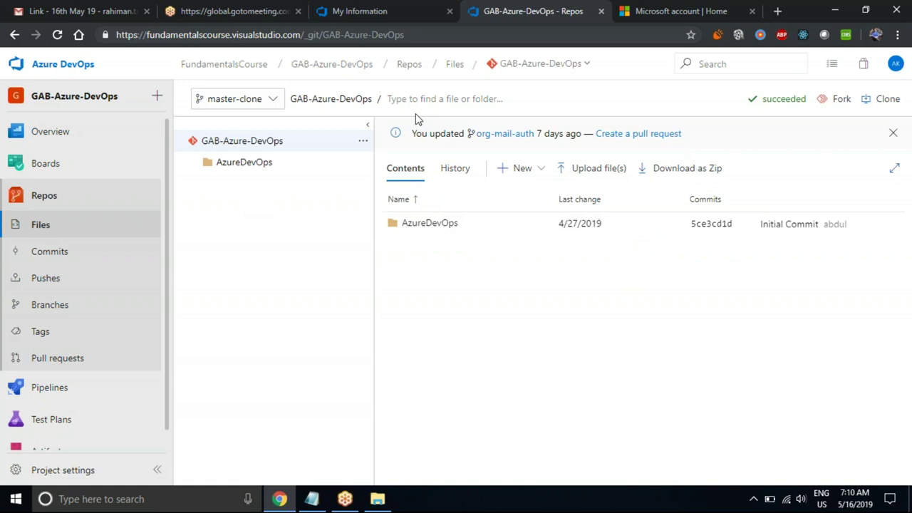
click(265, 162)
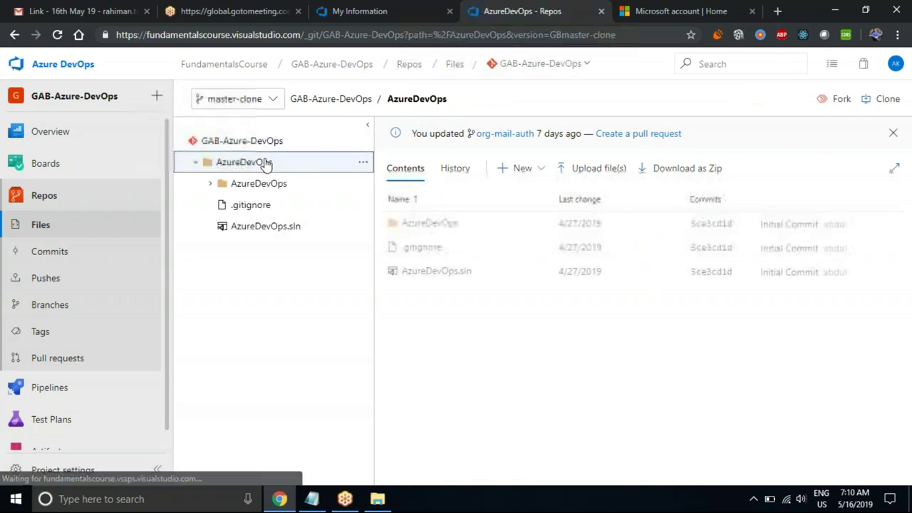
click(269, 184)
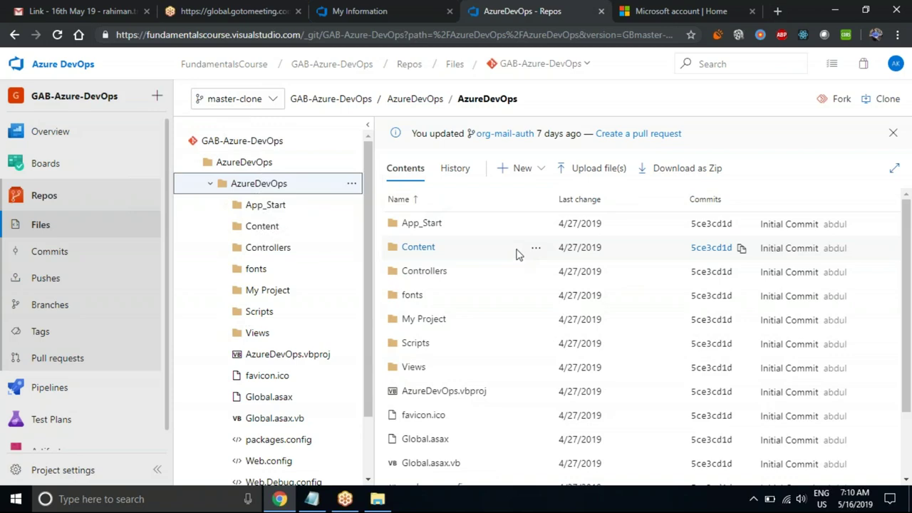
key(super+d)
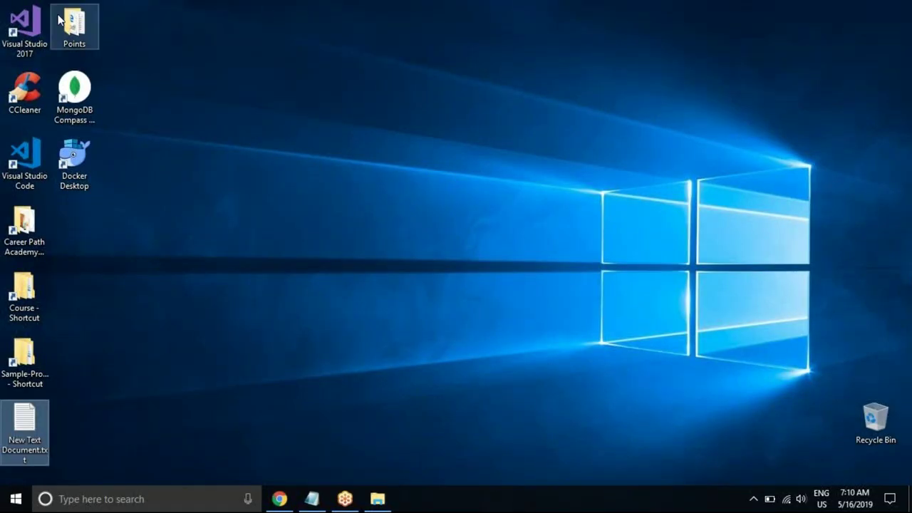
Launch Visual Studio 2017 from its desktop shortcut
click(24, 28)
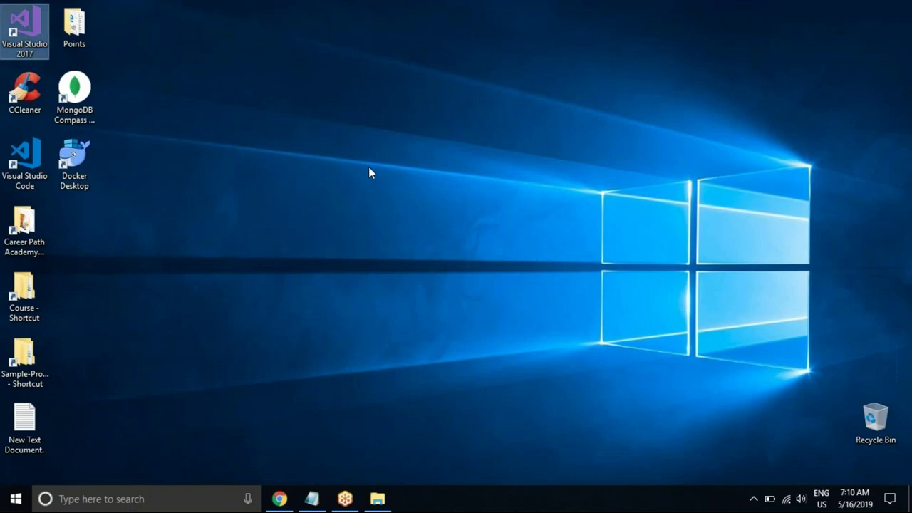
key(Return)
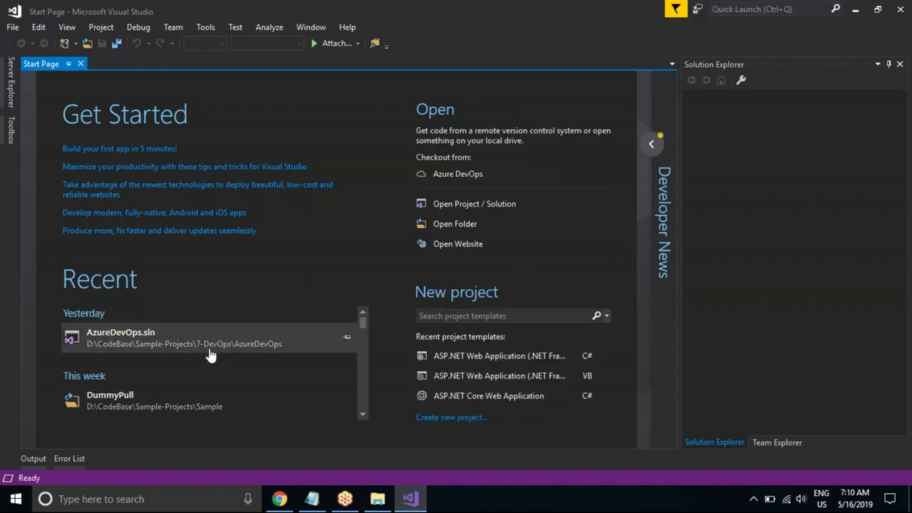
Open AzureDevOps.sln from the Start Page's Recent list under Yesterday
click(363, 414)
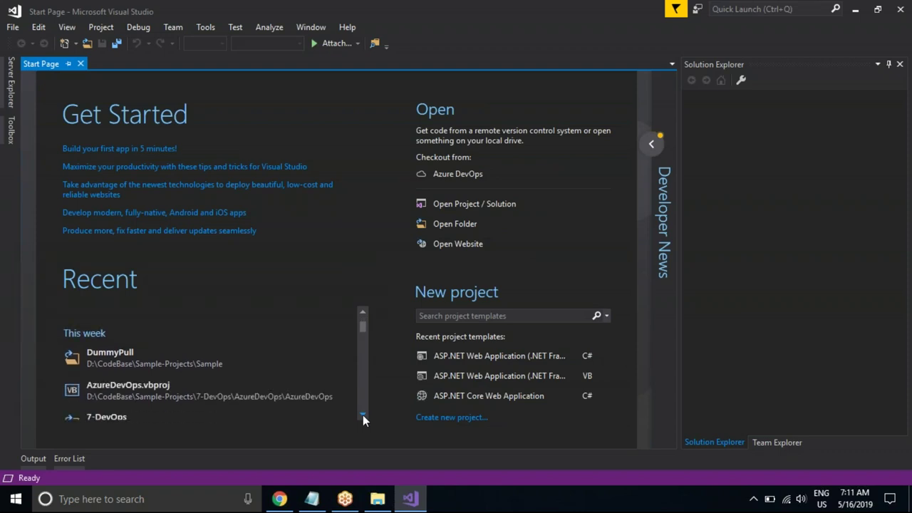
click(362, 415)
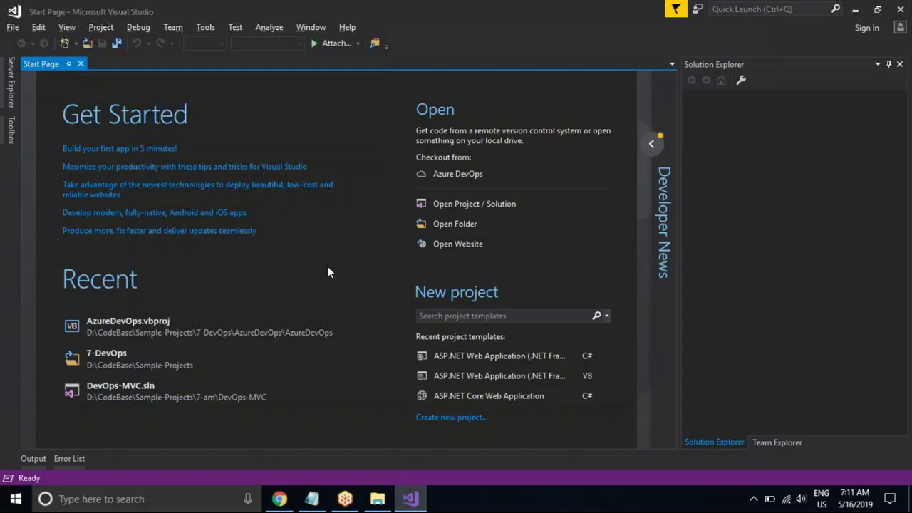
scroll(362, 313, up, 3)
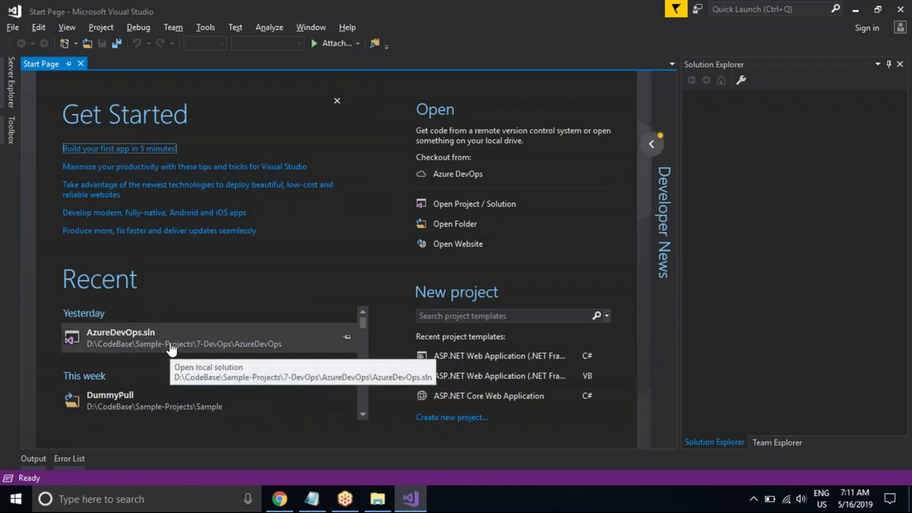
click(171, 348)
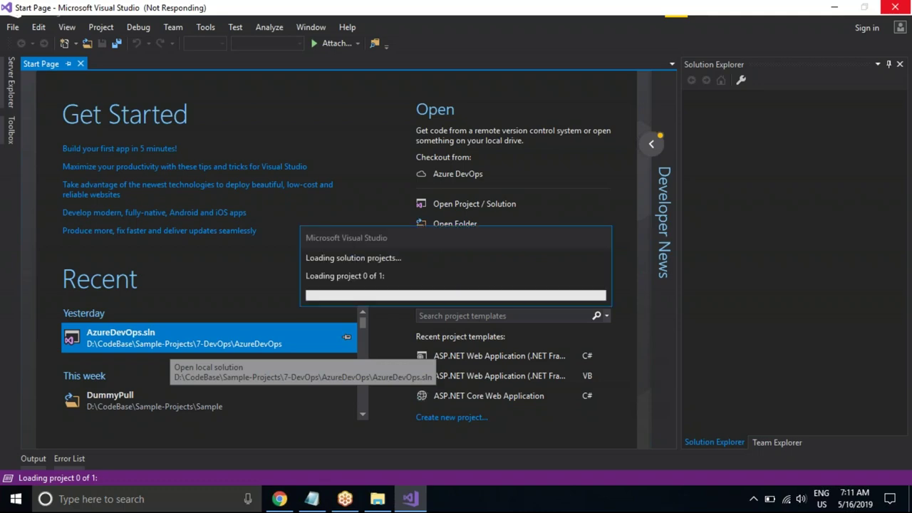
Switch to the Chrome repository page while AzureDevOps.sln loads
key(alt+Tab)
key(alt+Tab)
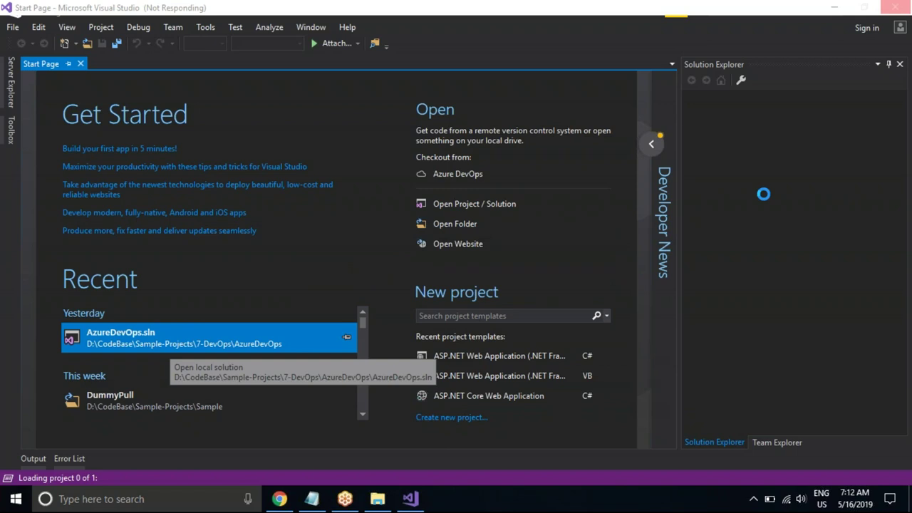
key(alt+Tab)
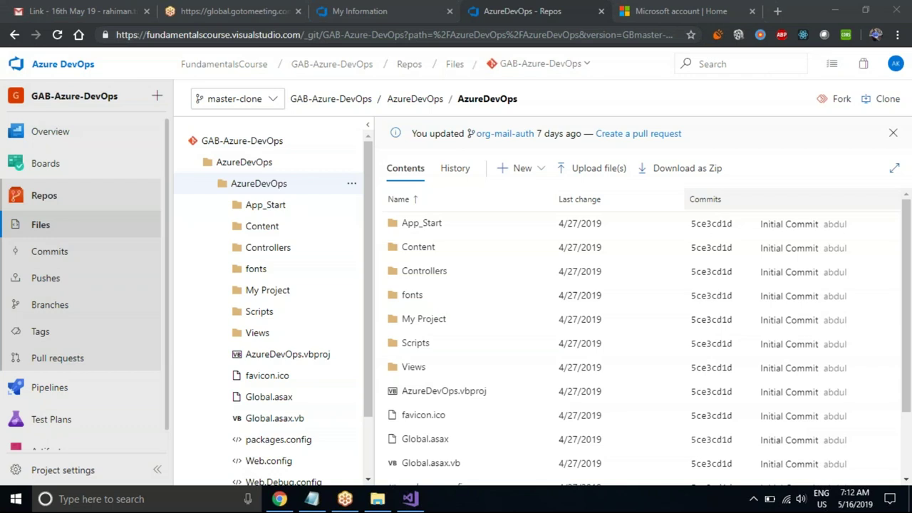
Return to Visual Studio, now showing MVC-Auth's HomeController.cs in the loaded solution
key(alt+Tab)
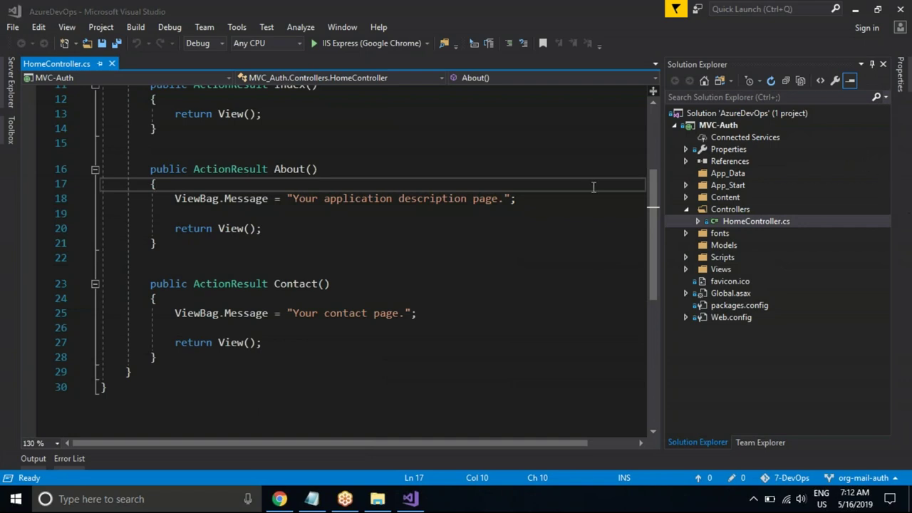
Open the MVC-Auth project's HomeController.cs in the editor
click(713, 124)
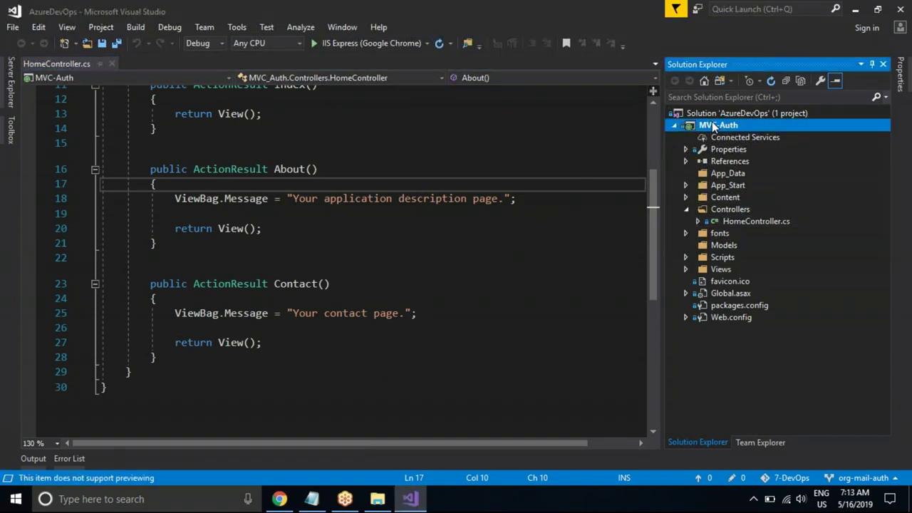
double_click(763, 222)
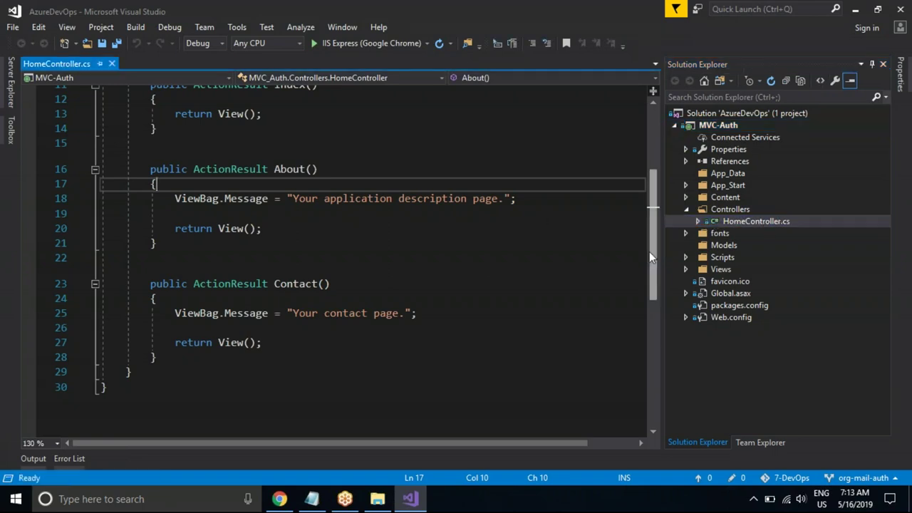
scroll(649, 251, up, 4)
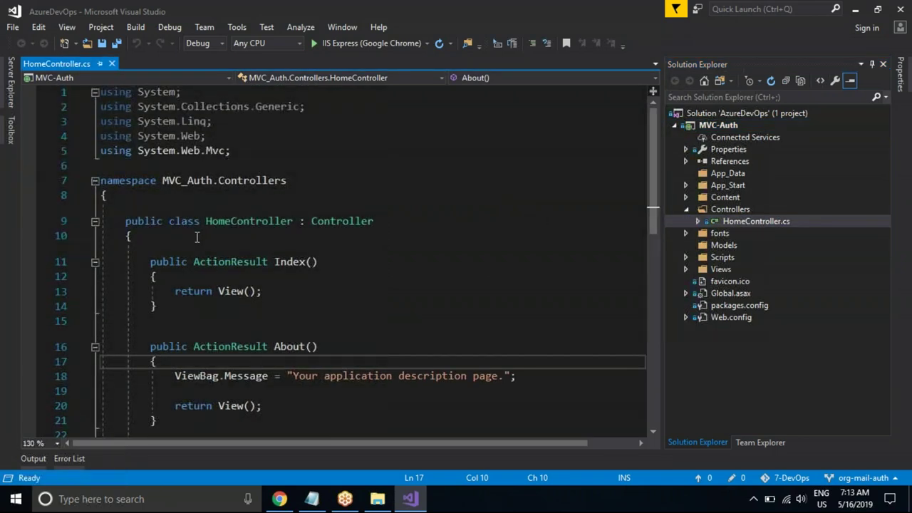
Add and remove blank lines inside the HomeController class, then check the local branches list
click(300, 254)
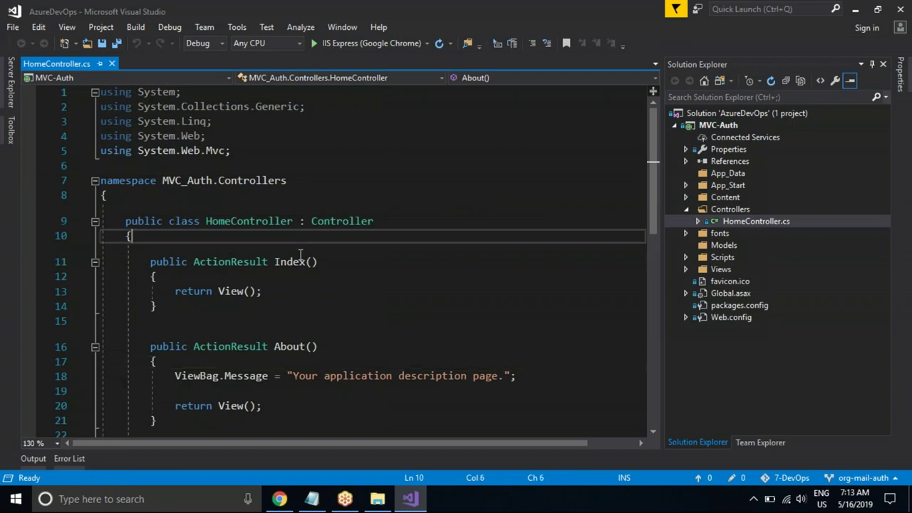
key(Return)
key(Return)
key(Up)
key(Up)
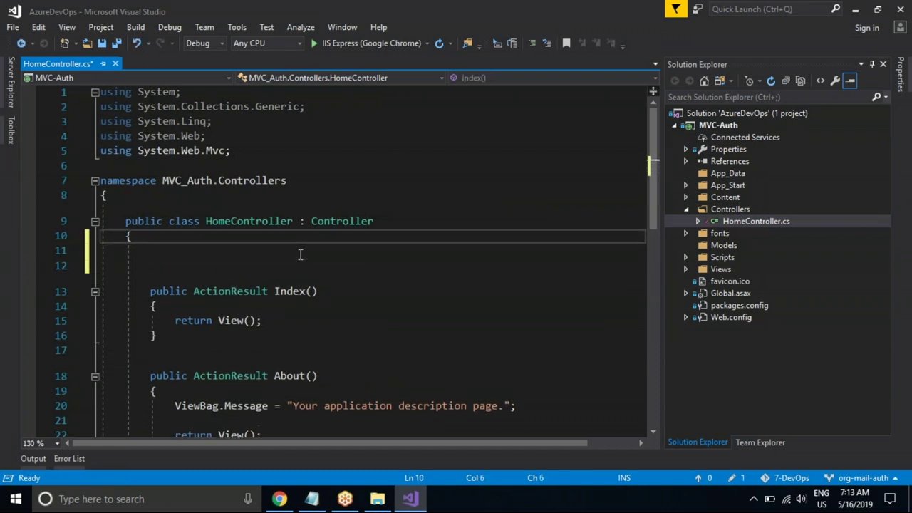
key(Delete)
key(Delete)
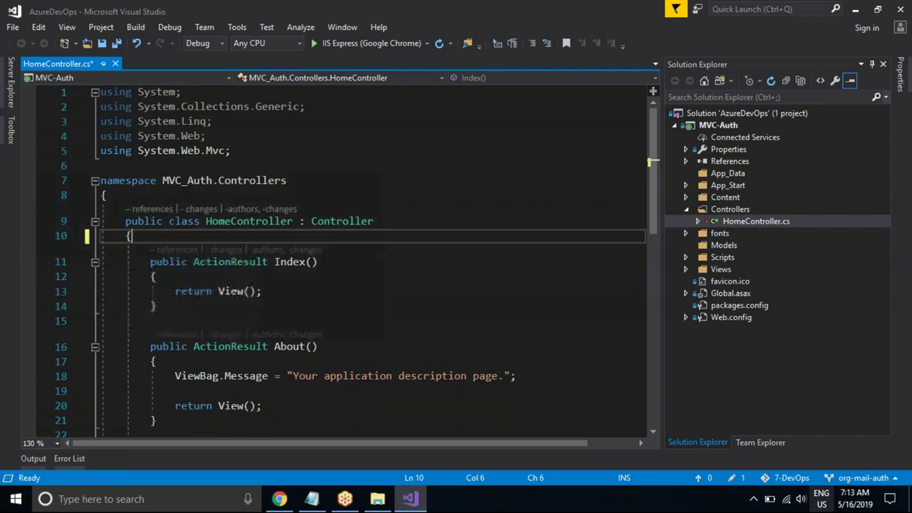
click(863, 477)
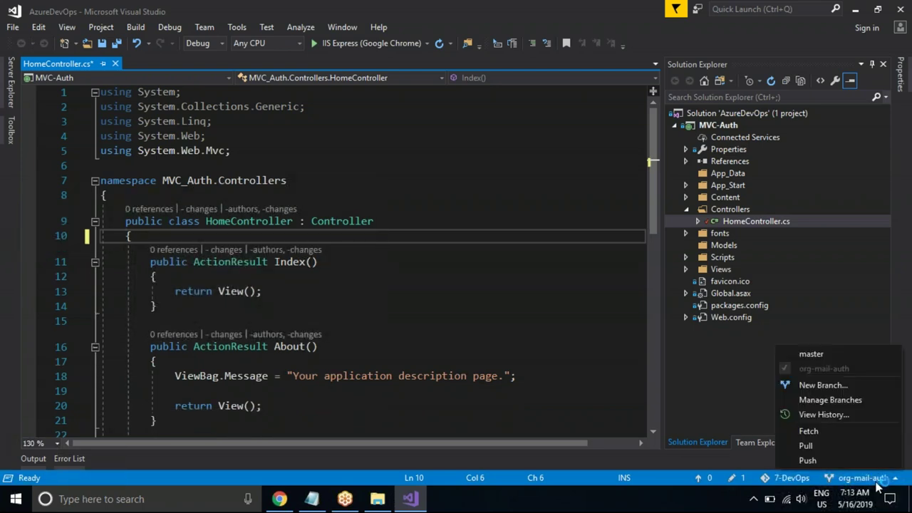
key(alt+Tab)
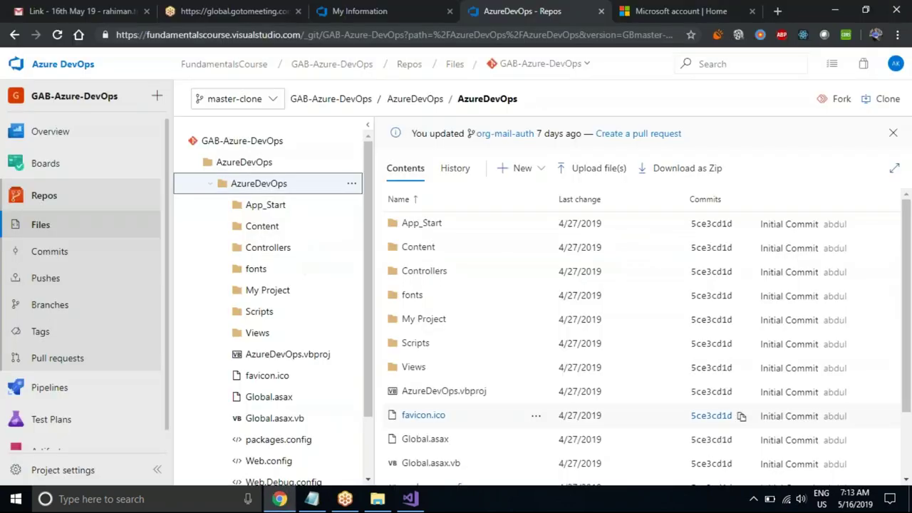
Switch the Azure DevOps repository view to org-mail-auth, then back to master
click(242, 109)
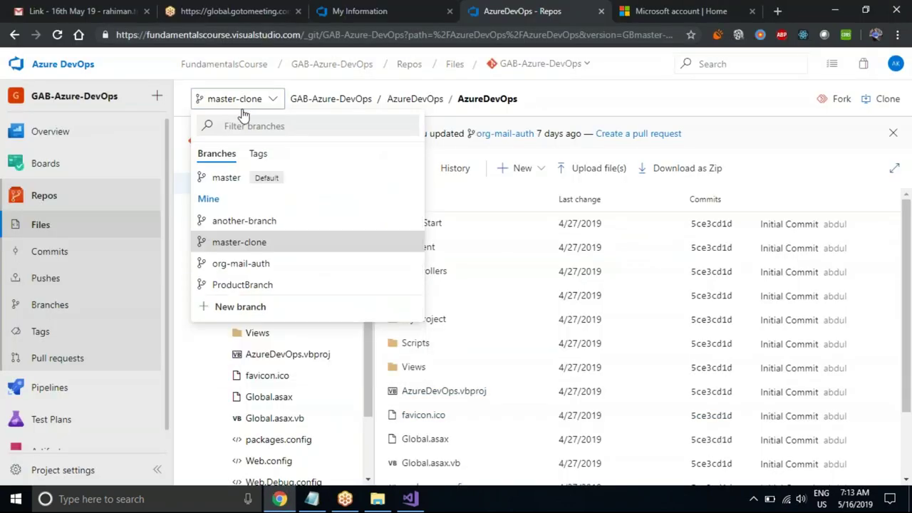
click(246, 265)
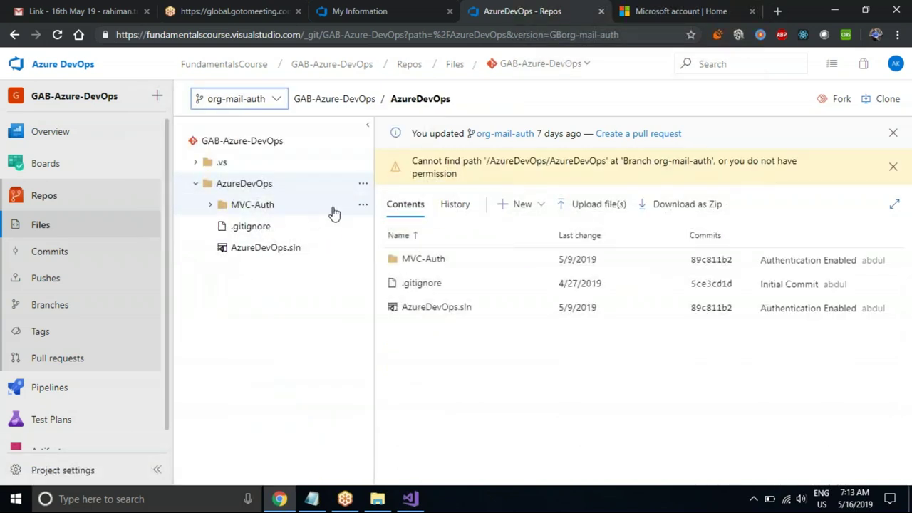
click(258, 107)
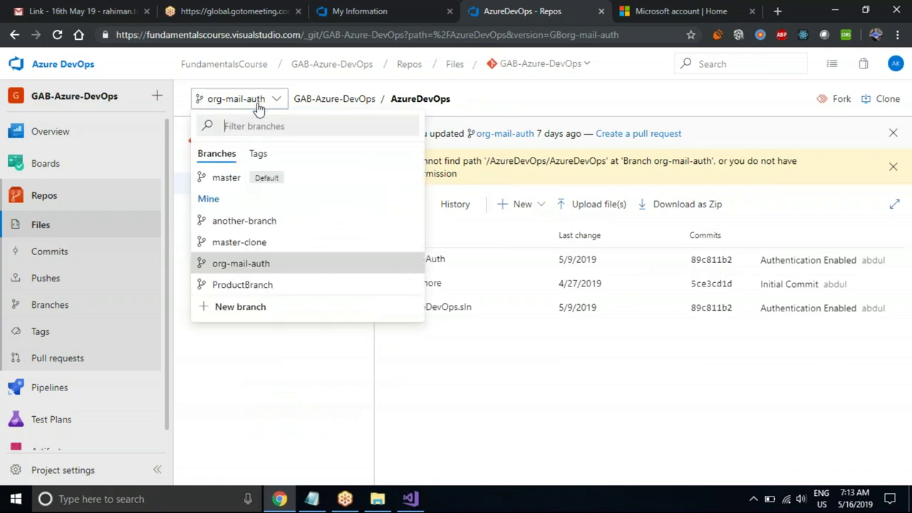
click(249, 178)
Check out the master branch in Visual Studio without saving HomeController.cs changes
key(alt+Tab)
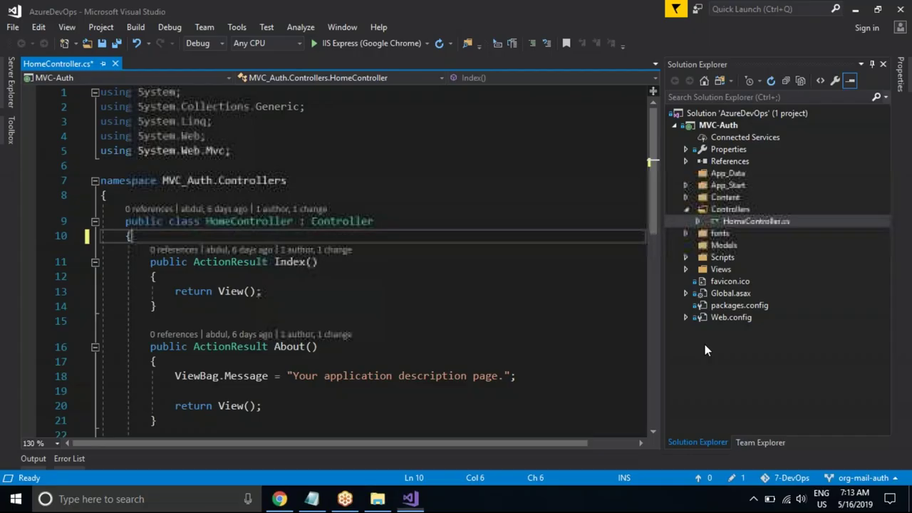
click(861, 477)
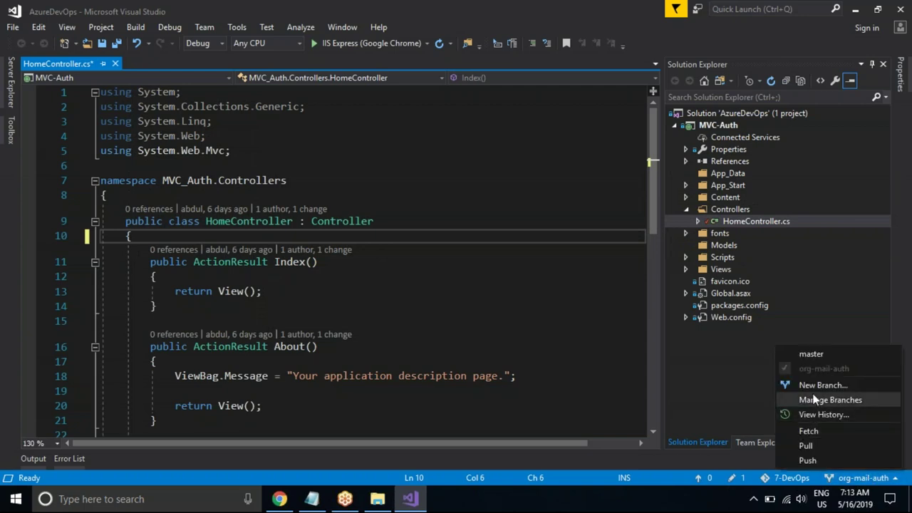
click(810, 356)
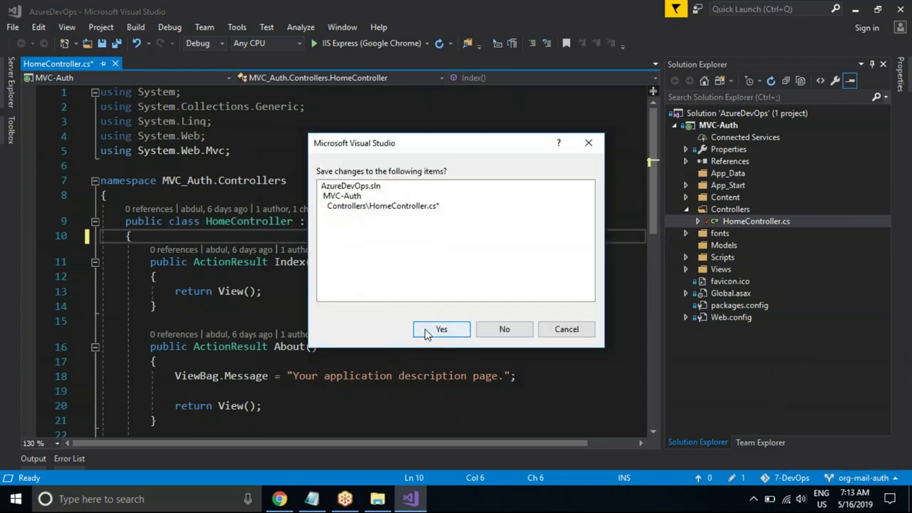
click(504, 332)
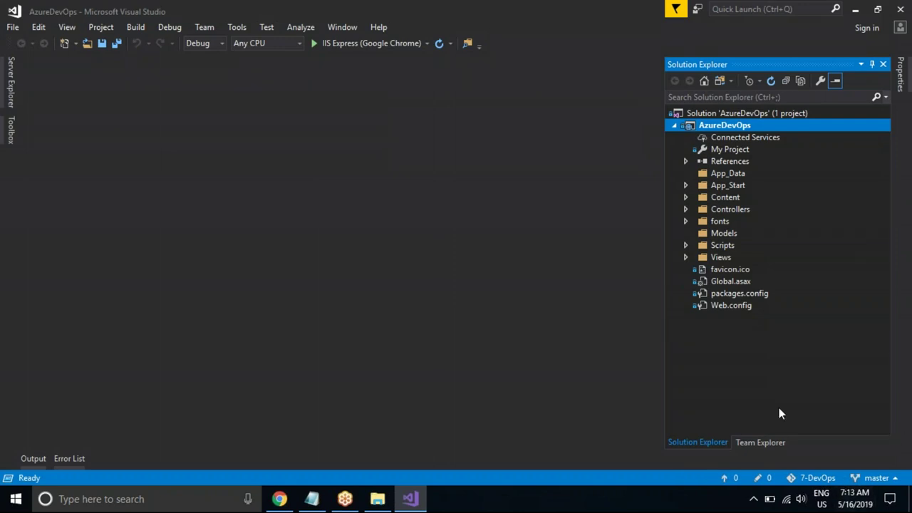
Expand the local Controllers folder, then browse the online repo's MVC-Auth folder to App_Start
double_click(740, 209)
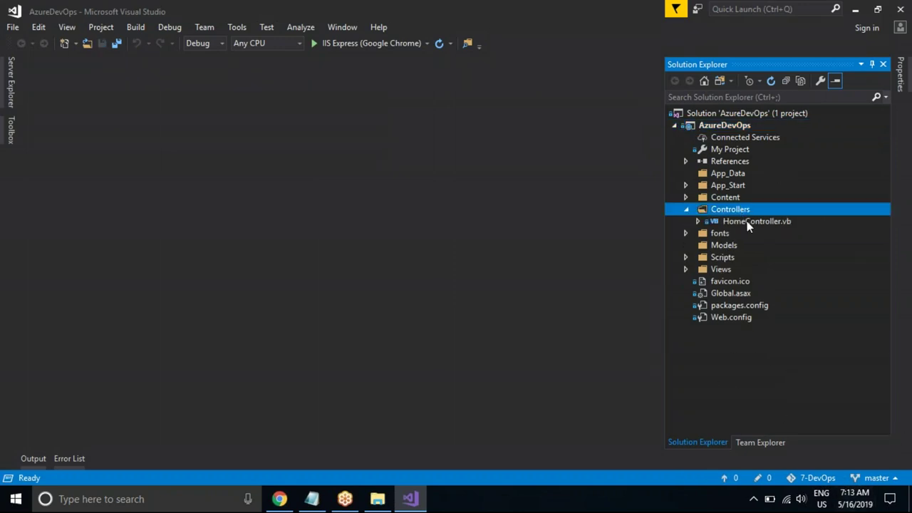
key(alt+Tab)
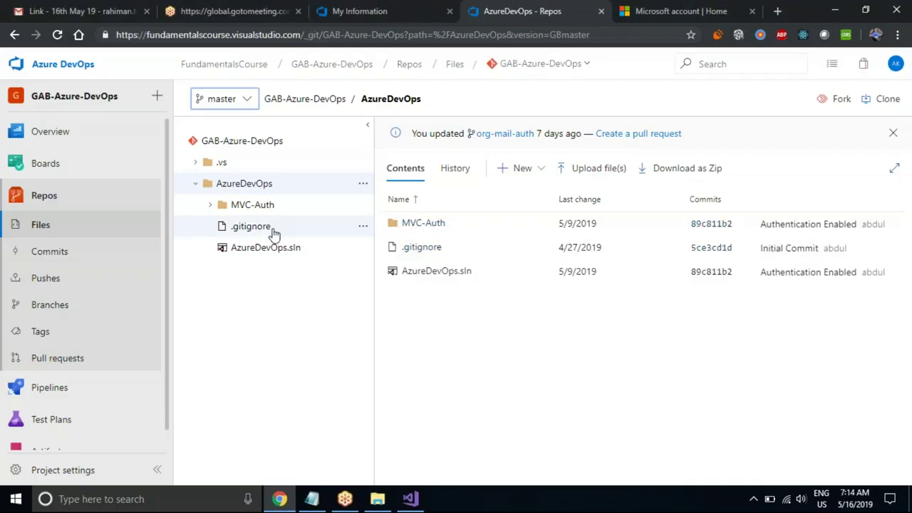
click(252, 206)
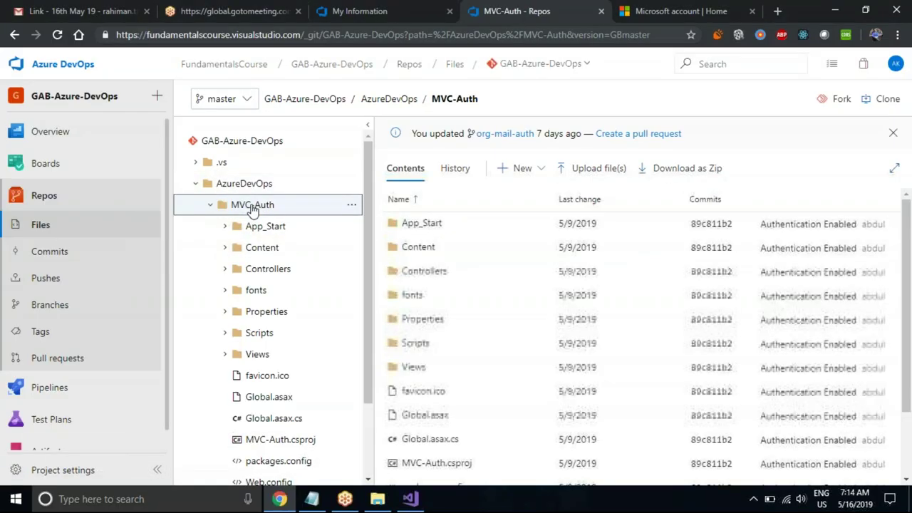
click(275, 228)
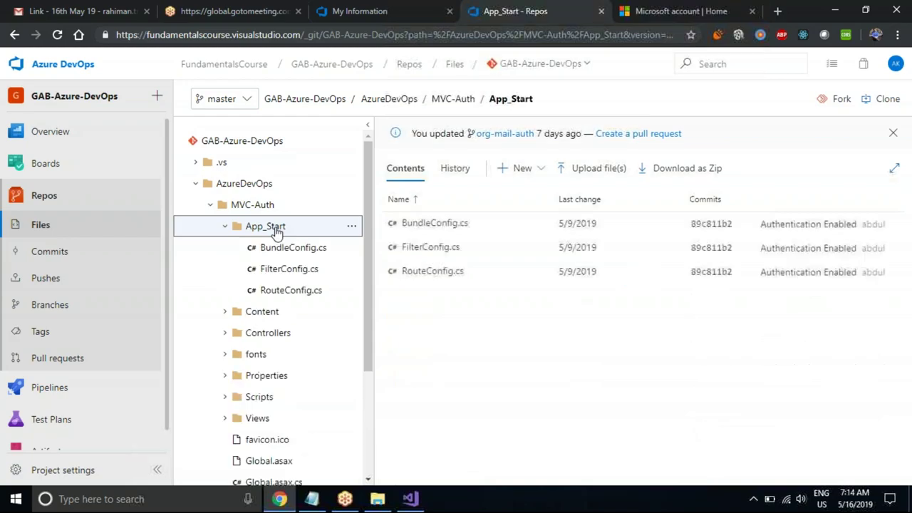
Back in Visual Studio, view the Team Explorer home, then return to Solution Explorer
key(alt+Tab)
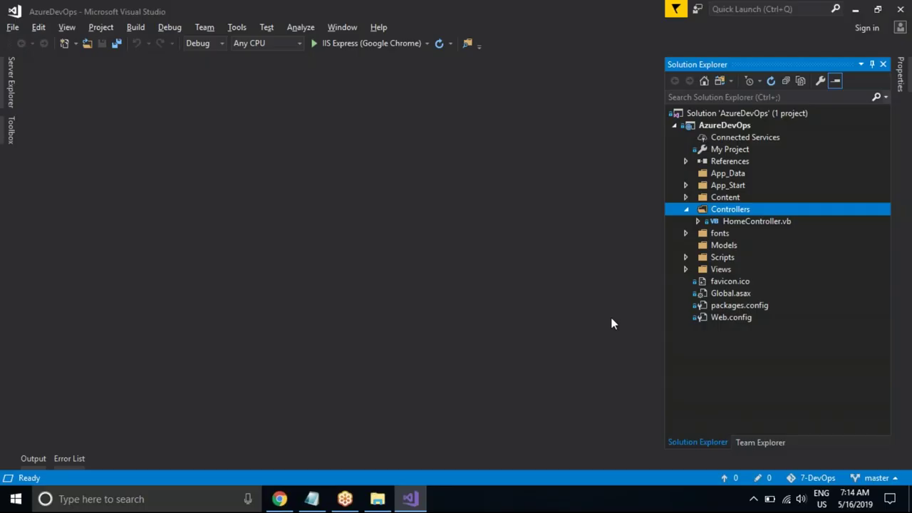
click(753, 443)
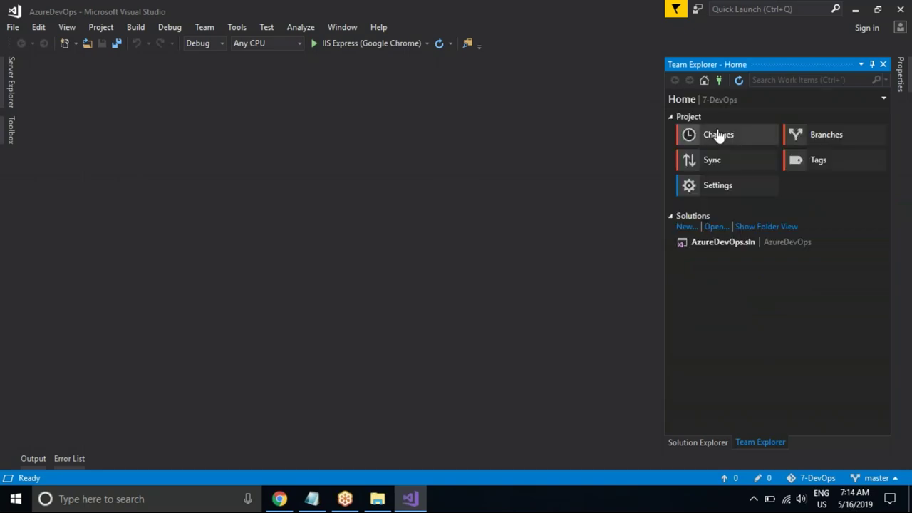
key(alt+Tab)
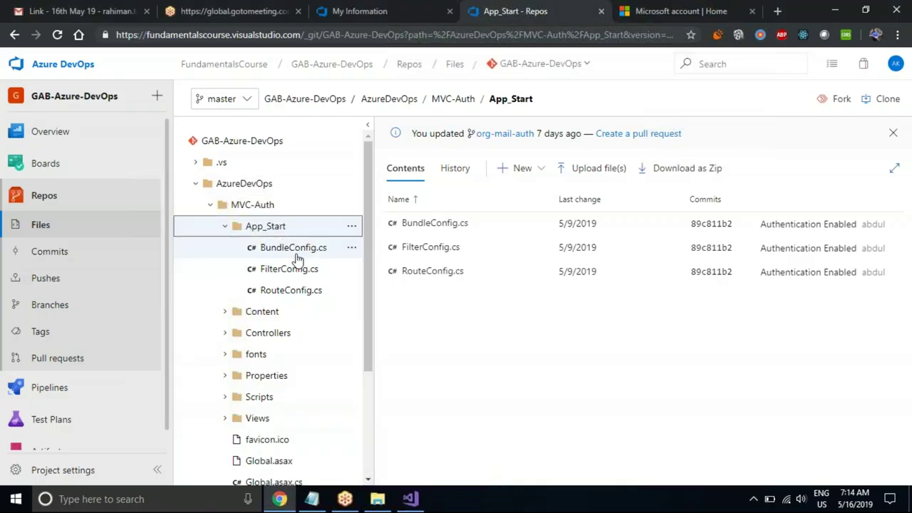
key(alt+Tab)
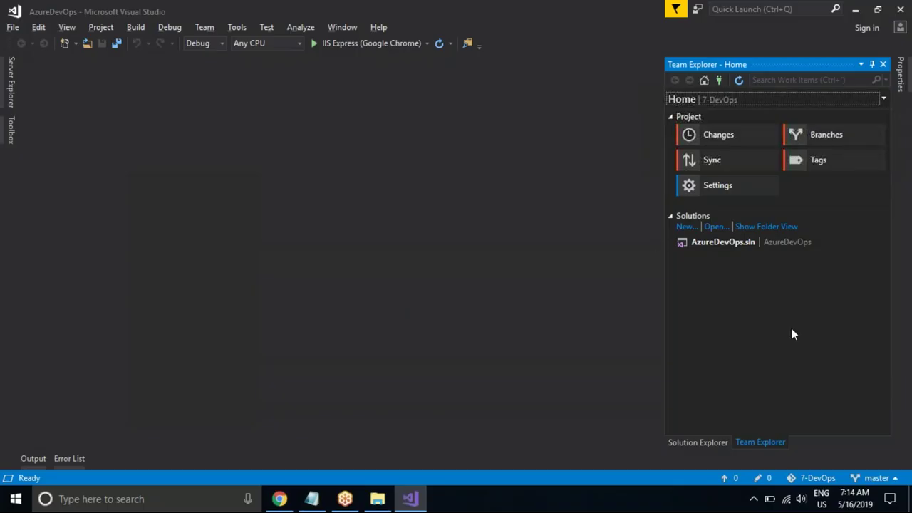
click(718, 442)
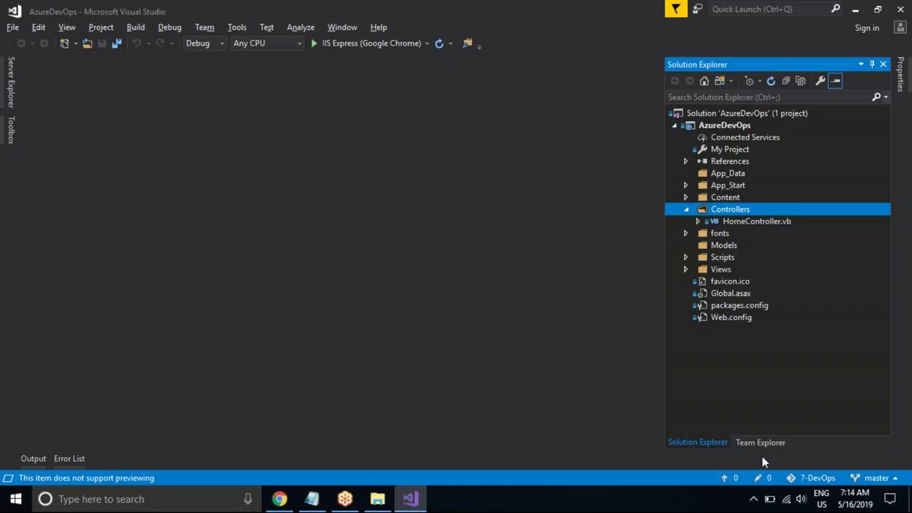
Sync the local master branch with the remote from Team Explorer
click(762, 444)
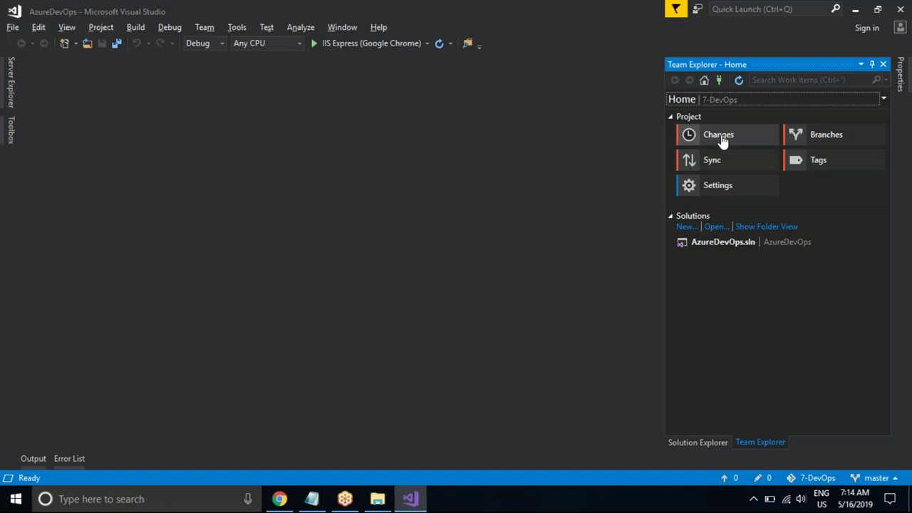
click(719, 166)
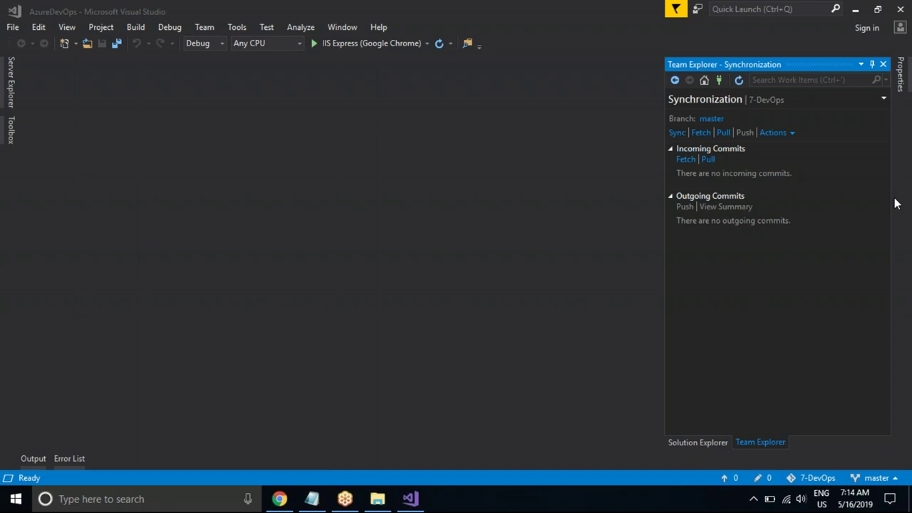
click(676, 132)
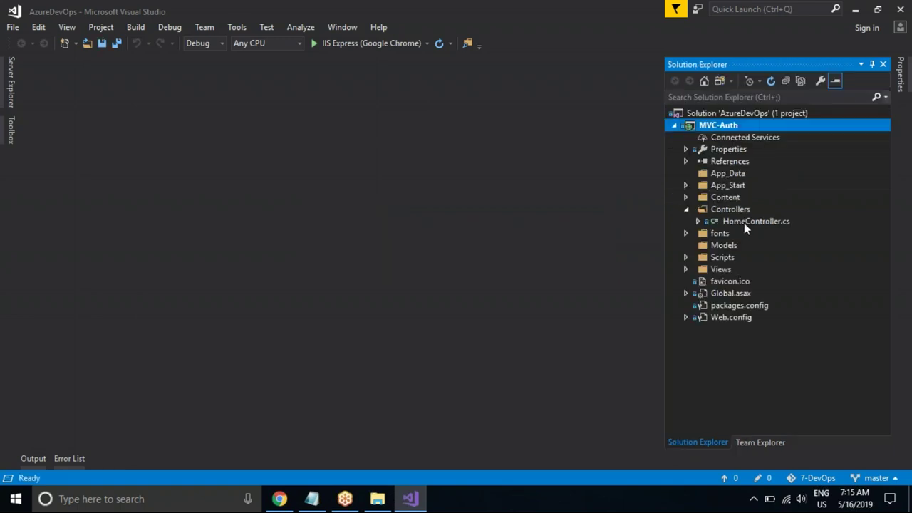
Open HomeController.cs and insert an empty line after the class's opening brace on line 10
click(743, 223)
double_click(744, 222)
click(358, 229)
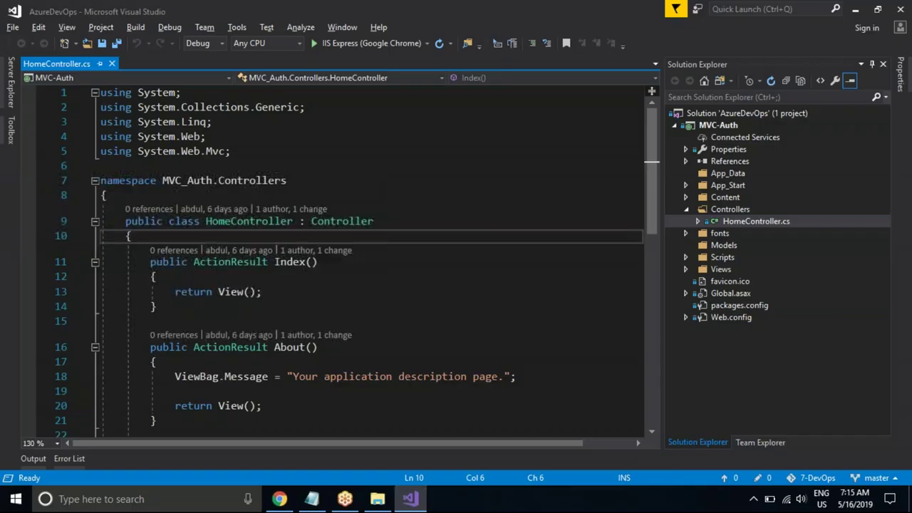
key(Return)
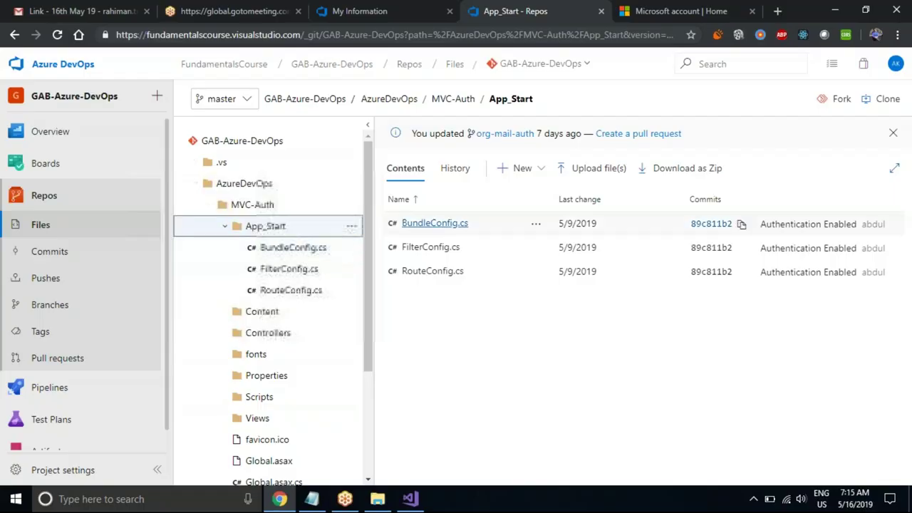
View MVC-Auth/Controllers/HomeController.cs in the online repo's Files tree
scroll(322, 317, down, 1)
click(275, 308)
click(309, 330)
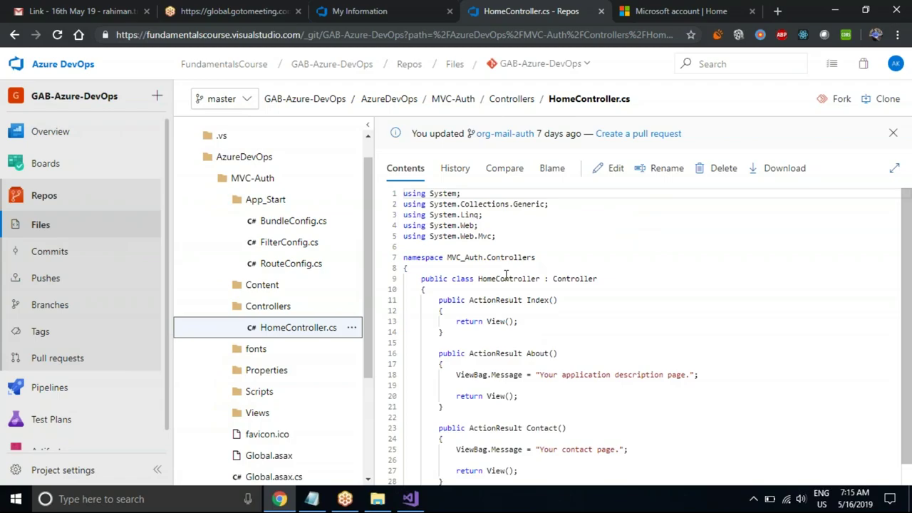
Add the comment '//This is Home Controller' on line 11 and save HomeController.cs
key(alt+Tab)
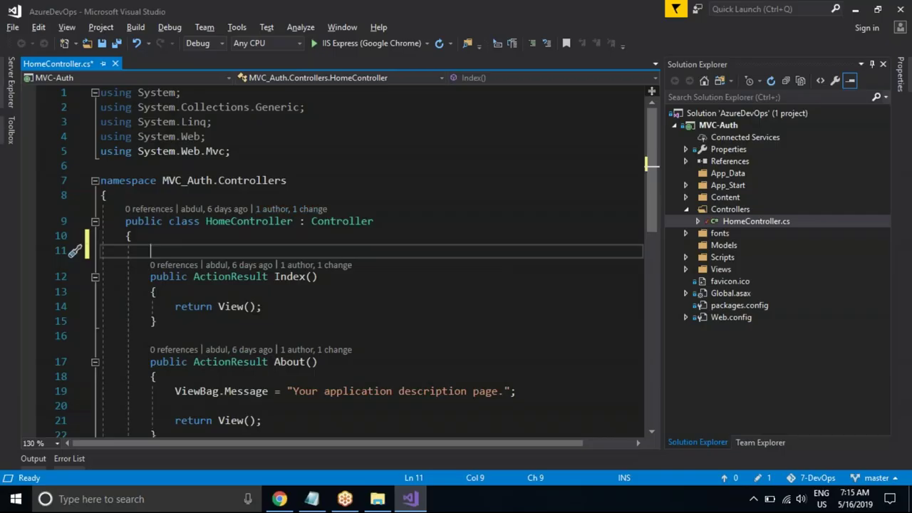
text(//This is Home Controller)
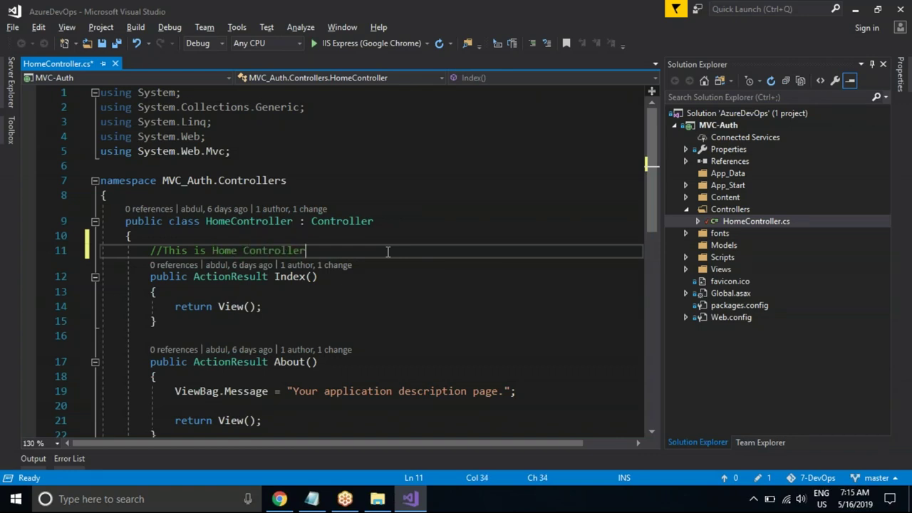
key(ctrl+s)
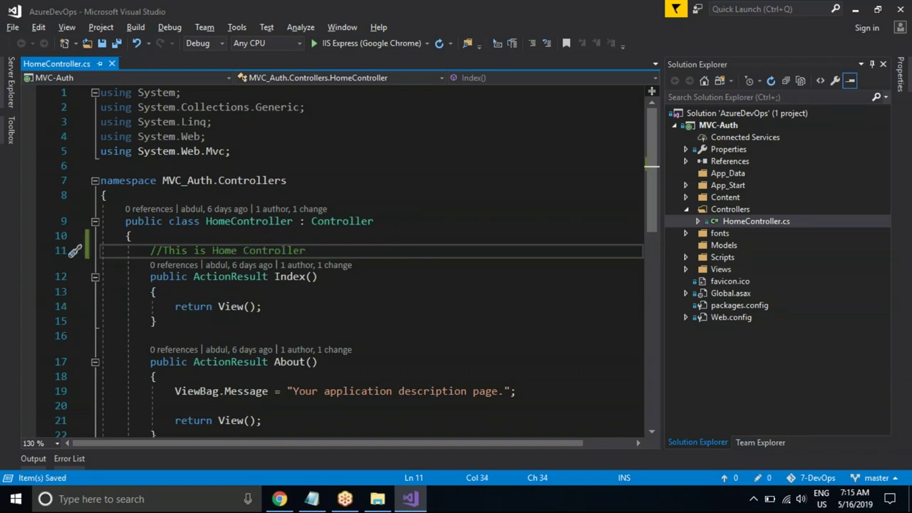
Enter 'Checkin' as the commit message on Team Explorer's Changes page
click(759, 442)
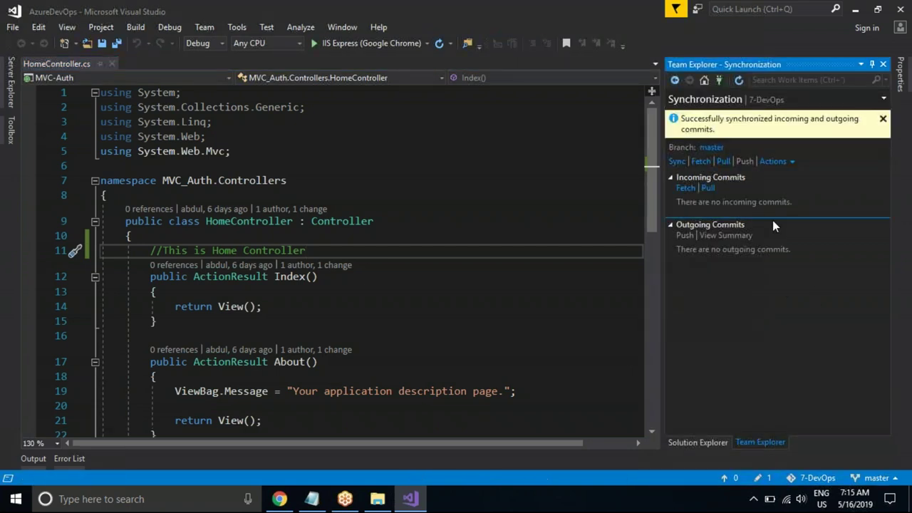
click(704, 80)
click(716, 134)
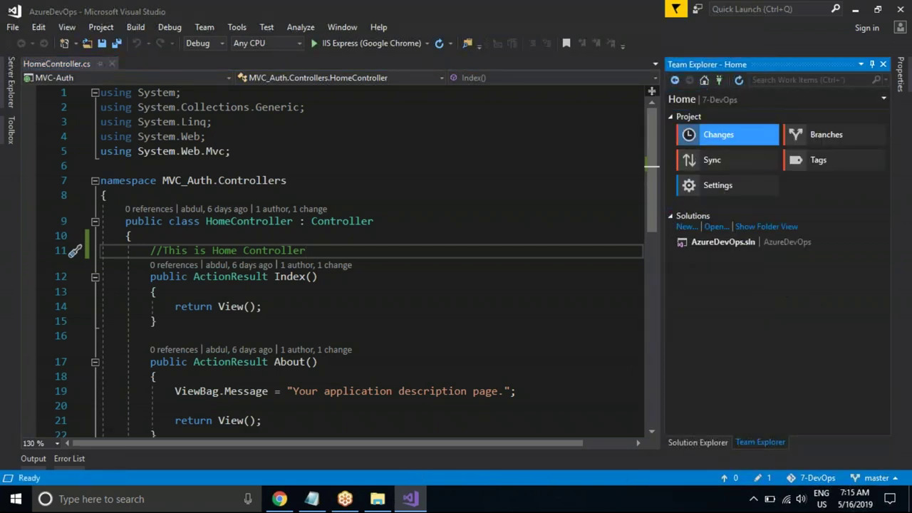
click(742, 155)
text(Checkin)
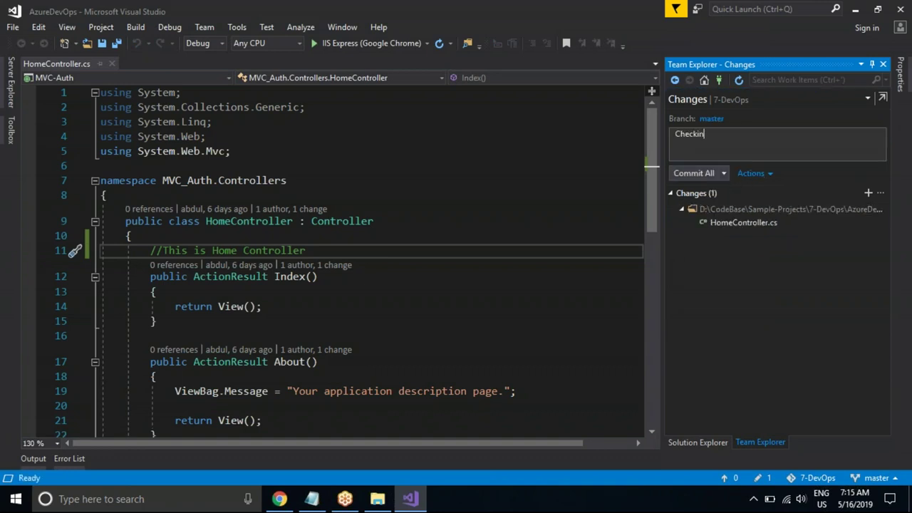
Commit all changes as 'Checkin' and sync them to the remote master branch
click(725, 175)
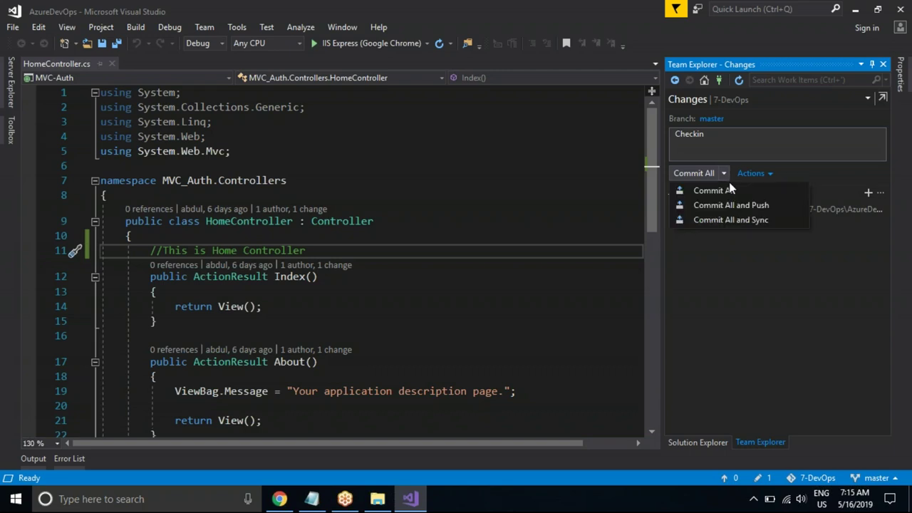
click(731, 218)
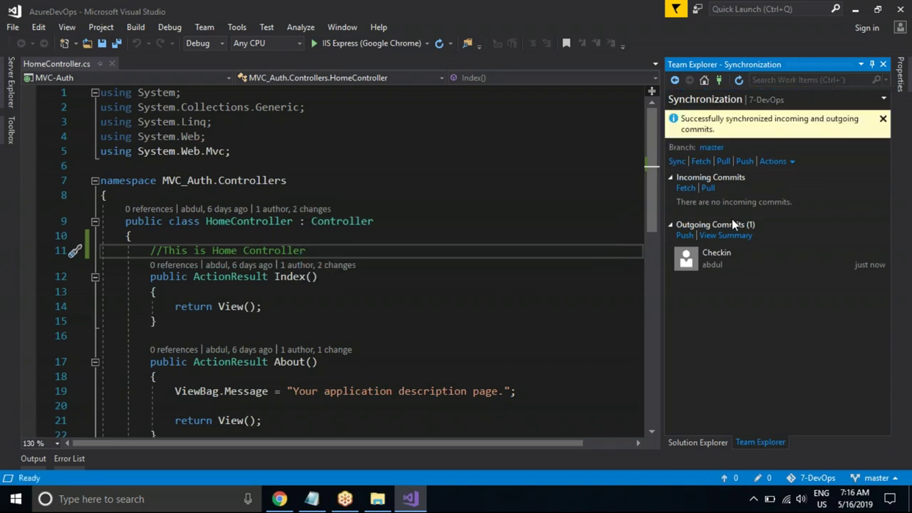
key(alt+Tab)
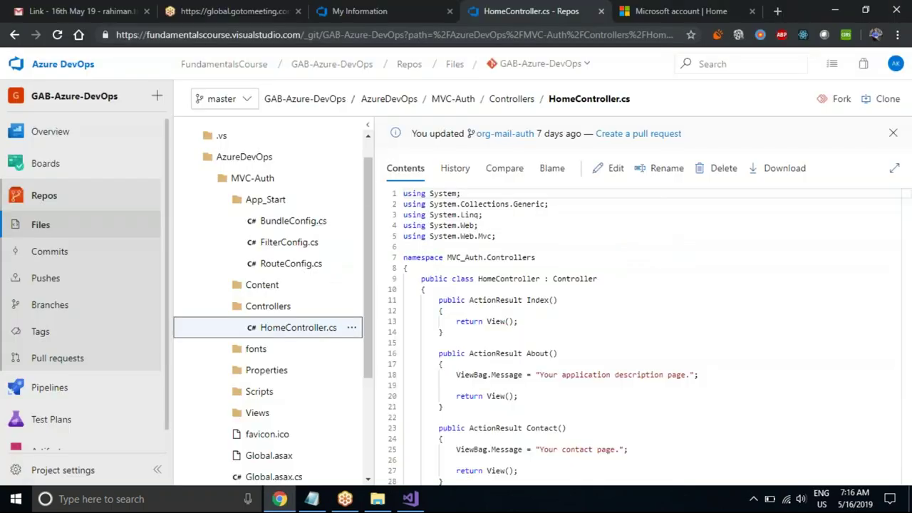
Reload the online HomeController.cs and highlight the new line-11 comment
click(57, 34)
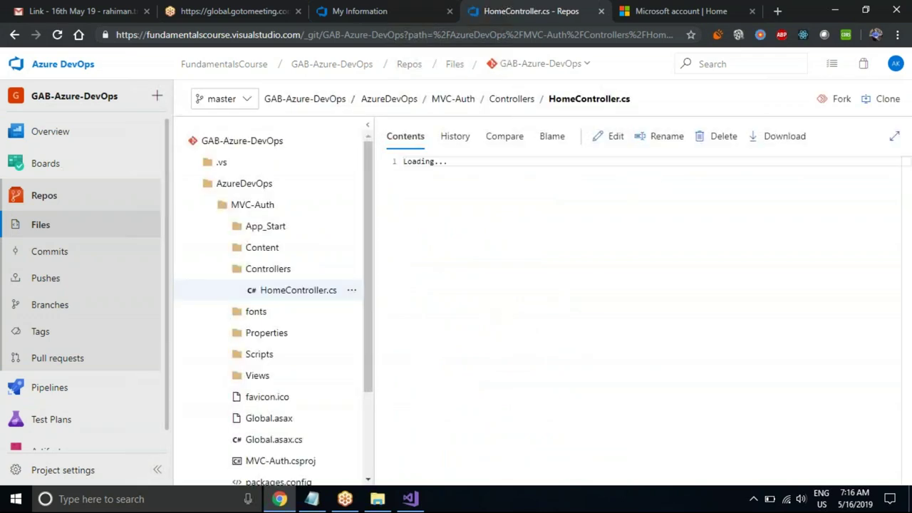
drag(437, 268, 557, 271)
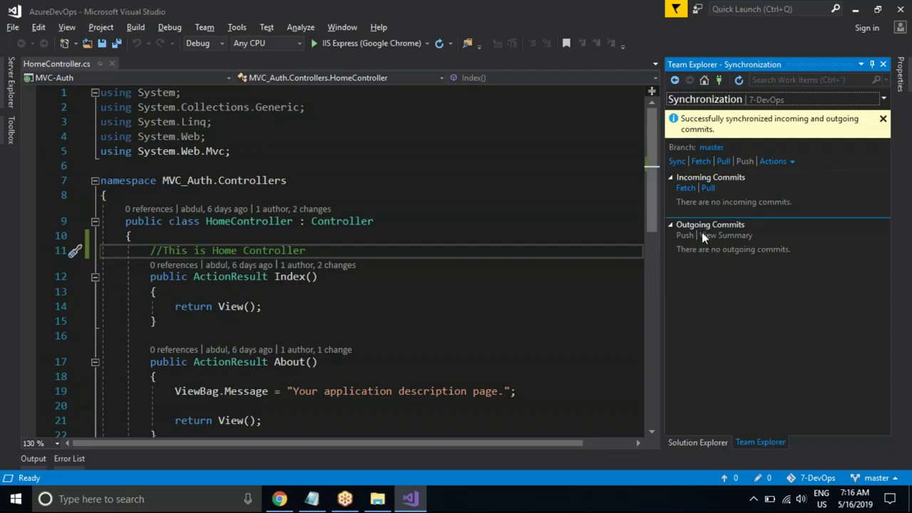
Start Create Unit Tests from inside HomeController's Index method
click(700, 443)
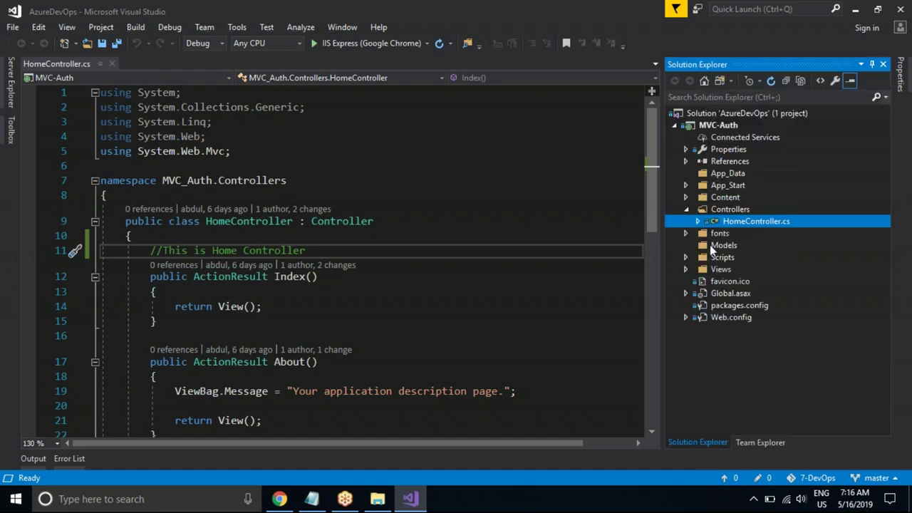
click(728, 126)
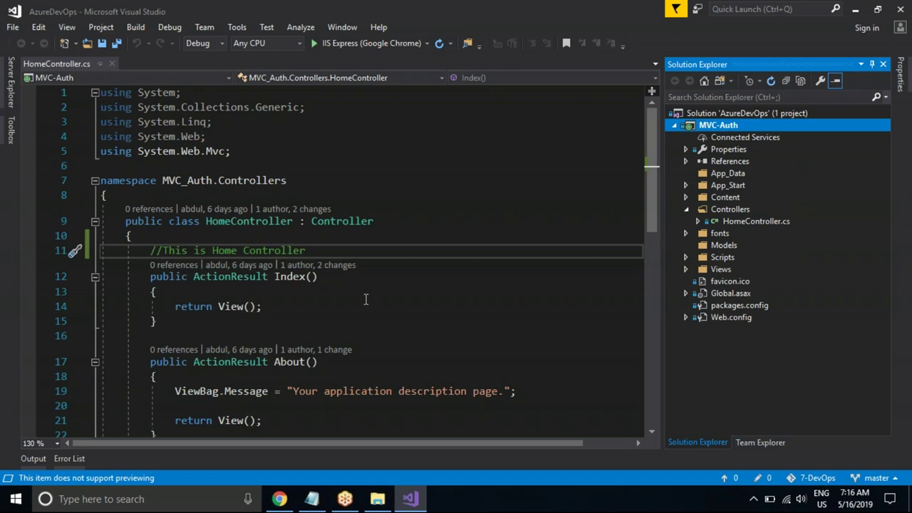
click(207, 304)
click(208, 294)
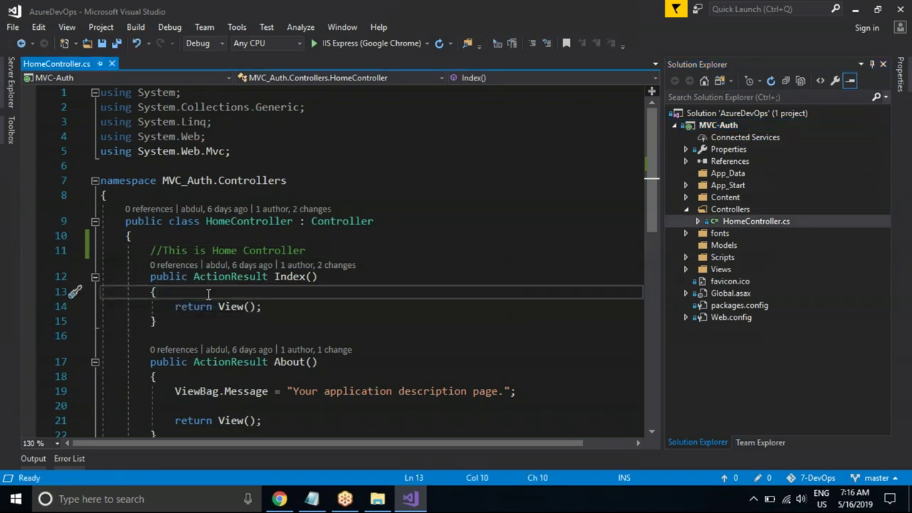
right_click(208, 294)
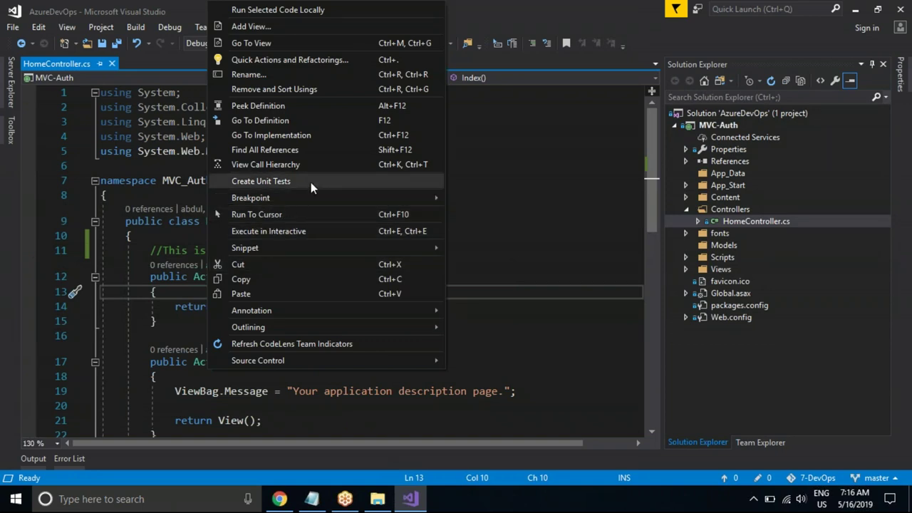
click(260, 181)
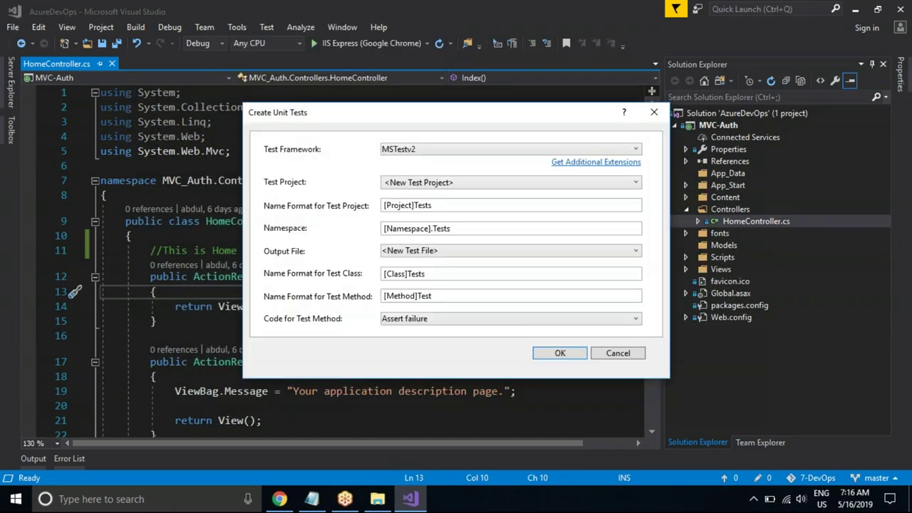
Keep <New Test Project>, MSTestv2 and Assert failure as the unit test options
click(454, 183)
click(452, 190)
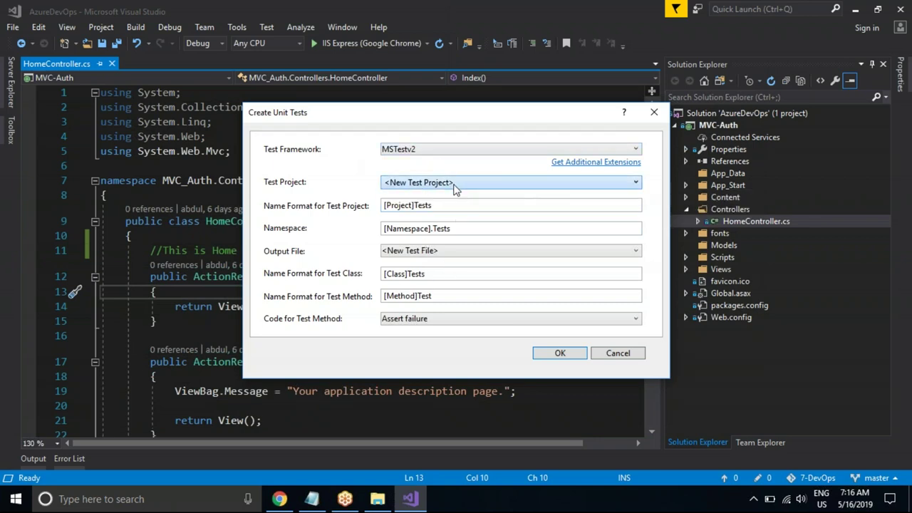
click(439, 151)
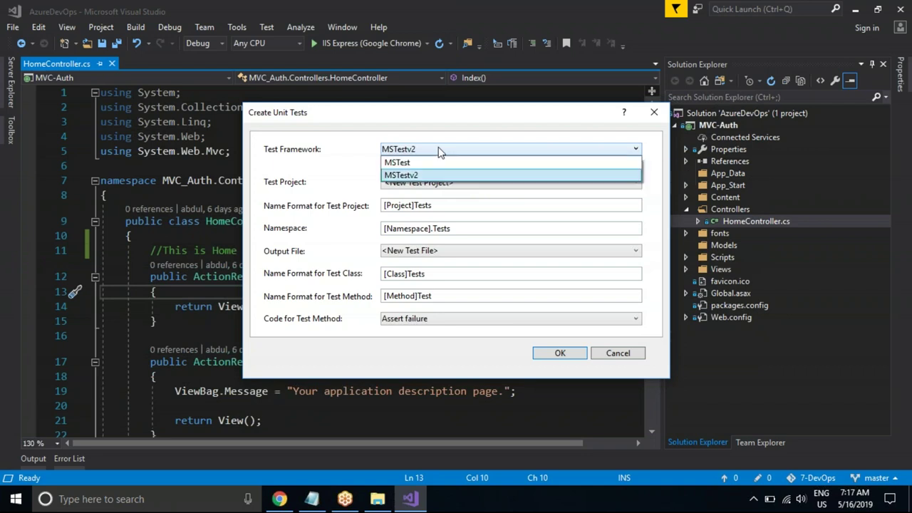
click(439, 151)
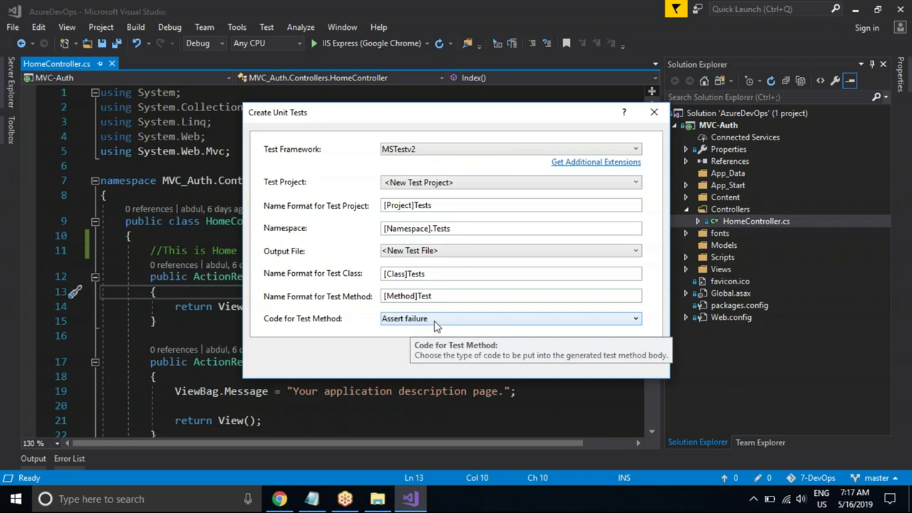
click(466, 321)
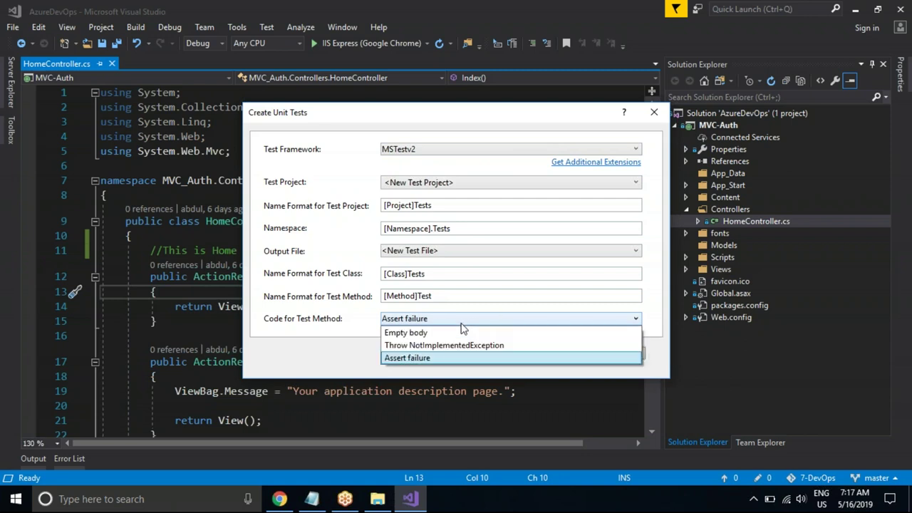
click(460, 322)
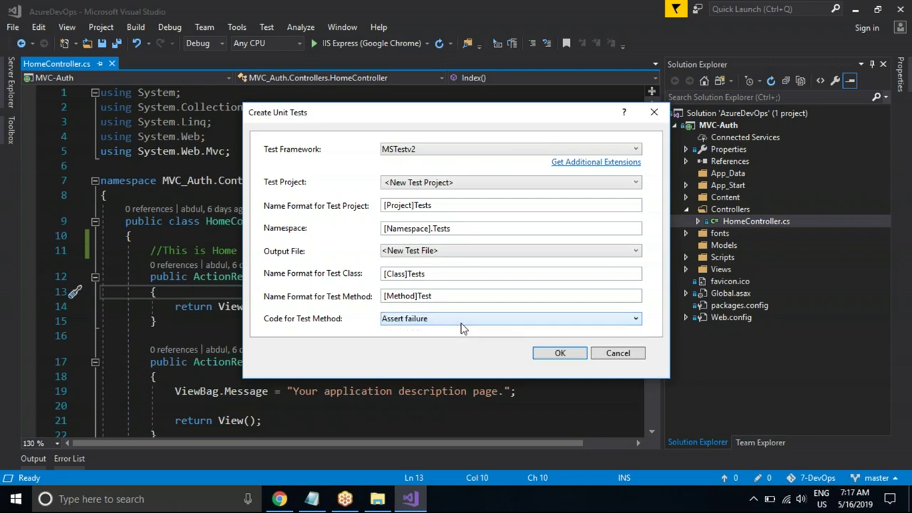
click(479, 322)
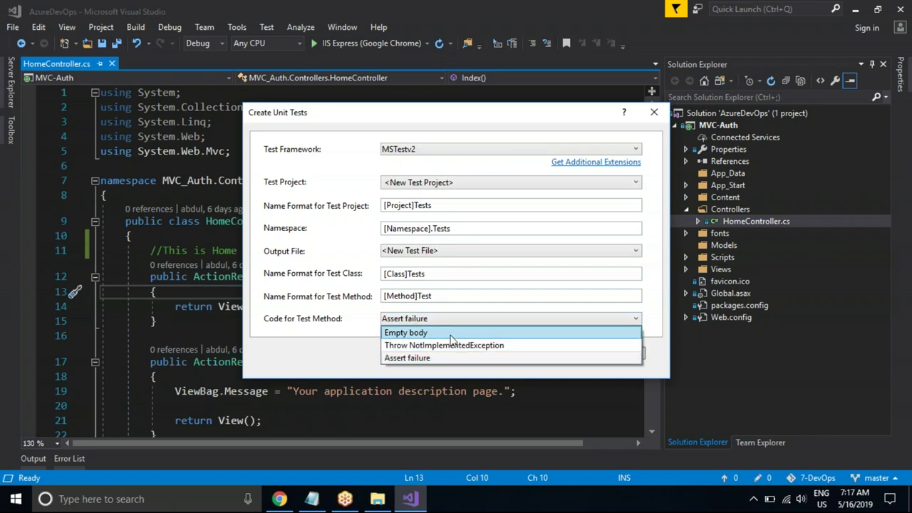
click(374, 361)
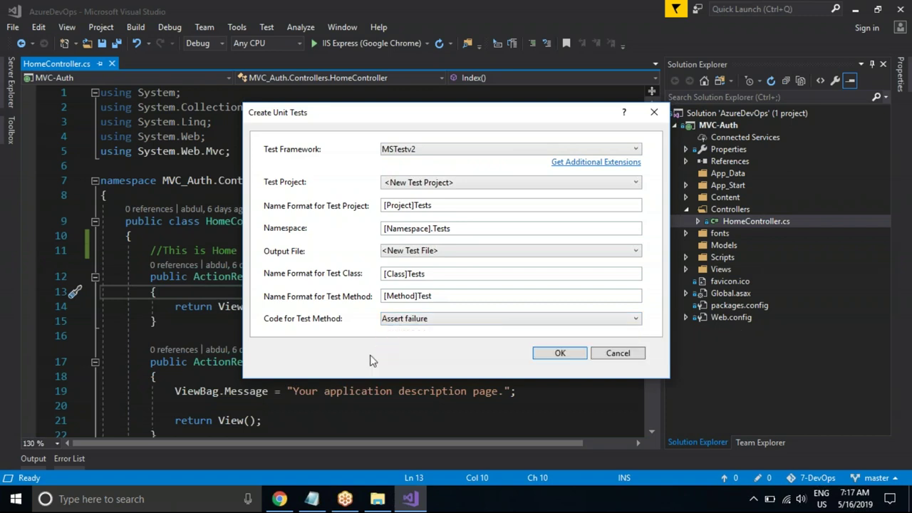
Confirm the dialog to generate MVC-AuthTests with HomeControllerTests.cs and an IndexTest stub
click(560, 353)
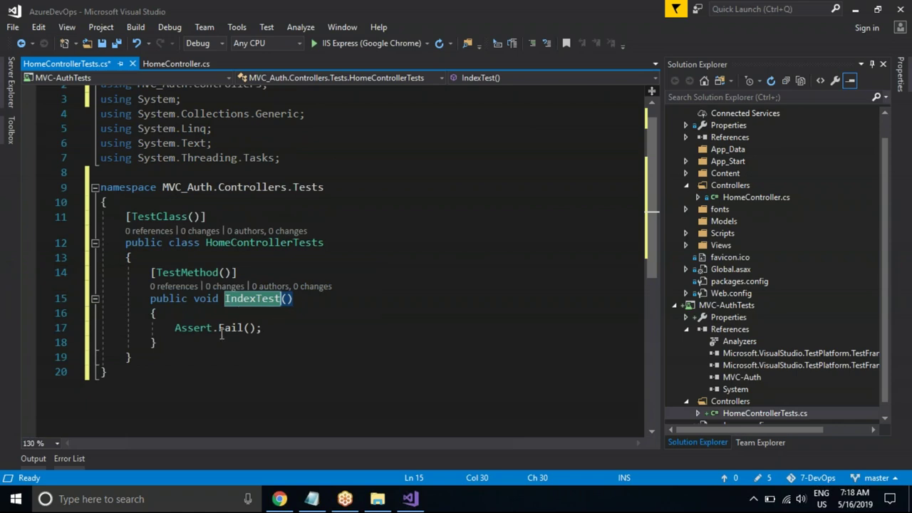
Replace Assert.Fail() with Assert.IsTrue(true) in IndexTest and save HomeControllerTests.cs
double_click(232, 328)
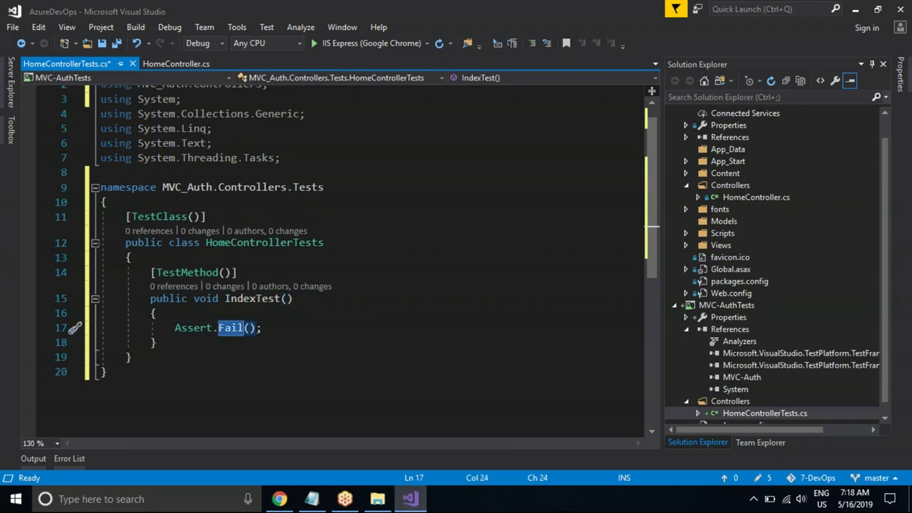
text(tr)
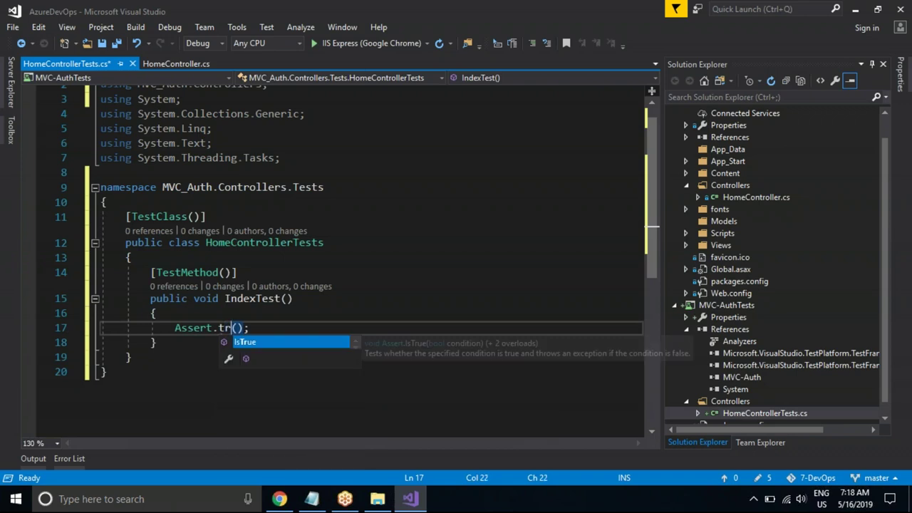
key(Tab)
key(Right)
text(true)
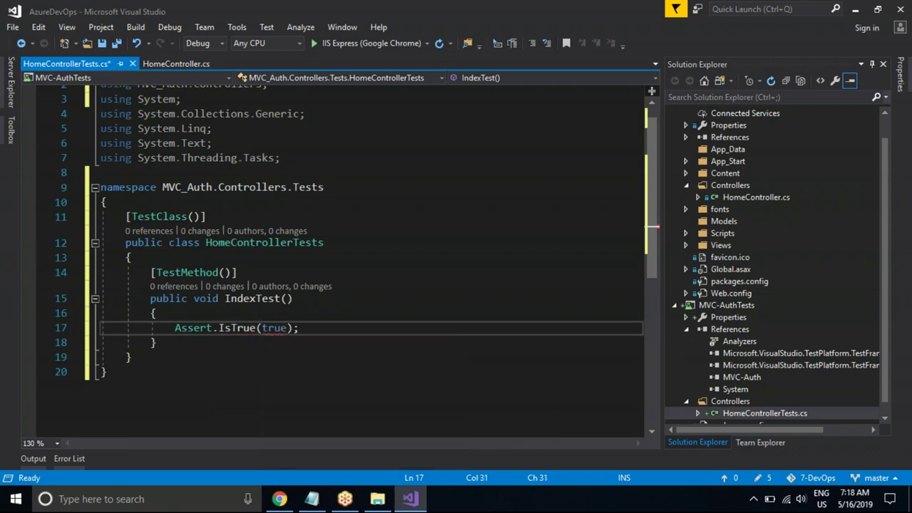
key(ctrl+s)
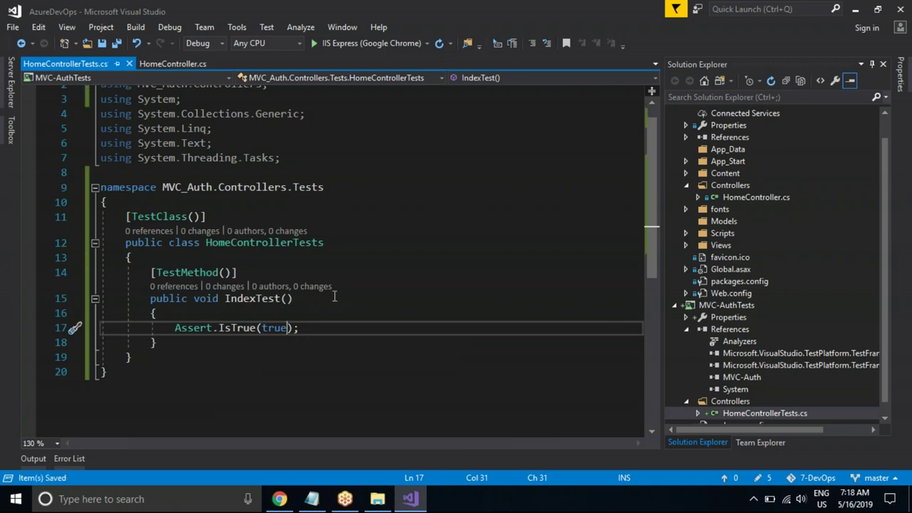
click(283, 301)
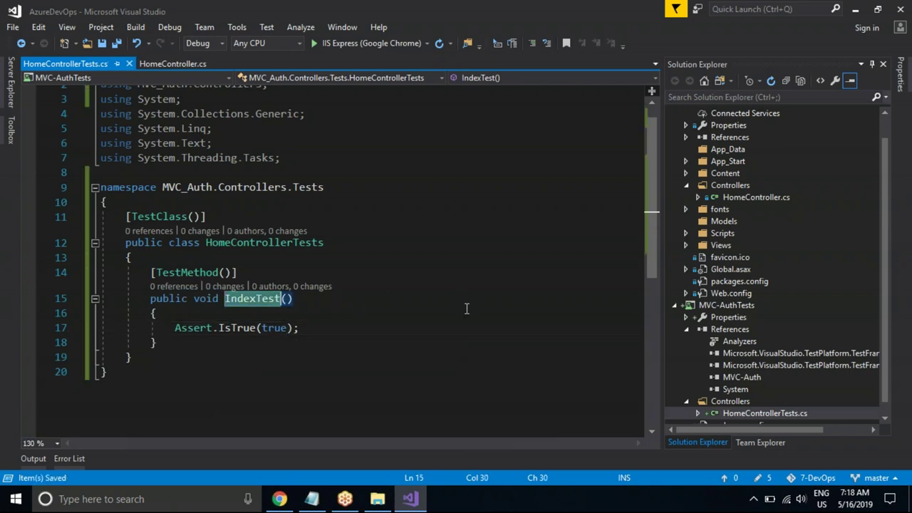
double_click(729, 329)
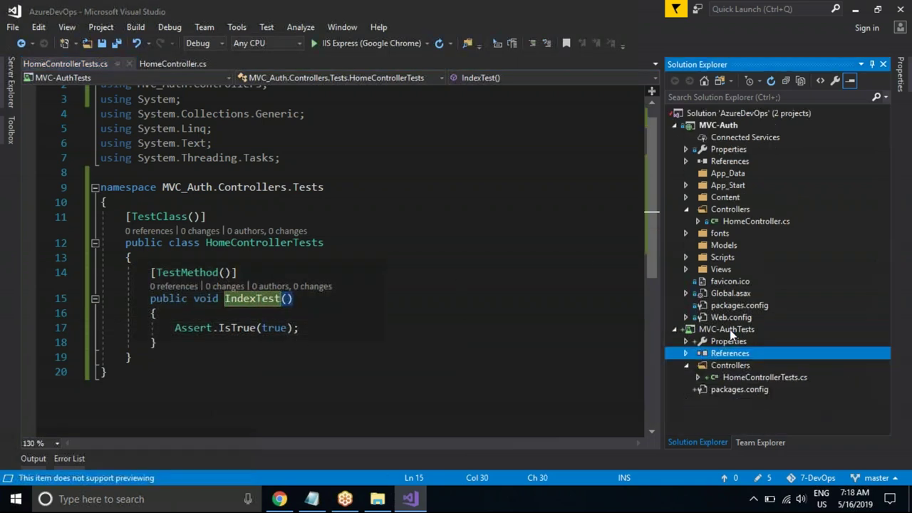
click(727, 330)
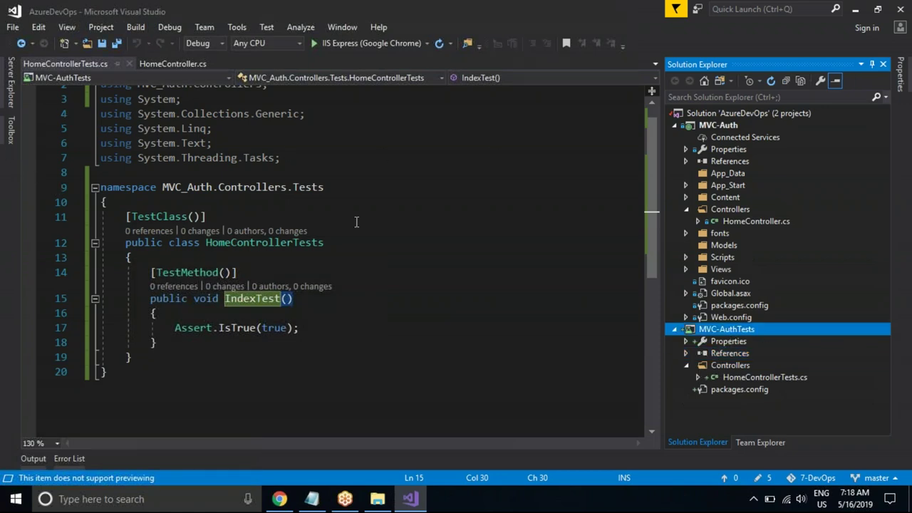
click(347, 198)
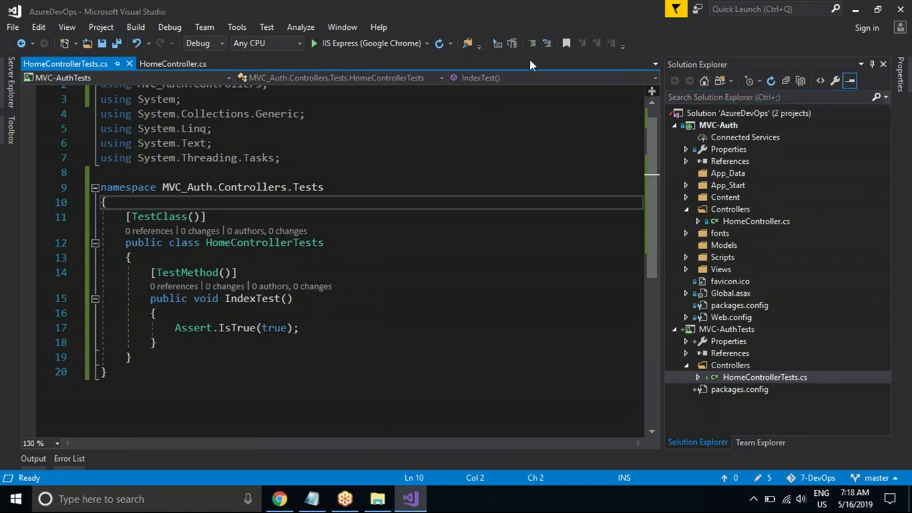
click(68, 26)
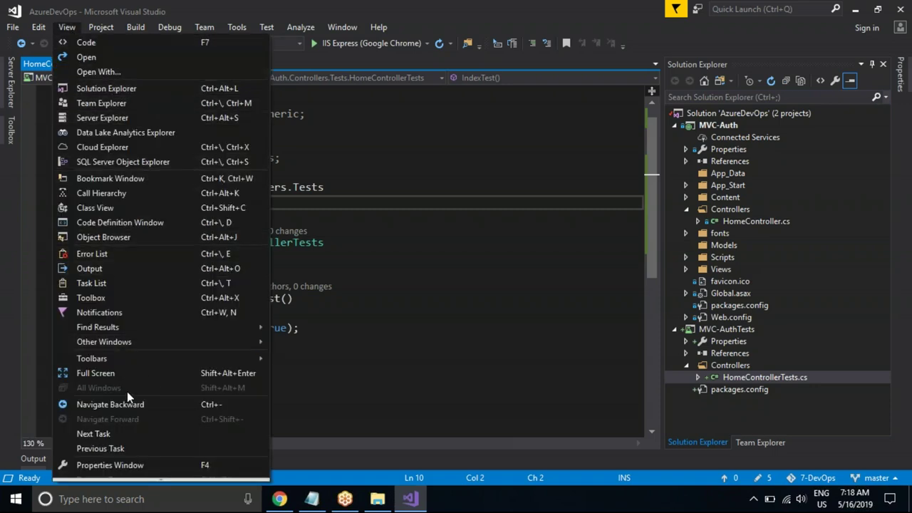
mouse_move(144, 344)
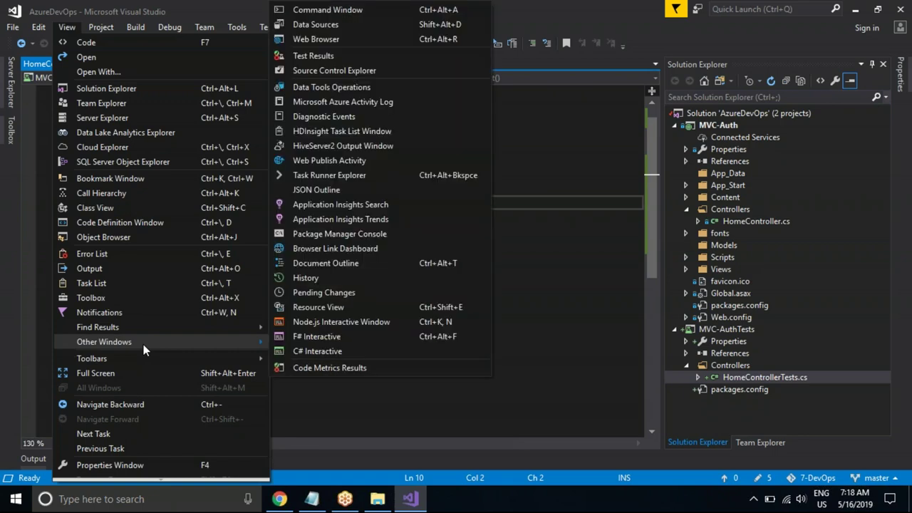
click(591, 172)
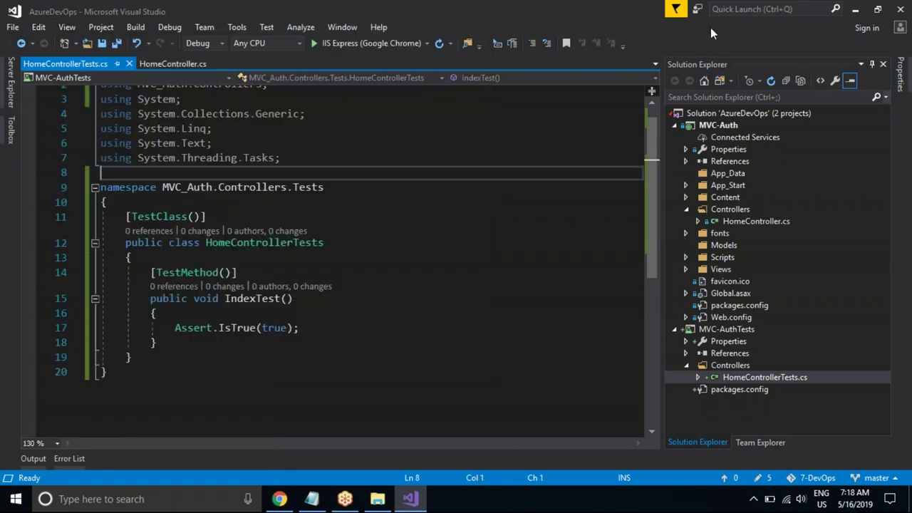
click(716, 8)
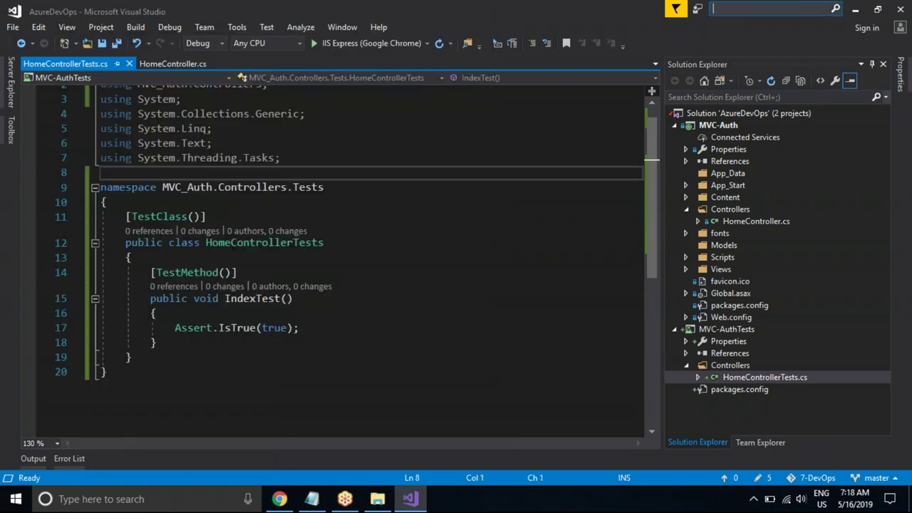
Open Test Explorer via Quick Launch 'test exp' and close the Customize dialog
text(test exp)
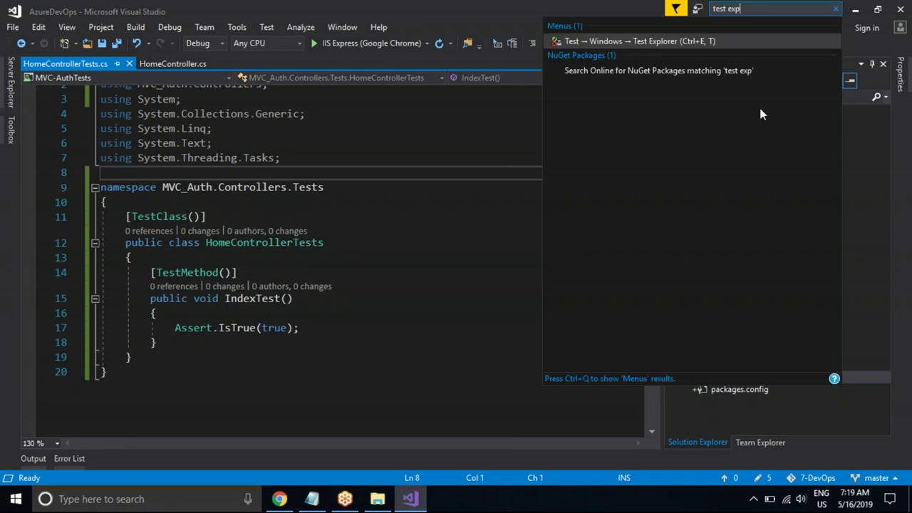
click(656, 42)
double_click(654, 39)
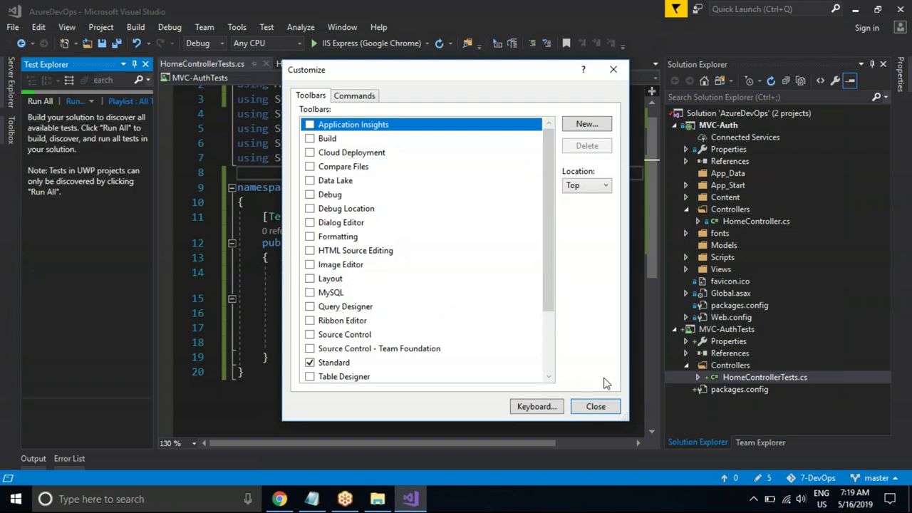
click(596, 406)
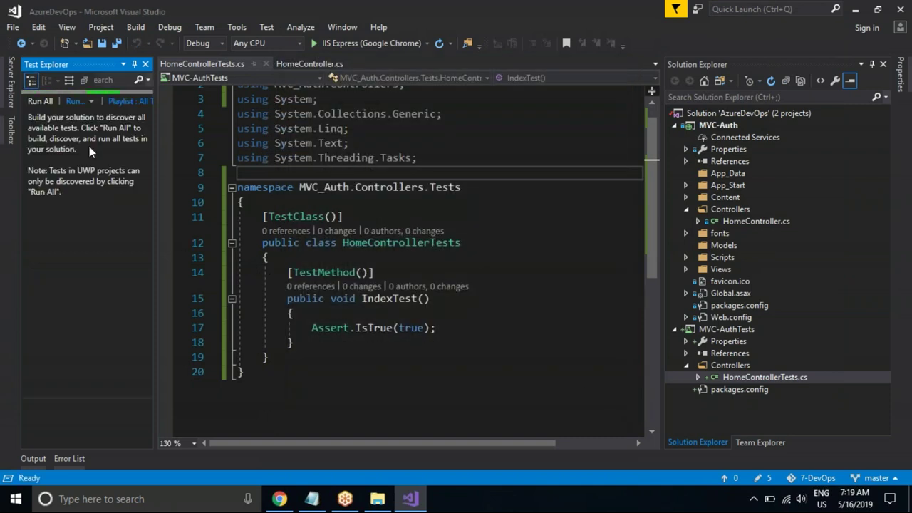
Widen Test Explorer and expand MVC-AuthTests down to IndexTest under HomeControllerTests
click(169, 171)
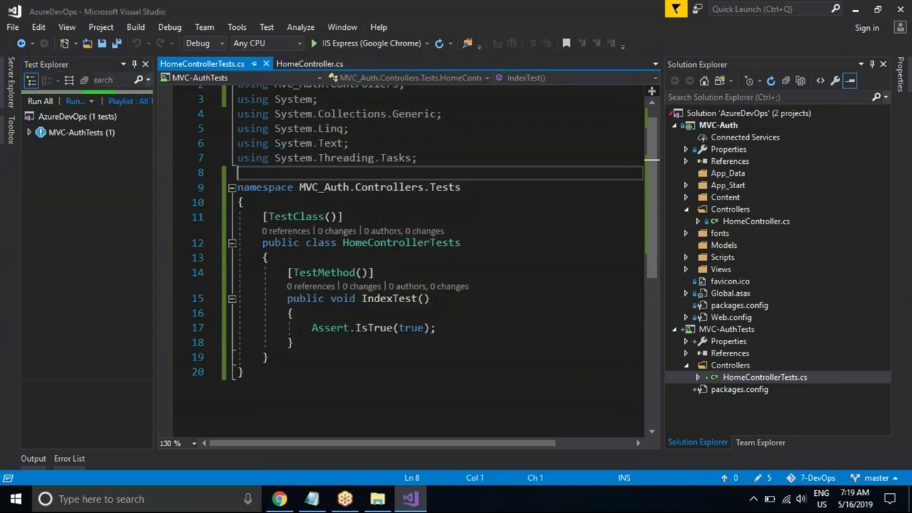
drag(156, 175, 175, 176)
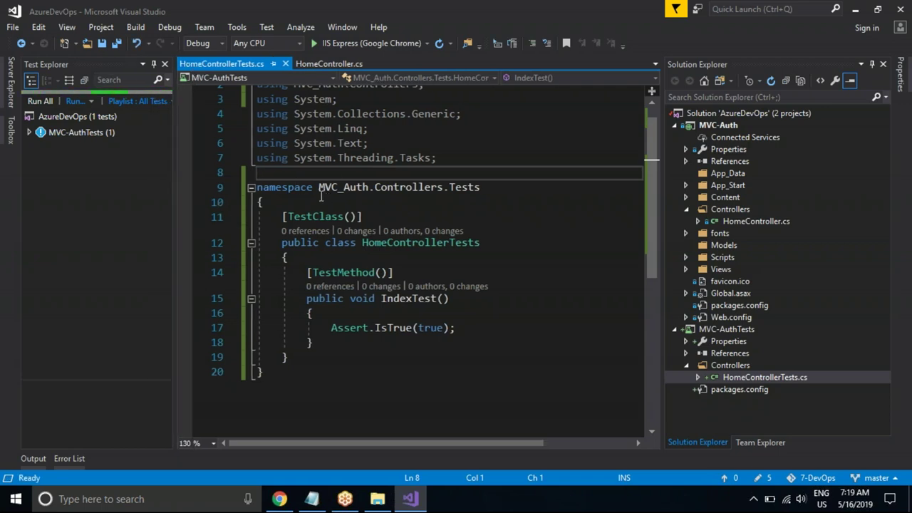
drag(660, 203, 703, 204)
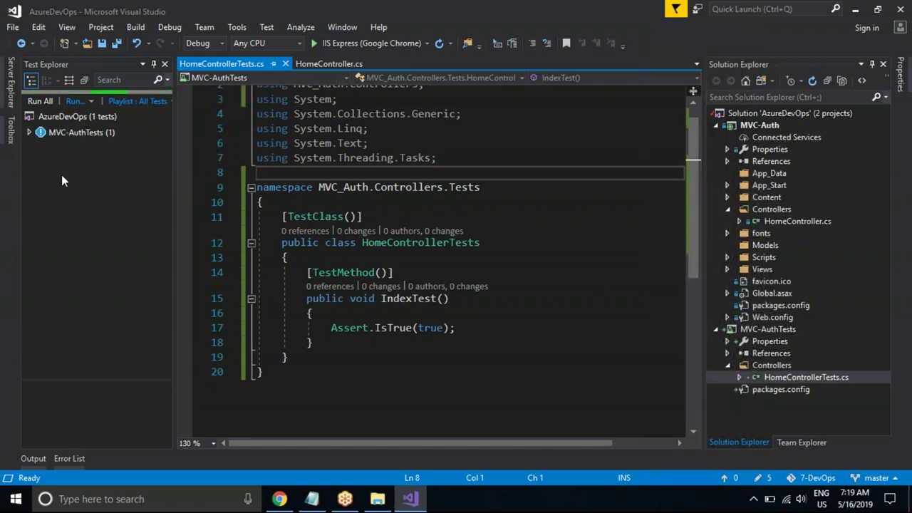
click(28, 132)
click(41, 146)
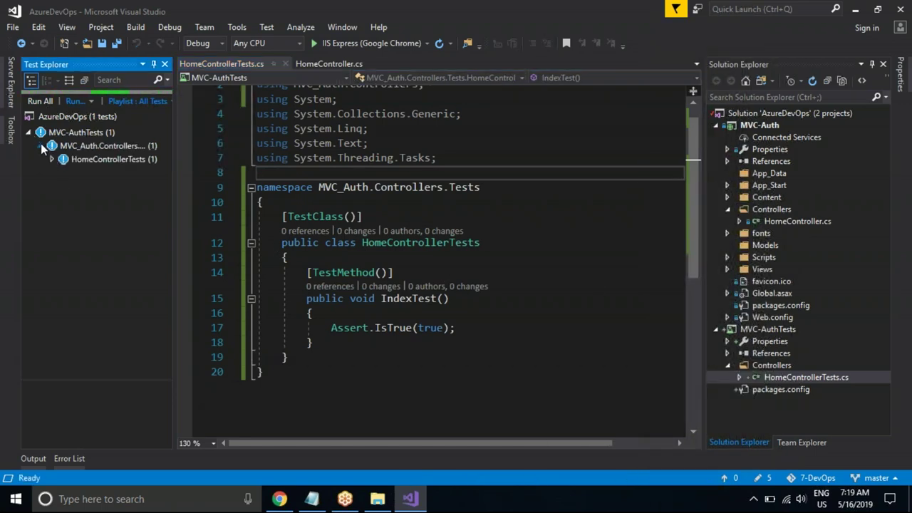
click(52, 159)
Open the HomeControllerTests code, inspect IndexTest, and run all unit tests
double_click(421, 242)
key(ctrl+r)
key(ctrl+r)
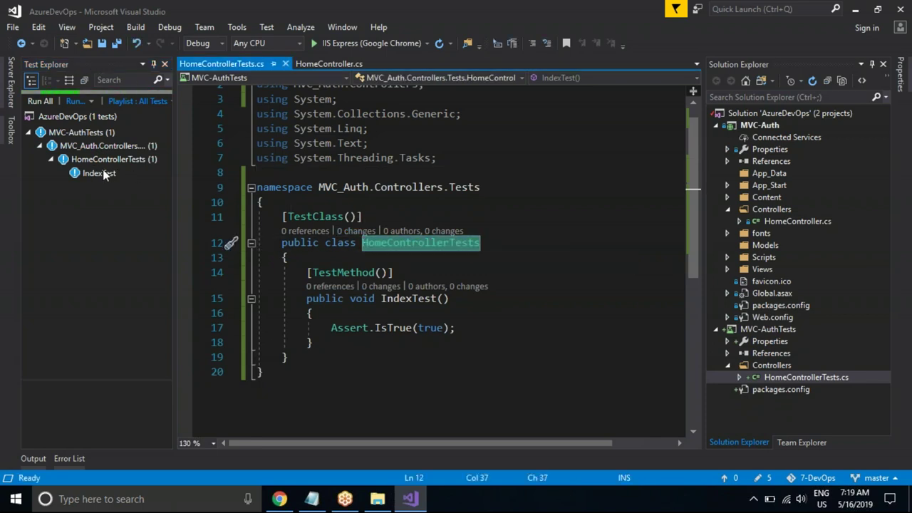
click(104, 174)
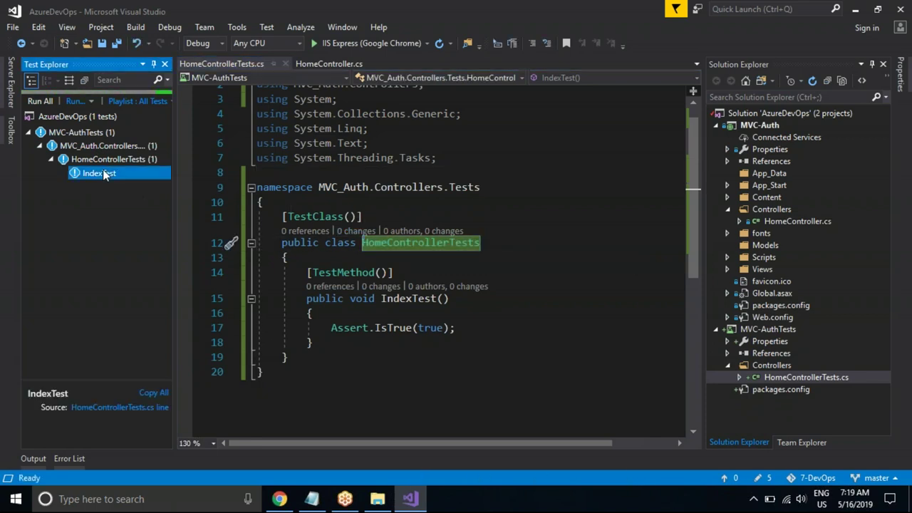
double_click(407, 299)
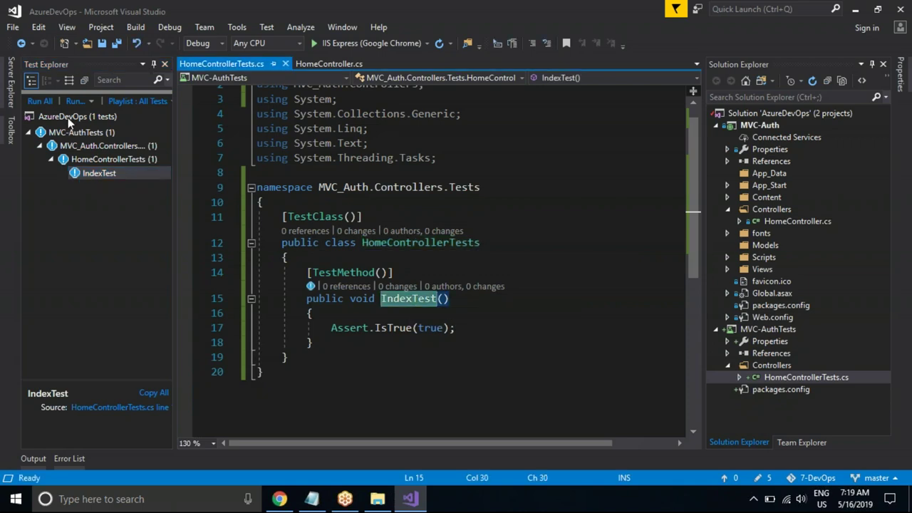
click(40, 100)
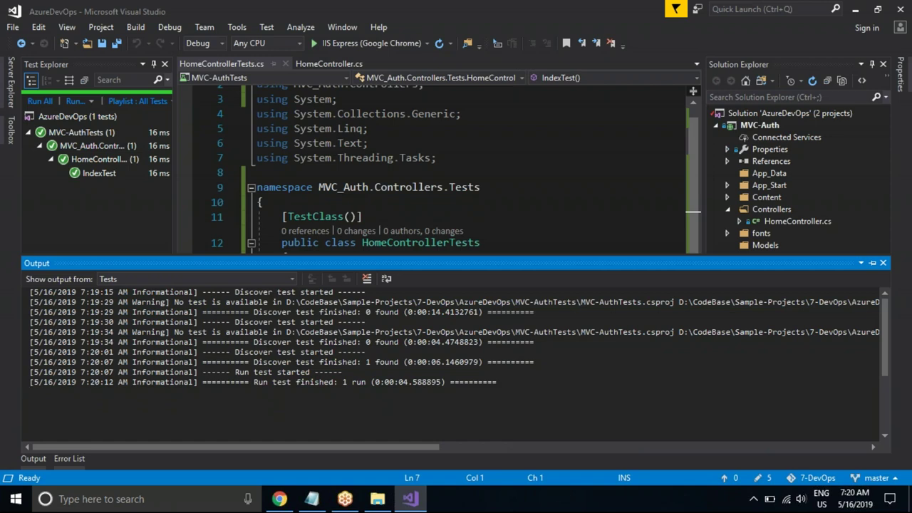
Jump to the passing IndexTest method and inspect its Assert.IsTrue(true) call on line 17
double_click(79, 173)
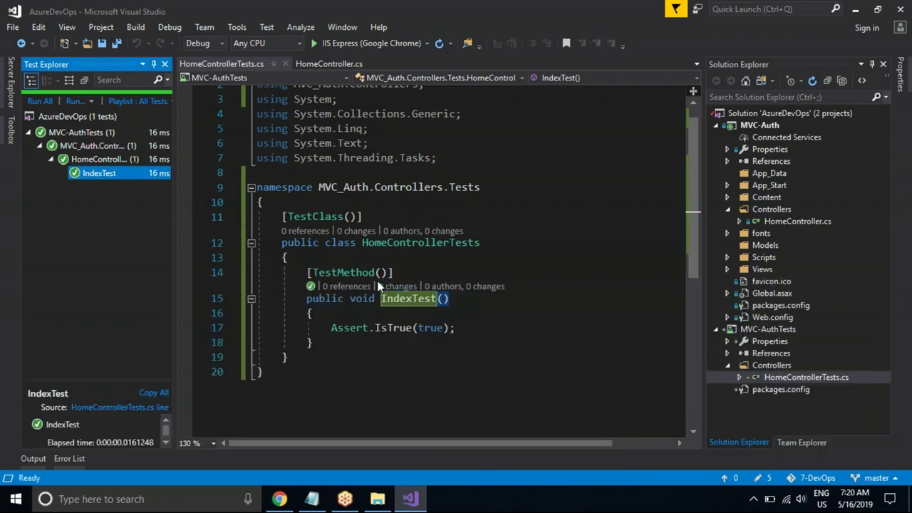
click(406, 274)
double_click(430, 328)
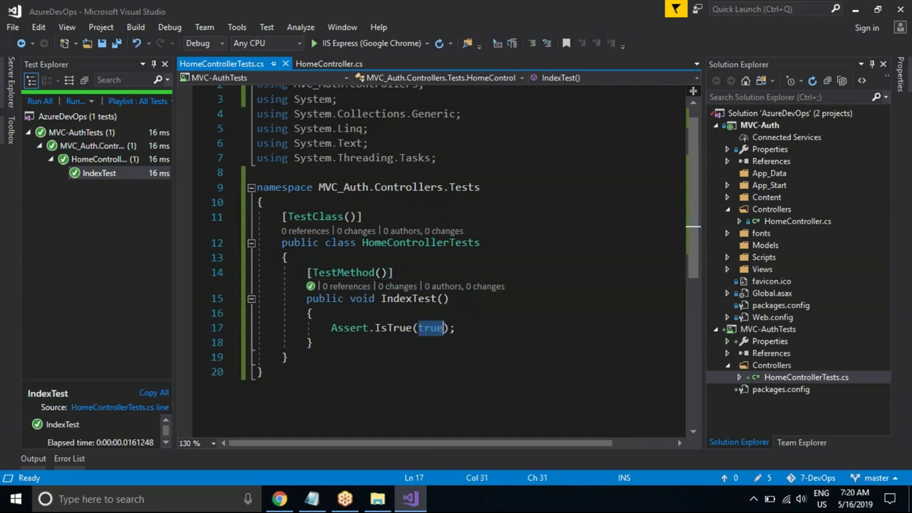
double_click(393, 327)
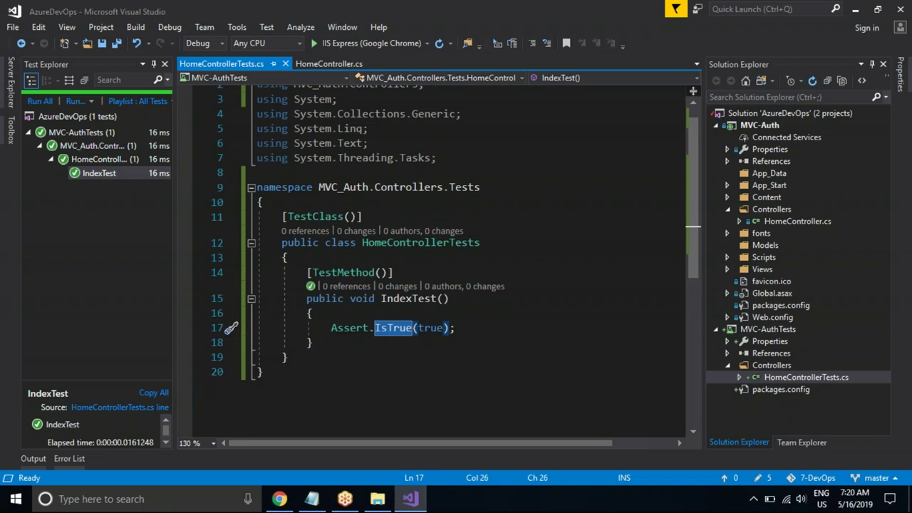
Open HomeController.cs and auto-hide the Test Explorer panel to widen the editor
double_click(797, 221)
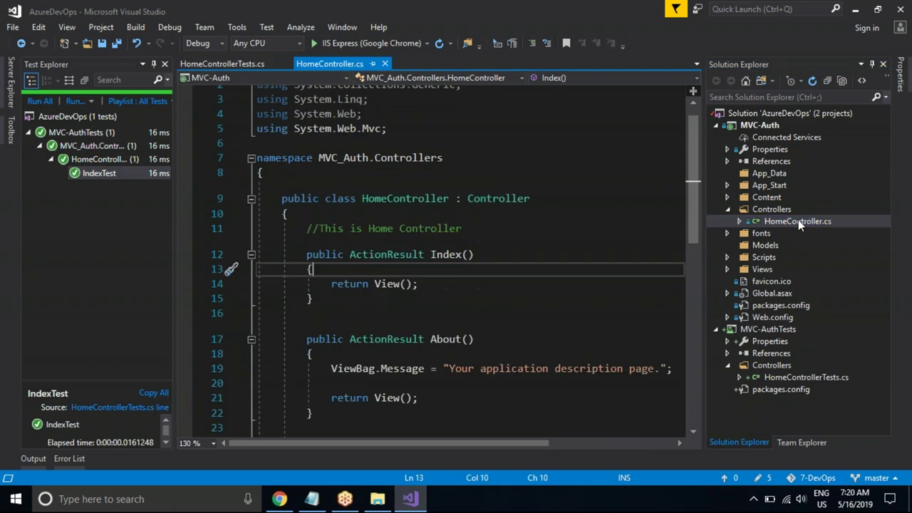
drag(697, 207, 697, 240)
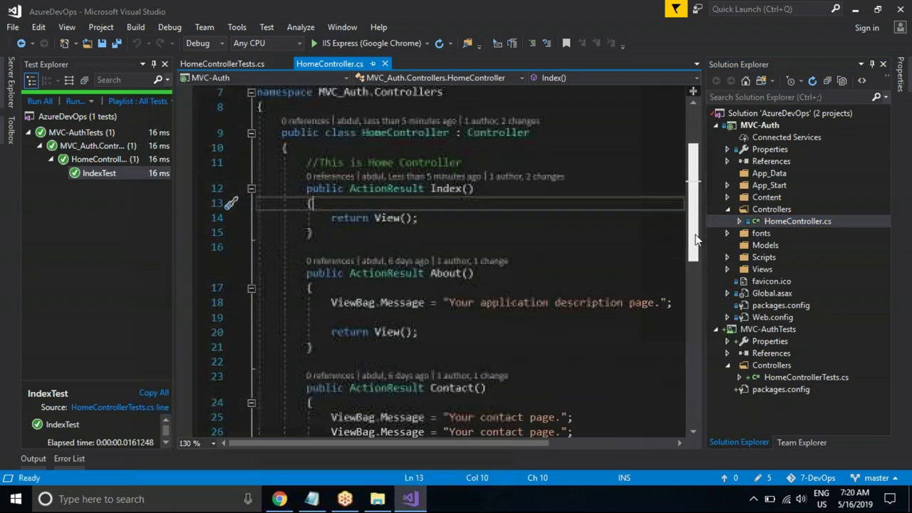
scroll(694, 239, down, 3)
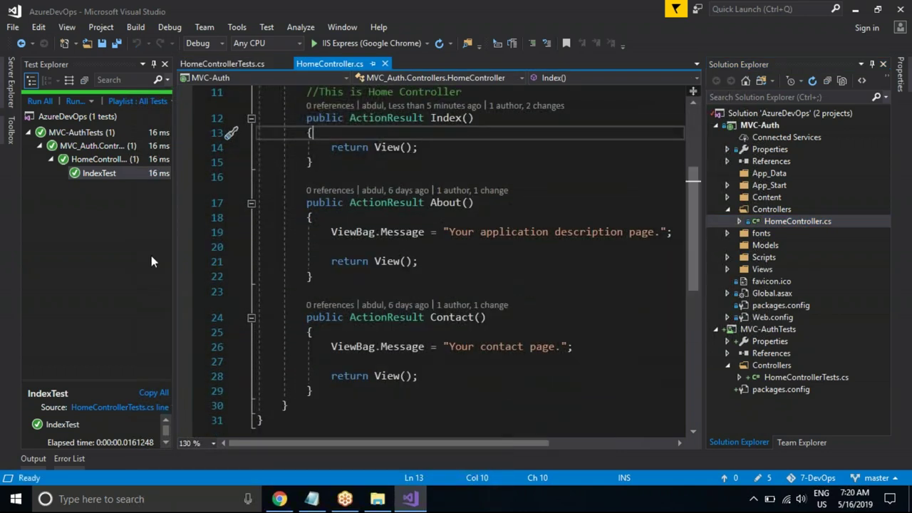
click(153, 63)
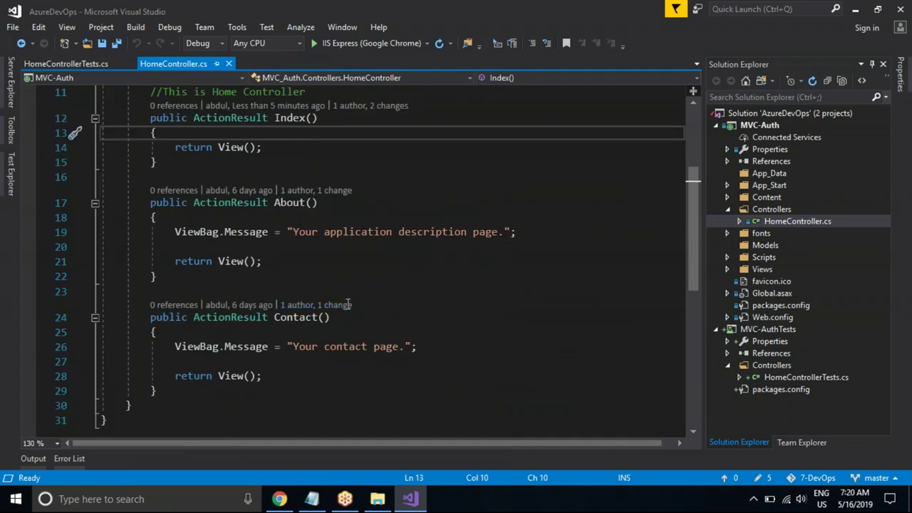
drag(691, 252, 695, 221)
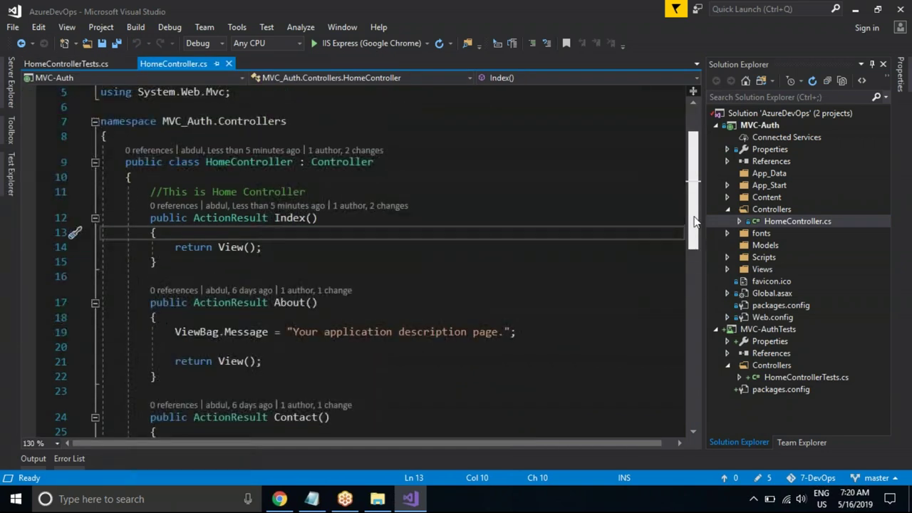
Review the Index, About and Contact actions and the HomeController class name
click(340, 223)
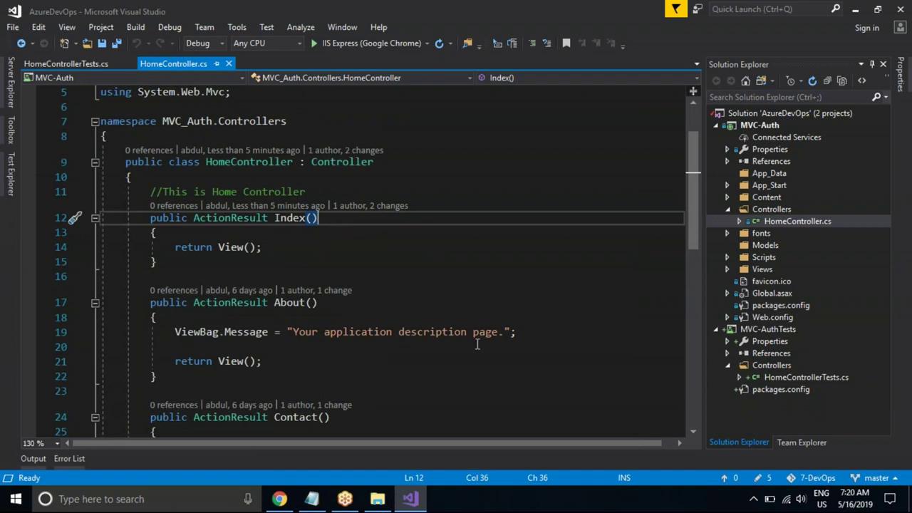
click(773, 123)
double_click(777, 221)
click(280, 303)
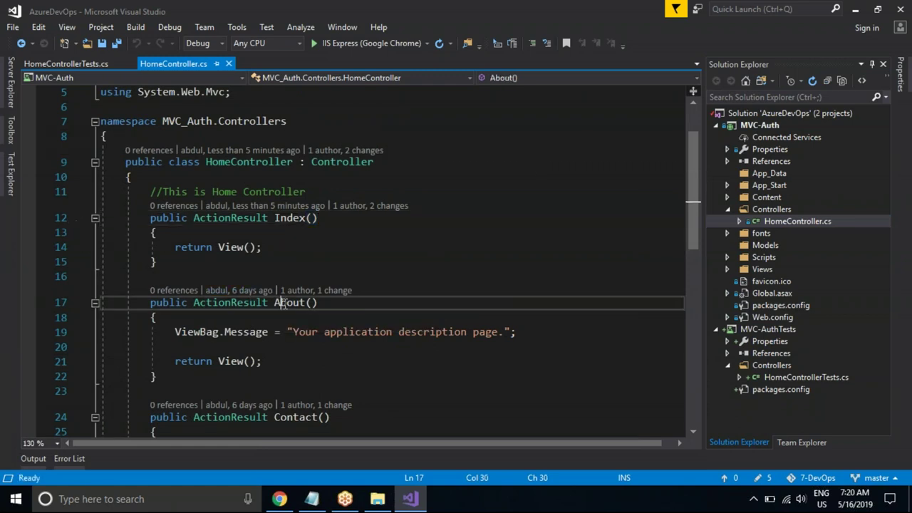
double_click(290, 419)
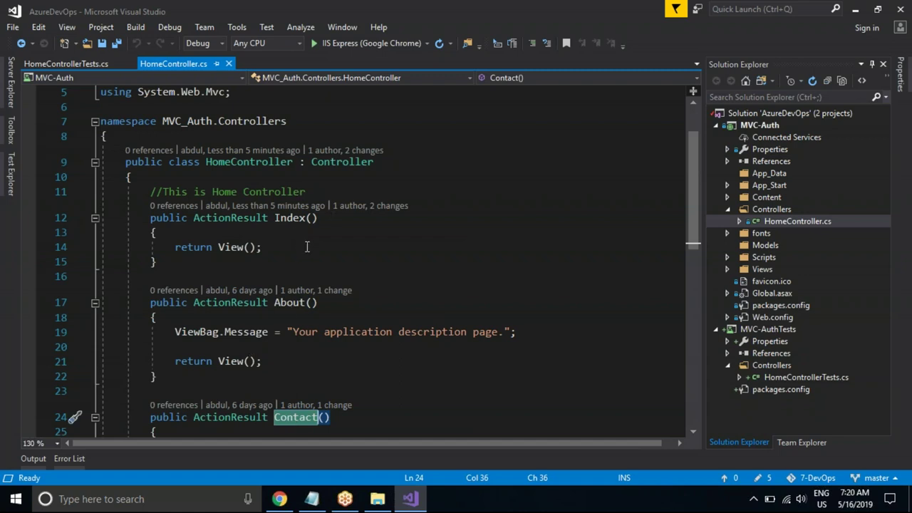
double_click(249, 161)
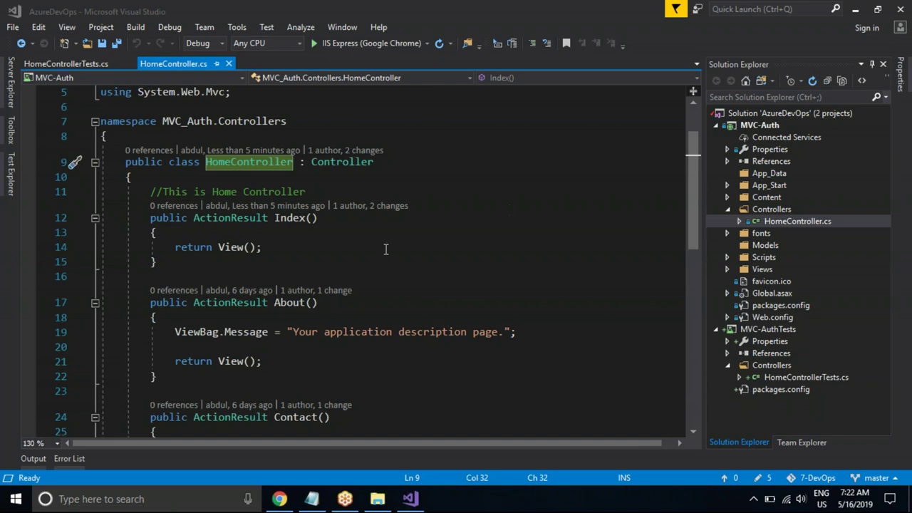
click(338, 225)
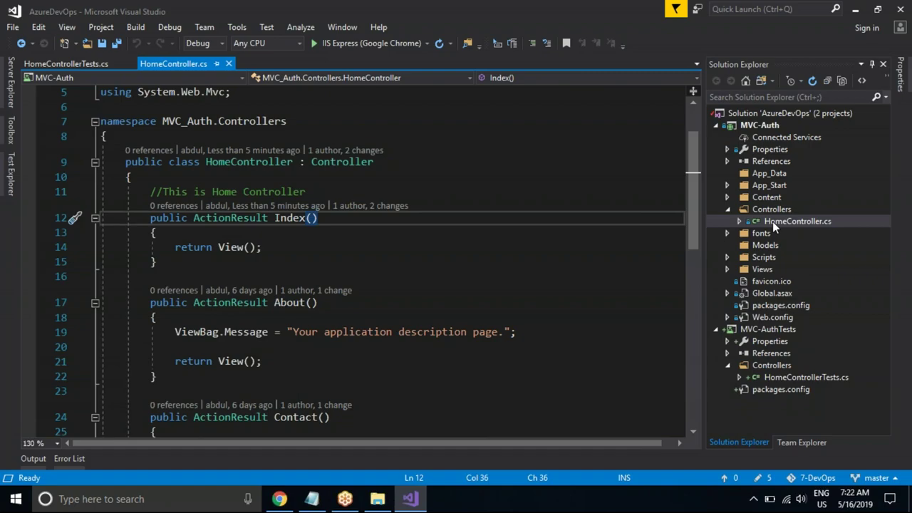
click(280, 499)
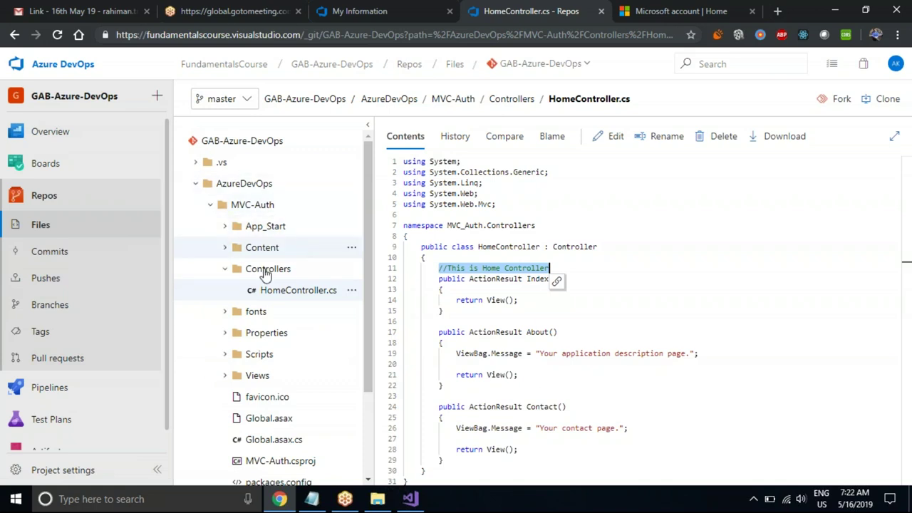
mouse_move(114, 171)
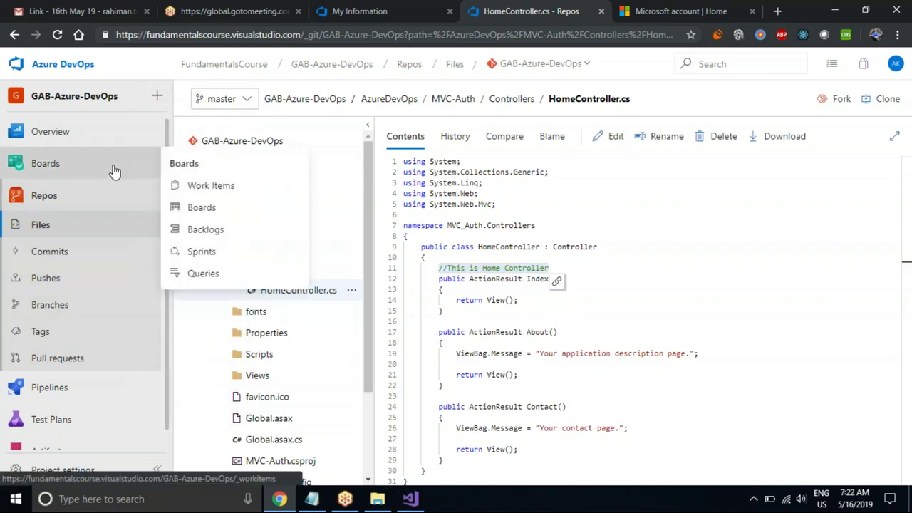
key(alt+Tab)
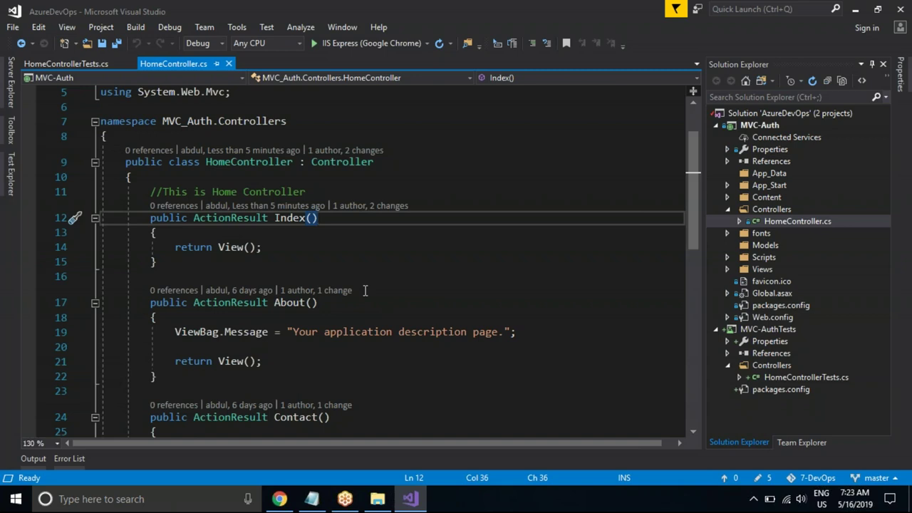
Switch to Chrome showing master's HomeController.cs in the Azure DevOps repository
key(alt+Tab)
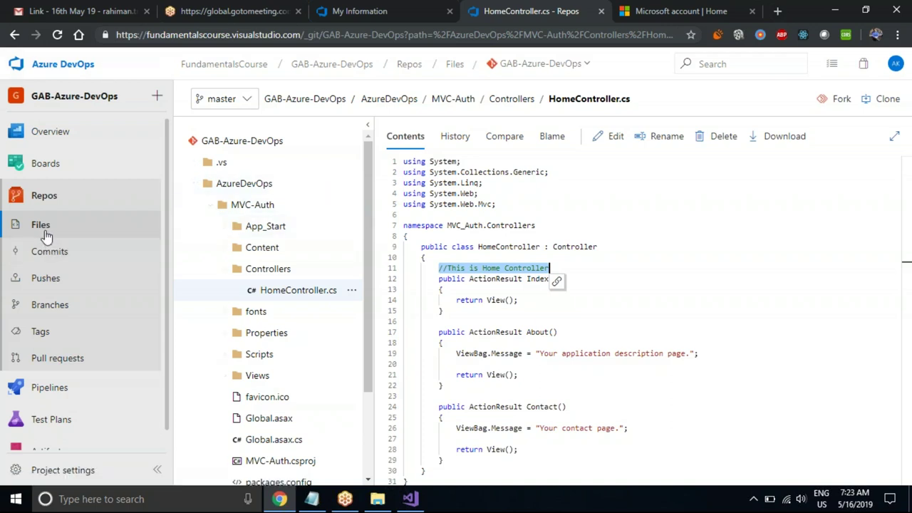
Browse the repo's HomeController.cs, then minimize all windows to reveal the desktop
scroll(374, 271, down, 1)
scroll(374, 270, down, 1)
scroll(376, 214, up, 3)
click(307, 304)
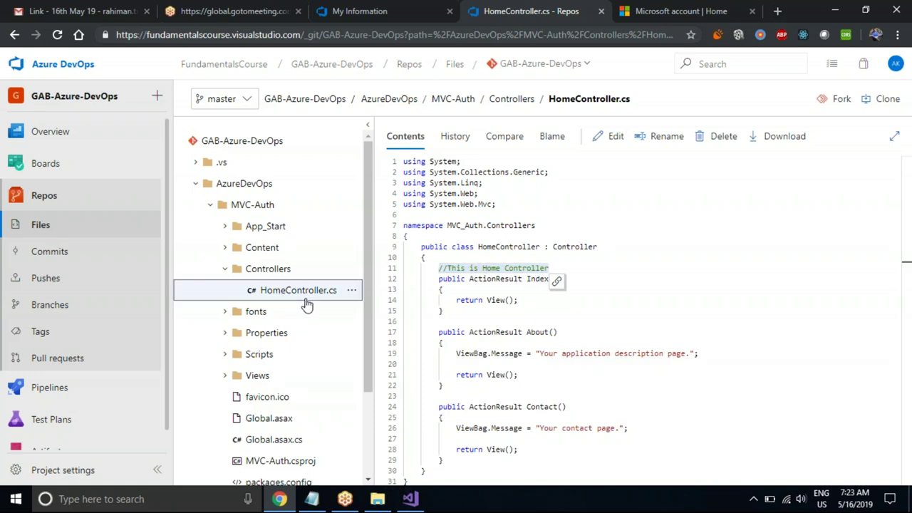
click(605, 249)
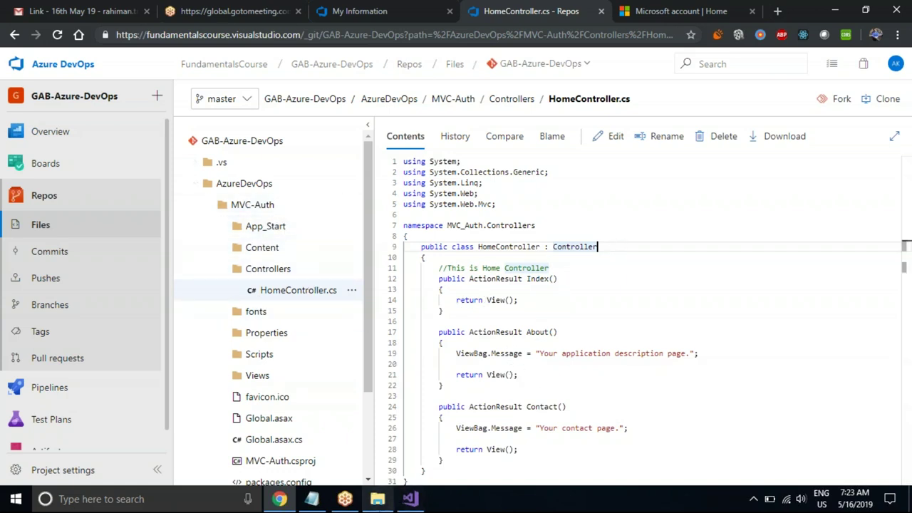
mouse_move(377, 499)
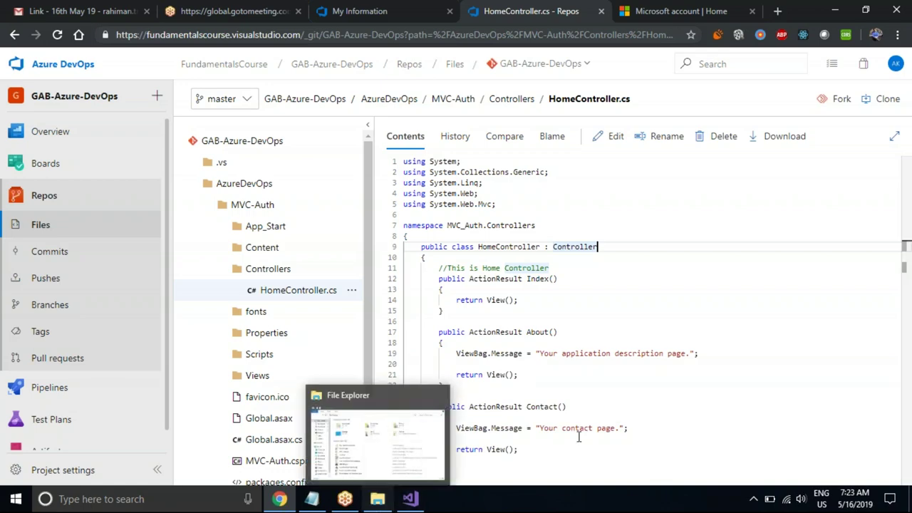
key(super+d)
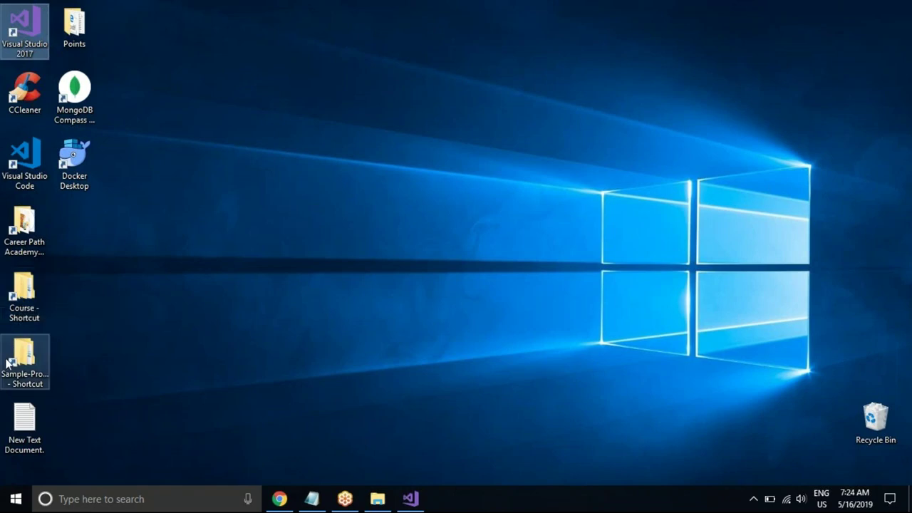
Open Asp.Net MVC 5.pptx from the Tutions folder in PowerPoint
double_click(33, 359)
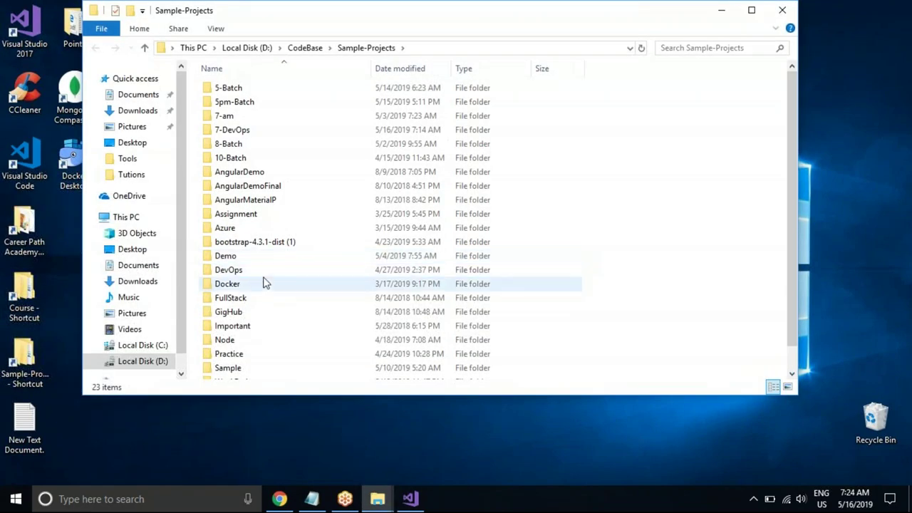
click(781, 10)
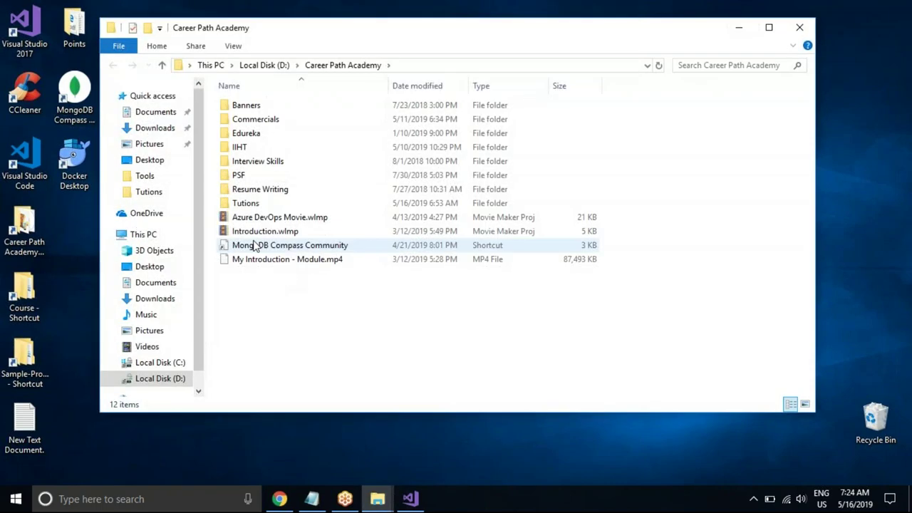
click(253, 204)
double_click(256, 206)
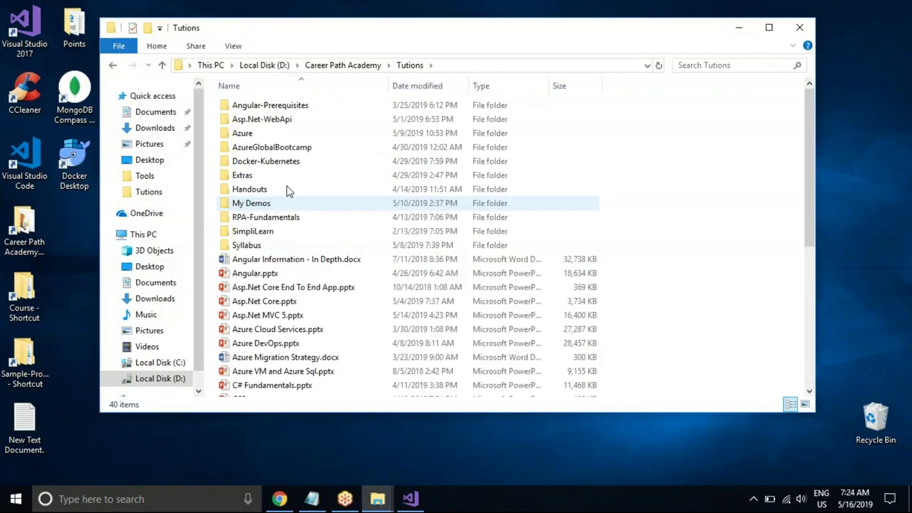
double_click(294, 319)
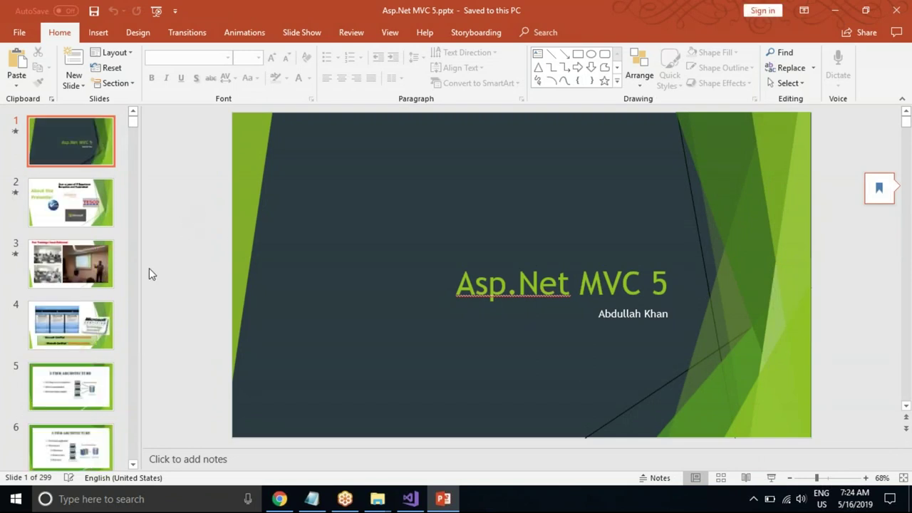
Present slide 15, 'How MVC Works?', full screen as a slide show
drag(132, 122, 132, 136)
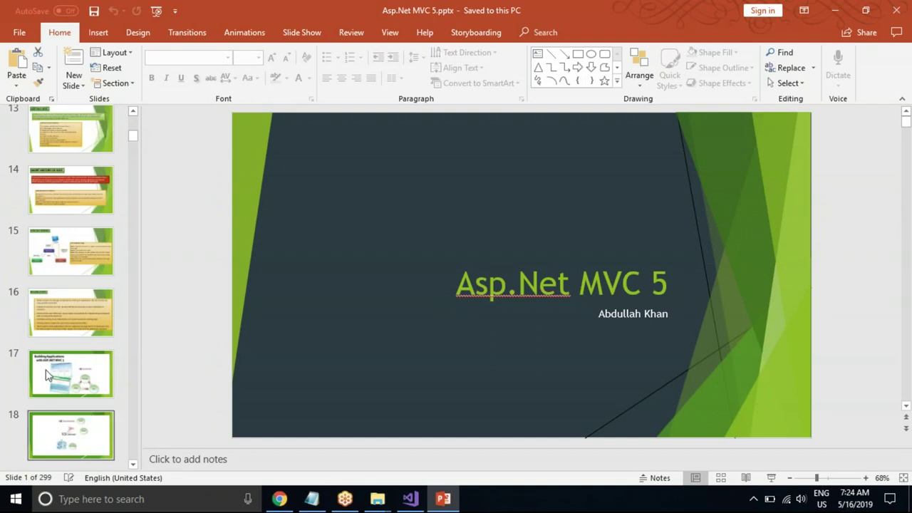
click(61, 260)
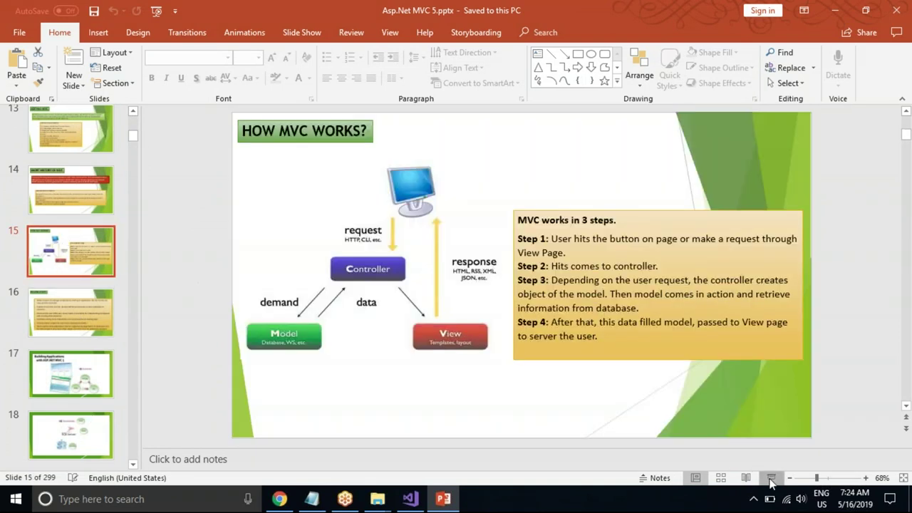
click(770, 479)
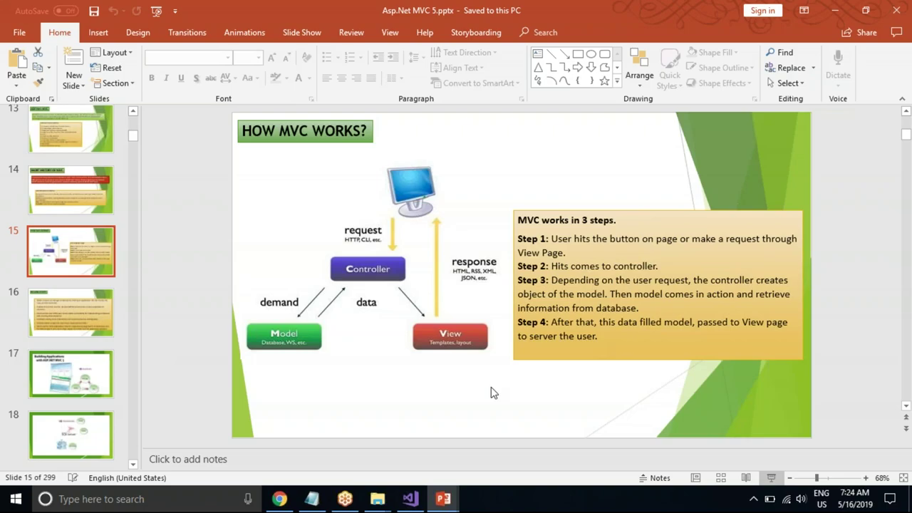
key(shift+F5)
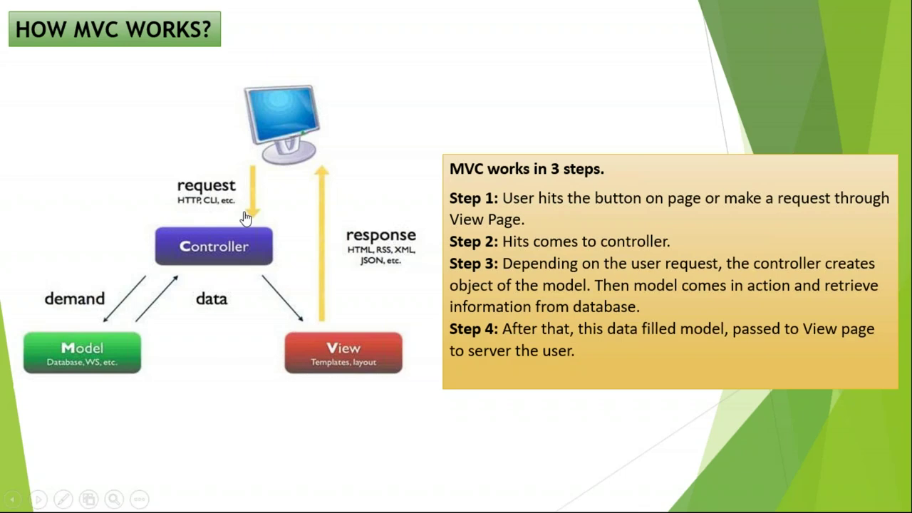
key(alt+Tab)
key(alt+Tab)
key(alt+Tab)
key(alt+Tab)
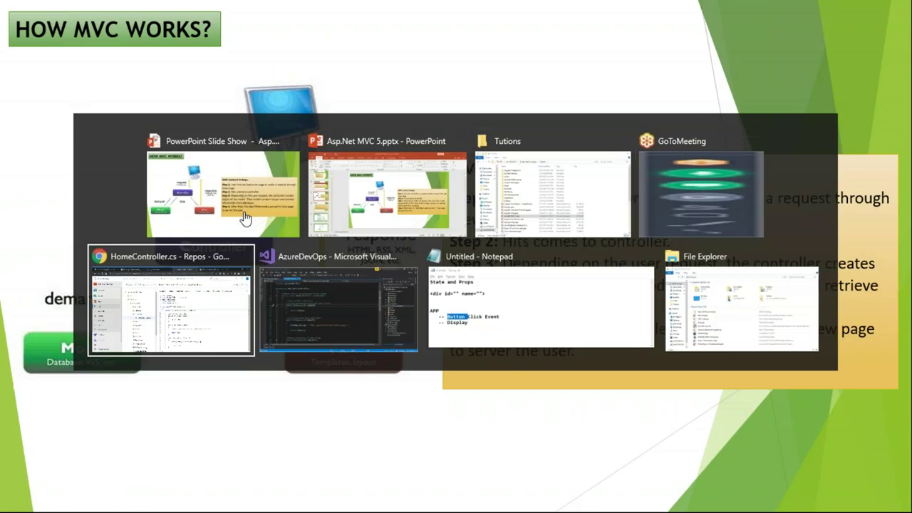
Back in Visual Studio, set a breakpoint on line 13 inside HomeController's Index method
key(alt+Tab)
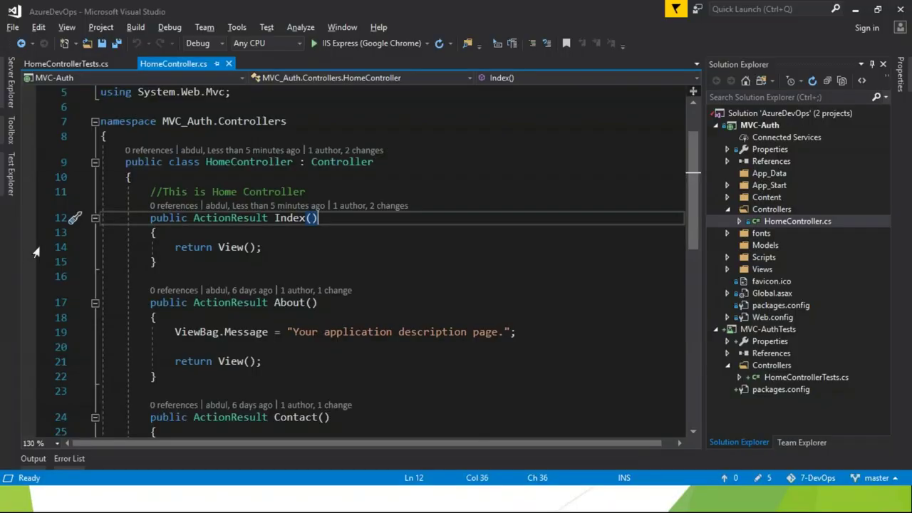
click(29, 232)
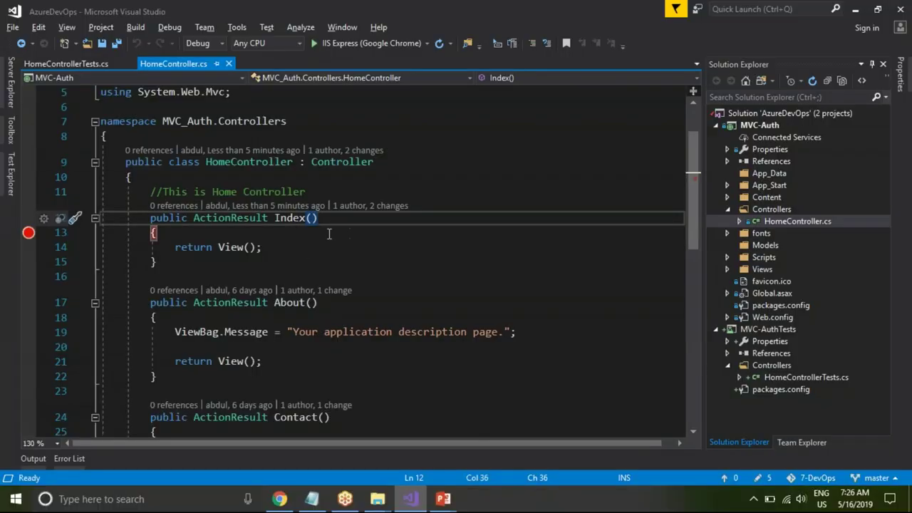
click(364, 235)
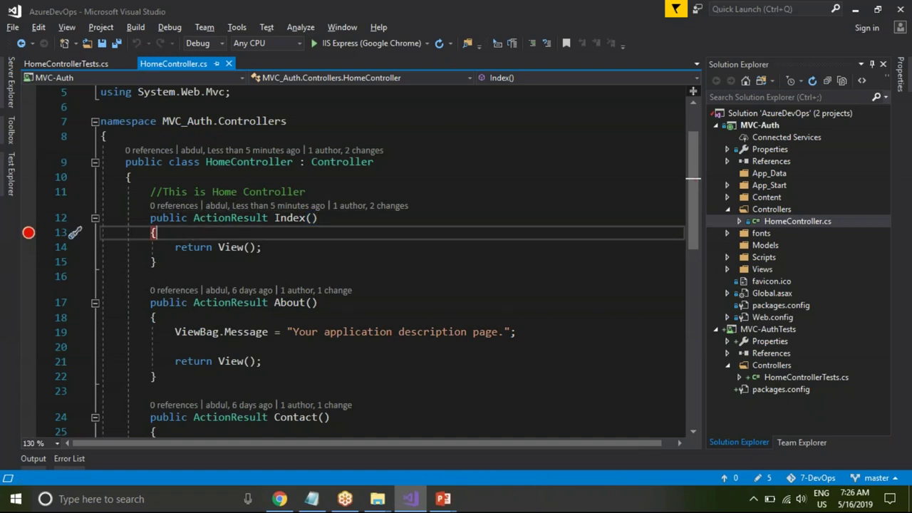
key(ctrl+alt+o)
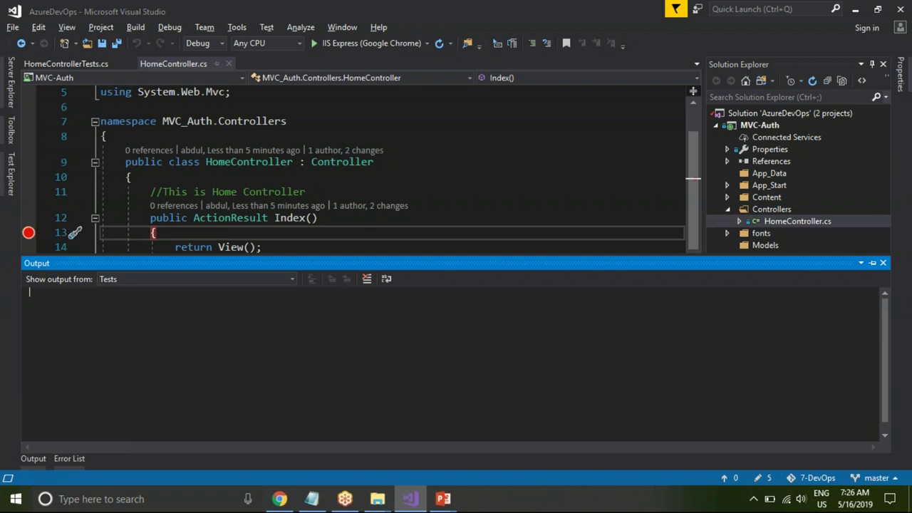
key(Escape)
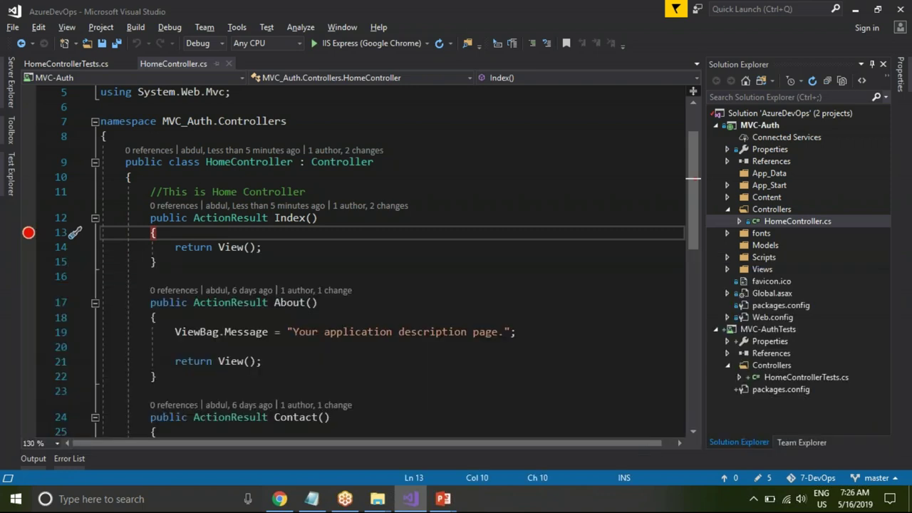
Start debugging MVC-Auth with F5 until execution halts at the Index breakpoint
key(F5)
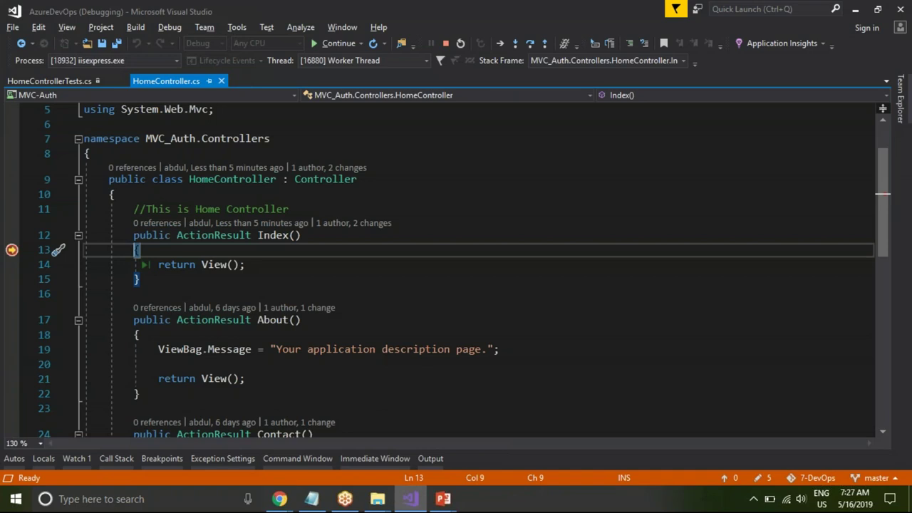
double_click(220, 180)
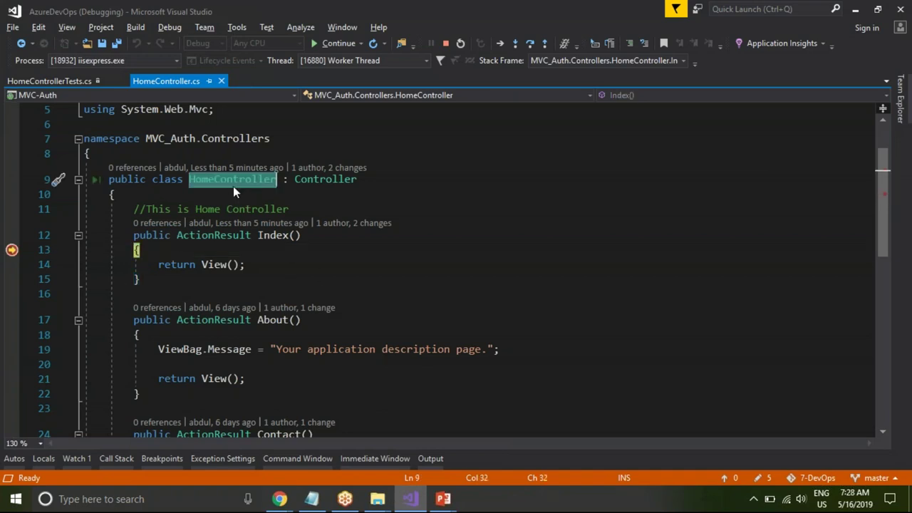
double_click(271, 236)
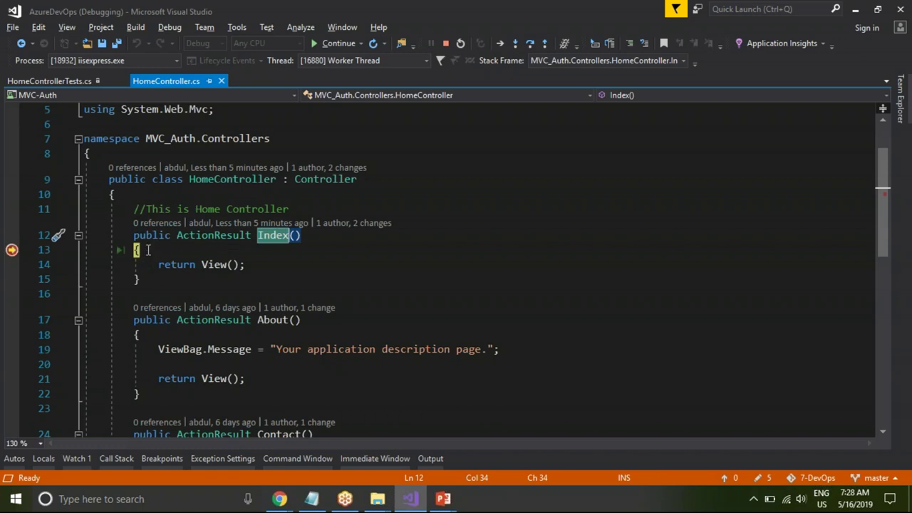
key(alt+Tab)
key(alt+Tab)
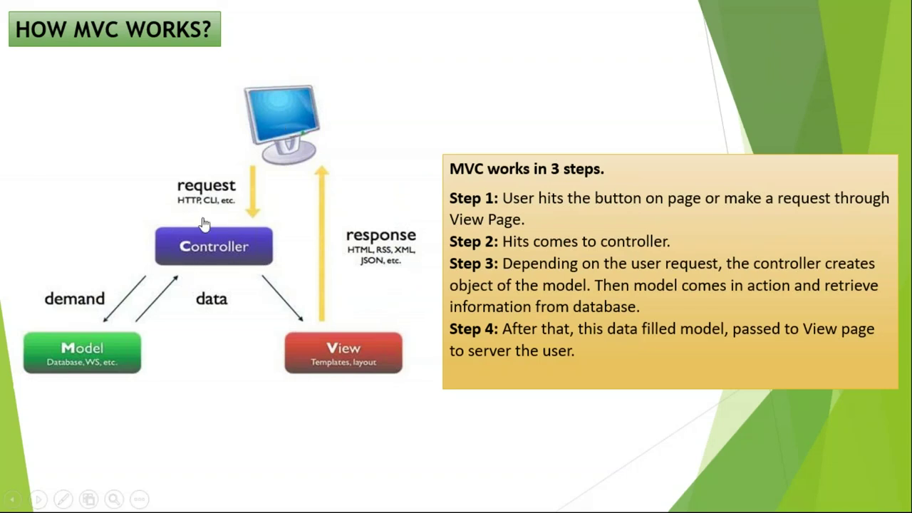
key(alt+Tab)
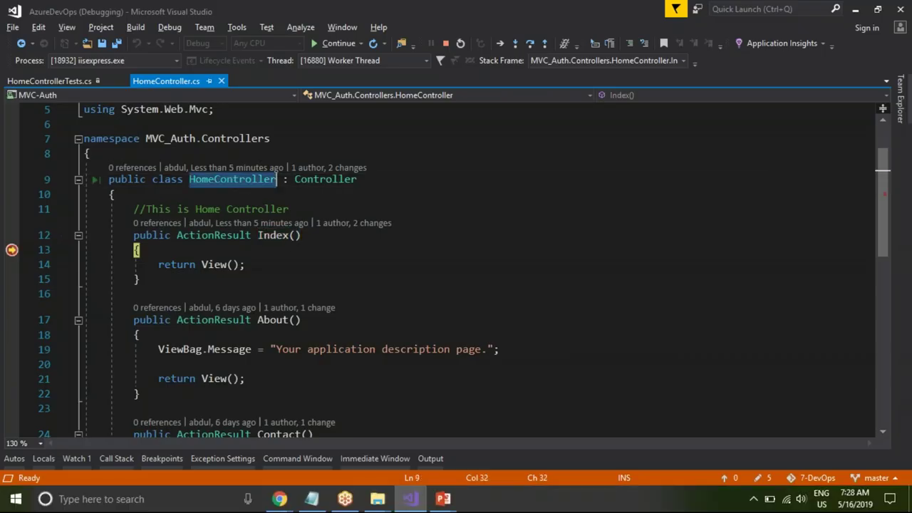
key(alt+Tab)
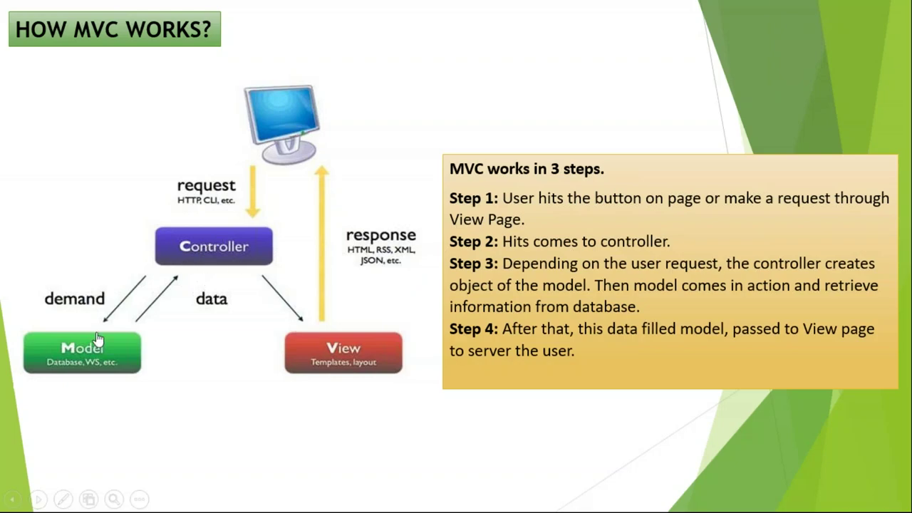
key(alt+Tab)
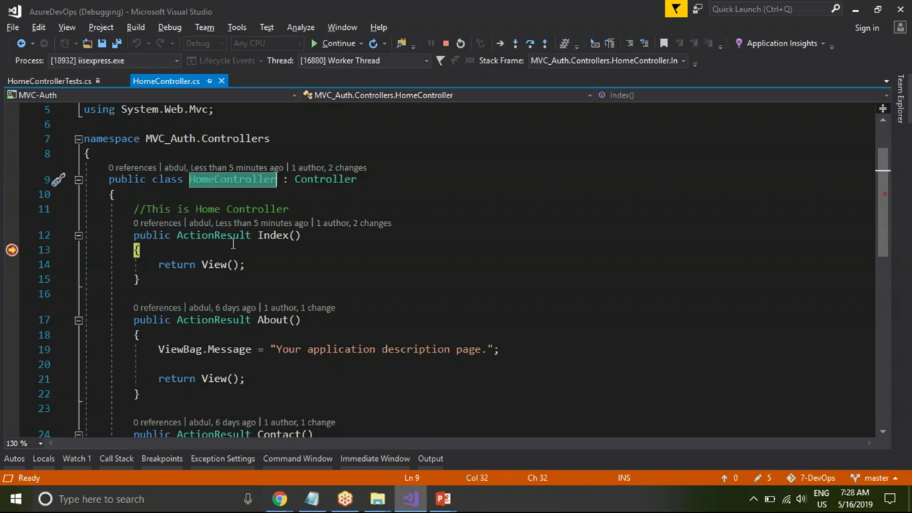
key(alt+Tab)
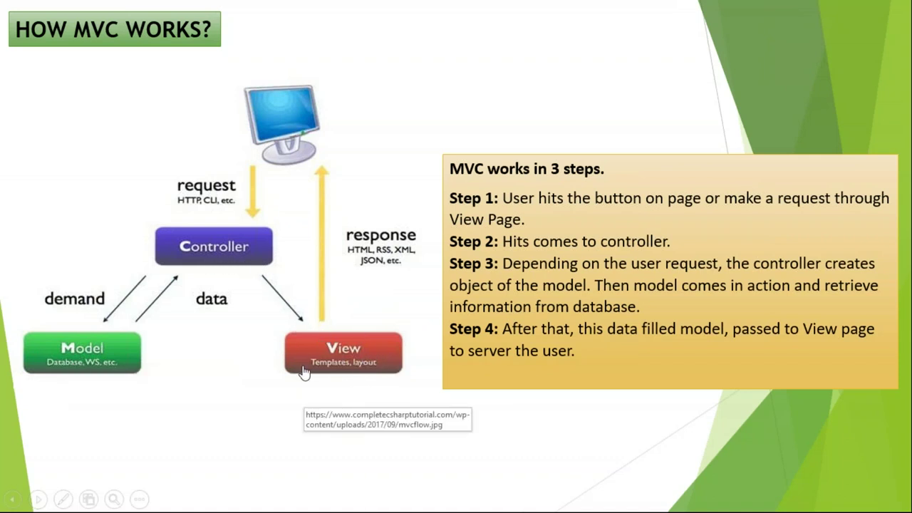
key(alt+Tab)
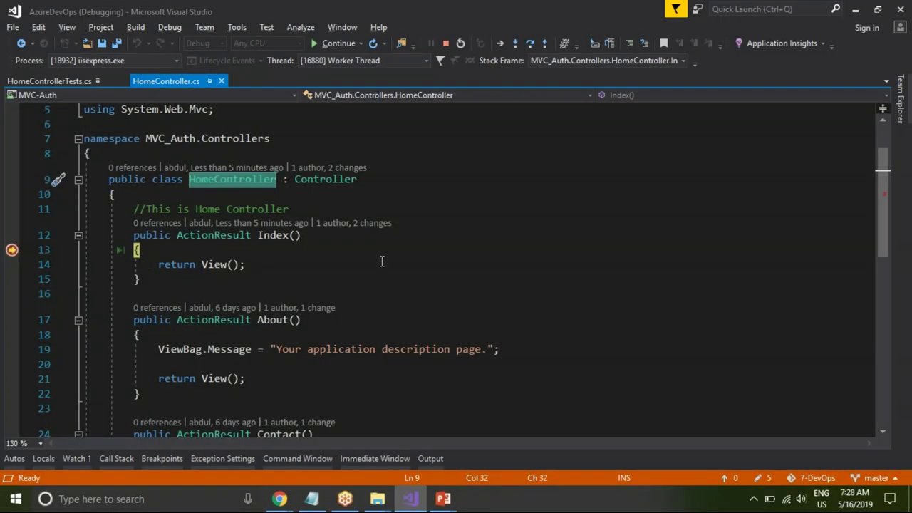
key(F5)
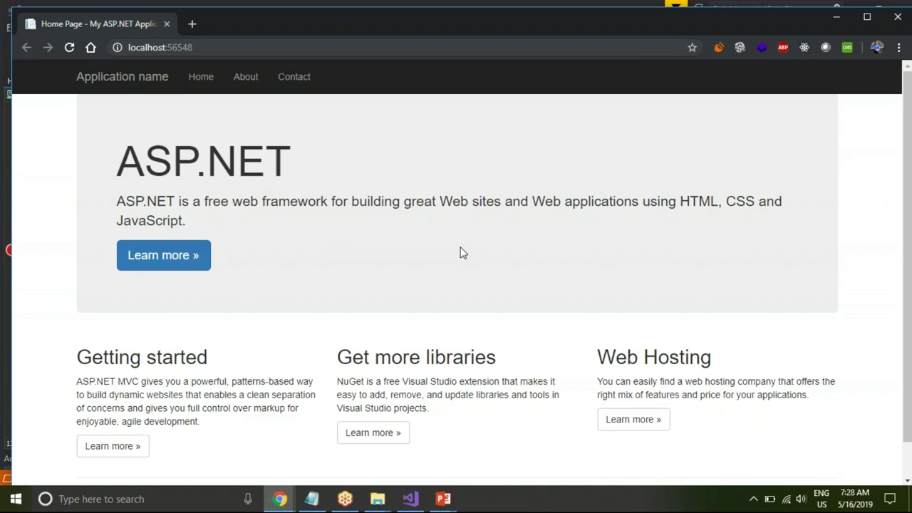
Leave Chrome's loaded localhost:56548 home page and return to the Visual Studio code
key(alt+Tab)
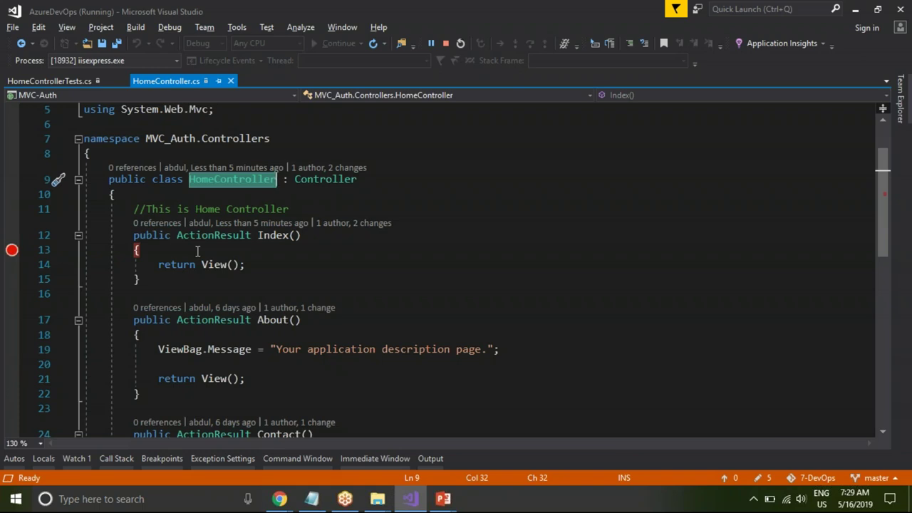
Switch to the Chrome window showing HomeController.cs in Azure DevOps Repos
key(alt+Tab)
key(alt+Tab)
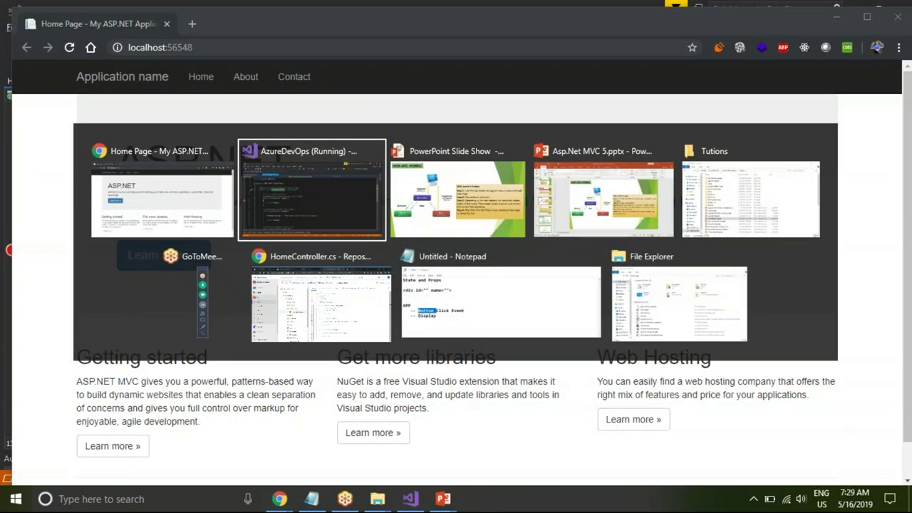
key(Escape)
key(alt+Tab)
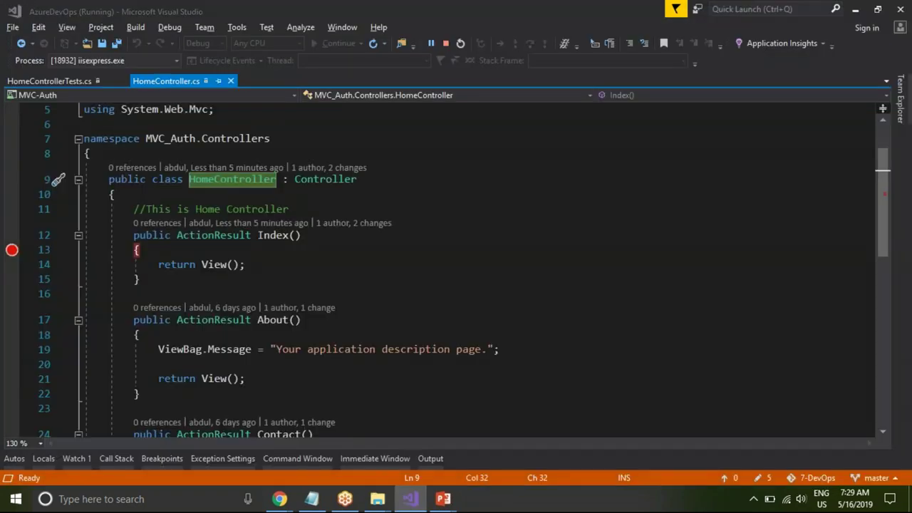
key(alt+Tab)
key(alt+Tab)
key(Tab)
key(Tab)
key(Tab)
key(Tab)
key(Tab)
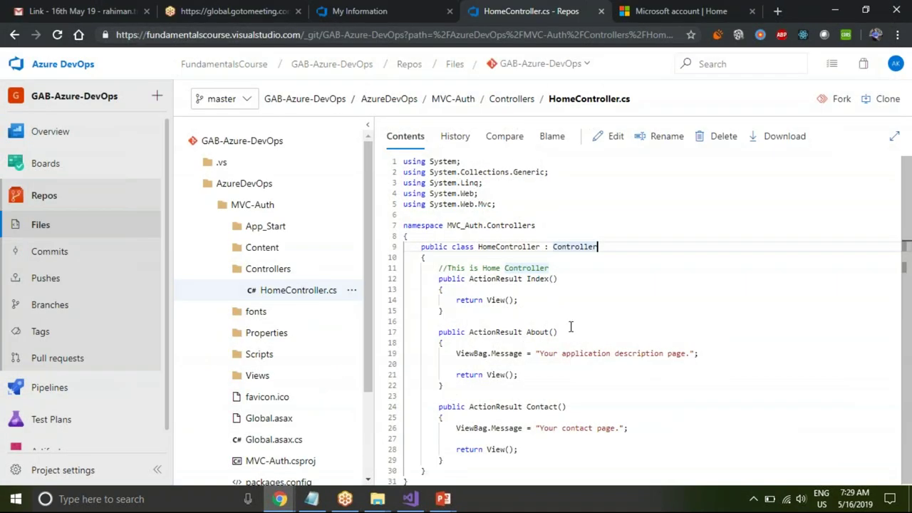
Launch Microsoft Paint by running mspaint from the Windows Run box
key(super+r)
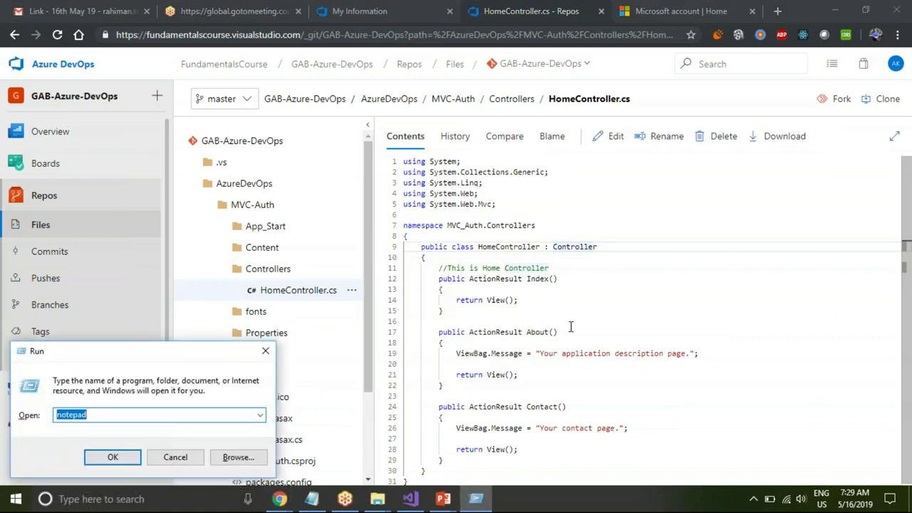
text(ms)
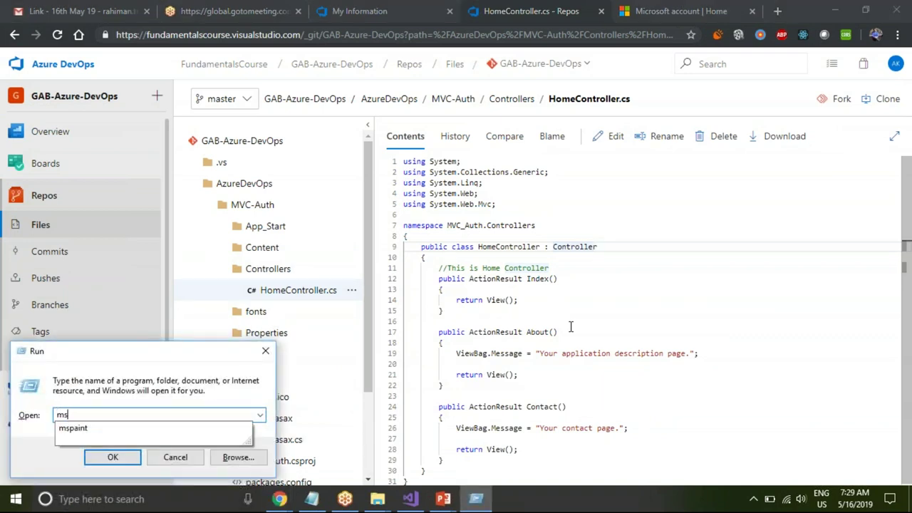
key(Down)
key(Return)
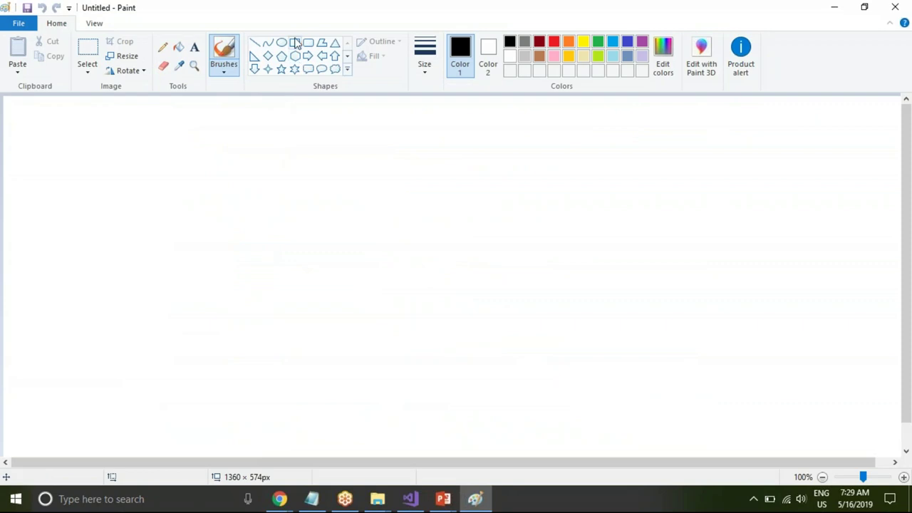
Draw a box on the blank canvas and label it Developer
drag(246, 172, 401, 320)
click(187, 240)
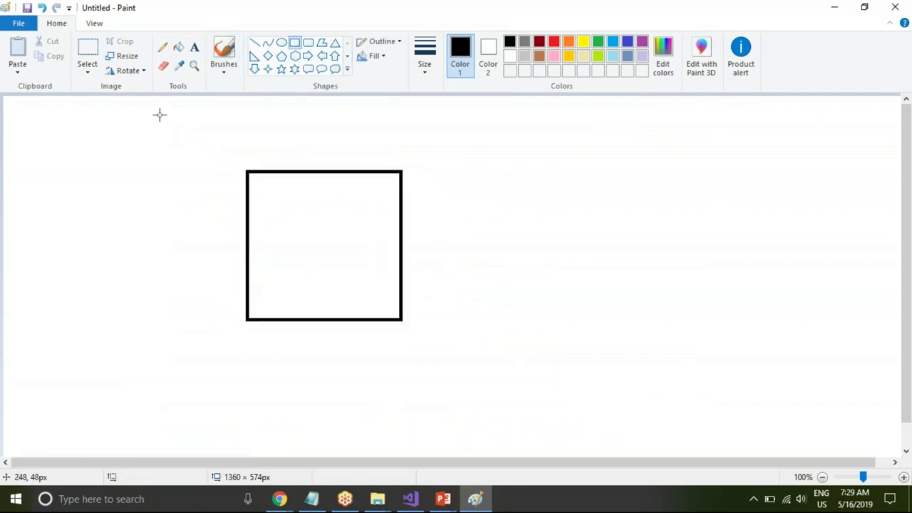
click(194, 47)
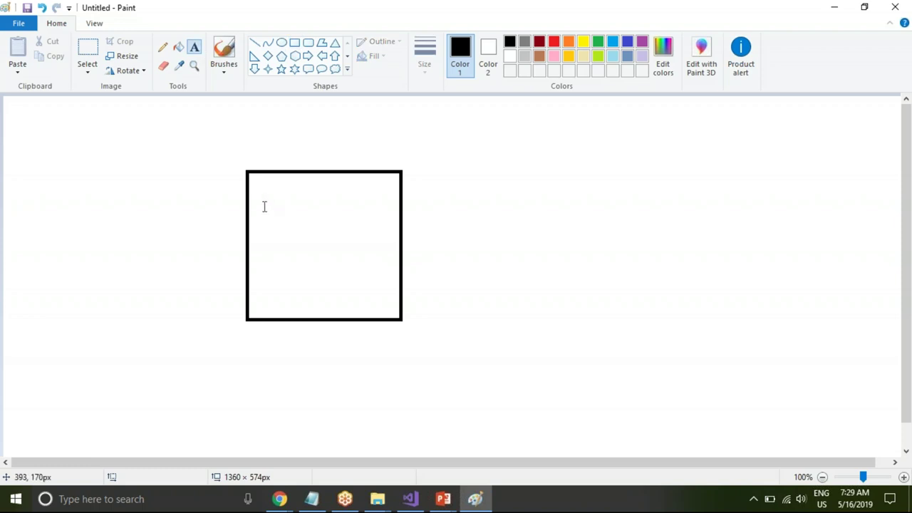
click(260, 195)
text(Deve)
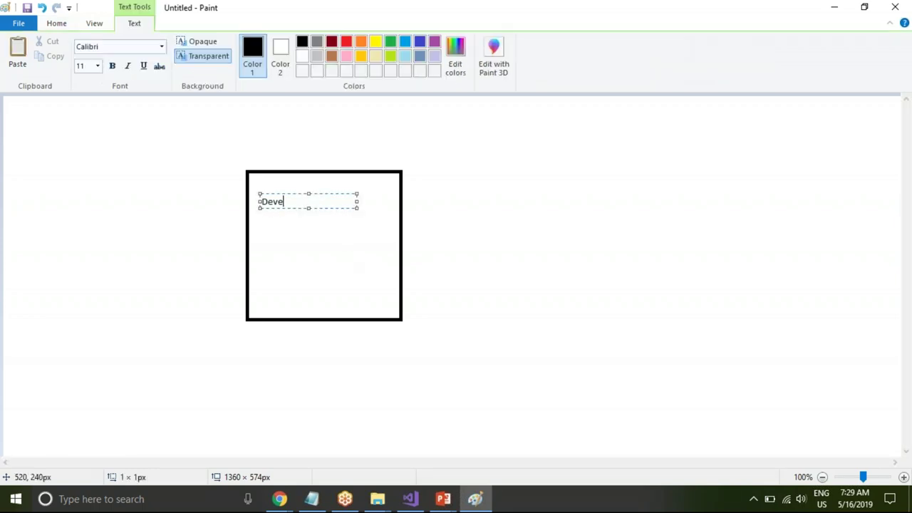
text(loper)
click(513, 299)
click(509, 285)
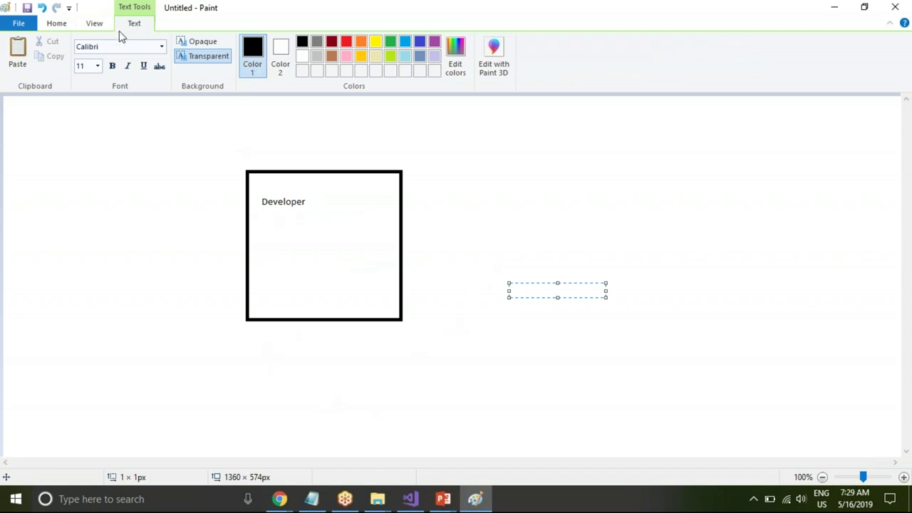
click(57, 23)
Draw a rounded box below Developer and label it QA
click(308, 43)
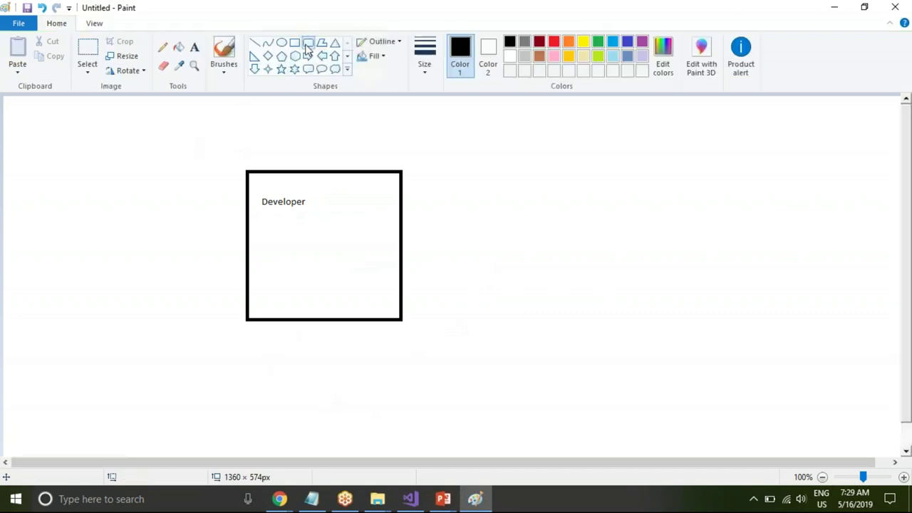
drag(258, 355, 407, 436)
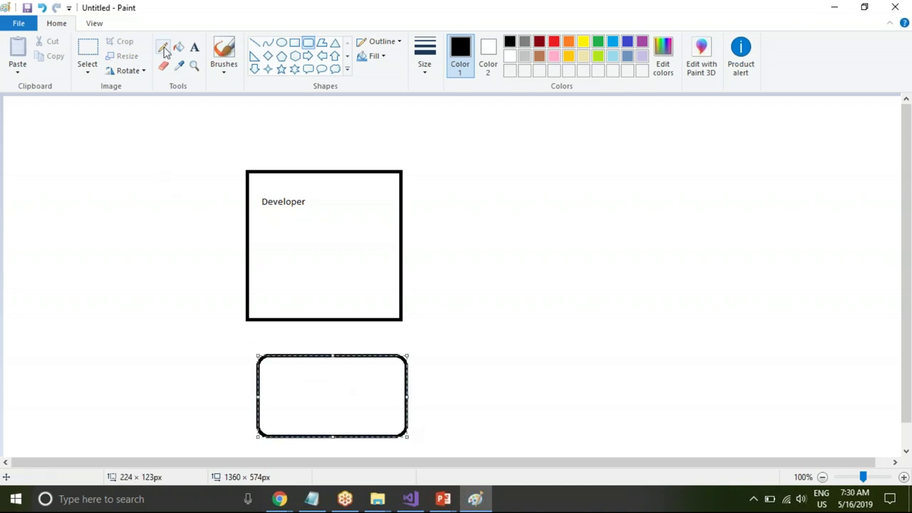
click(195, 49)
click(265, 377)
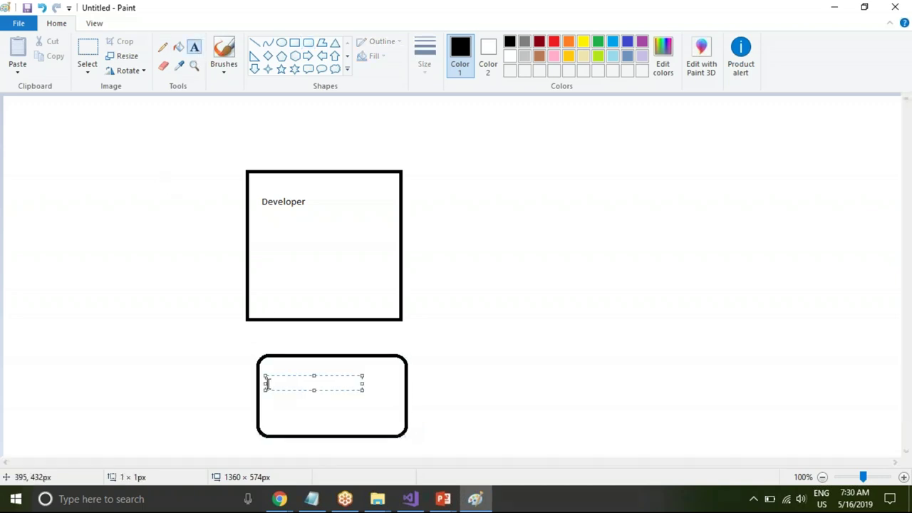
text(QA)
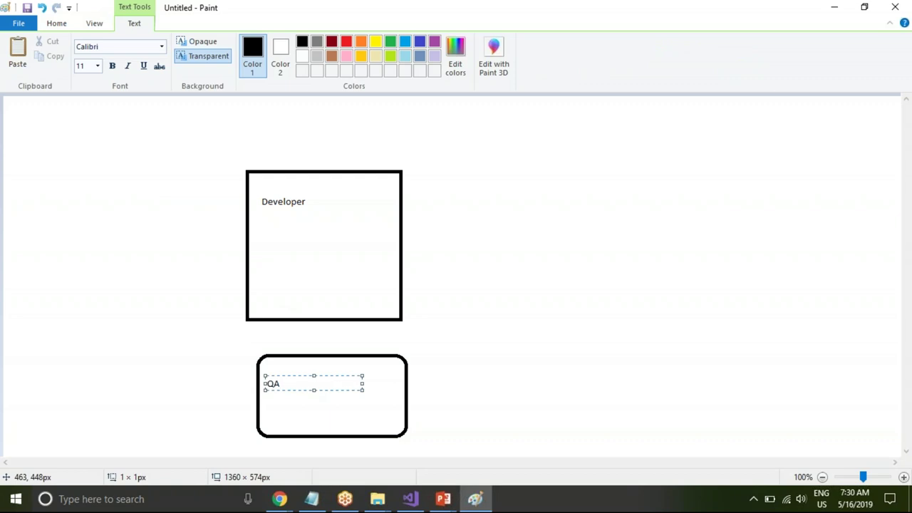
click(484, 285)
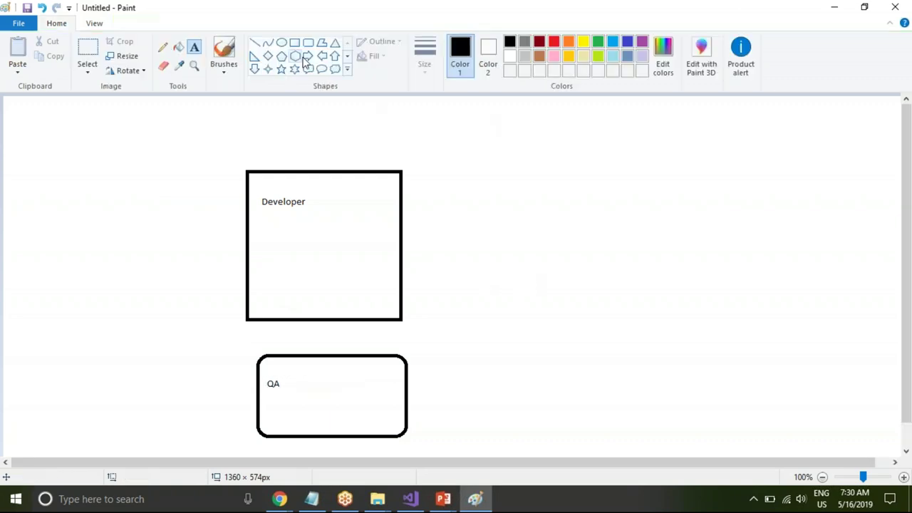
Draw a rounded box right of Developer labelled Build and Deploy
click(307, 42)
drag(506, 178, 541, 214)
key(ctrl+z)
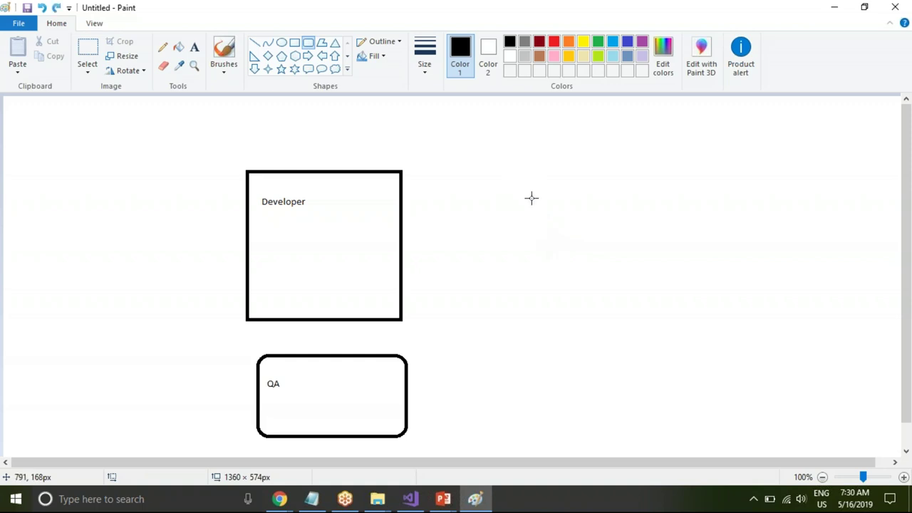
drag(490, 164, 635, 281)
click(453, 200)
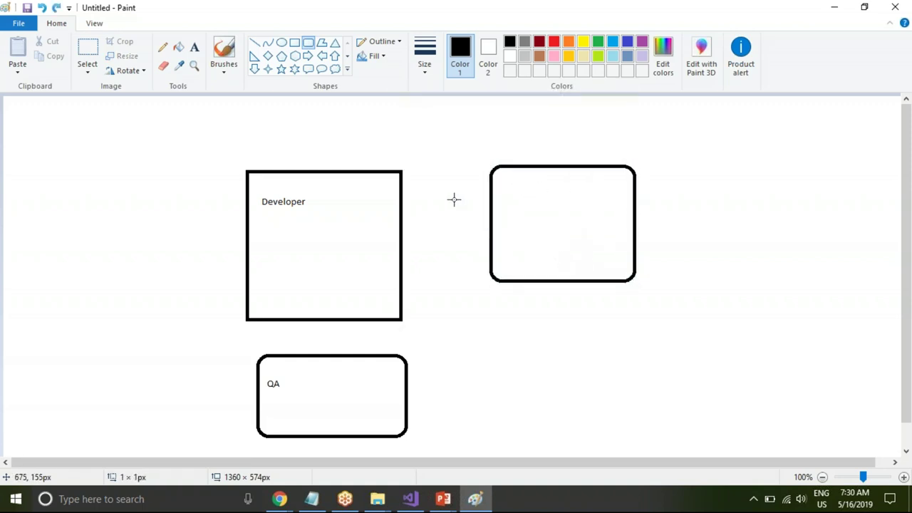
click(193, 47)
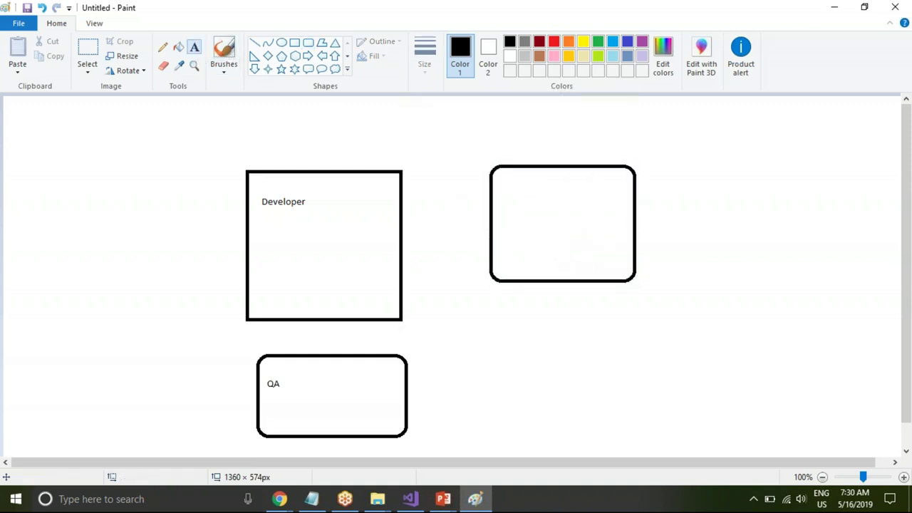
click(503, 191)
text(Build and Deploy)
click(468, 327)
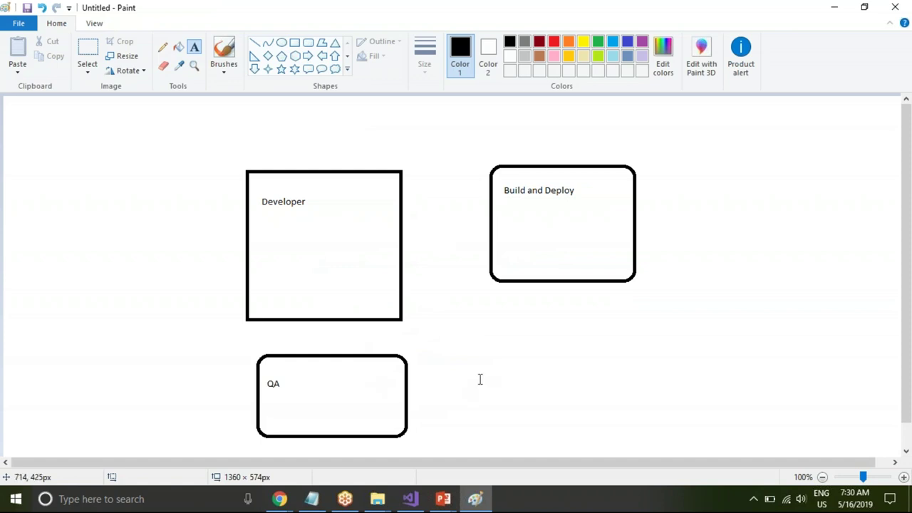
Type a DEVOPS heading above the Developer box
click(264, 128)
text(DEVOPS)
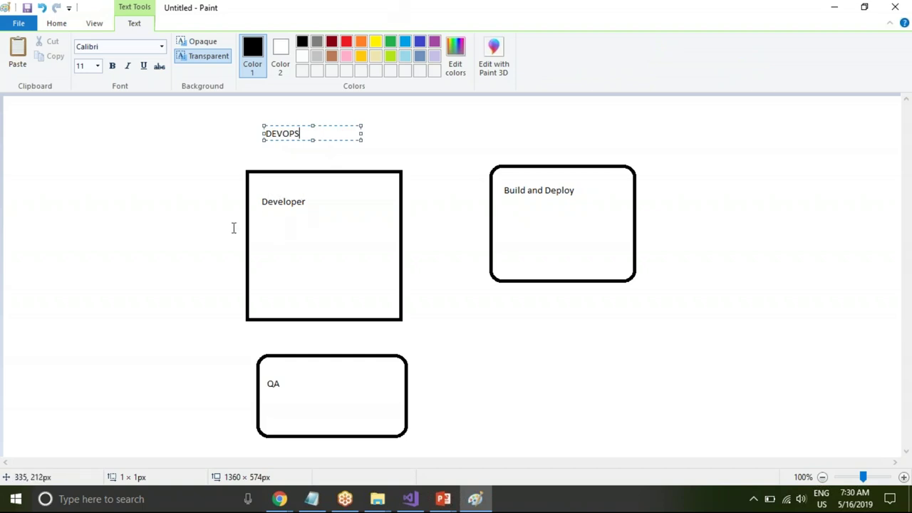
Bring Visual Studio forward and stop the running web app debug session
click(408, 502)
click(584, 292)
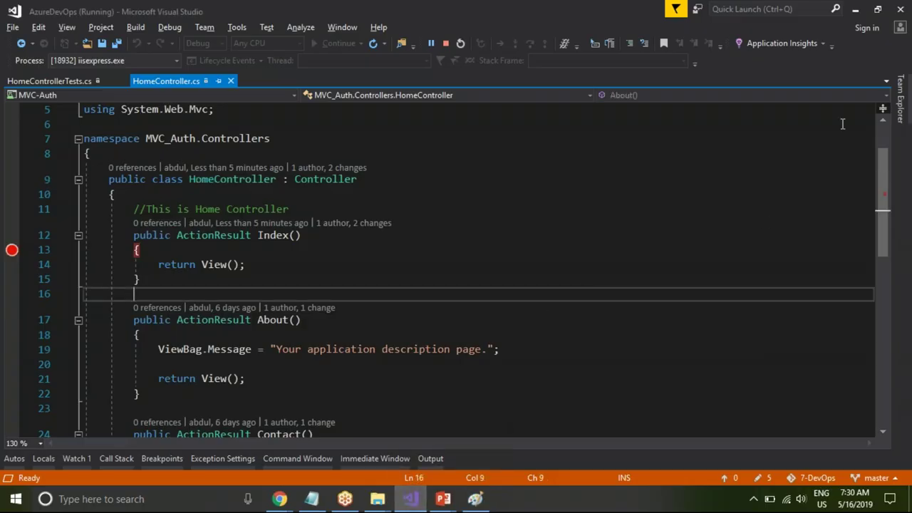
click(909, 122)
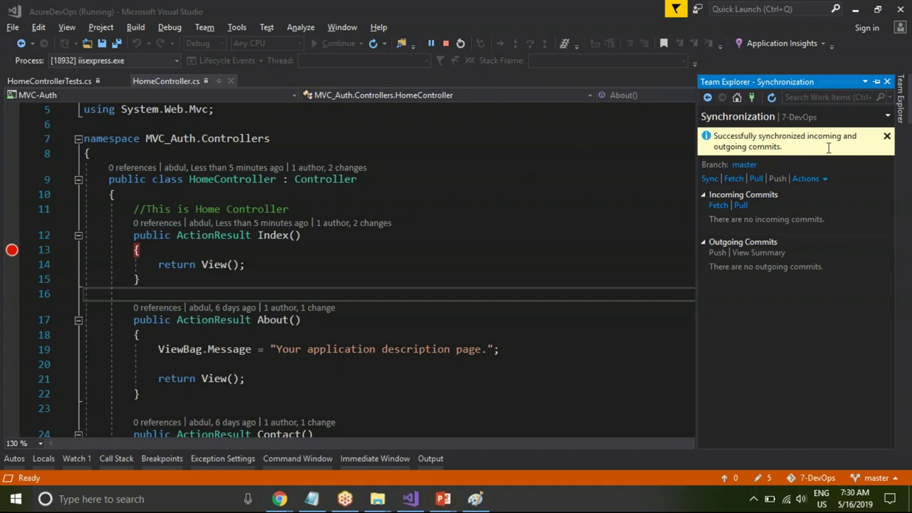
click(779, 8)
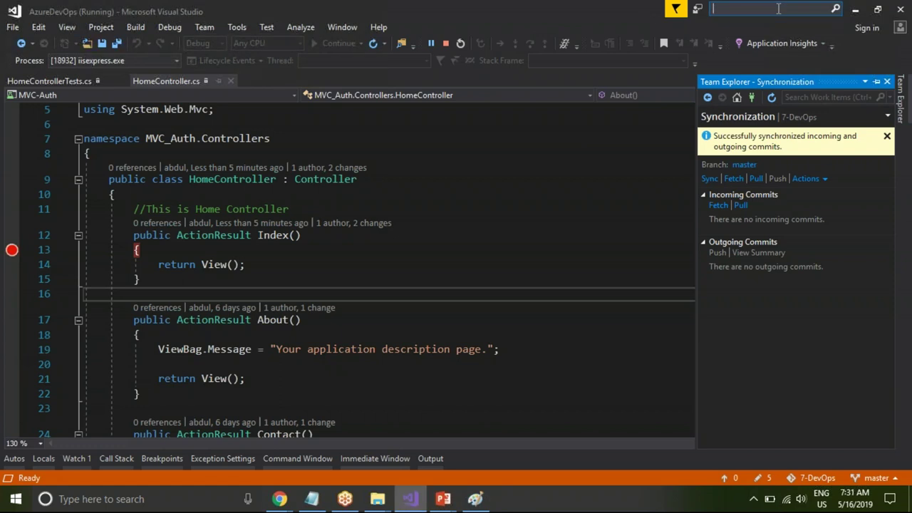
click(450, 237)
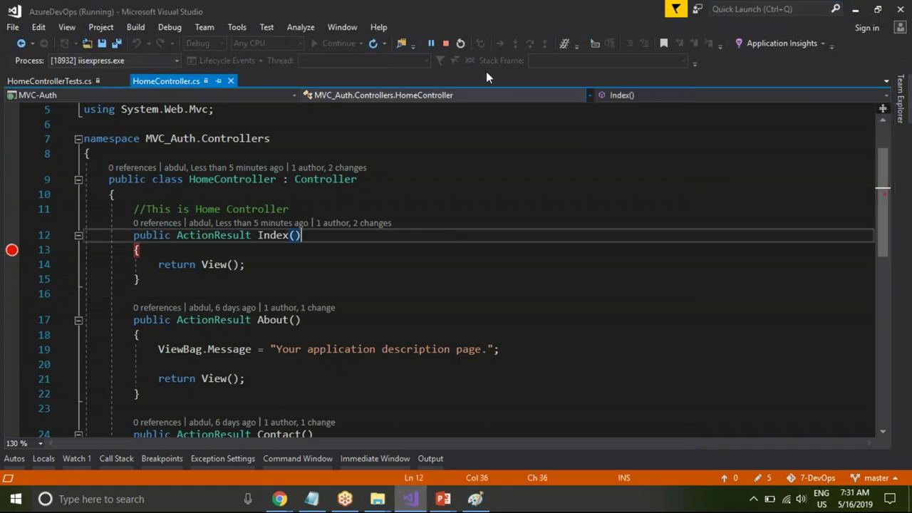
click(446, 42)
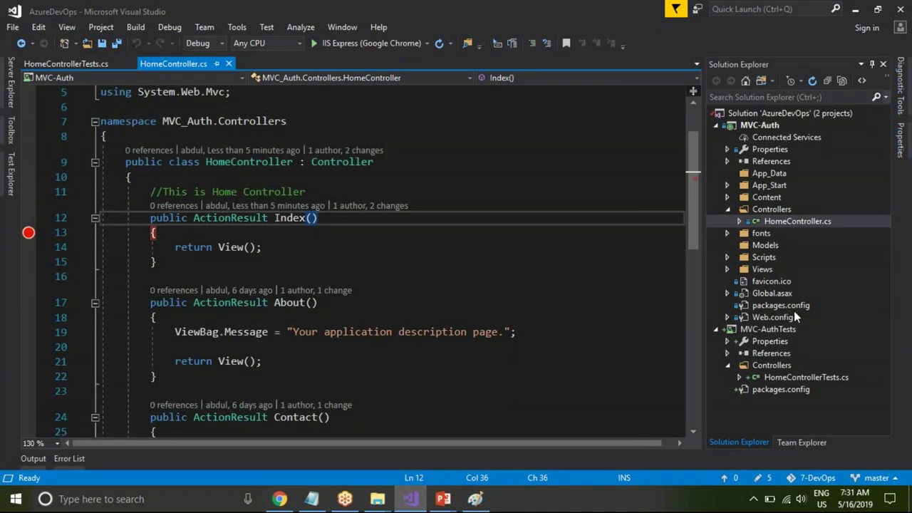
Close the Diagnostic Tools and Properties panels
click(900, 107)
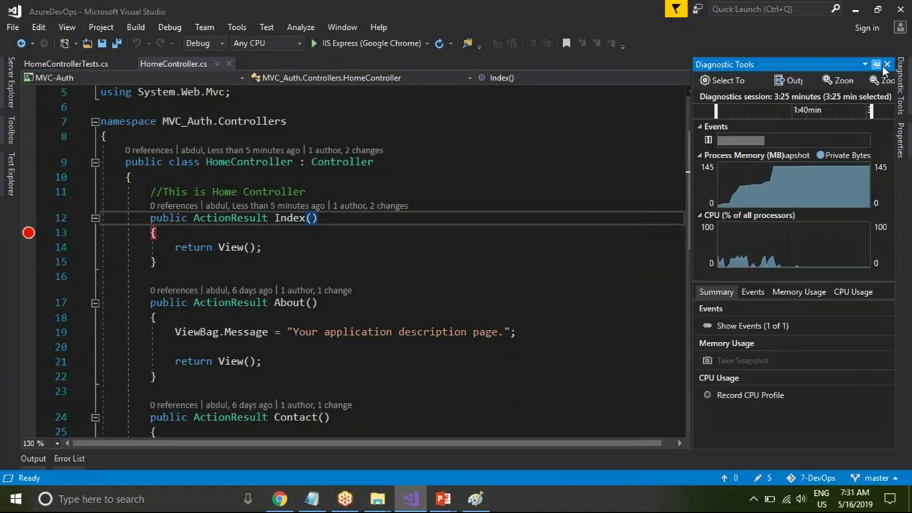
click(887, 64)
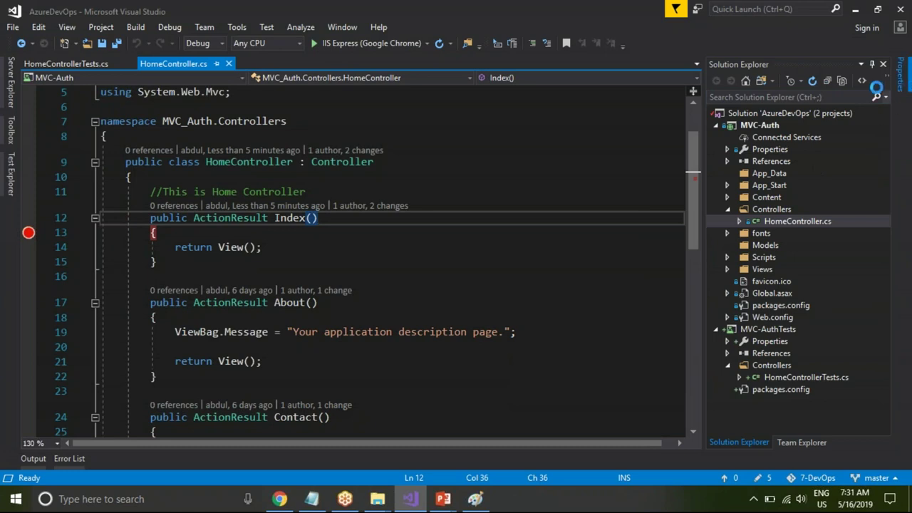
click(887, 65)
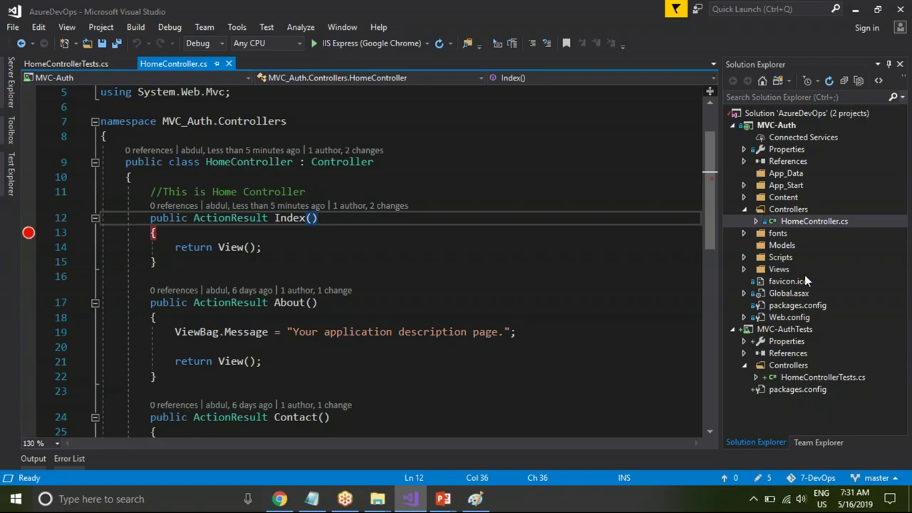
key(alt+Tab)
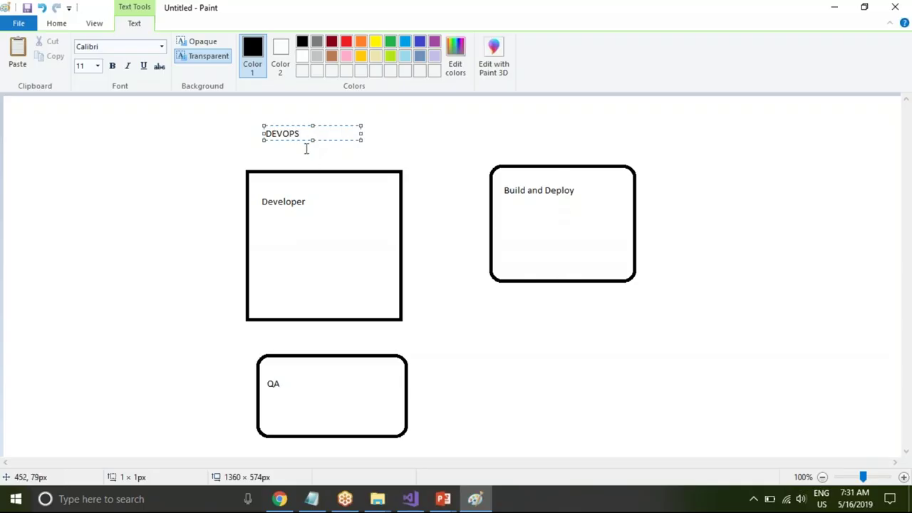
key(alt+Tab)
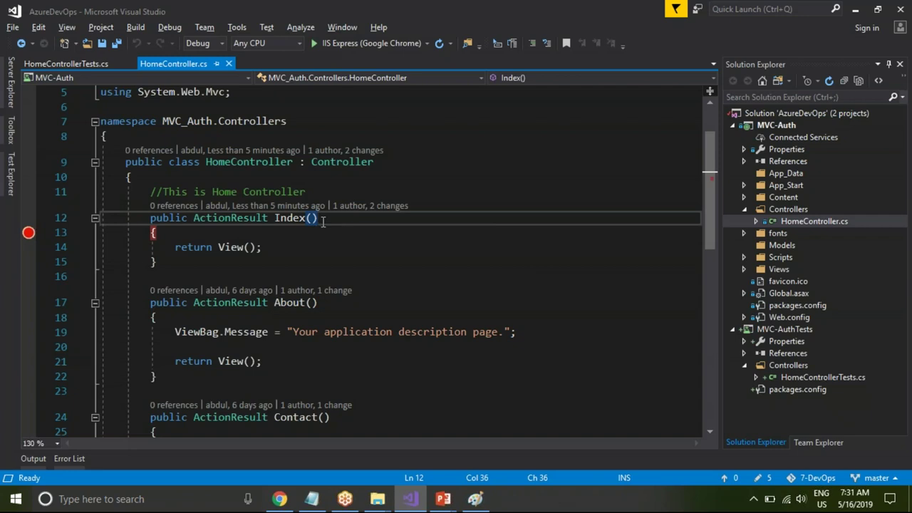
Open HomeControllerTests.cs from the MVC-AuthTests project
click(808, 329)
click(826, 377)
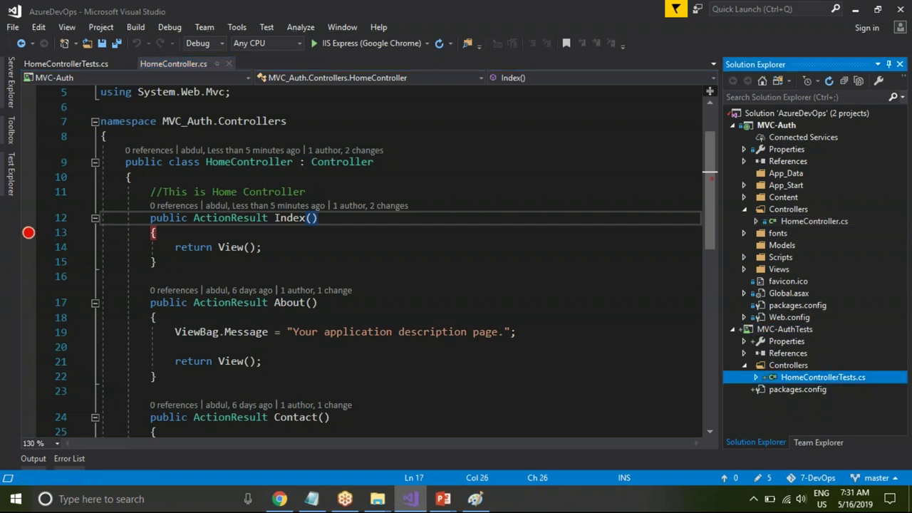
double_click(815, 378)
Highlight the TestClass and TestMethod attributes in the test file
click(160, 216)
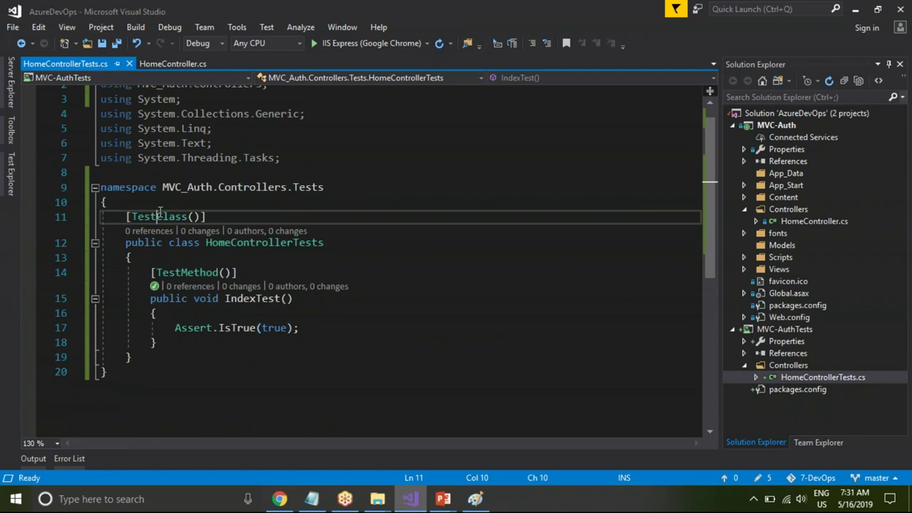
click(190, 272)
double_click(189, 272)
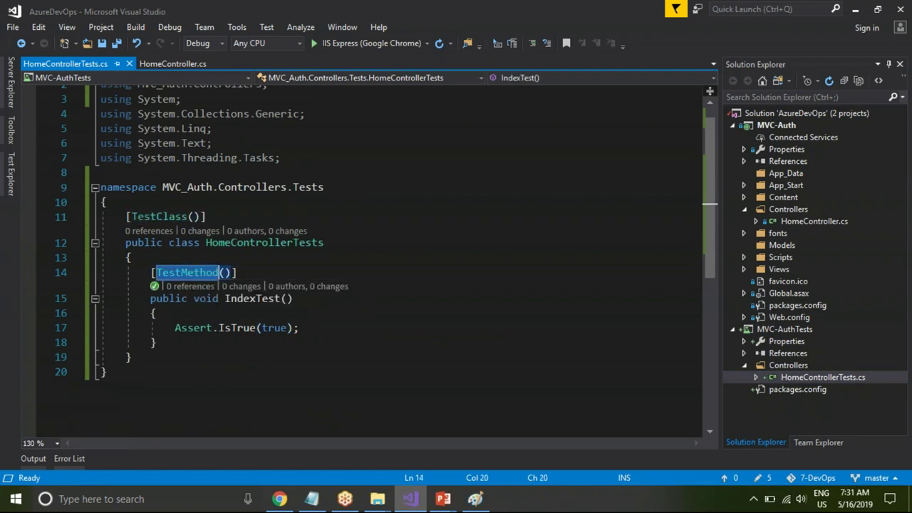
click(154, 218)
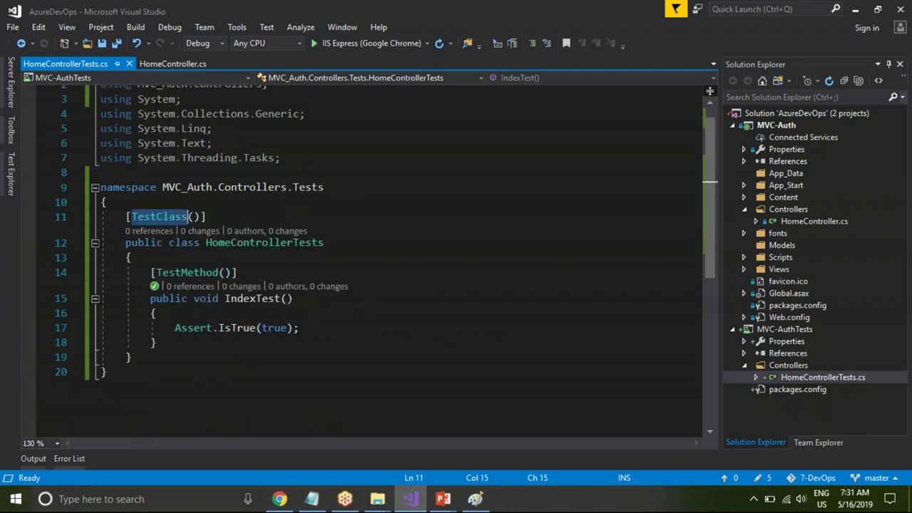
double_click(188, 272)
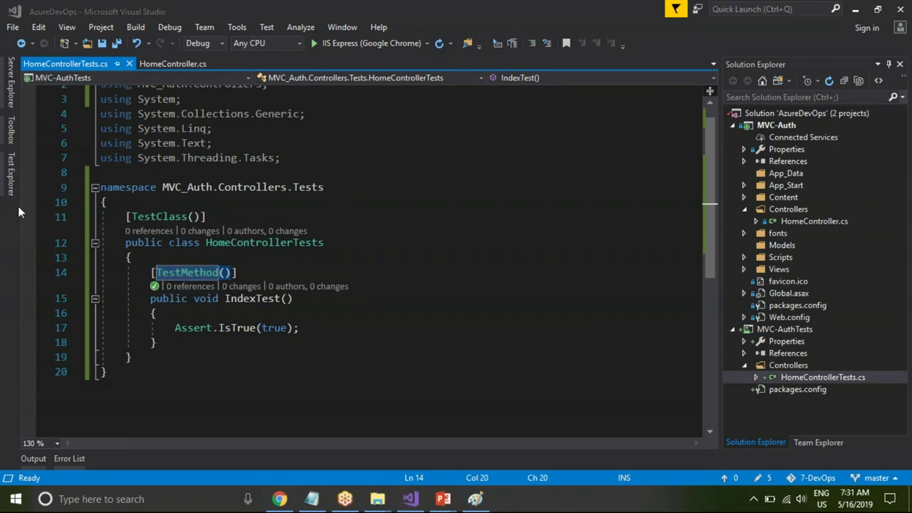
click(168, 217)
double_click(169, 218)
double_click(187, 272)
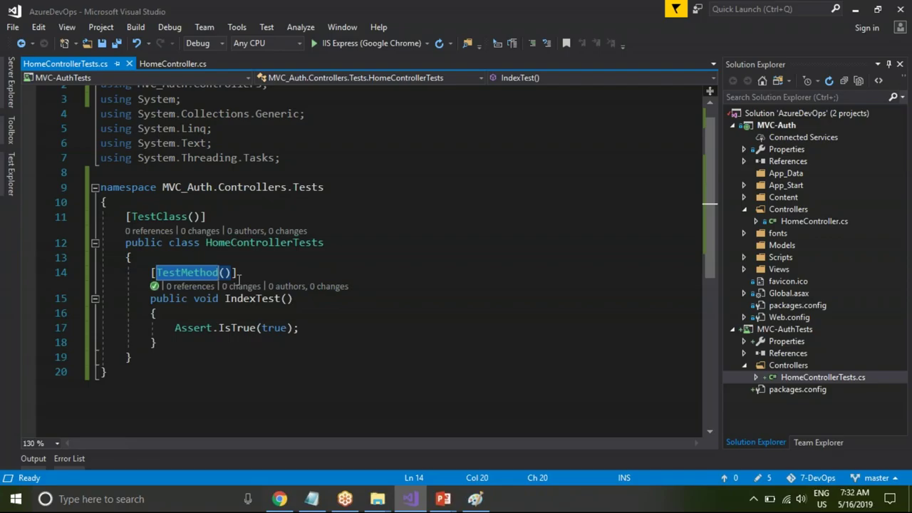
Commit the DEVOPS heading and draw two crossing diagonal lines over the QA box
key(alt+Tab)
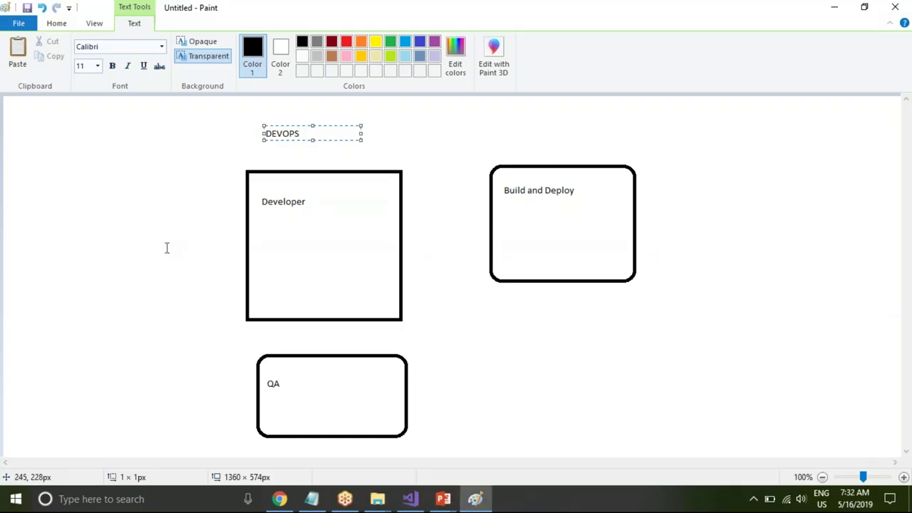
click(167, 248)
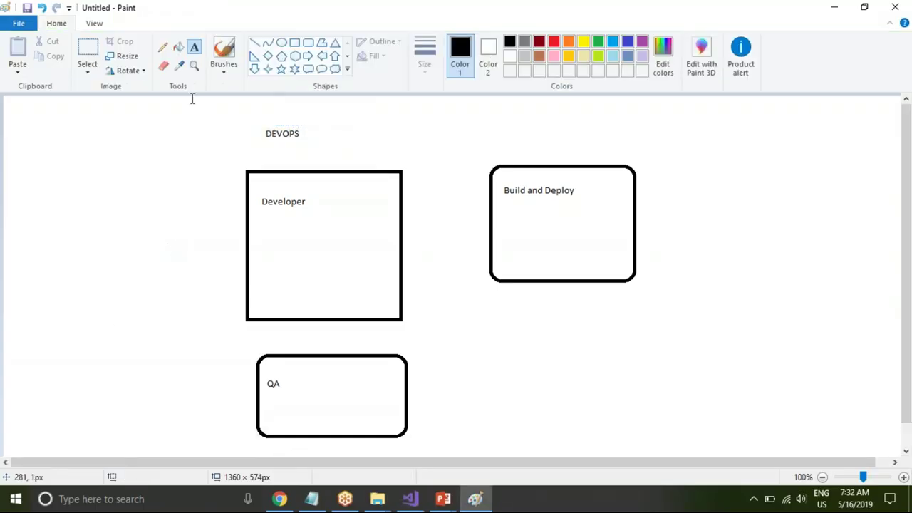
click(254, 42)
drag(265, 339, 368, 416)
drag(349, 341, 287, 418)
click(459, 401)
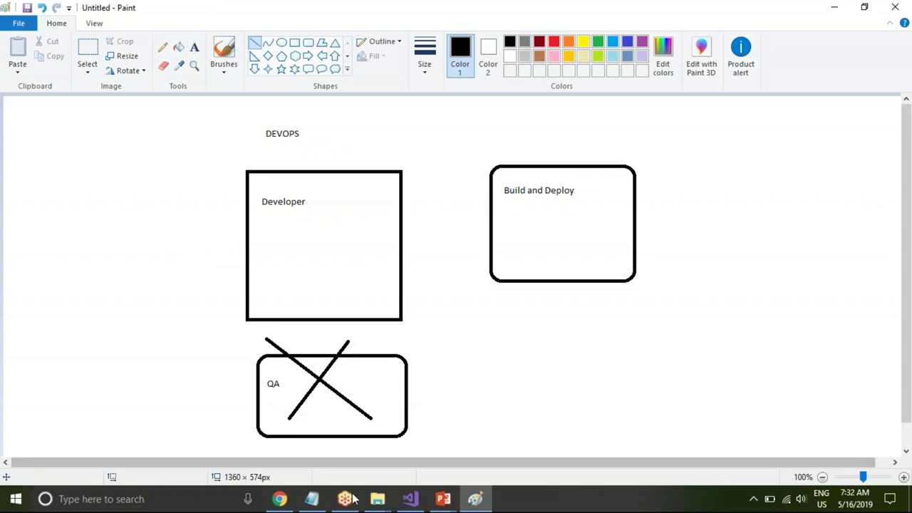
mouse_move(443, 498)
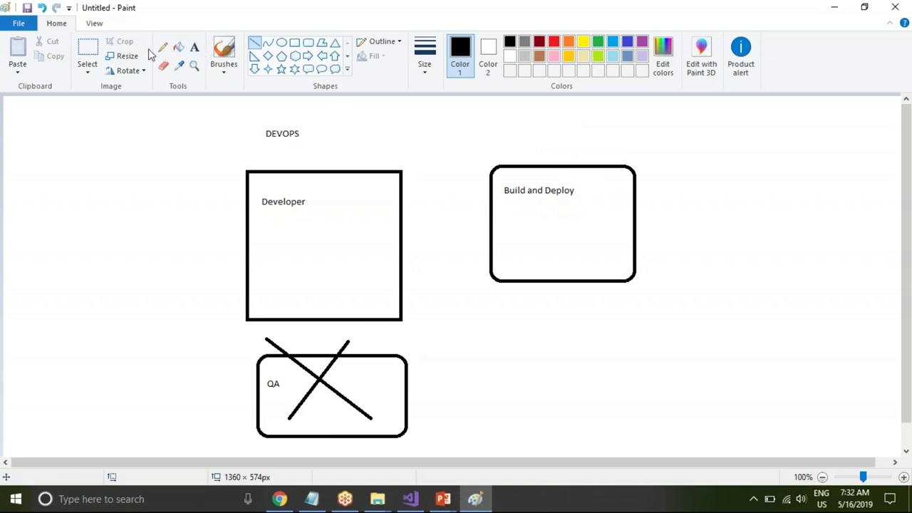
Add a Releases label above the Build and Deploy box
click(196, 47)
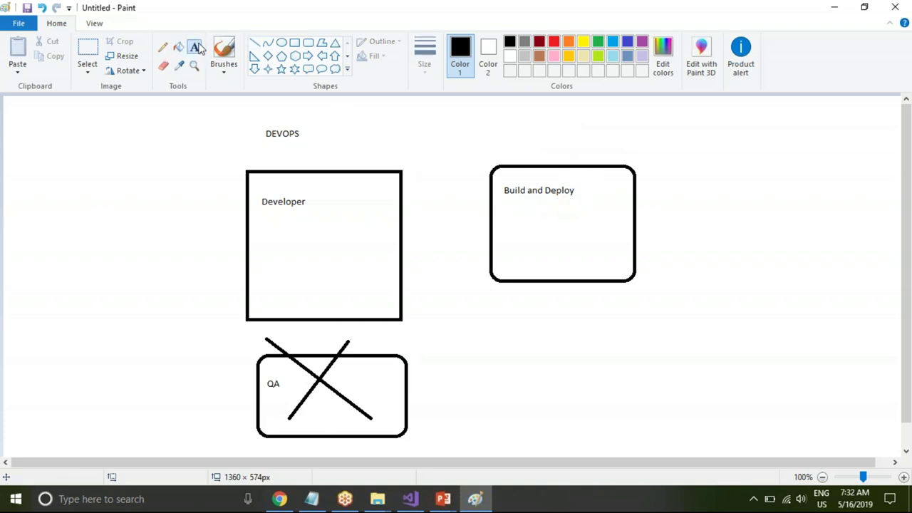
click(494, 136)
text(Ew)
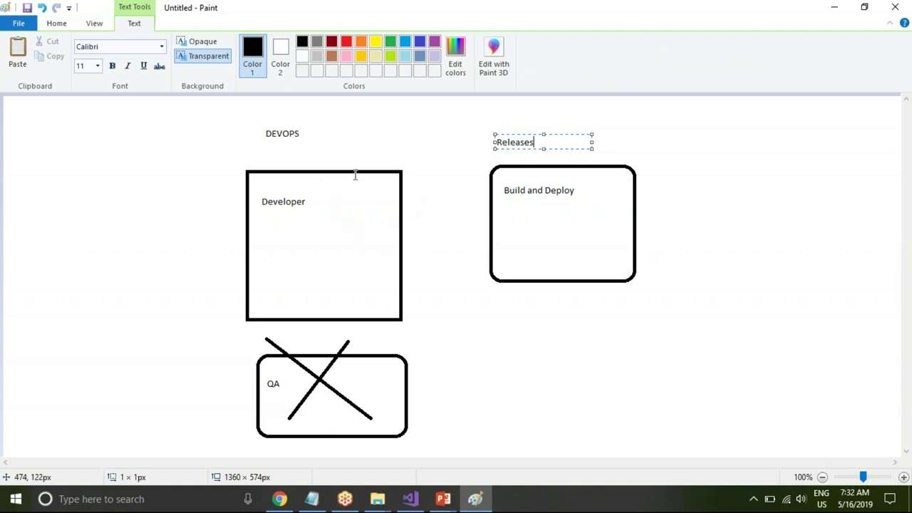
click(302, 232)
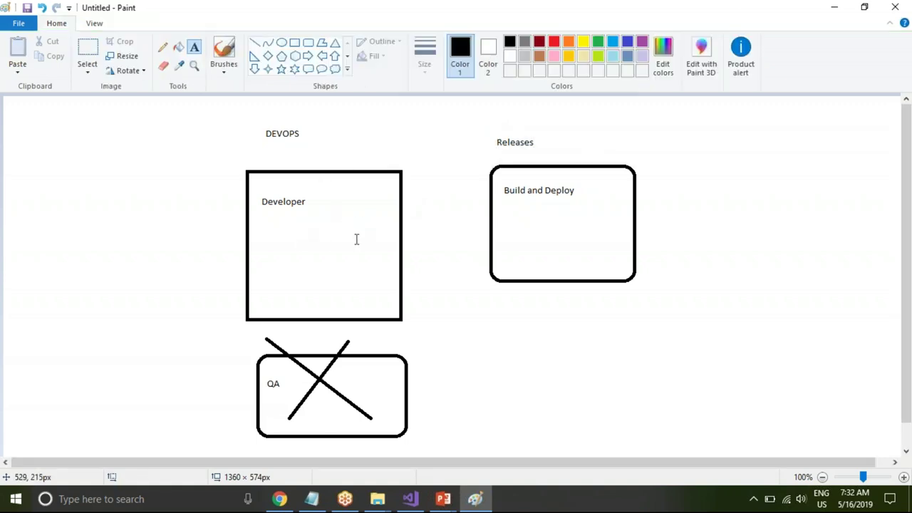
Start a Code Package label inside the Developer box and open the calendar flyout
click(287, 239)
text(Code Package)
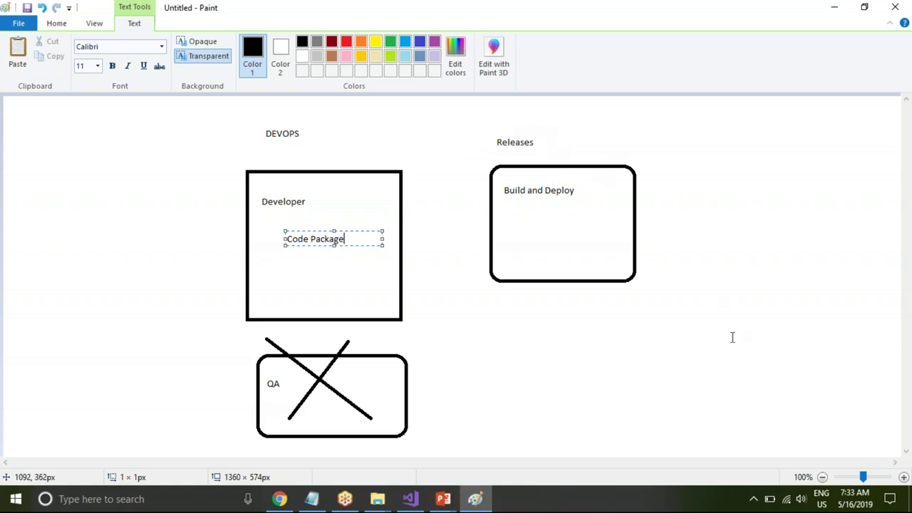
click(857, 503)
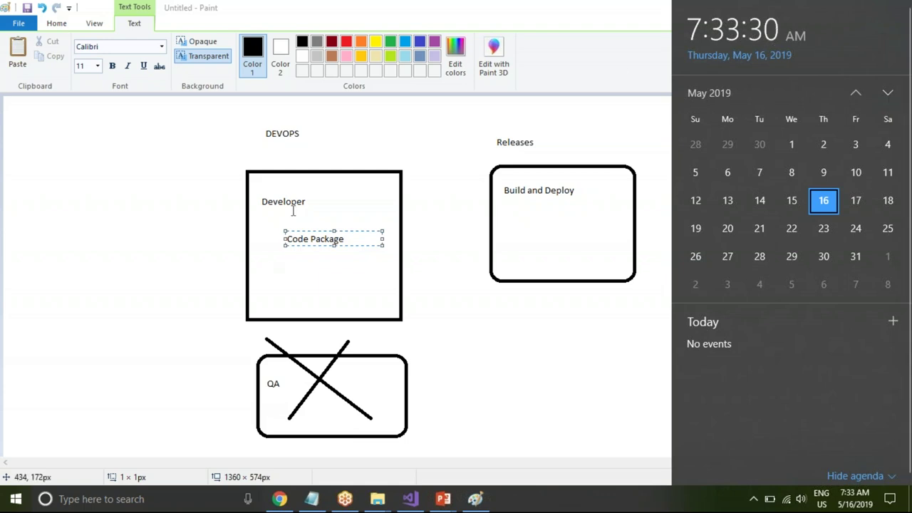
Undo the Code Package and Releases labels
click(485, 280)
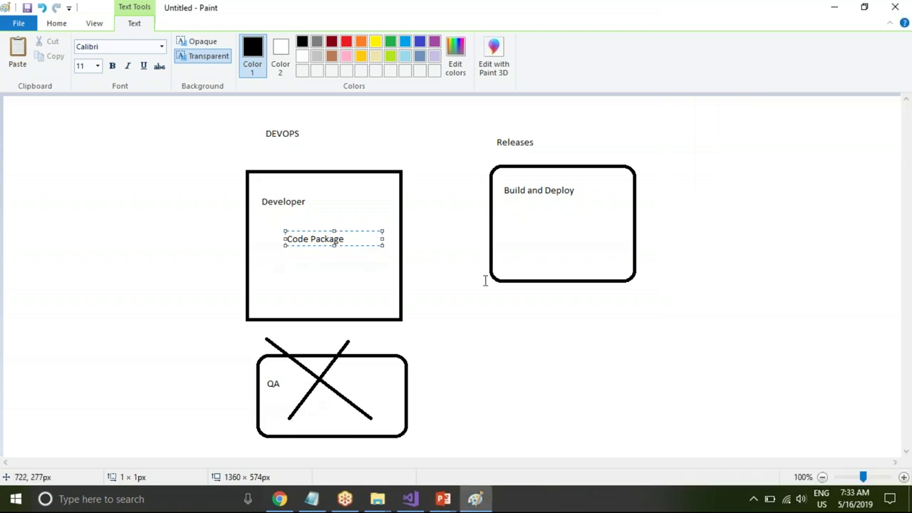
click(332, 204)
key(ctrl+z)
key(ctrl+z)
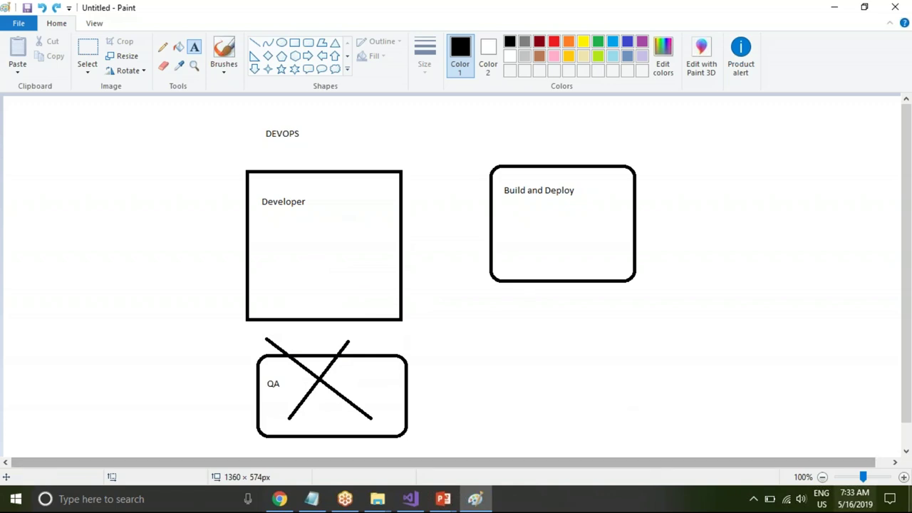
Page the calendar flyout forward to July 2019 and pick July 16
click(865, 504)
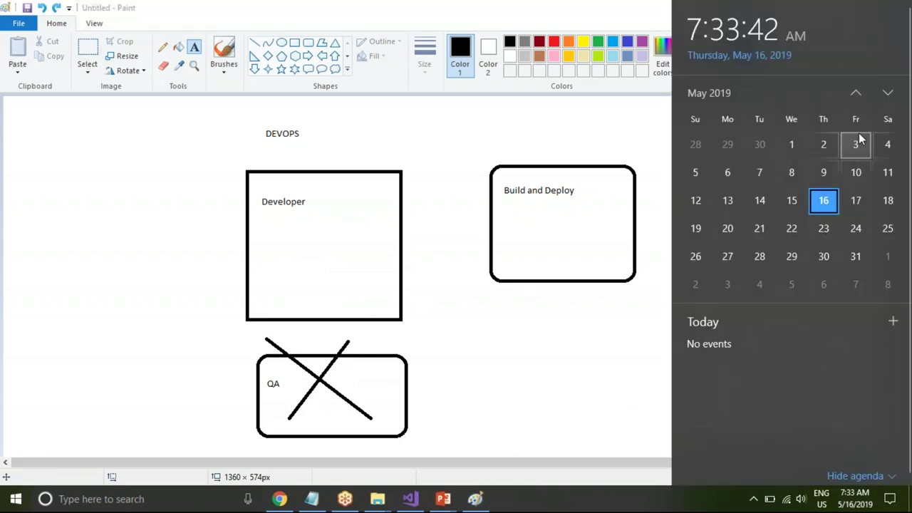
click(888, 95)
click(888, 95)
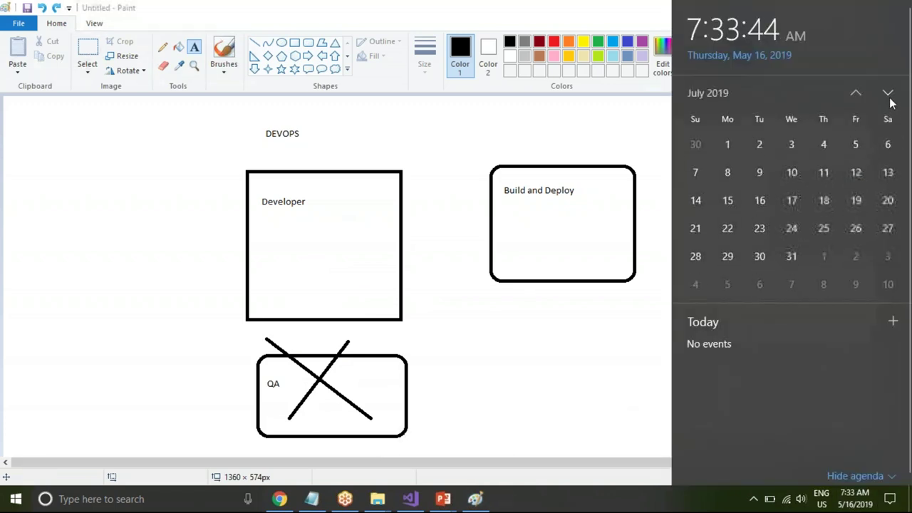
click(758, 203)
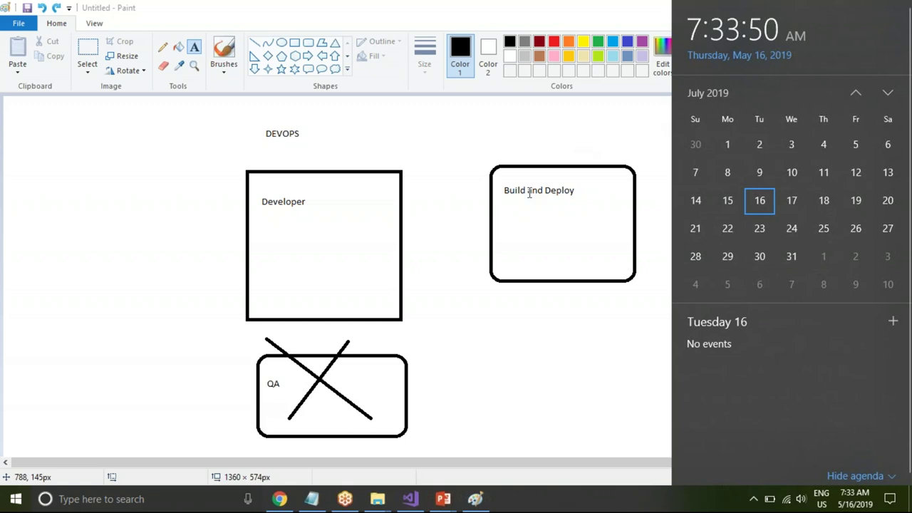
click(528, 190)
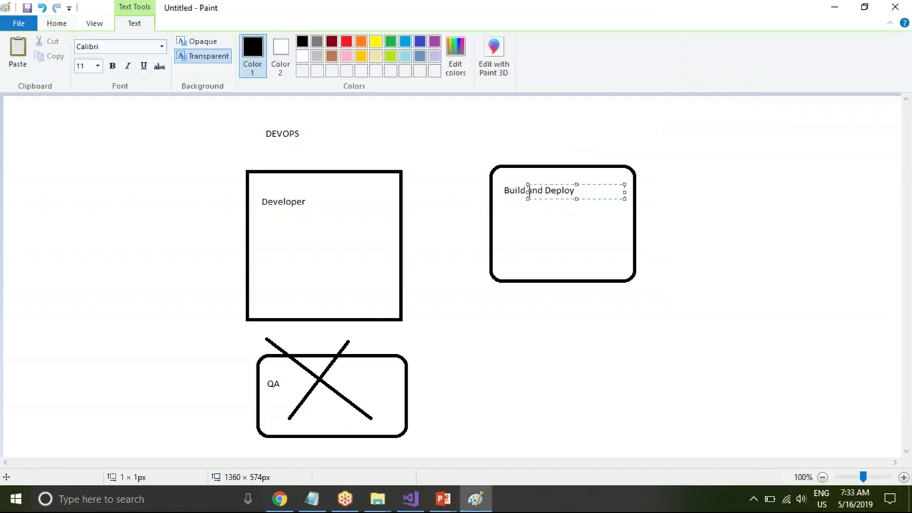
Draw two crossing diagonal lines over the Build and Deploy box
click(497, 138)
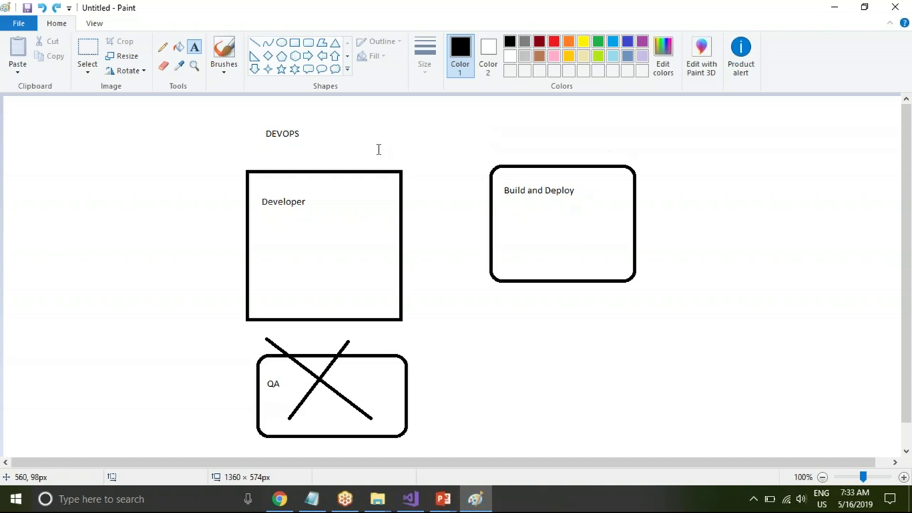
click(255, 42)
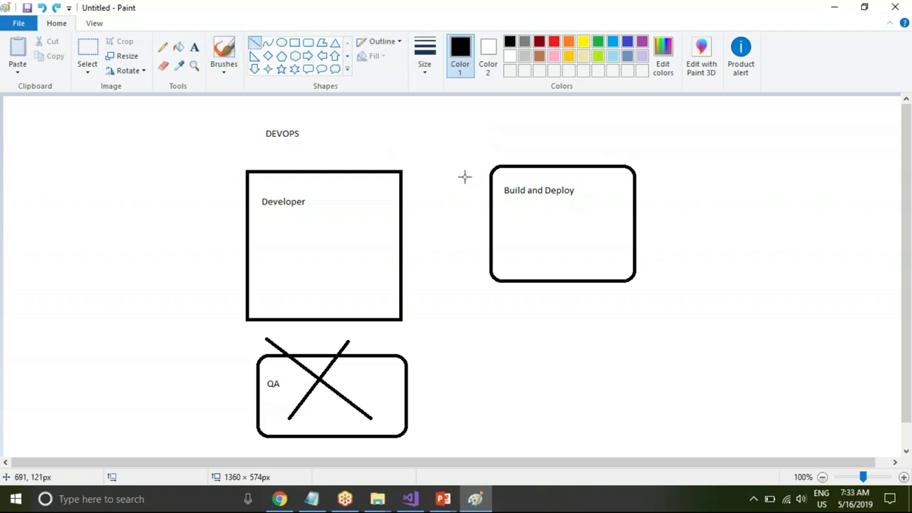
mouse_move(479, 157)
mouse_down()
mouse_move(531, 178)
mouse_move(618, 261)
mouse_up()
drag(591, 149, 518, 261)
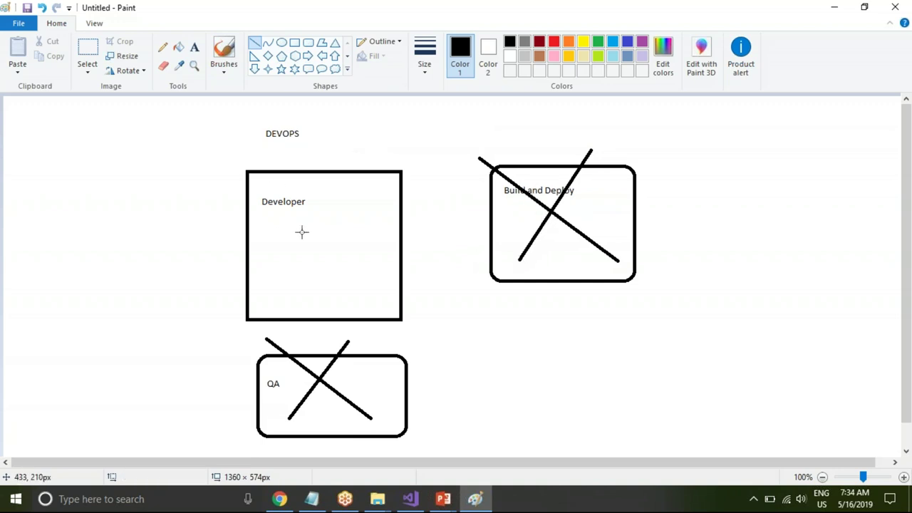
Switch to Chrome and open the Pipelines Builds list for GAB-Azure-DevOps-ASP.NET-CI (1)
key(alt+Tab)
key(alt+Tab)
key(alt+Tab)
key(Tab)
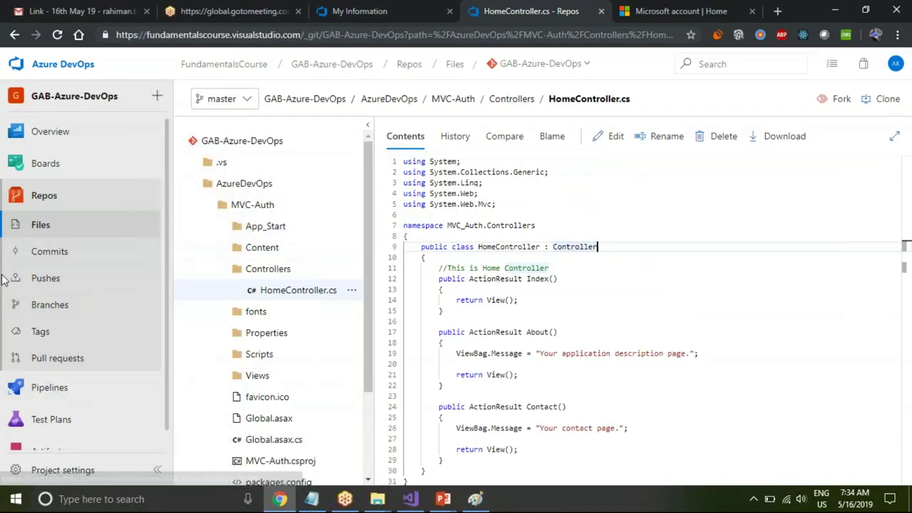
key(alt+Tab)
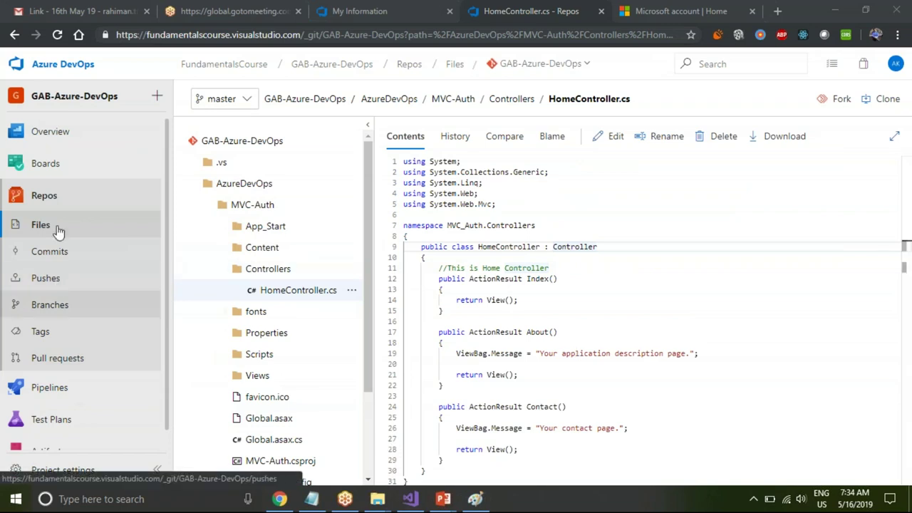
click(169, 286)
scroll(78, 299, down, 1)
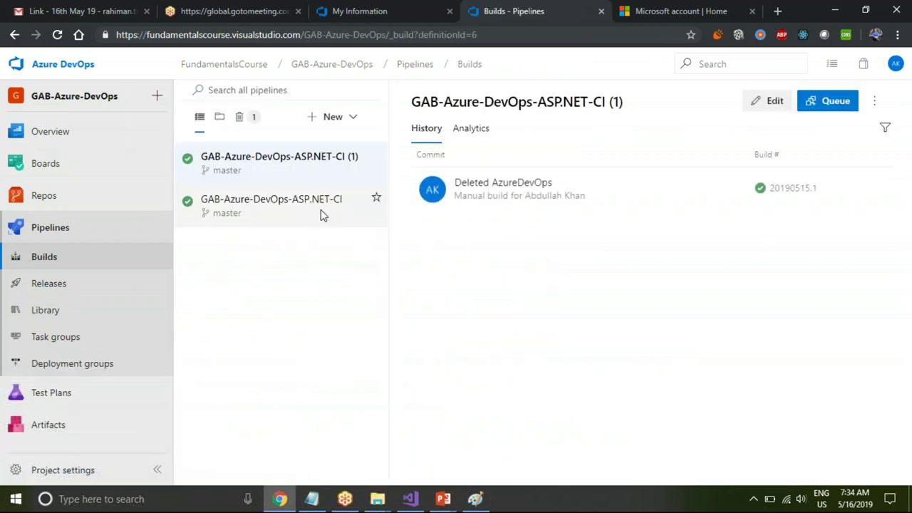
Open the Deleted AzureDevOps build #20190515.1 results, then return to Paint
click(512, 186)
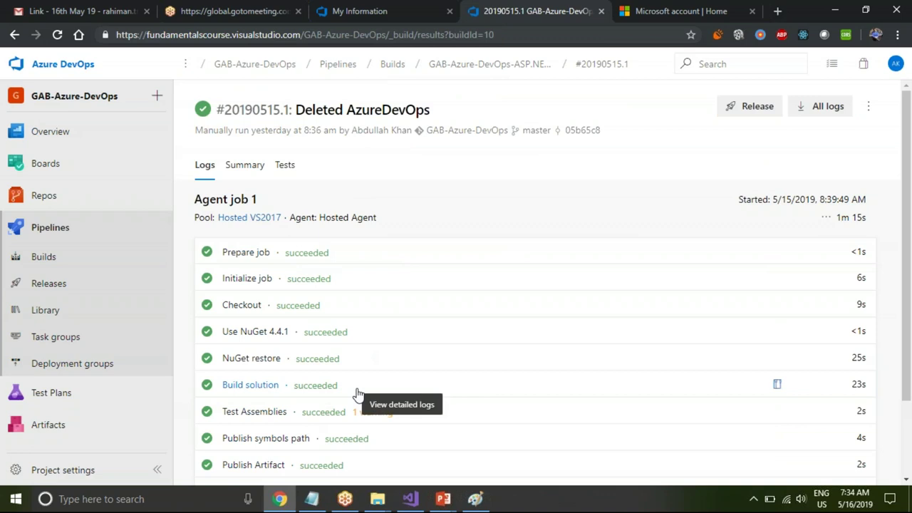
key(alt+Tab)
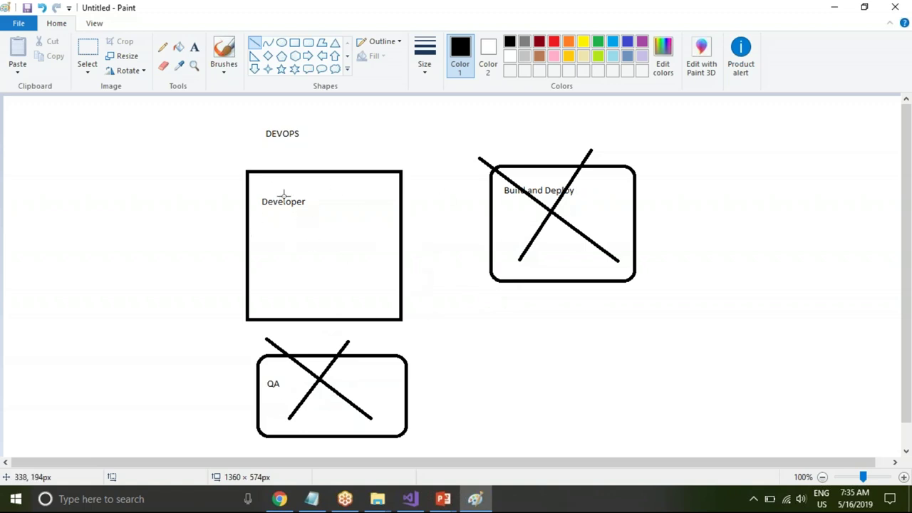
Return to the 'How MVC Works?' slide show and exit it to Normal view on slide 15
key(alt+Tab)
key(alt+Tab)
key(Tab)
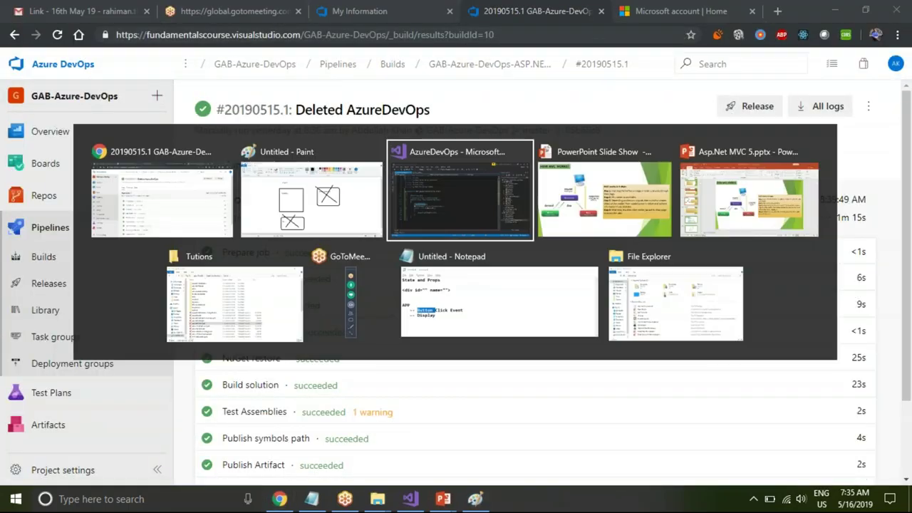
key(Tab)
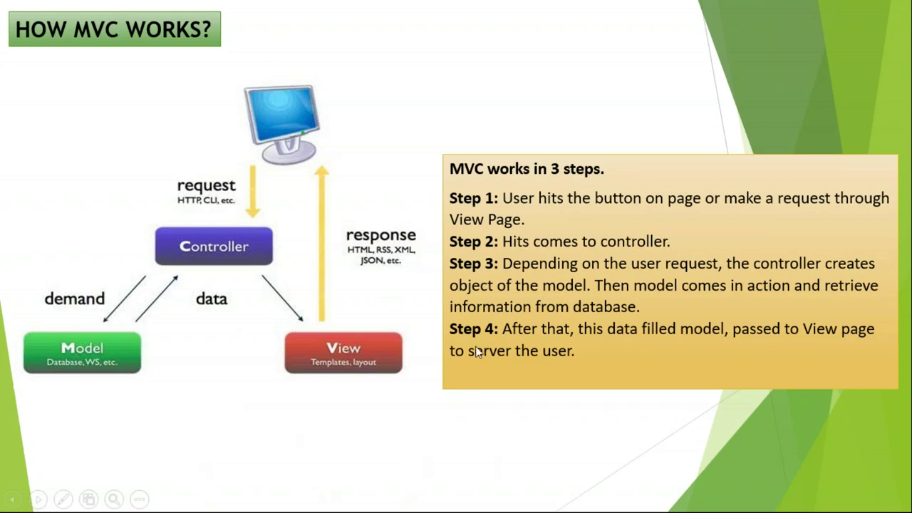
key(Escape)
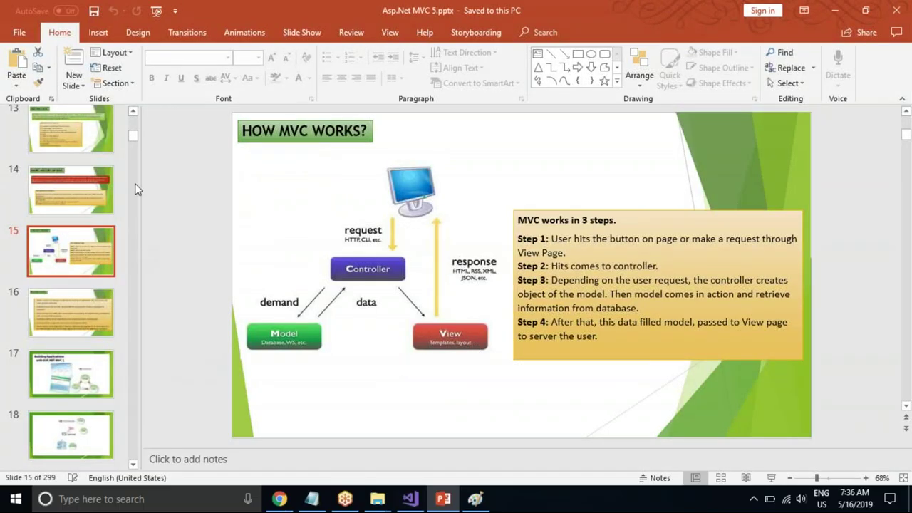
click(132, 464)
drag(132, 463, 132, 464)
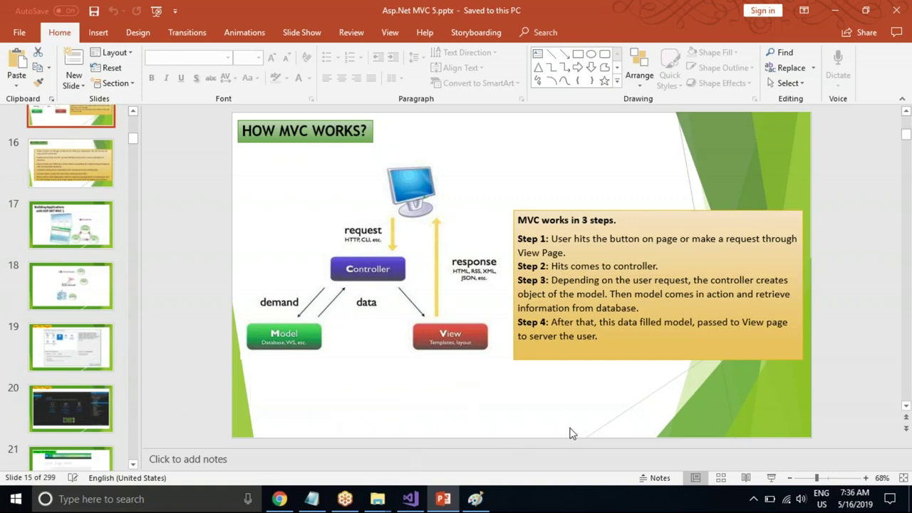
Switch to the AzureDevOps Visual Studio window showing HomeControllerTests.cs
key(alt+Tab)
key(alt+Tab)
key(alt+Tab)
key(alt+Tab)
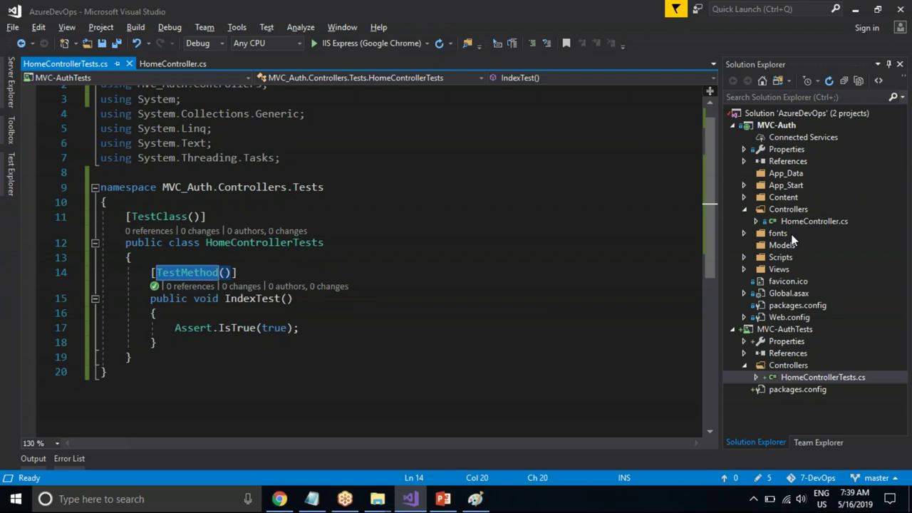
Open HomeController.cs from MVC-Auth > Controllers and select the Index action method name
click(794, 234)
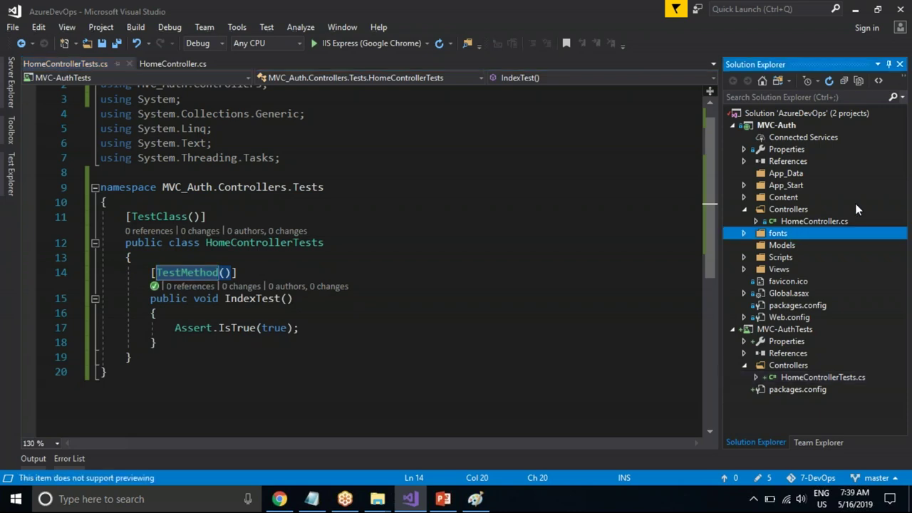
double_click(819, 217)
double_click(282, 217)
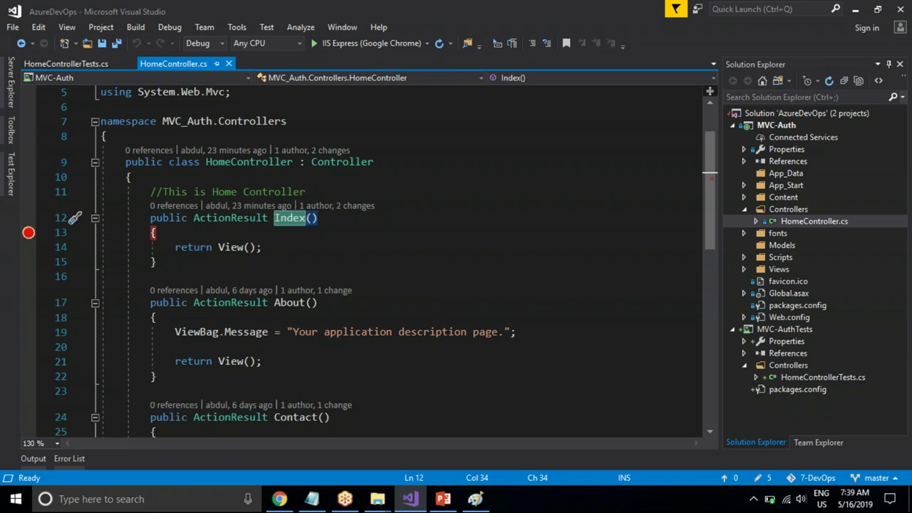
click(292, 222)
click(294, 308)
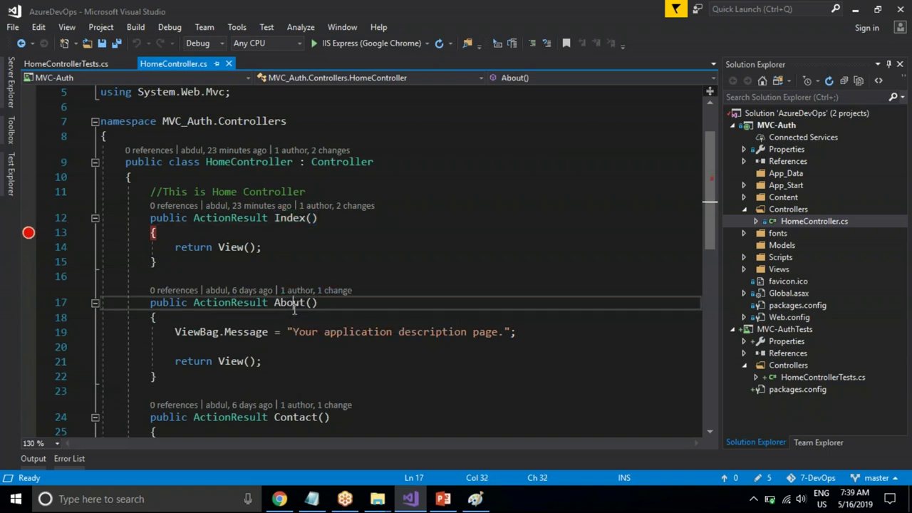
click(292, 427)
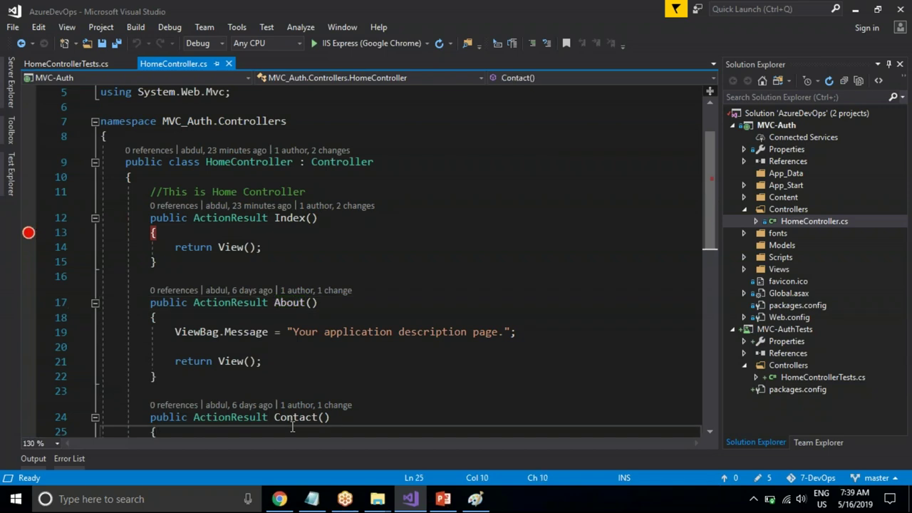
click(300, 418)
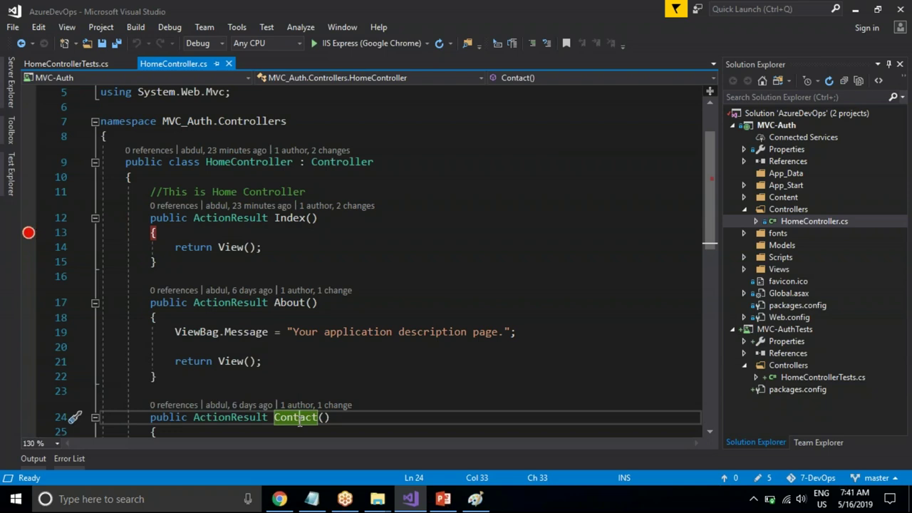
Pin the Test Explorer panel open beside the code, showing IndexTest passed in 16 ms
click(10, 174)
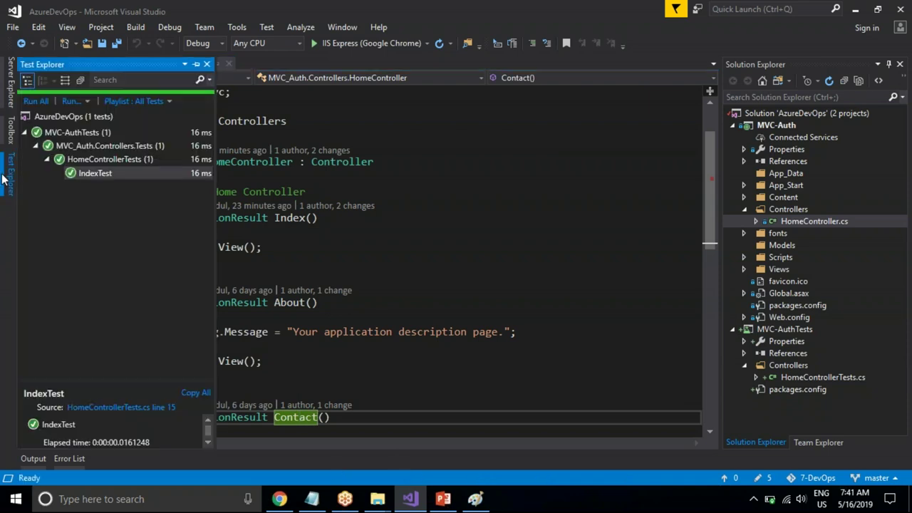
click(195, 64)
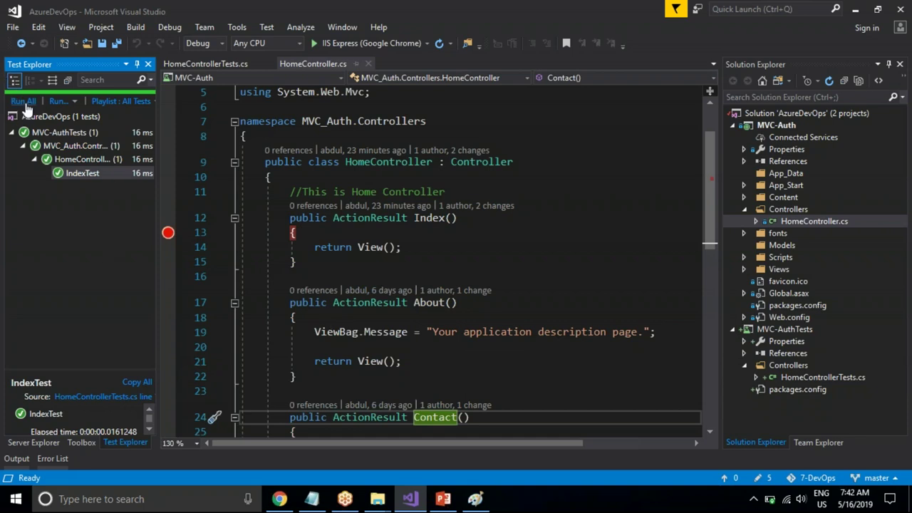
Run all tests again so IndexTest passes in 19 ms, then place the caret in Index()
click(24, 102)
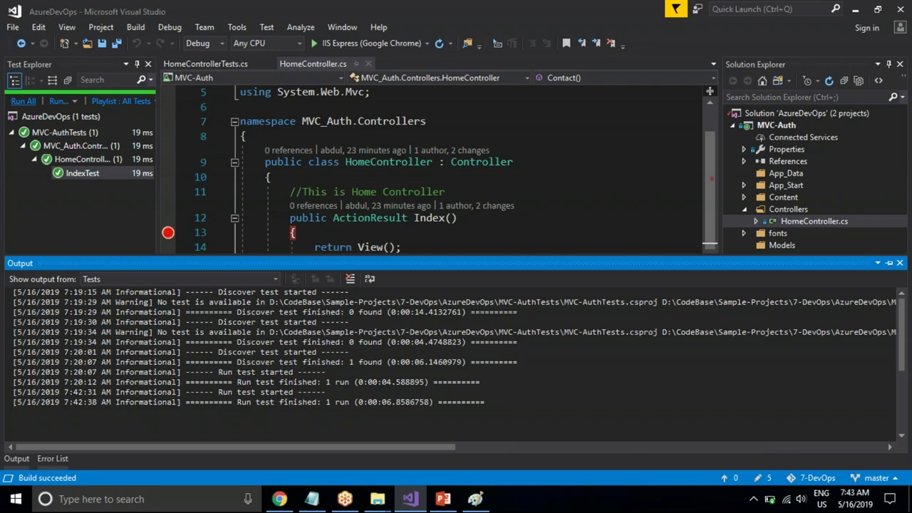
click(478, 238)
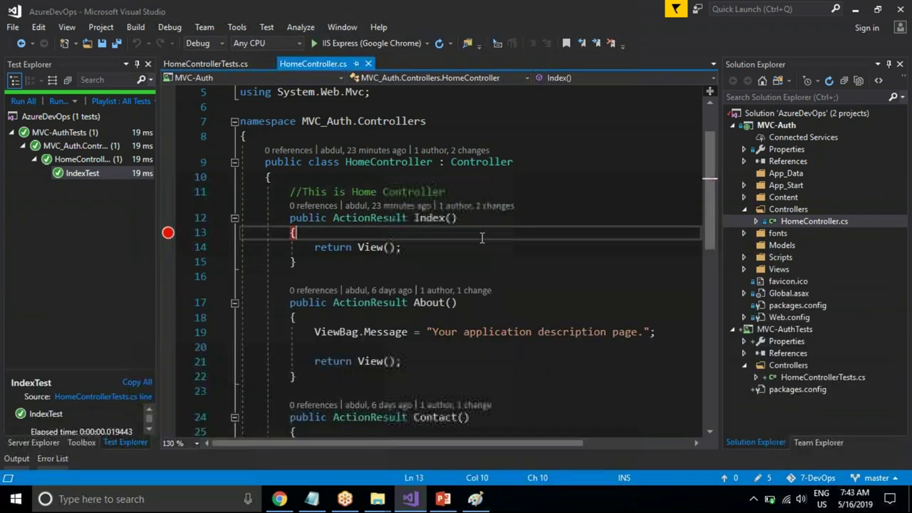
Replace IsTrue(true) with Fail() on line 17 of HomeControllerTests.cs and save
click(216, 63)
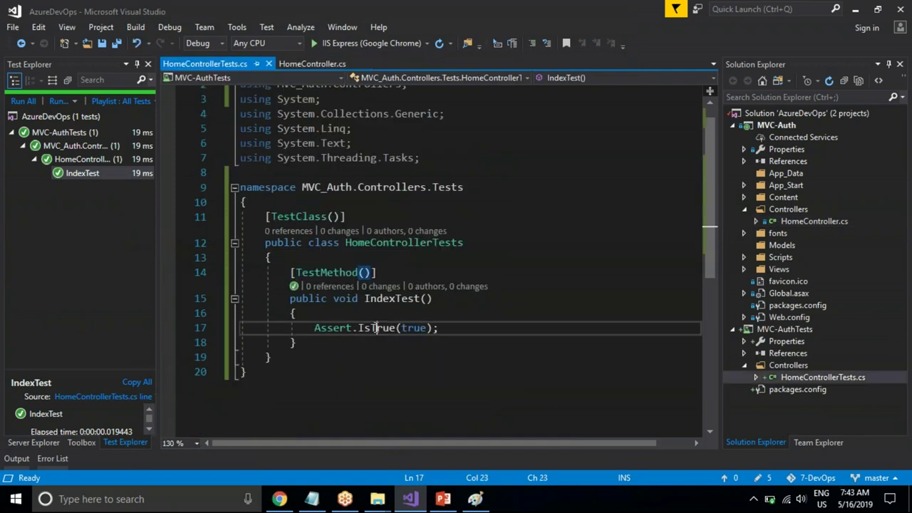
double_click(378, 327)
key(ctrl+z)
key(ctrl+z)
key(ctrl+z)
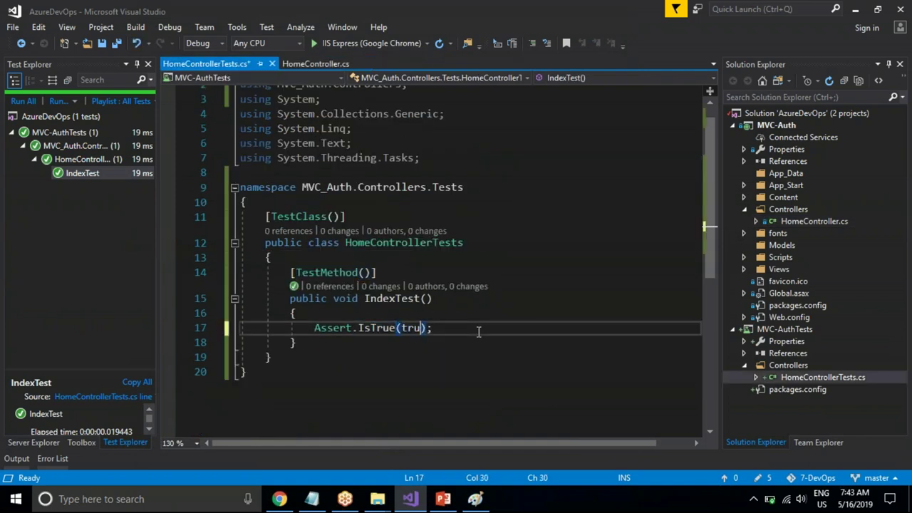
key(ctrl+s)
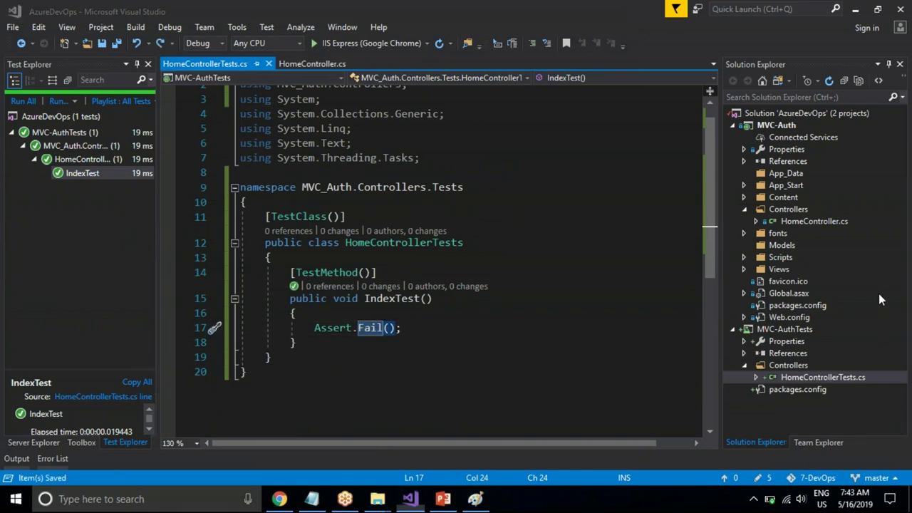
double_click(72, 158)
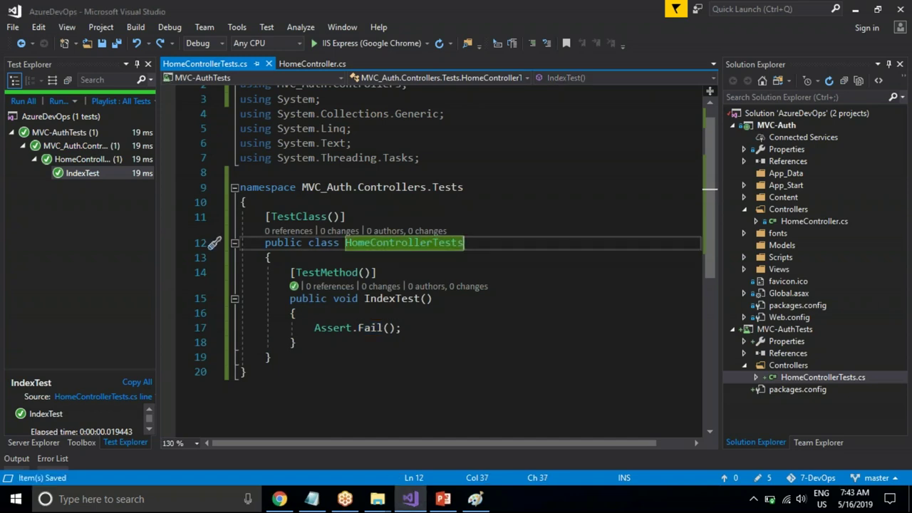
Run all tests and inspect the failed IndexTest (1 of 1 failed, 469 ms)
click(23, 101)
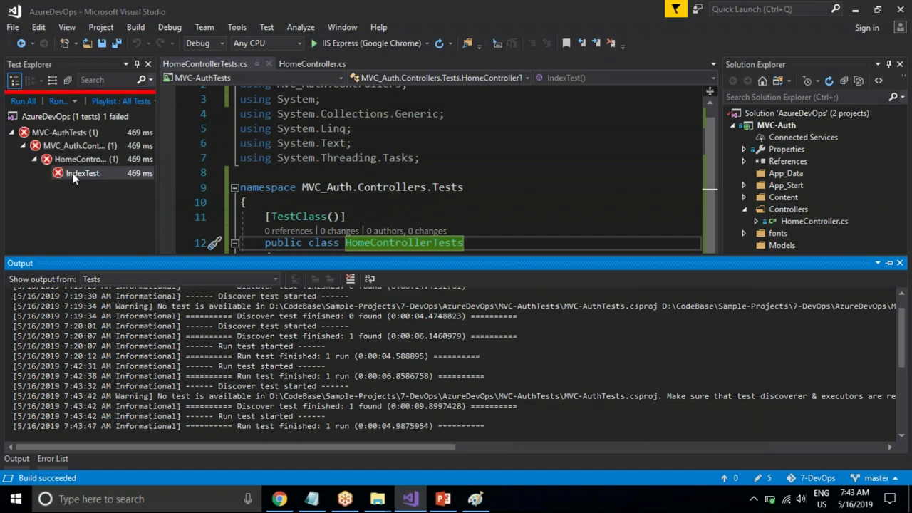
double_click(84, 172)
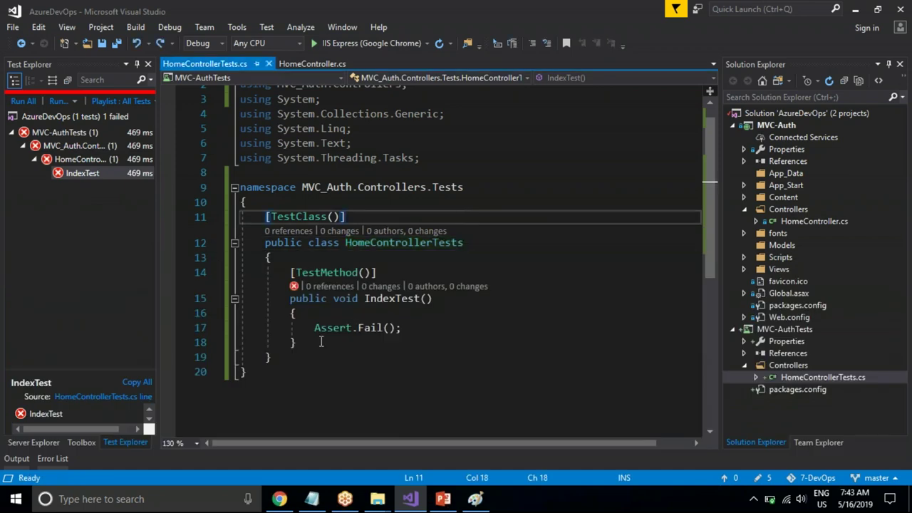
double_click(370, 328)
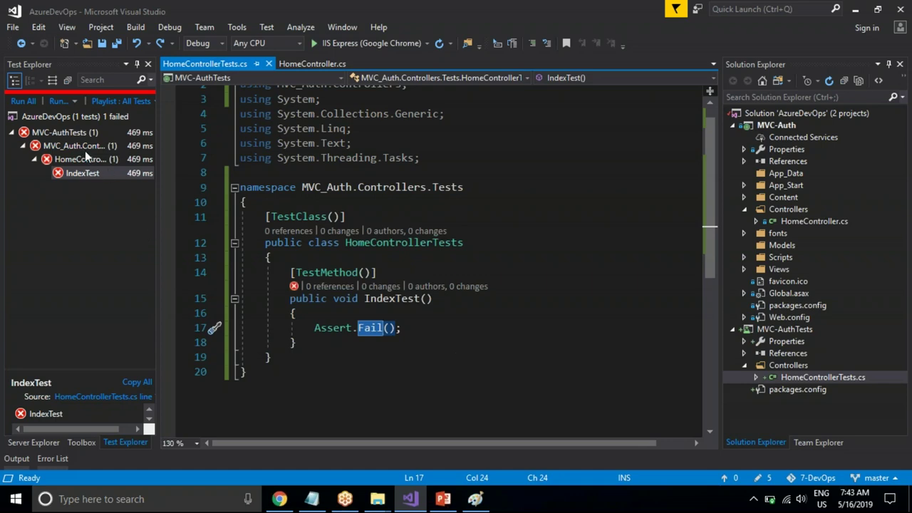
Enlarge the IndexTest details to review the 'Assert.Fail failed.' message and stack trace
click(85, 404)
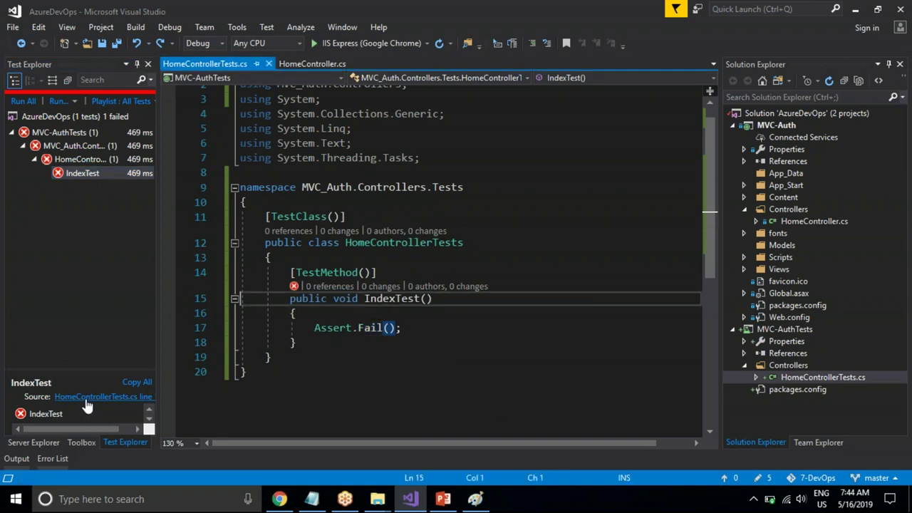
click(148, 421)
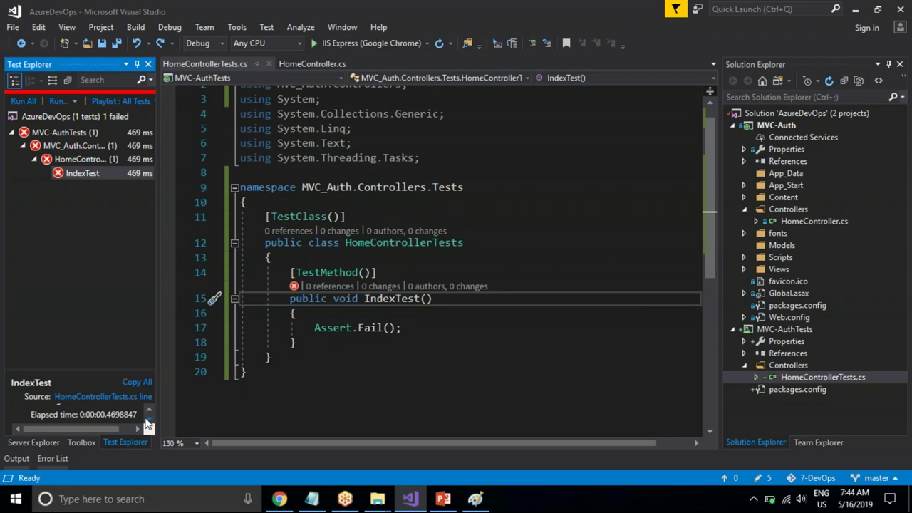
drag(90, 368, 111, 202)
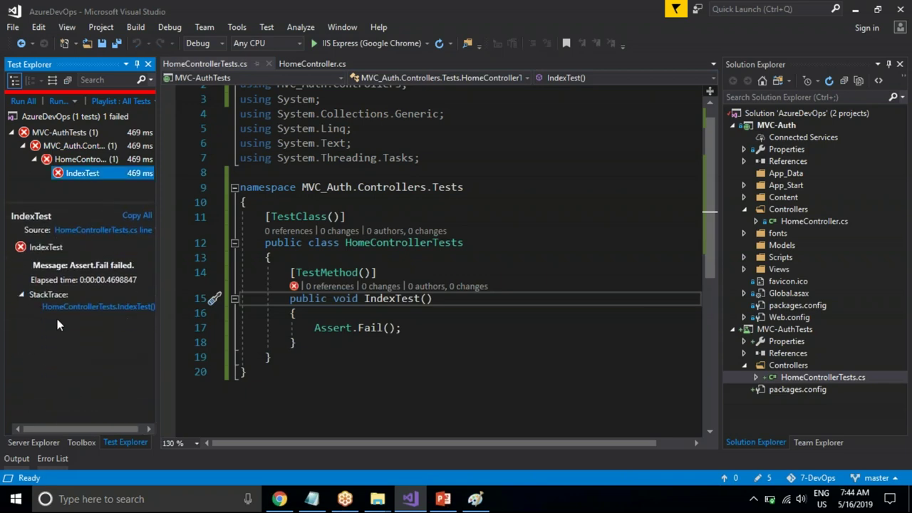
click(79, 312)
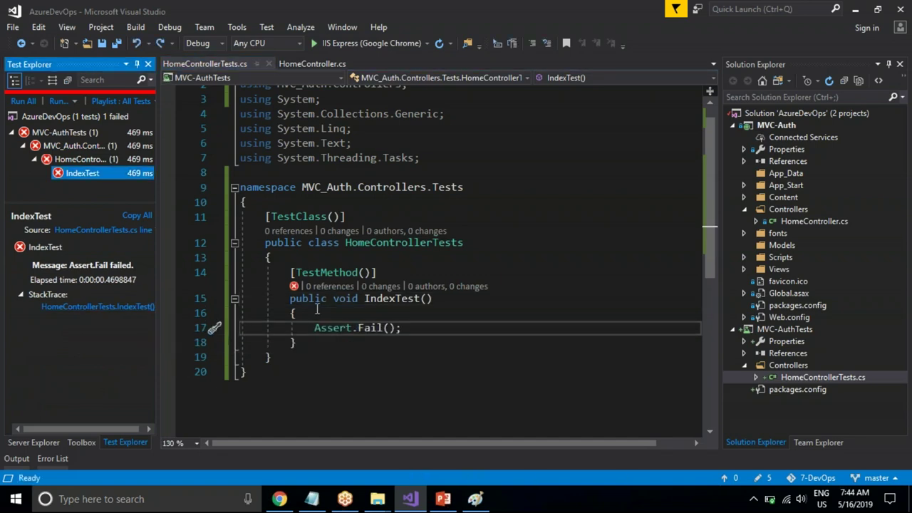
click(291, 327)
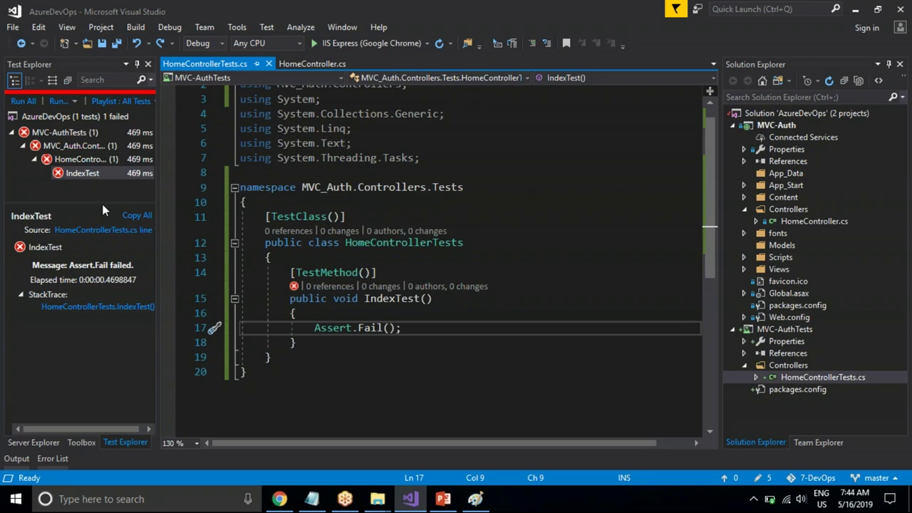
drag(102, 203, 93, 322)
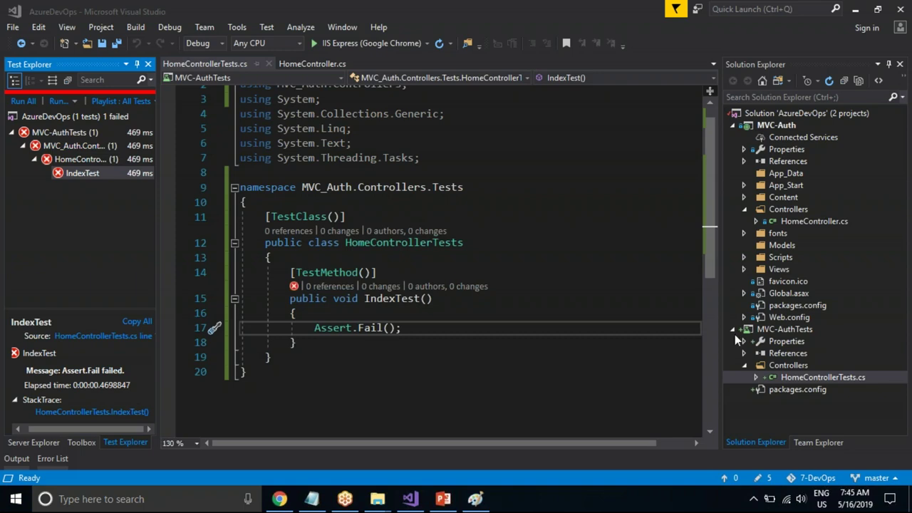
click(380, 273)
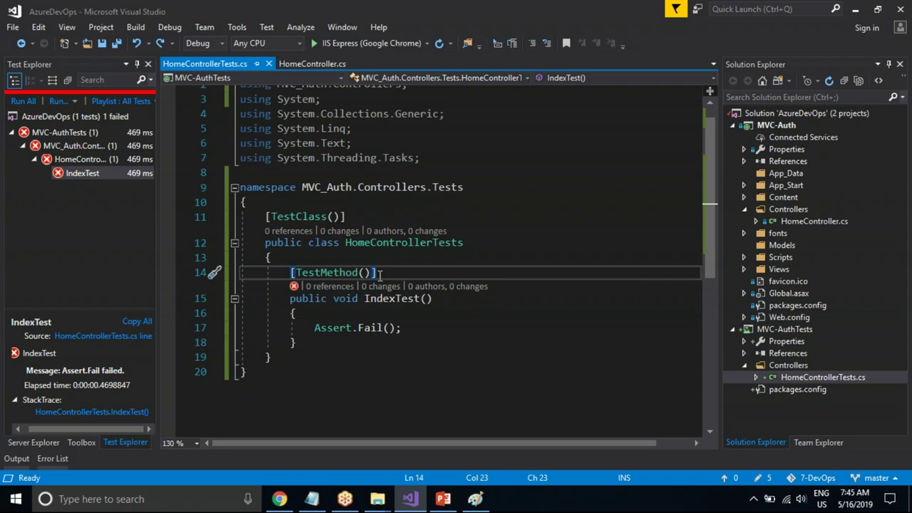
Open Unit Testing.pptx from the Tutions folder in D:\Career Path Academy
mouse_move(376, 503)
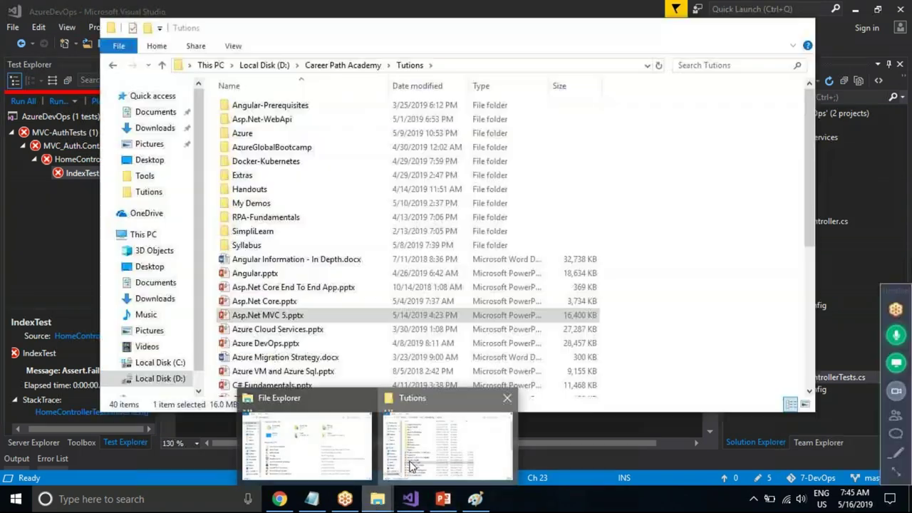
click(394, 473)
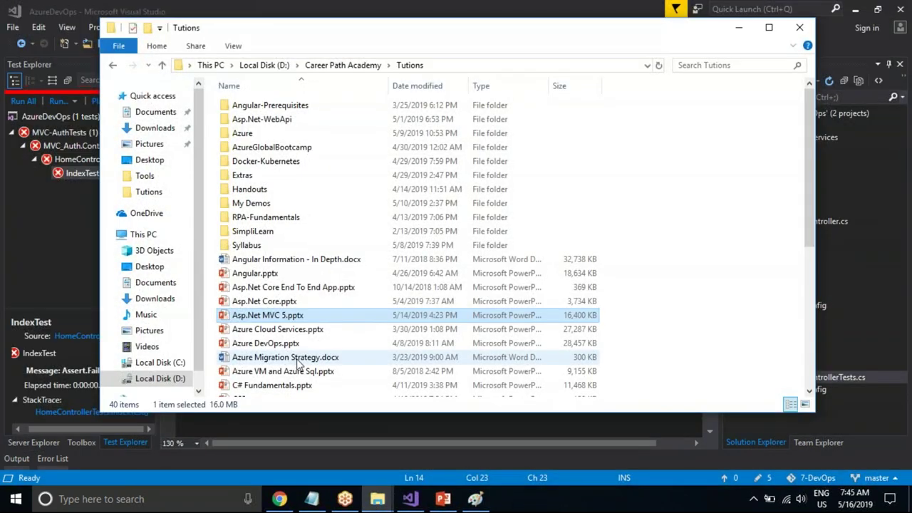
click(300, 359)
key(u)
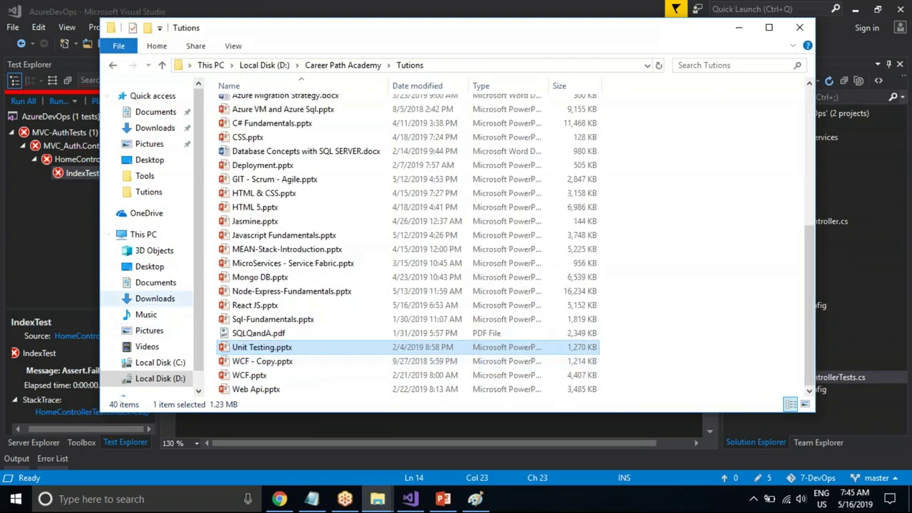
key(Return)
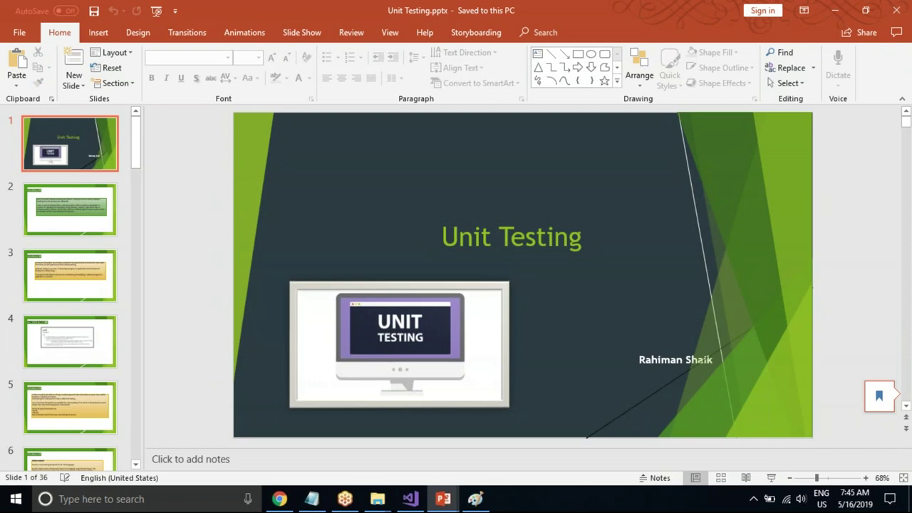
Go to slide 5 on .Net unit test frameworks like NUnit and MSTest, then start presenting
click(83, 268)
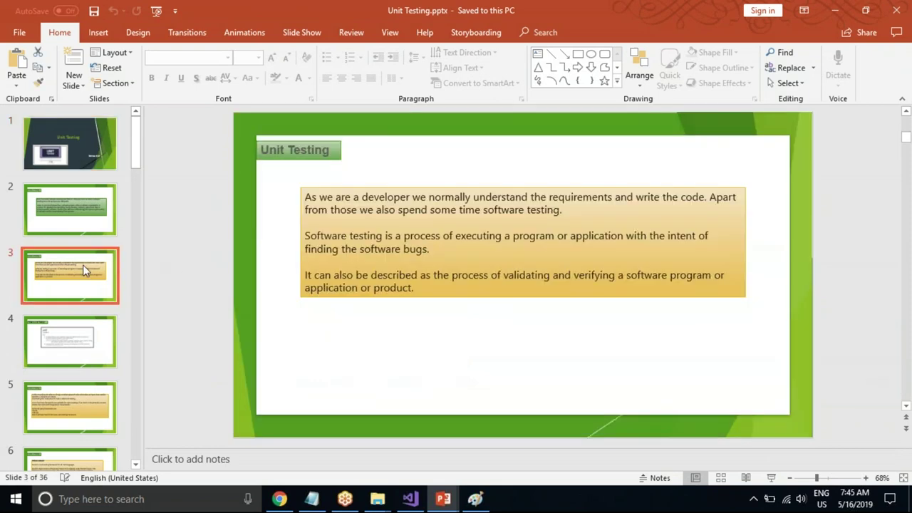
key(Down)
key(Down)
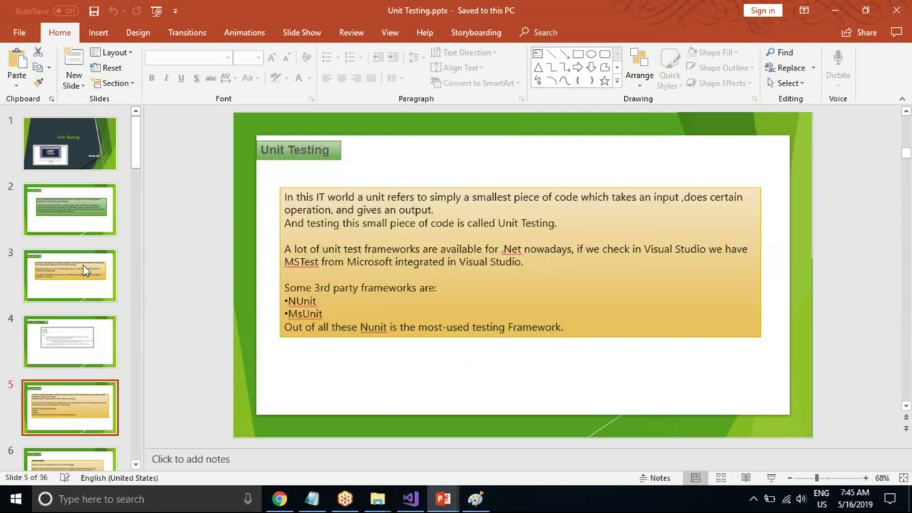
click(780, 482)
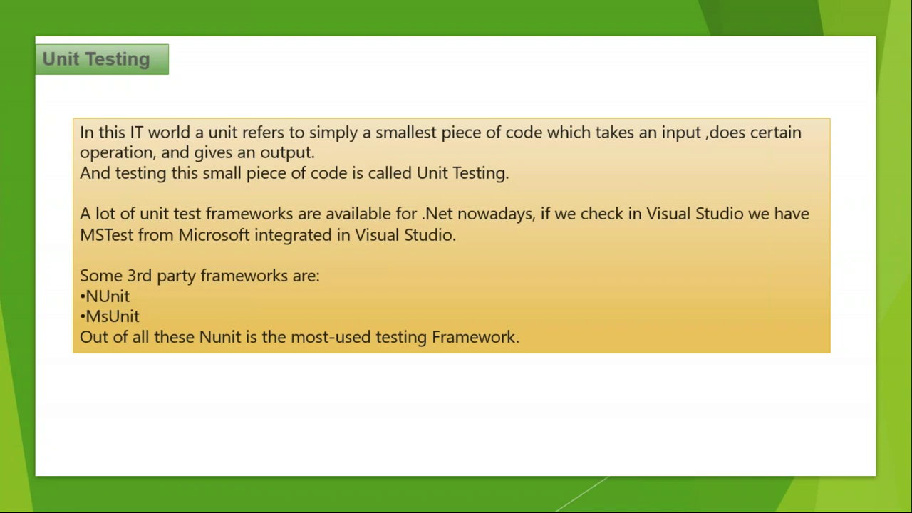
Advance through the What Is NUnit? and New Project slides, then exit the show at slide 7
key(alt+Tab)
key(alt+Tab)
key(alt+Tab)
key(alt+Tab)
key(Right)
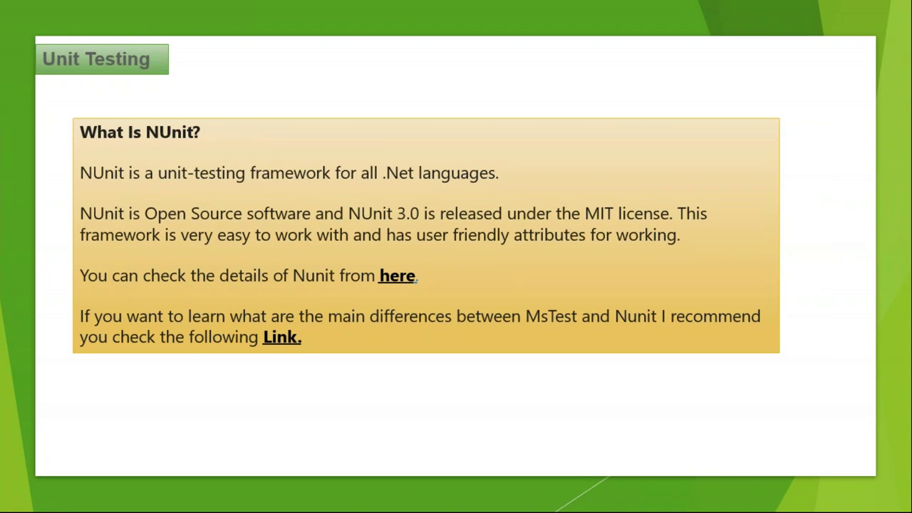
key(Right)
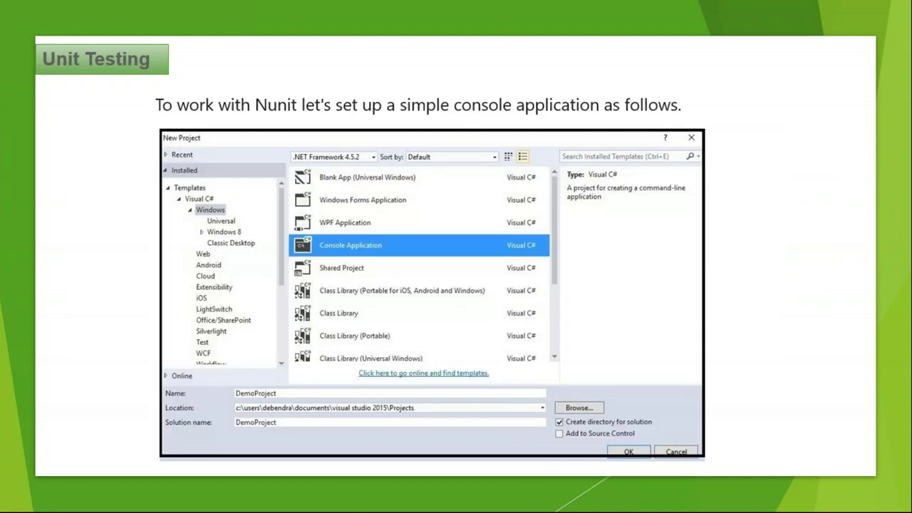
key(Escape)
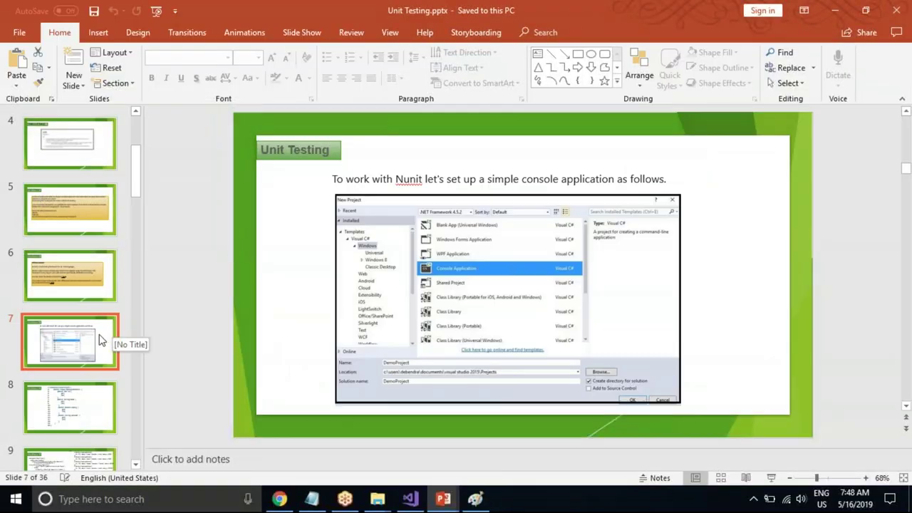
Skim from slide 8 to slide 21 on Moq mocking, then switch back to Visual Studio
click(80, 408)
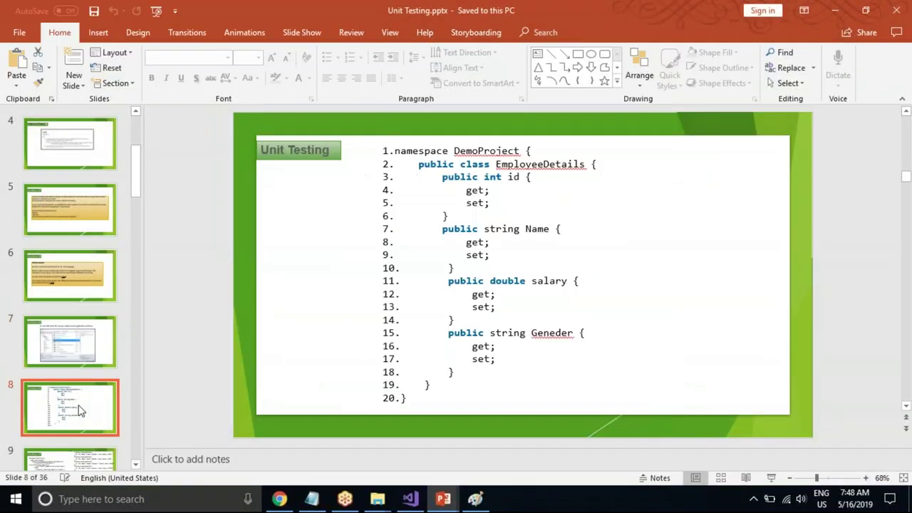
key(Down)
key(Down)
key(Down)
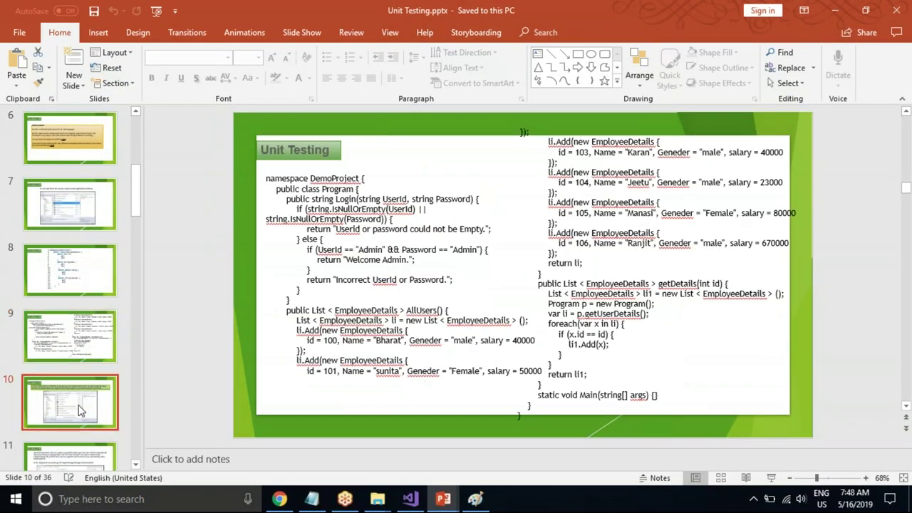
key(Down)
key(Down)
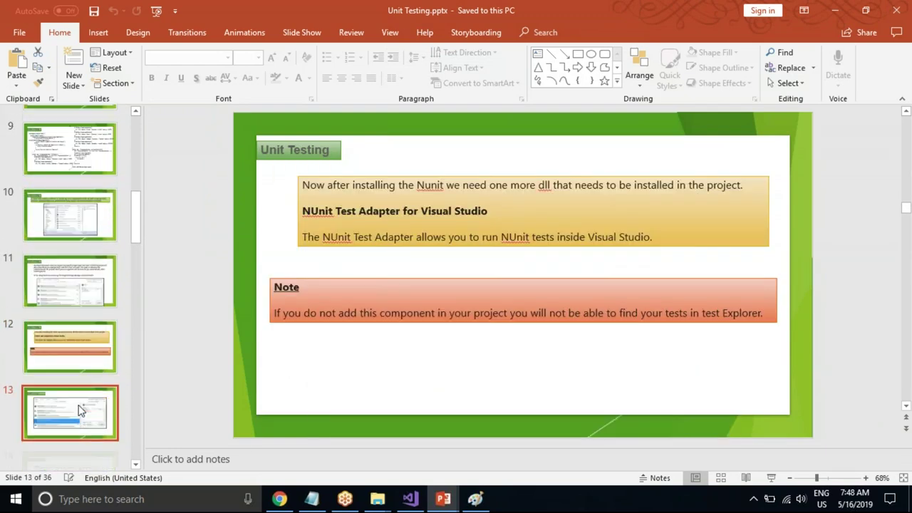
key(Down)
key(Down)
key(Down)
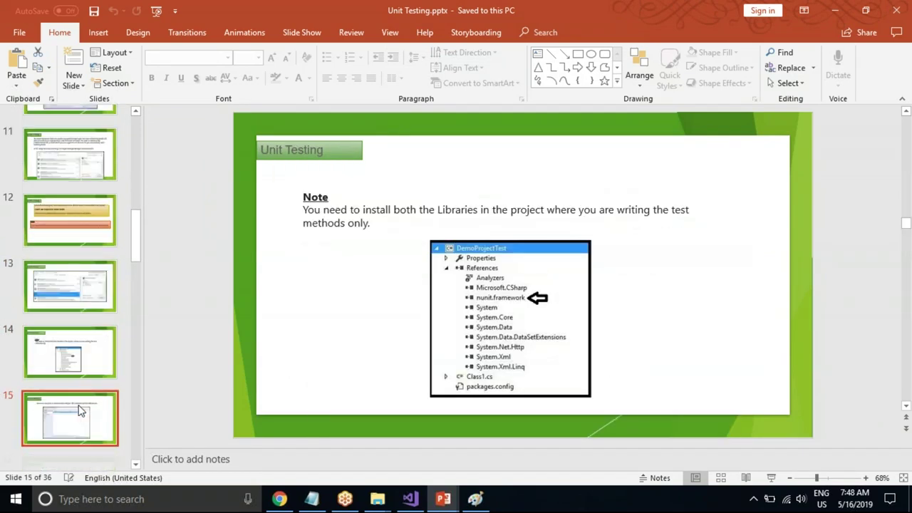
key(Down)
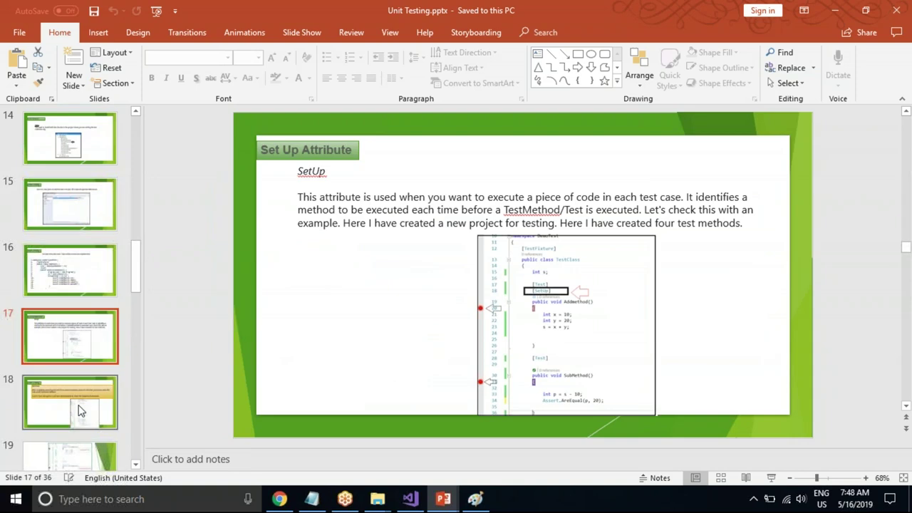
key(Down)
key(Down)
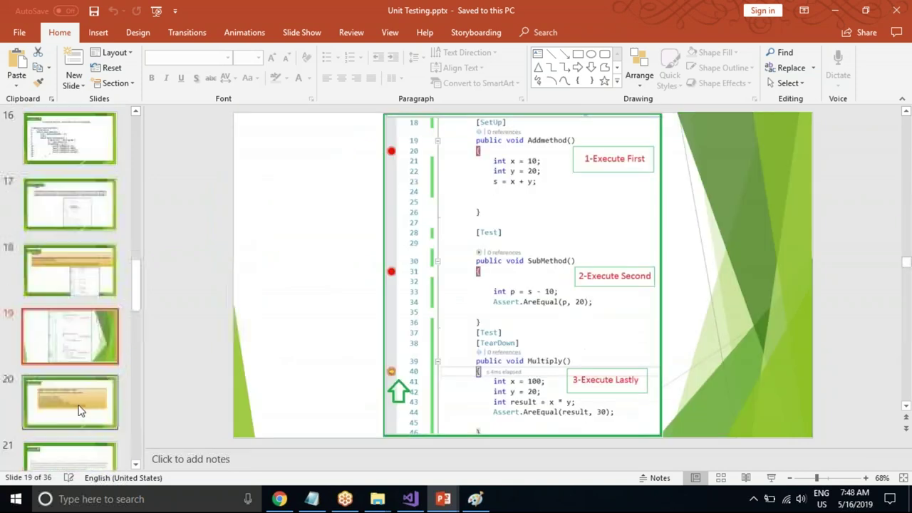
key(Down)
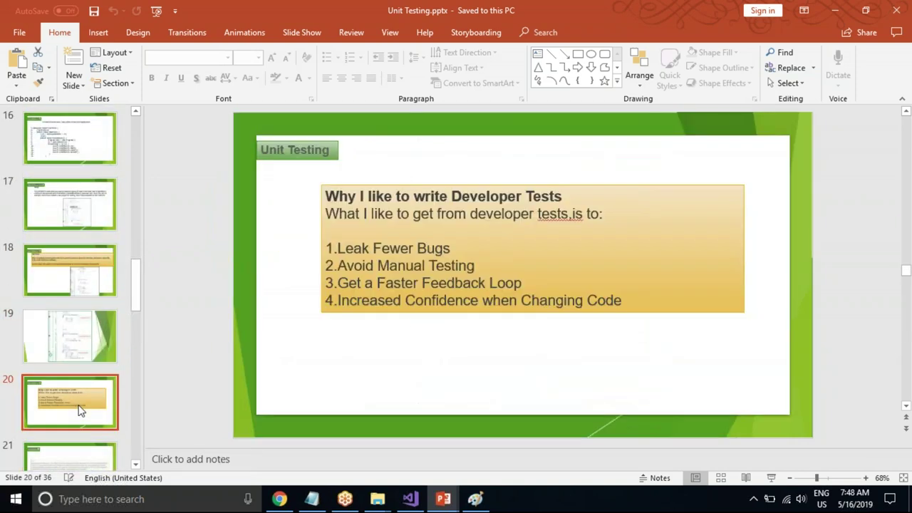
key(Down)
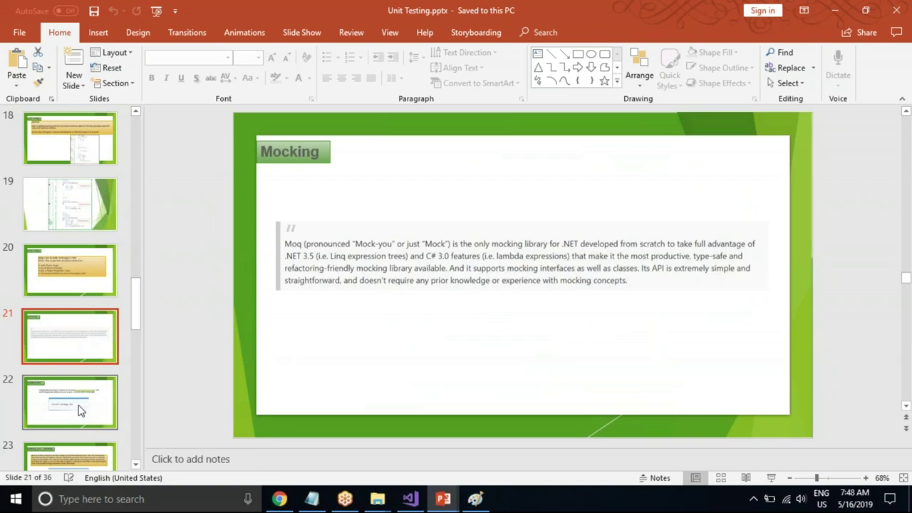
key(alt+Tab)
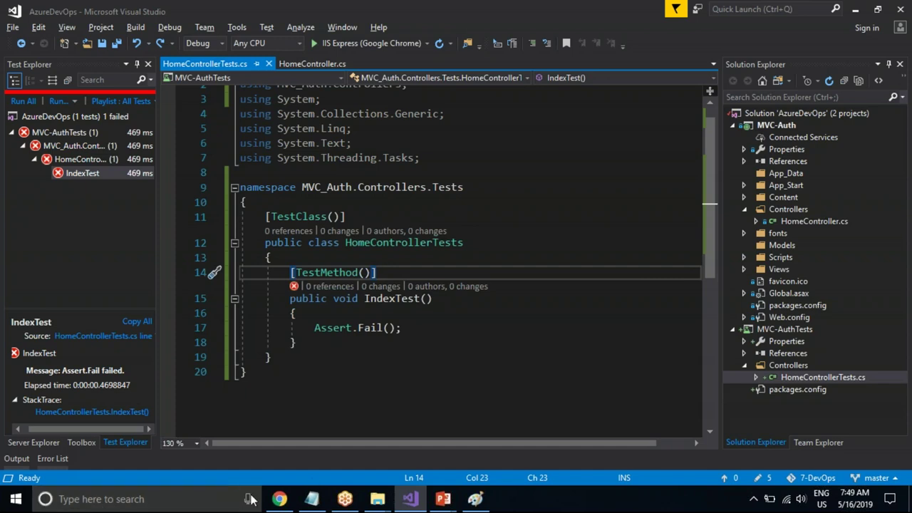
Clear the old Notepad notes and type an empty processPament(){ } stub
click(318, 500)
click(402, 347)
key(ctrl+a)
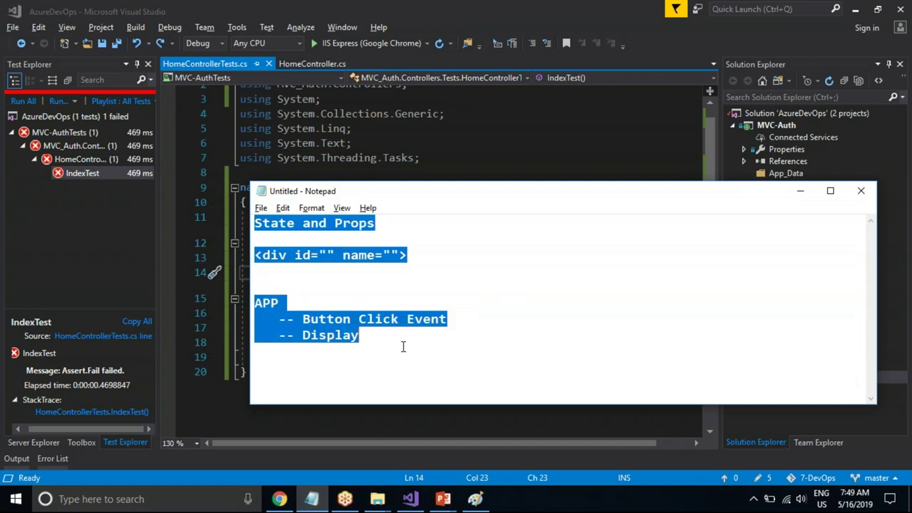
key(BackSpace)
text(methoid)
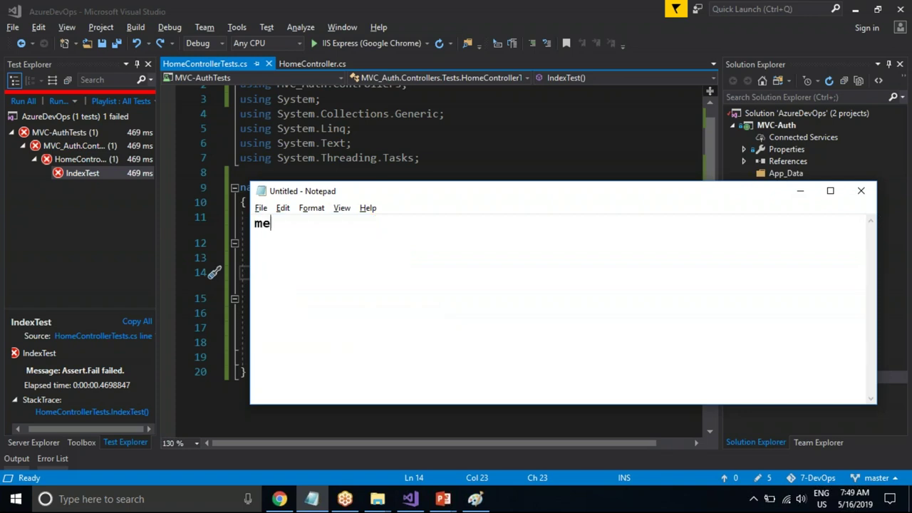
key(BackSpace)
key(BackSpace)
text(d)
key(BackSpace)
key(BackSpace)
key(BackSpace)
key(BackSpace)
key(BackSpace)
key(BackSpace)
text(P)
key(BackSpace)
text(payment)
key(BackSpace)
key(BackSpace)
key(BackSpace)
key(BackSpace)
key(BackSpace)
key(BackSpace)
key(BackSpace)
text(processPament)
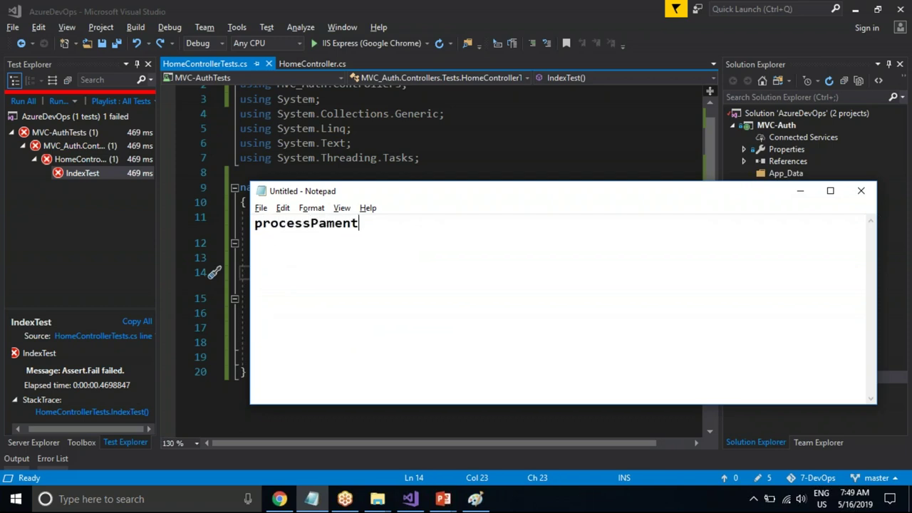
text((){)
key(Return)
key(Return)
key(Return)
text(})
Inside the braces add '// do something' and a line about hitting an ICICI bank payment gateway
click(313, 251)
text(// do something)
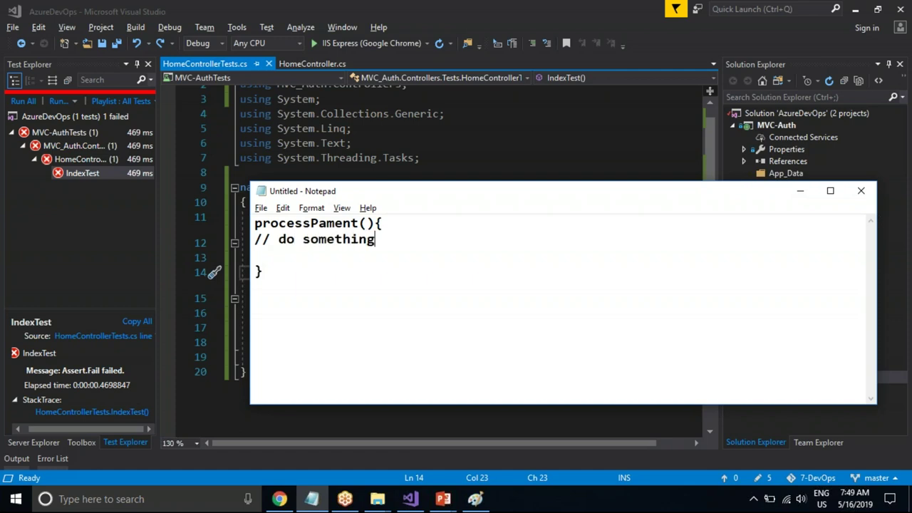
key(Return)
text(hitting a payment ga)
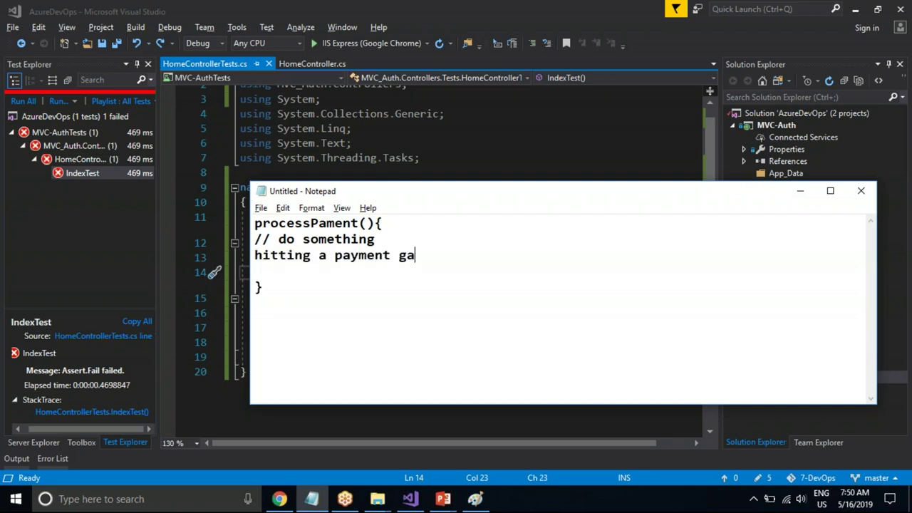
text(tewat -- paytm)
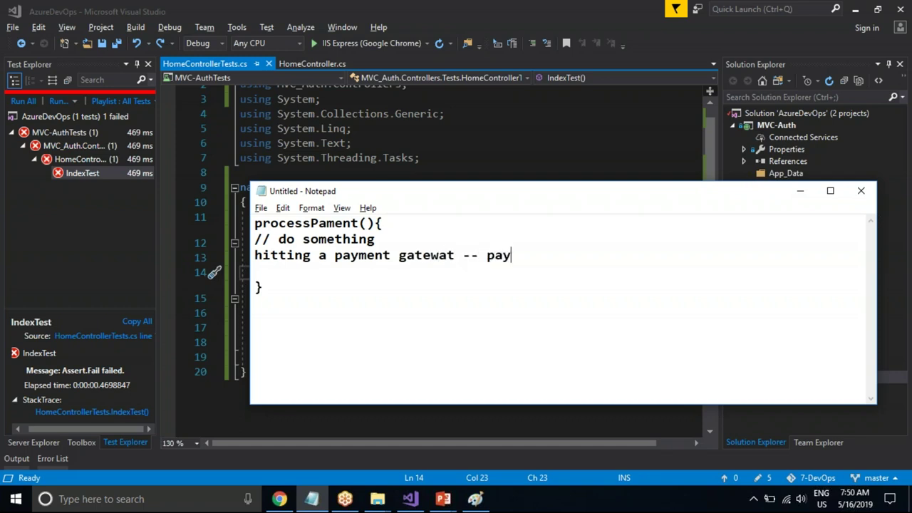
key(BackSpace)
key(BackSpace)
key(BackSpace)
key(BackSpace)
key(BackSpace)
text(IDC)
key(BackSpace)
key(BackSpace)
text(CICI bank)
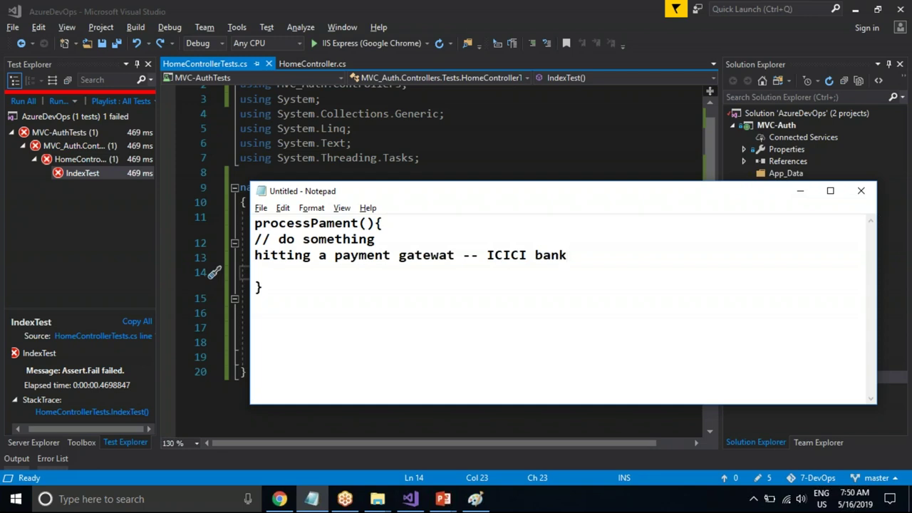
click(255, 271)
Remove the blank line before the closing brace and correct 'gatewat' to 'gateway' in the sketch
key(BackSpace)
click(456, 254)
key(BackSpace)
text(y)
drag(263, 239, 385, 238)
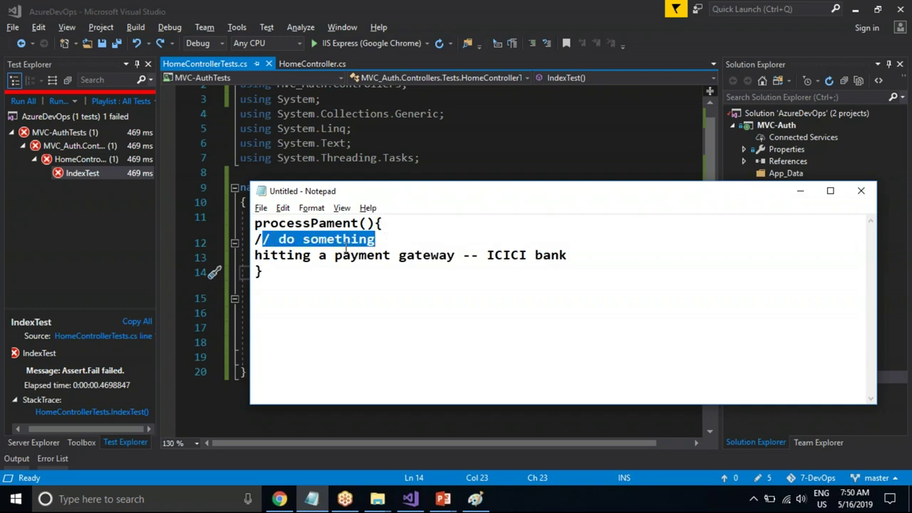
click(400, 228)
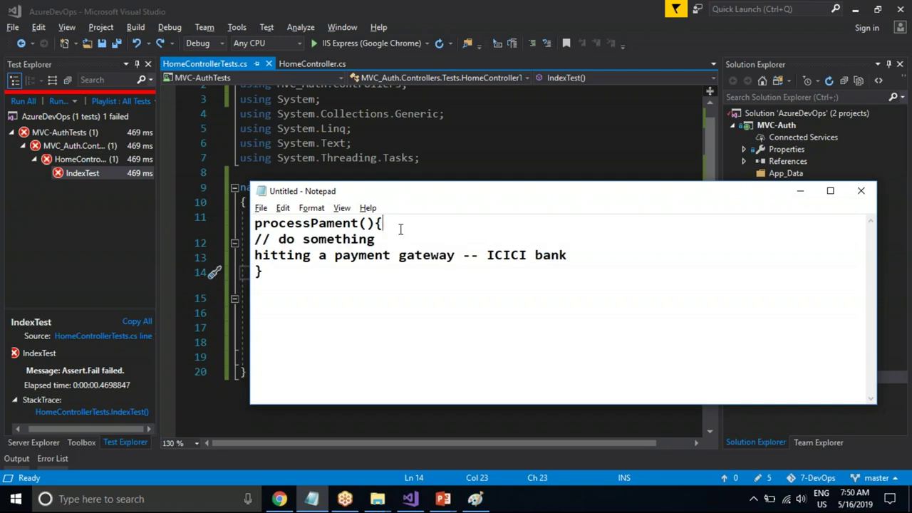
click(376, 240)
drag(254, 255, 586, 258)
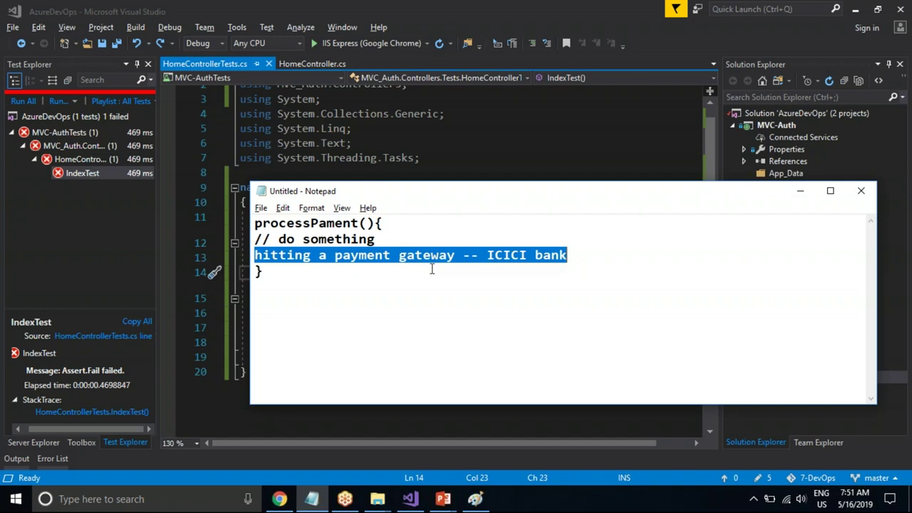
click(579, 258)
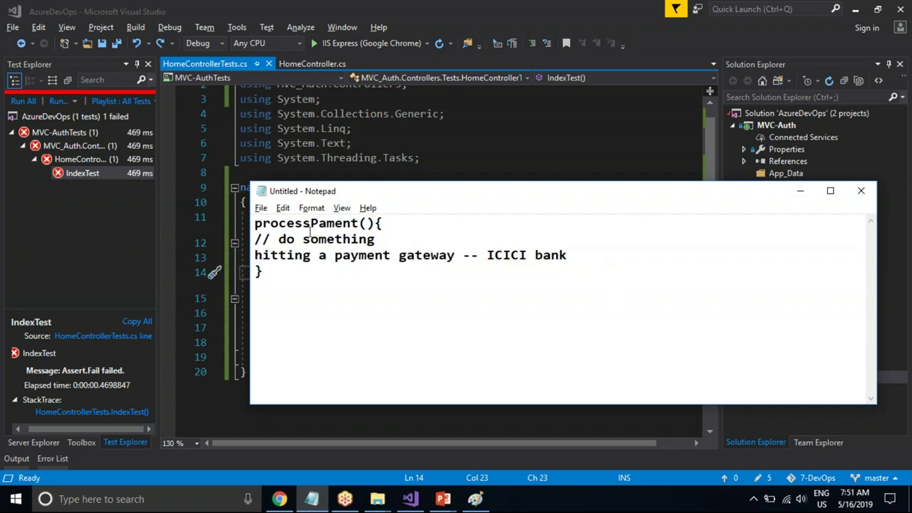
Below the function add the note 'unit Test Case for this -- Mock anything which is external'
click(273, 271)
key(Return)
key(Return)
text(unitTest)
key(BackSpace)
key(BackSpace)
key(BackSpace)
key(BackSpace)
text(Test Case)
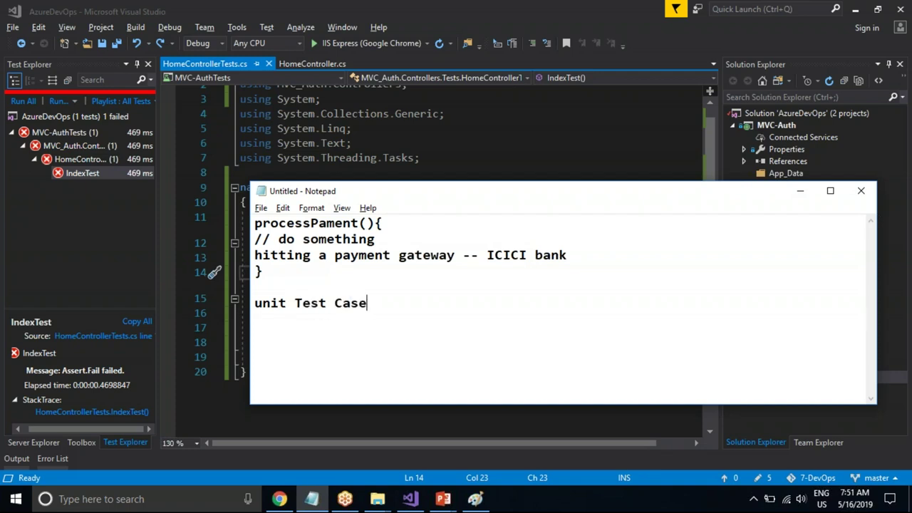
text( for this -- Mock anything whihich iis ex)
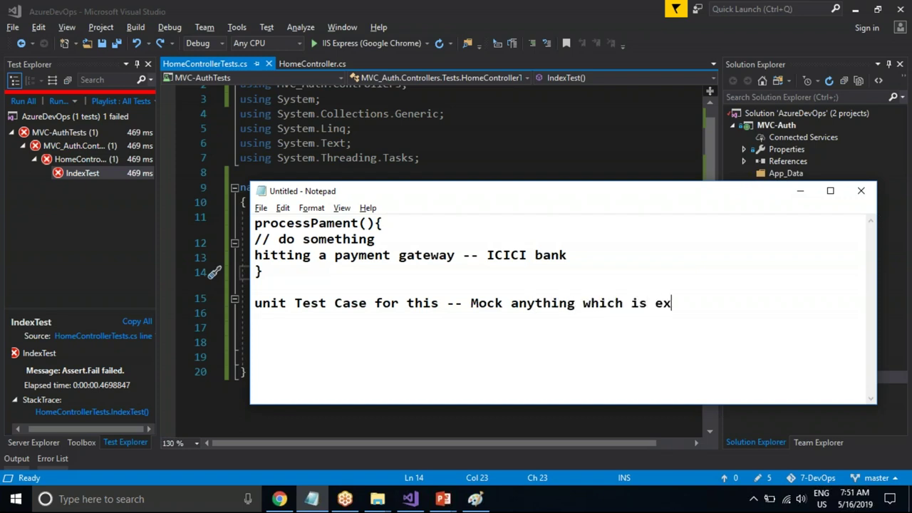
text(ternal)
Append '-- Mock' to the ICICI bank gateway line and highlight the do something comment
click(588, 250)
text(-- Mock)
key(shift+Left)
key(shift+Left)
key(shift+Left)
key(shift+Left)
key(shift+Left)
key(shift+Left)
key(shift+Left)
key(shift+Left)
key(shift+Left)
key(shift+Left)
key(shift+Left)
key(shift+Left)
key(shift+Left)
key(shift+Left)
key(shift+Left)
key(shift+Left)
key(shift+Left)
key(shift+Left)
key(shift+Left)
key(shift+Left)
key(shift+Left)
key(shift+Left)
key(shift+Left)
key(shift+Left)
key(shift+Left)
key(shift+Left)
key(shift+Left)
key(shift+Left)
key(shift+Left)
key(shift+Left)
key(shift+Left)
key(shift+Left)
key(shift+Left)
key(shift+Left)
key(shift+Left)
key(shift+Left)
key(shift+Left)
key(shift+Left)
key(shift+Left)
key(shift+Left)
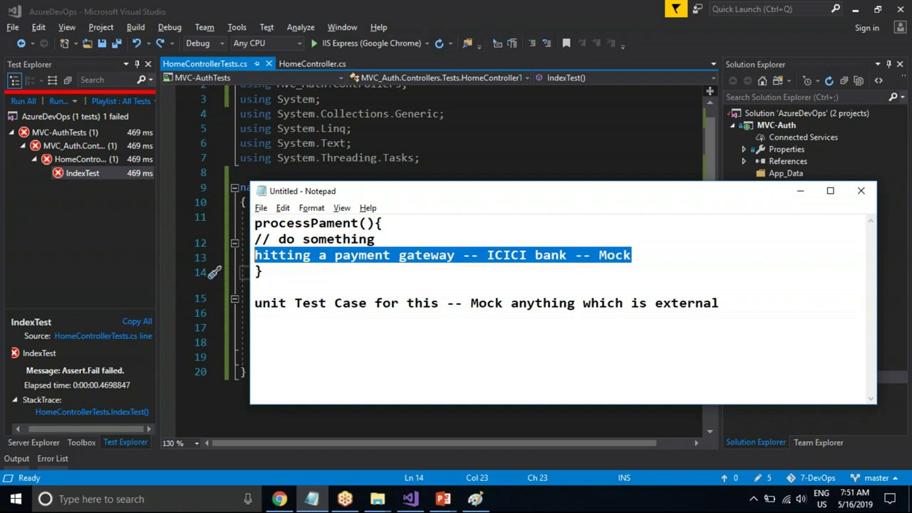
click(380, 232)
key(shift+Up)
key(shift+Home)
key(Right)
key(shift+Home)
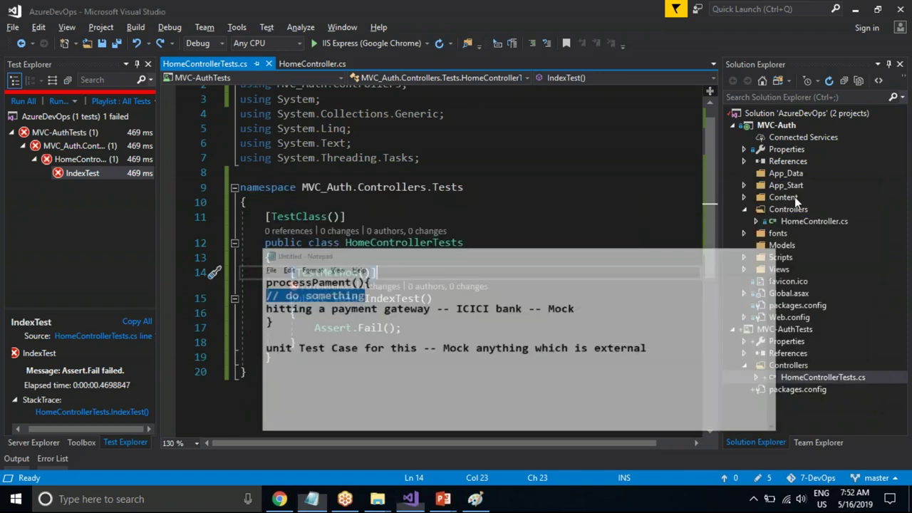
Open Manage NuGet Packages for the MVC-AuthTests project's References
click(797, 193)
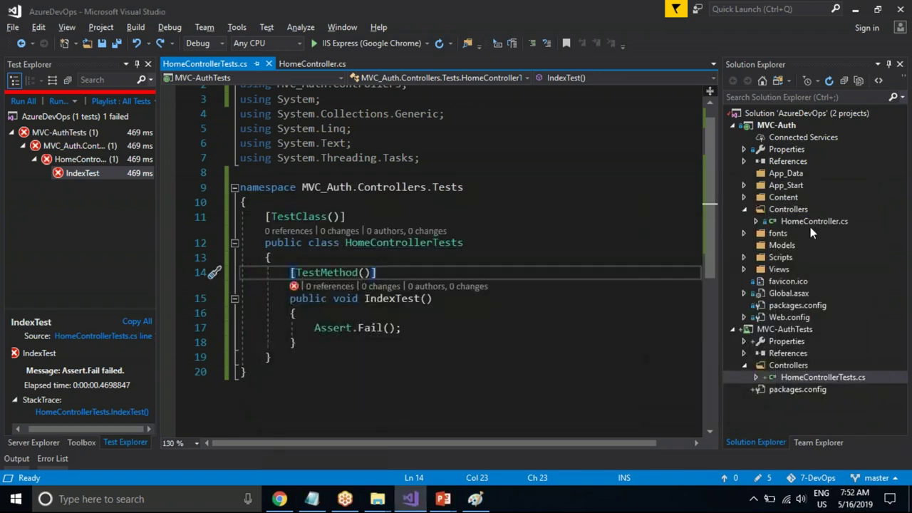
right_click(781, 356)
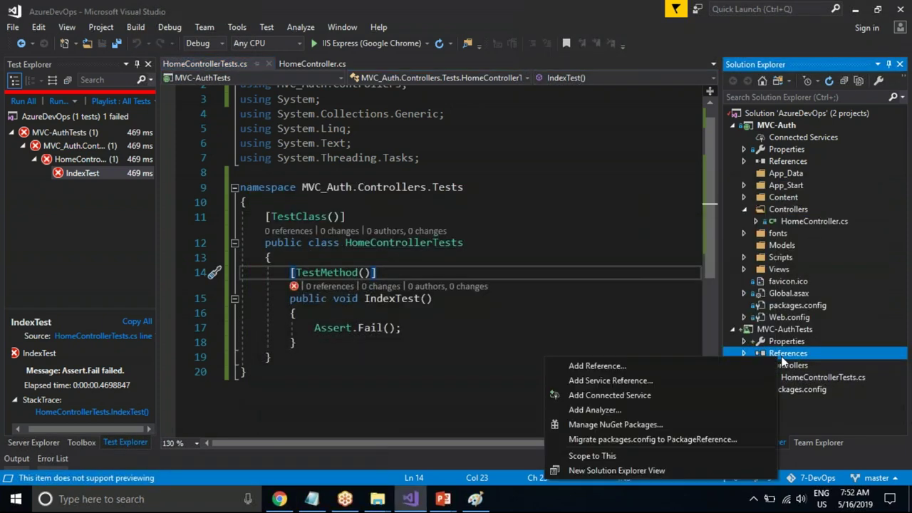
click(622, 420)
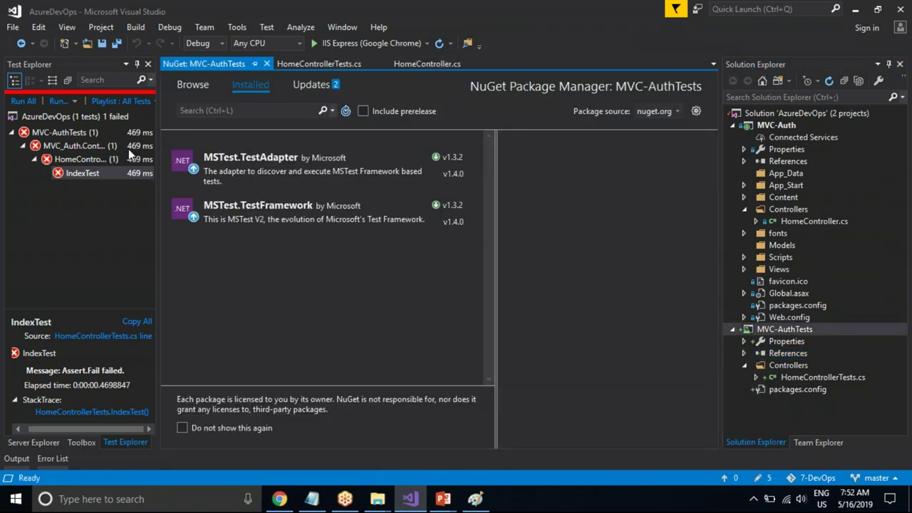
click(137, 64)
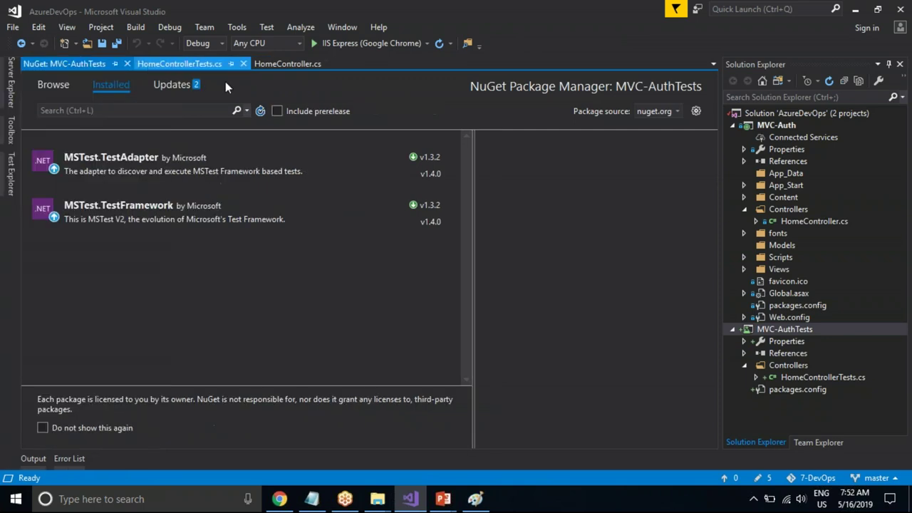
Search NuGet Browse for 'MoQ' and view the Moq package details
click(57, 86)
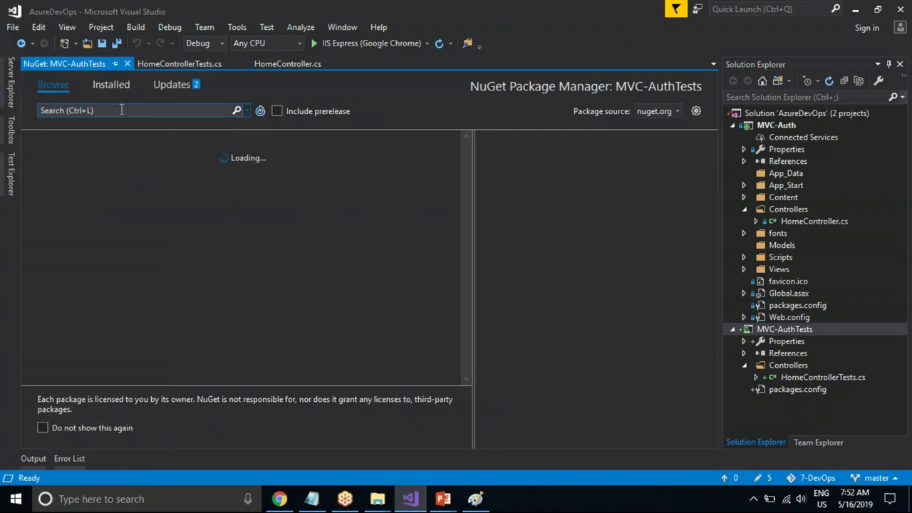
click(136, 110)
text(Mo)
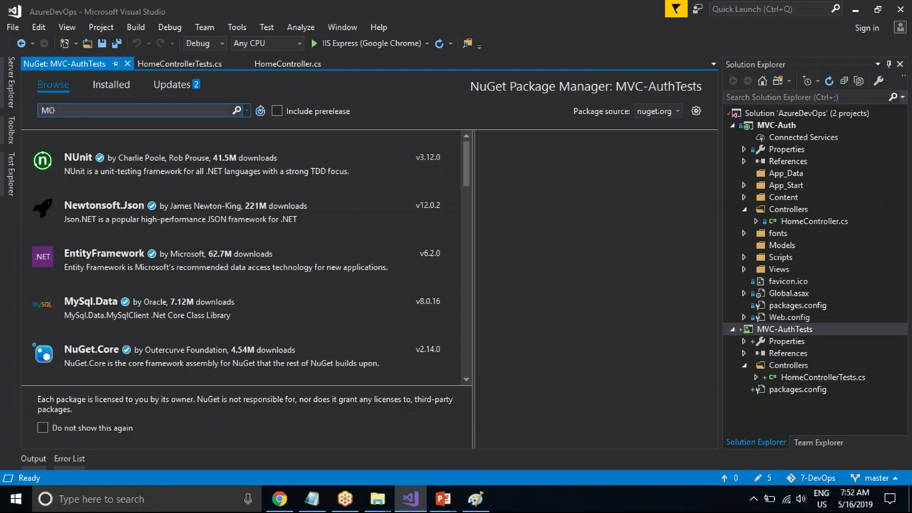
key(Return)
text(Q)
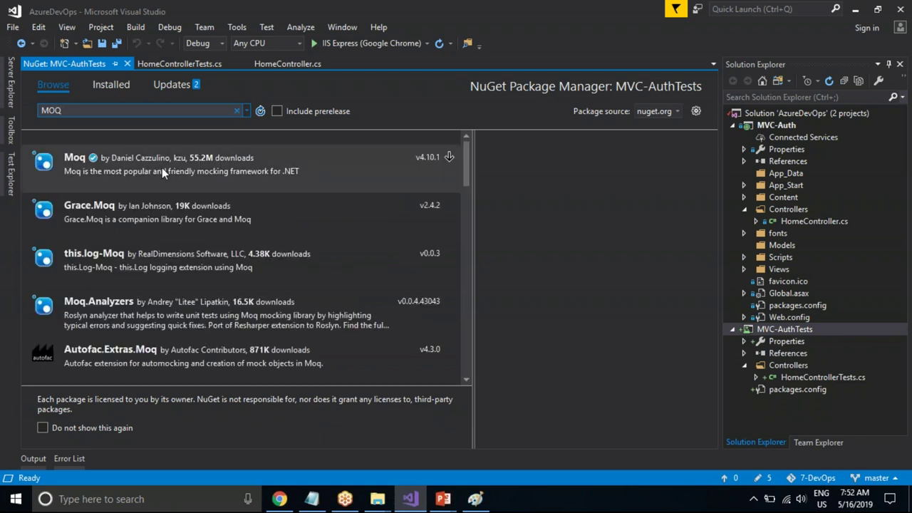
click(162, 168)
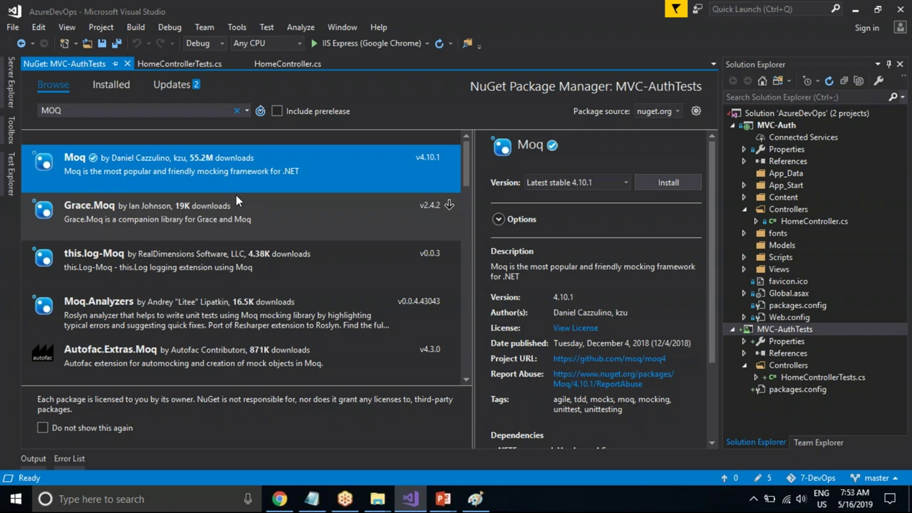
double_click(84, 110)
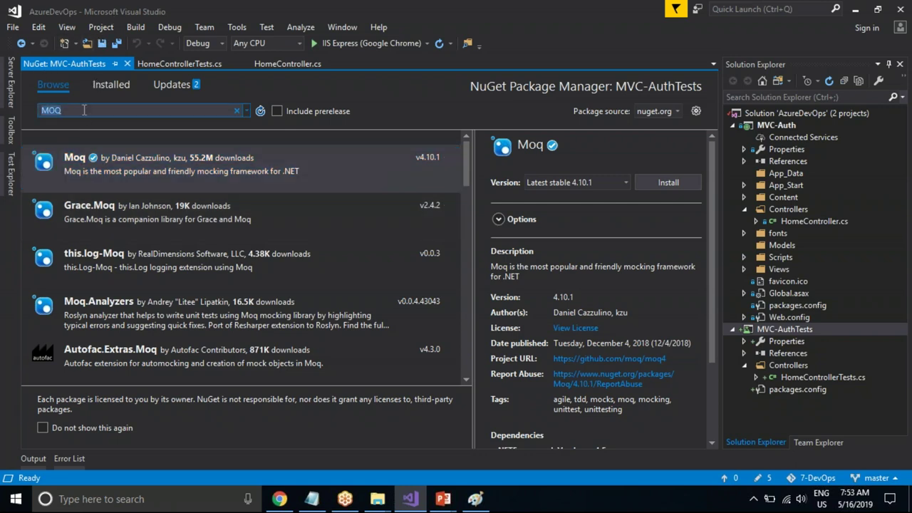
Search NuGet for 'rhinomo', view the this.Log-RhinoMocks package, and close the NuGet: MVC-AuthTests tab
text(r)
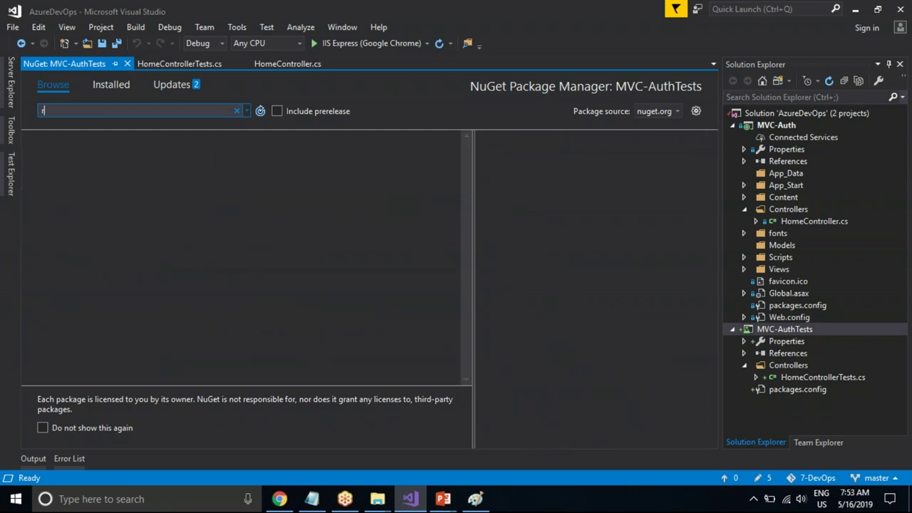
text(hino)
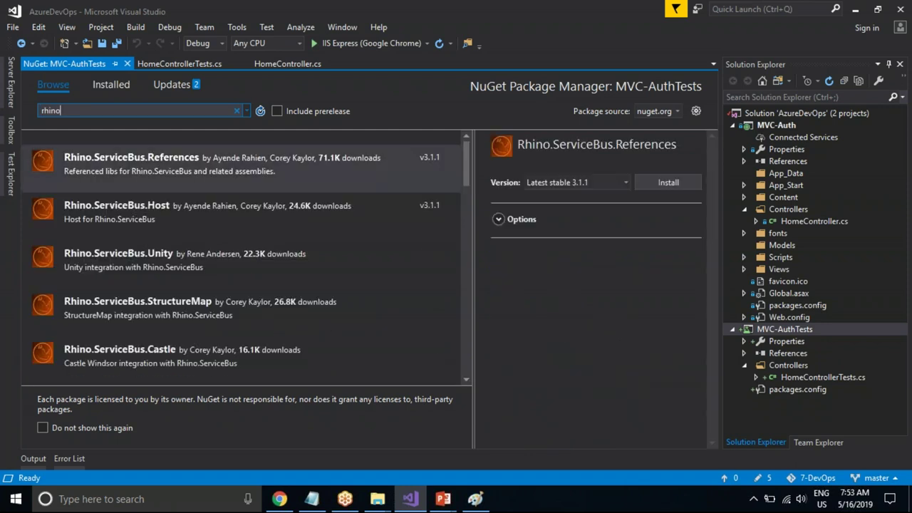
text(moc)
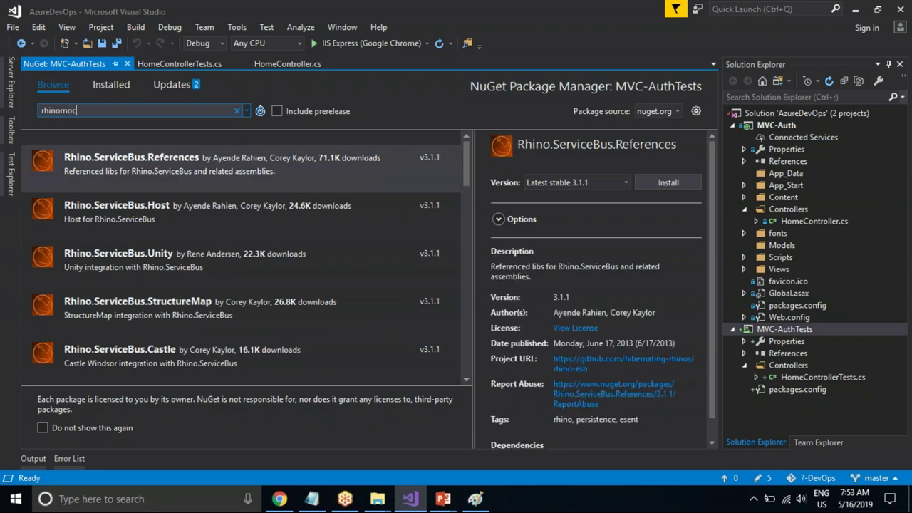
key(BackSpace)
key(BackSpace)
key(BackSpace)
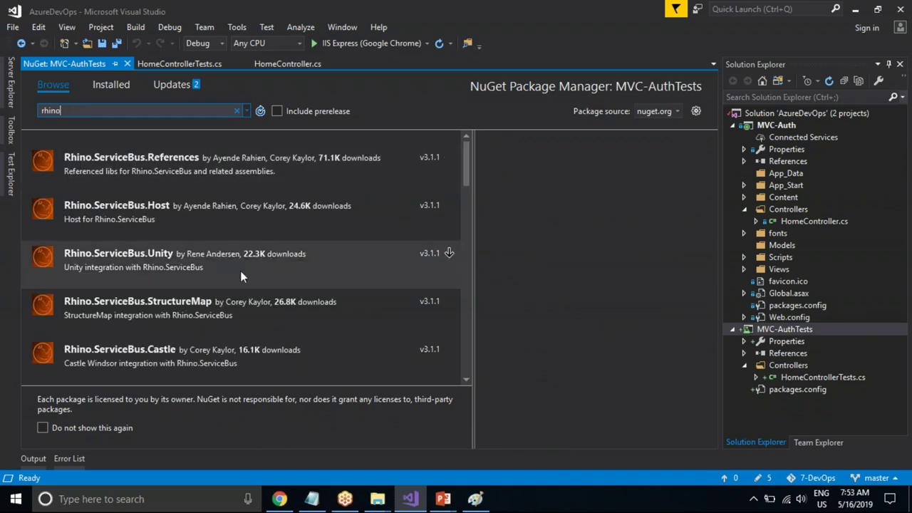
drag(466, 192, 474, 230)
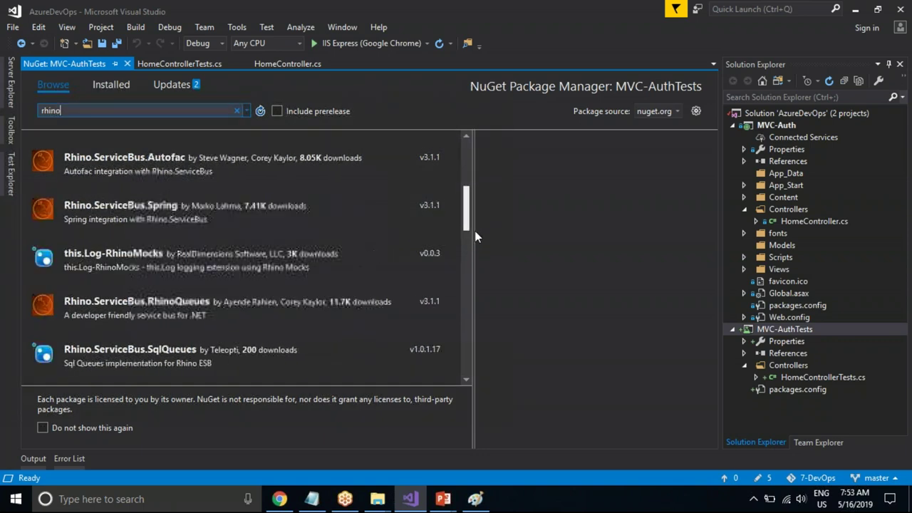
click(108, 272)
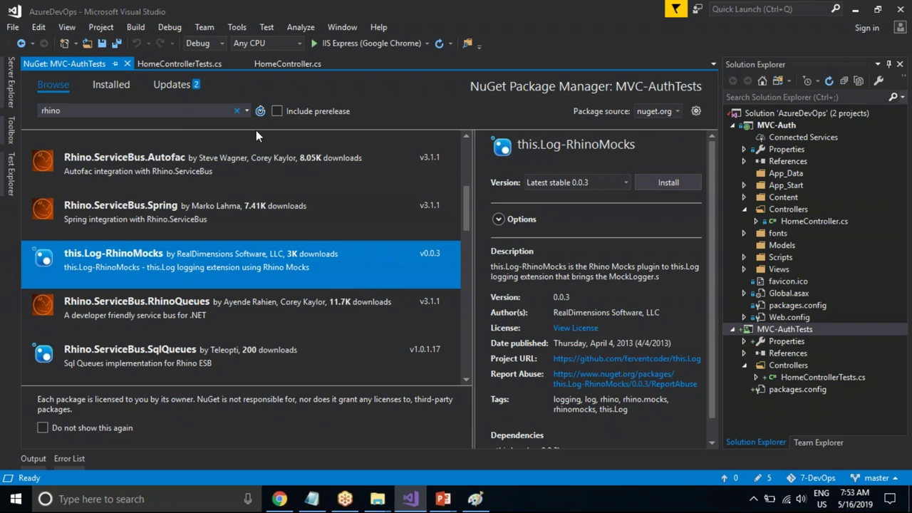
click(128, 64)
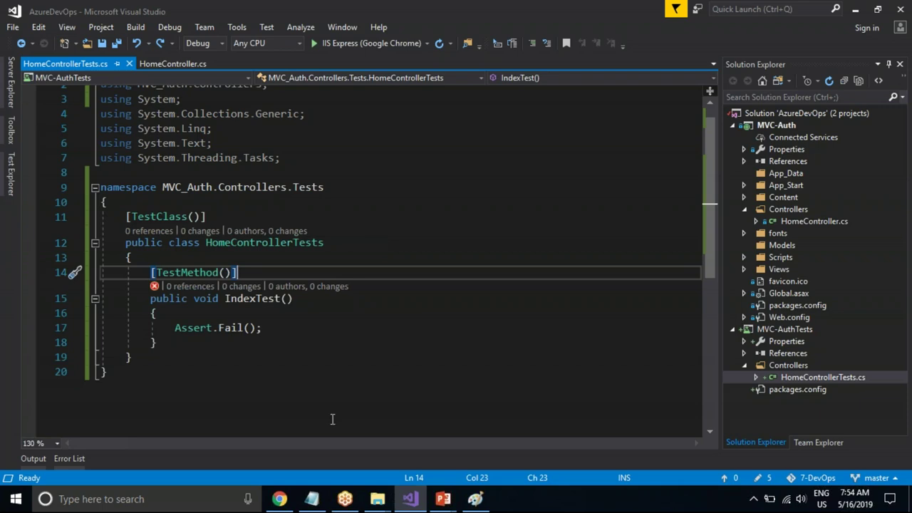
In Chrome, run a Google search for 'xunit vs nunit vs mstest'
click(285, 500)
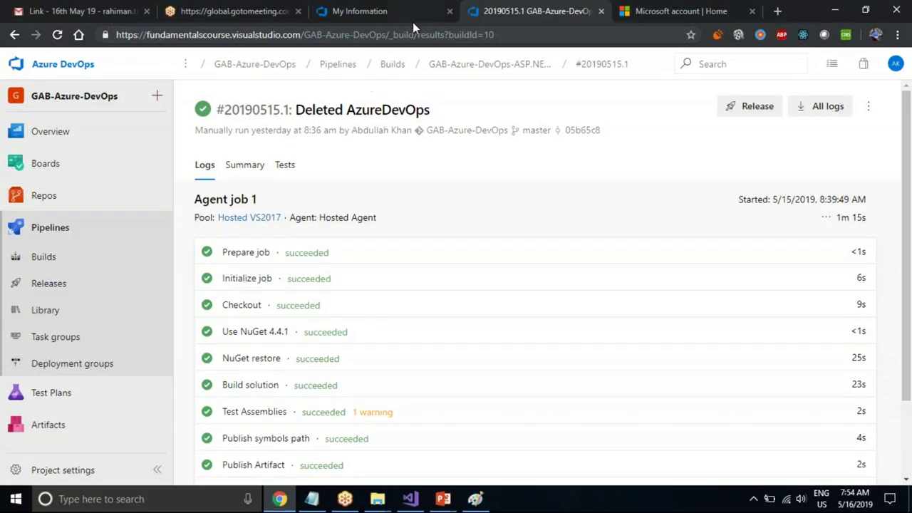
click(360, 11)
click(356, 36)
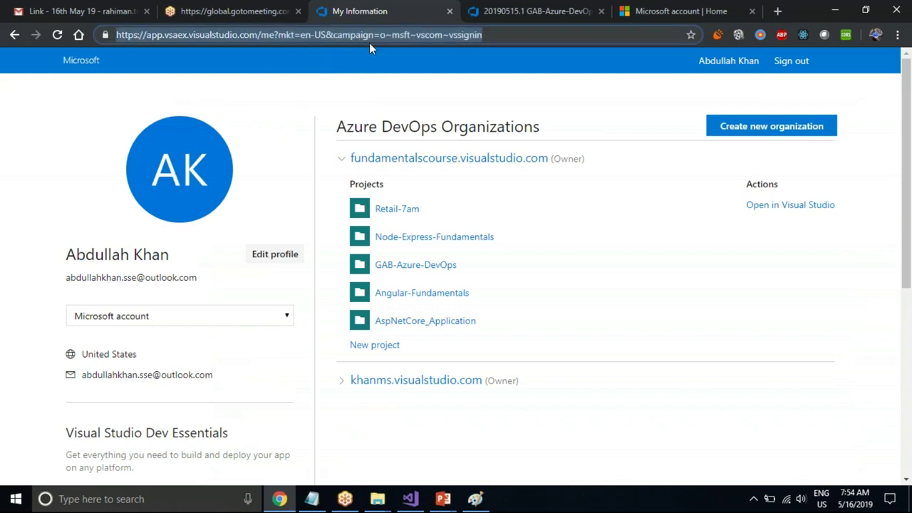
text(x)
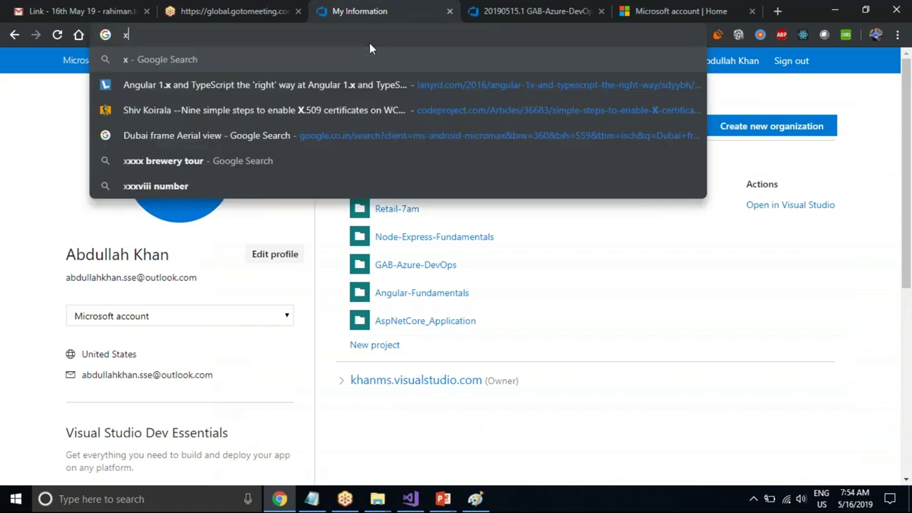
text(unit vs nunit vs )
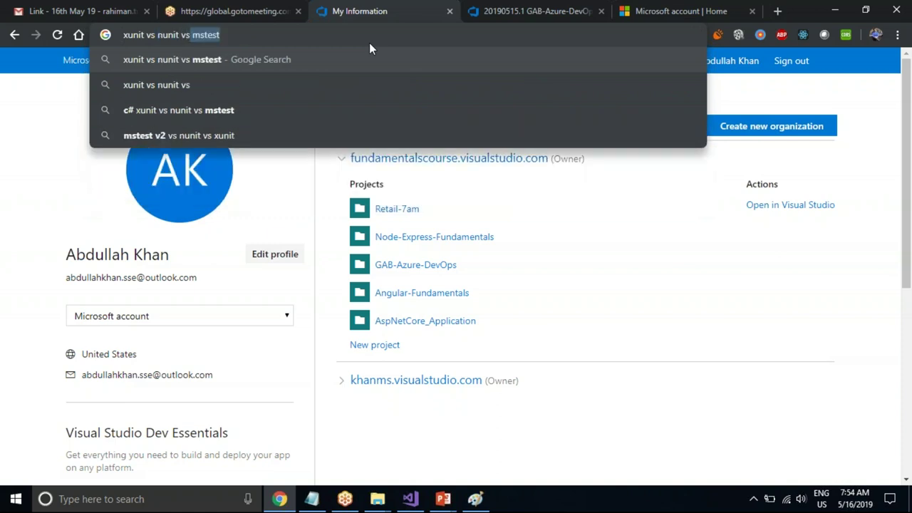
text(mstest)
key(Return)
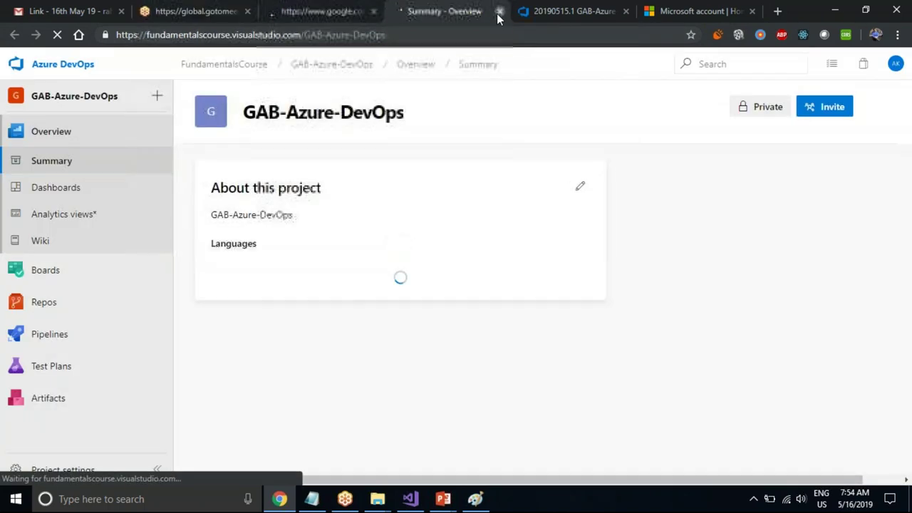
Close the Summary tab, skim the xunit vs nunit results, close the Microsoft account tab, and minimize Chrome
click(500, 11)
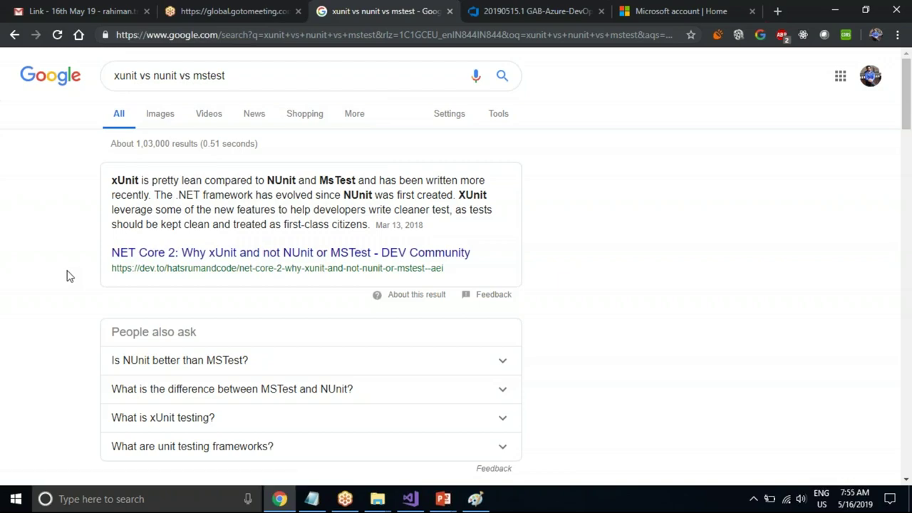
scroll(68, 276, down, 7)
scroll(68, 275, up, 7)
scroll(68, 276, down, 6)
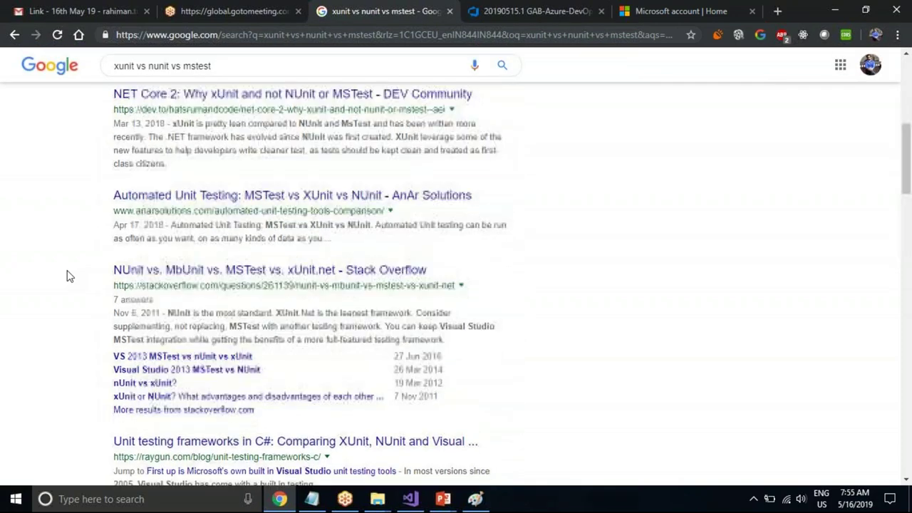
scroll(67, 276, down, 7)
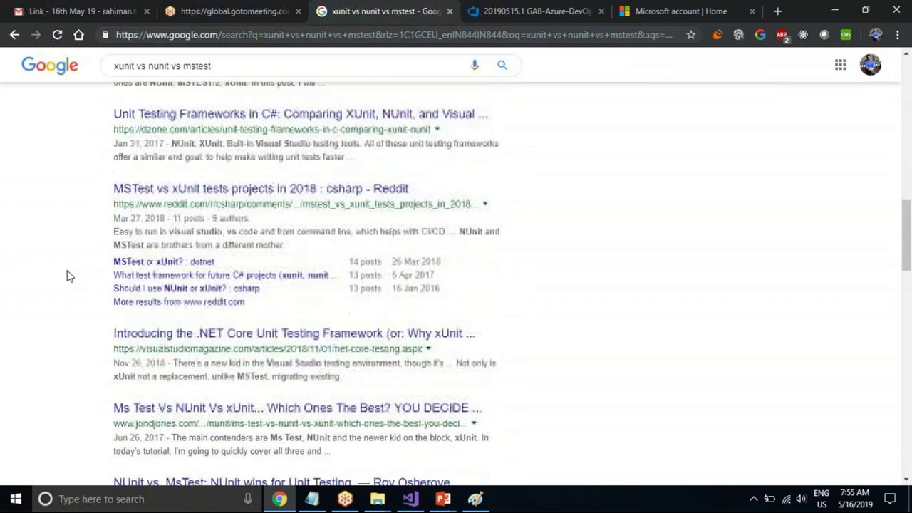
scroll(68, 276, up, 3)
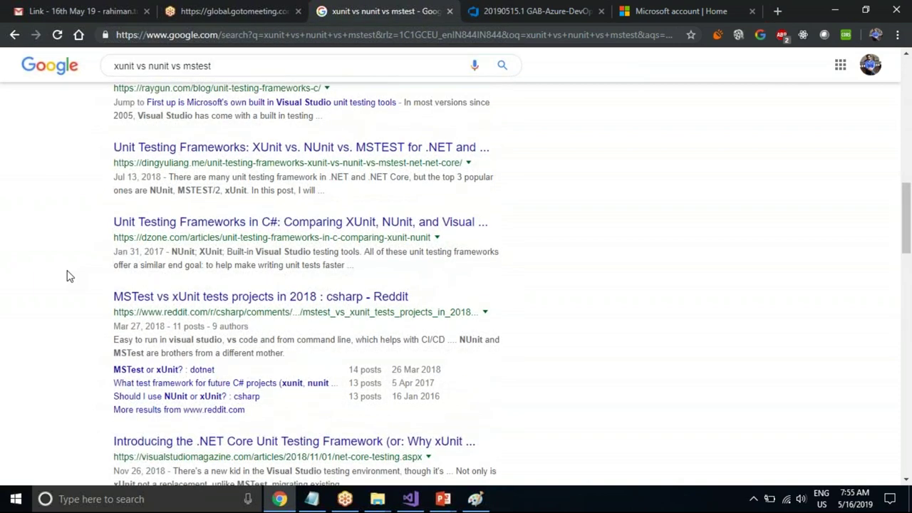
scroll(67, 276, up, 2)
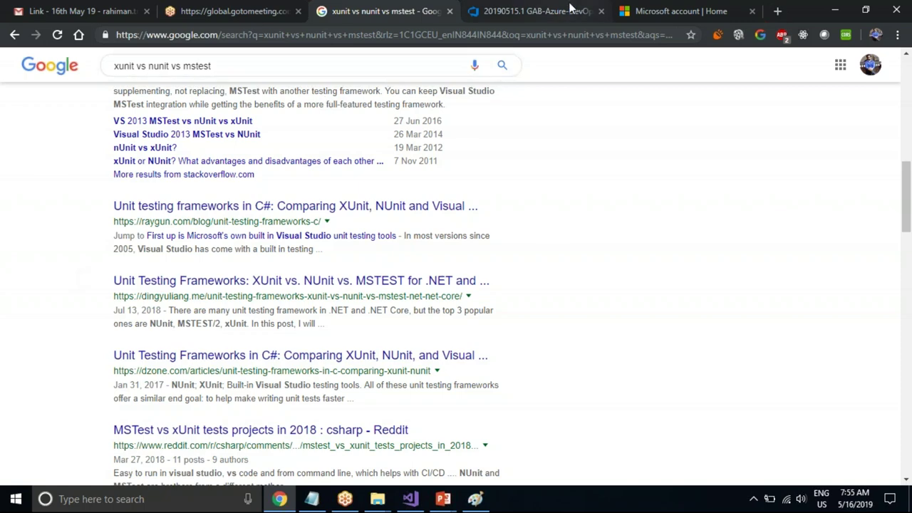
click(712, 8)
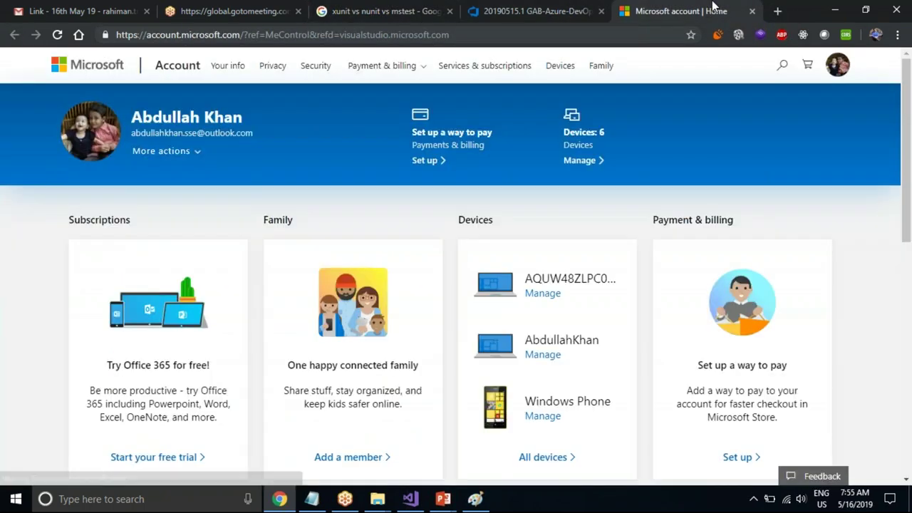
click(752, 11)
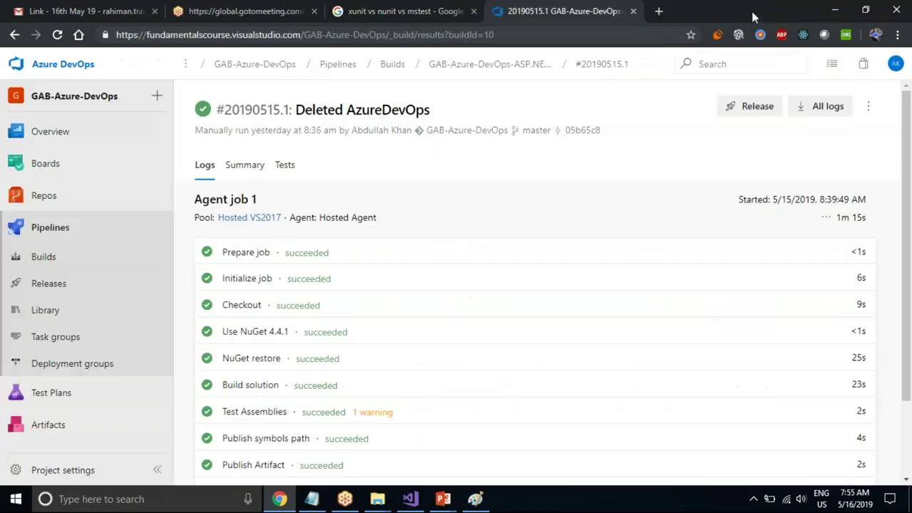
click(836, 11)
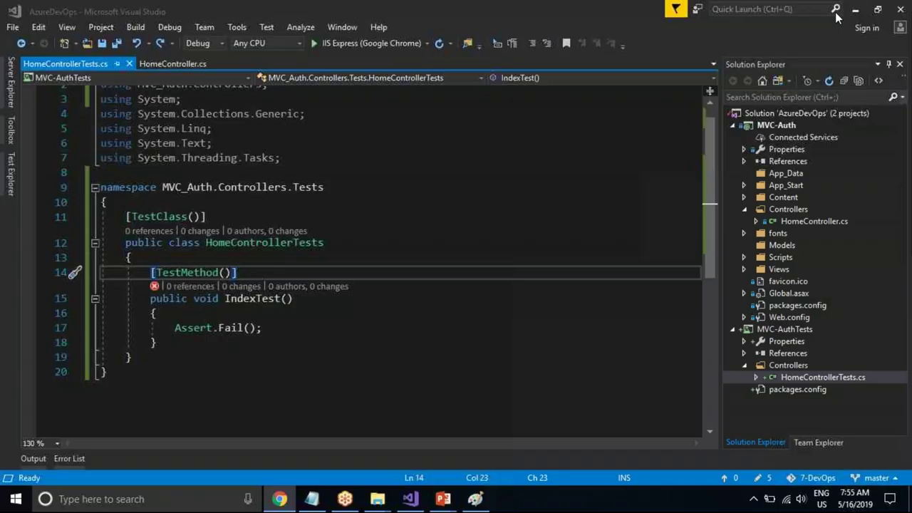
Place the cursor at the end of the IndexTest() declaration on line 15
click(305, 299)
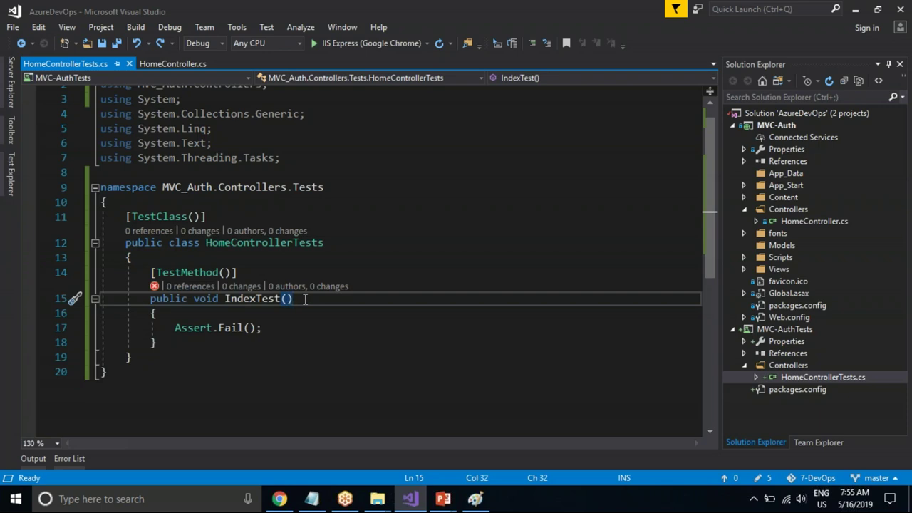
Check slide 30, AAA Syntax, in Unit Testing.pptx, then return to Visual Studio
key(alt+Tab)
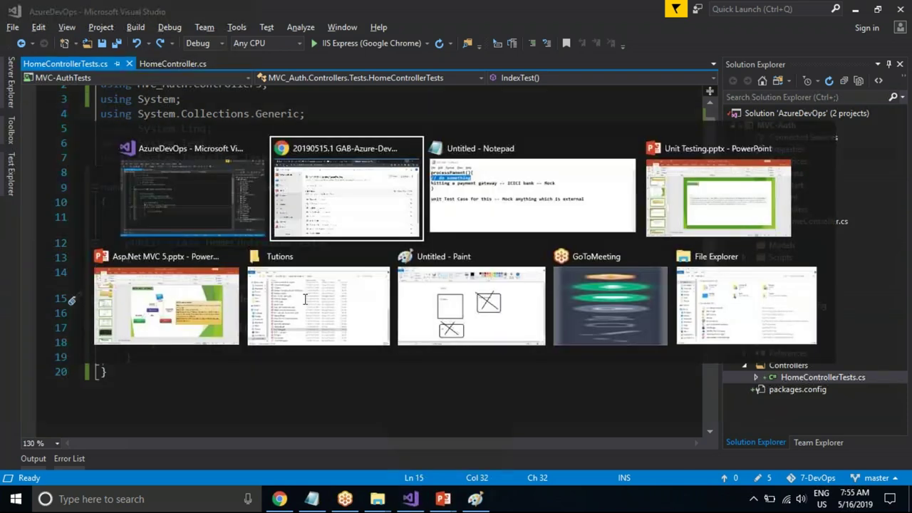
key(alt+Tab)
key(alt+Tab)
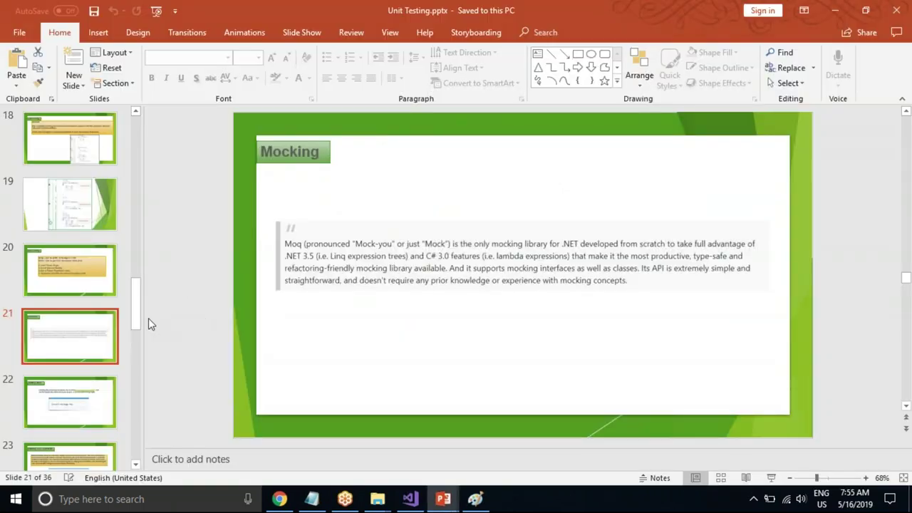
drag(137, 316, 138, 394)
click(84, 378)
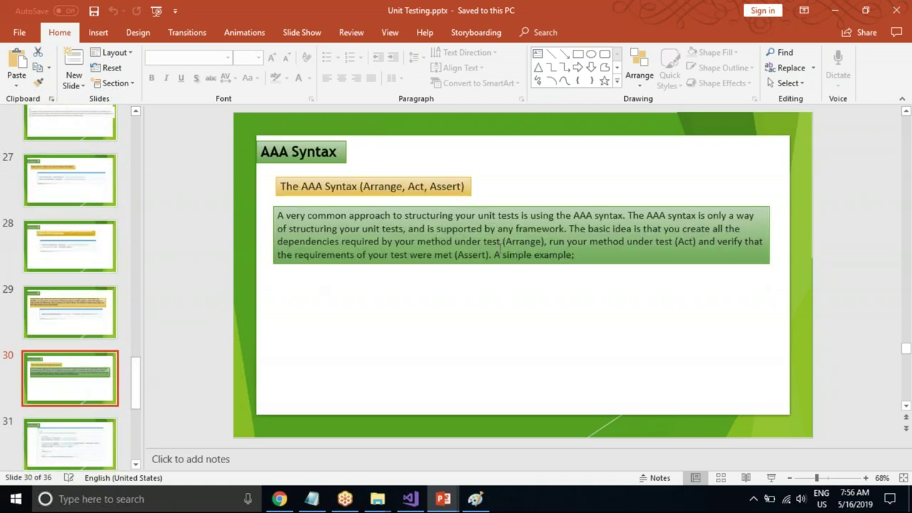
key(alt+Tab)
Insert a '//AAA Syntax' comment line at the top of IndexTest and save HomeControllerTests.cs
click(291, 318)
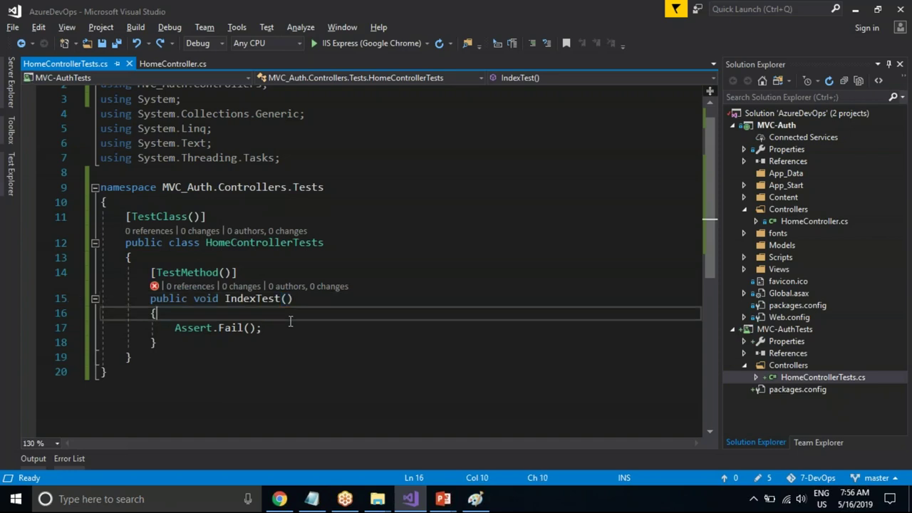
key(Return)
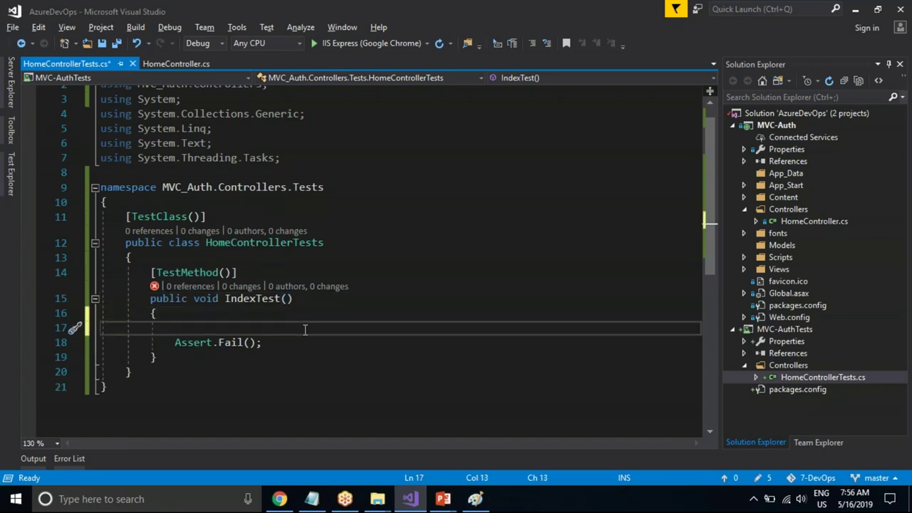
text(AAA Syntax)
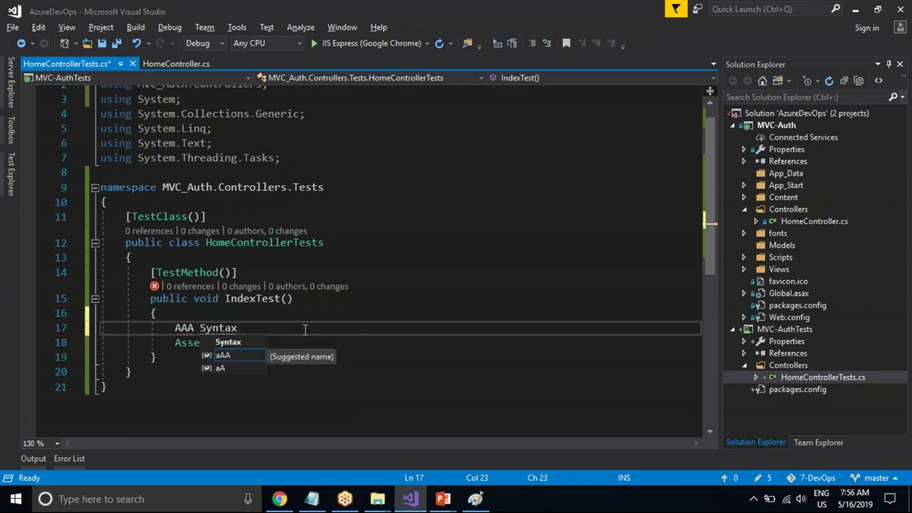
key(Escape)
key(ctrl+k)
key(ctrl+c)
key(ctrl+s)
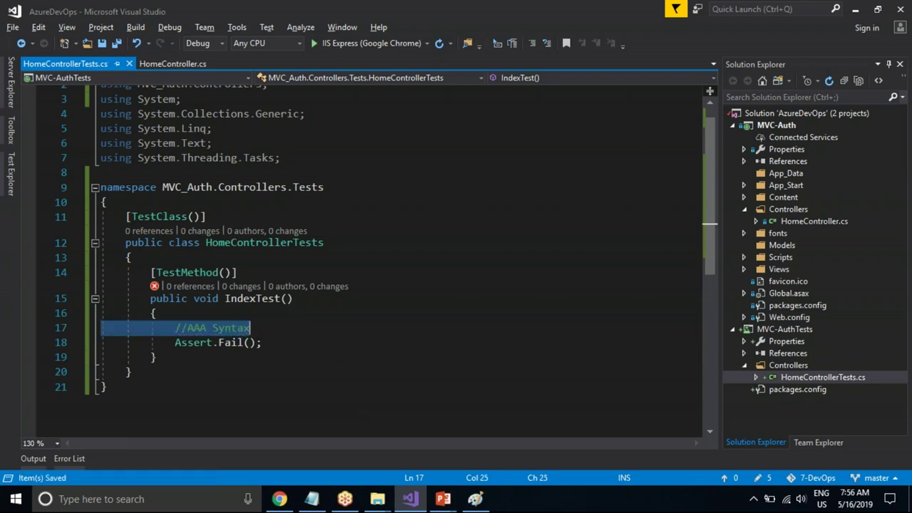
key(Left)
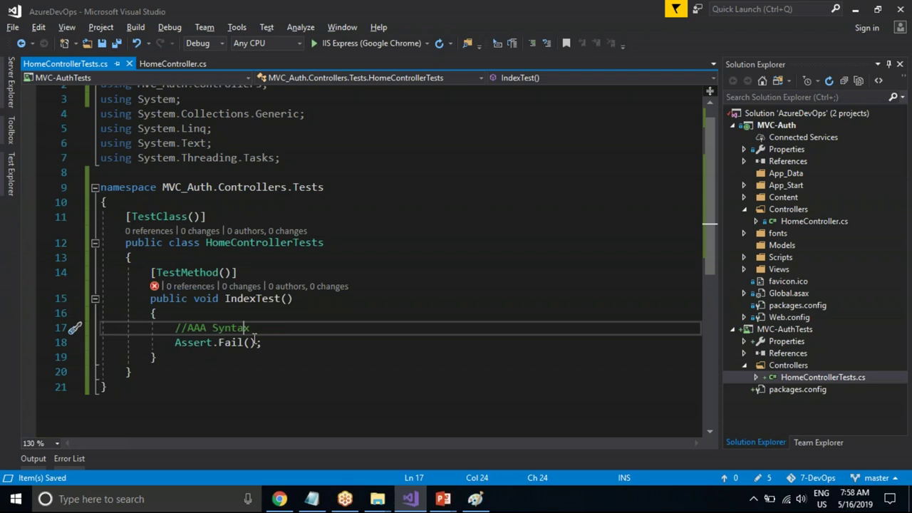
Bring Unit Testing.pptx to the front and step through slides 33, 35 and 36, Other Tests
mouse_move(443, 501)
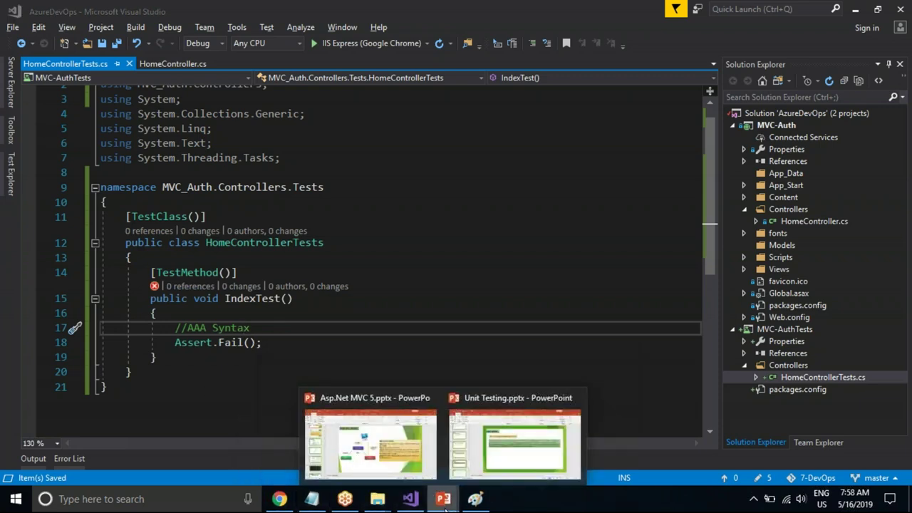
click(512, 455)
drag(138, 386, 139, 414)
click(82, 376)
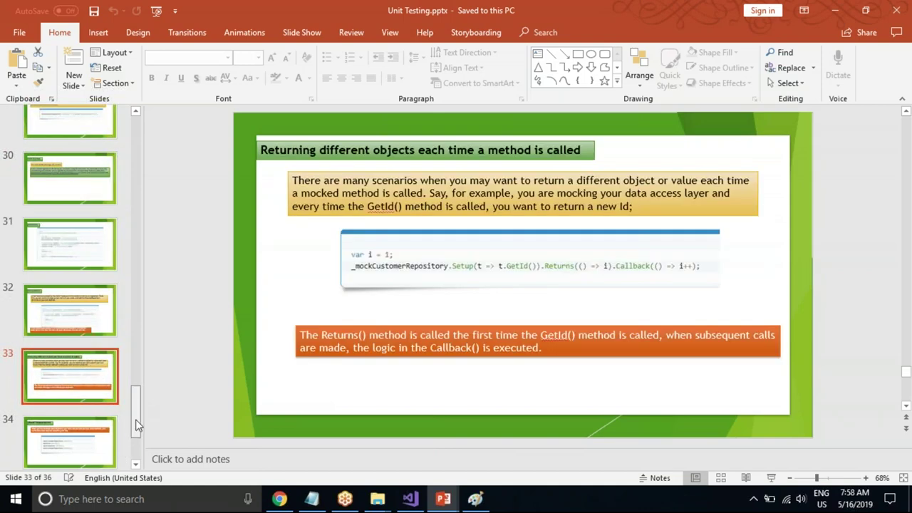
drag(137, 425, 138, 444)
click(86, 384)
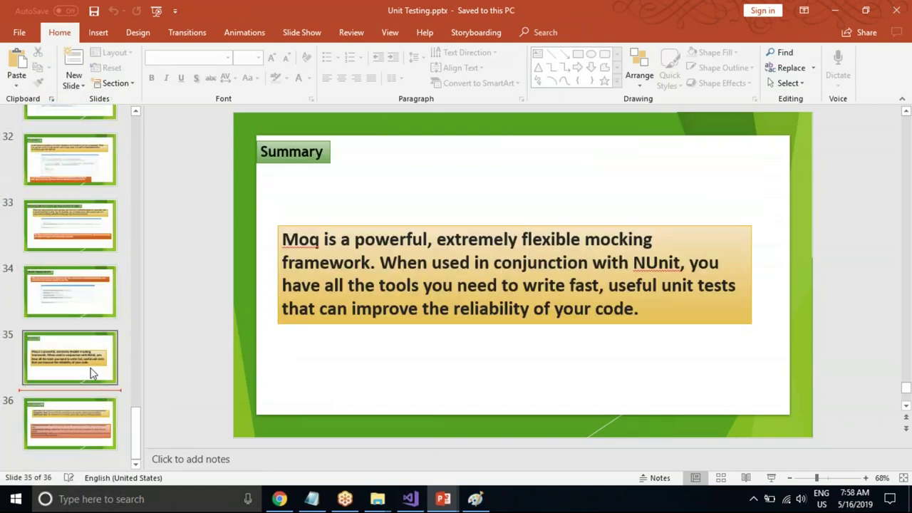
click(82, 423)
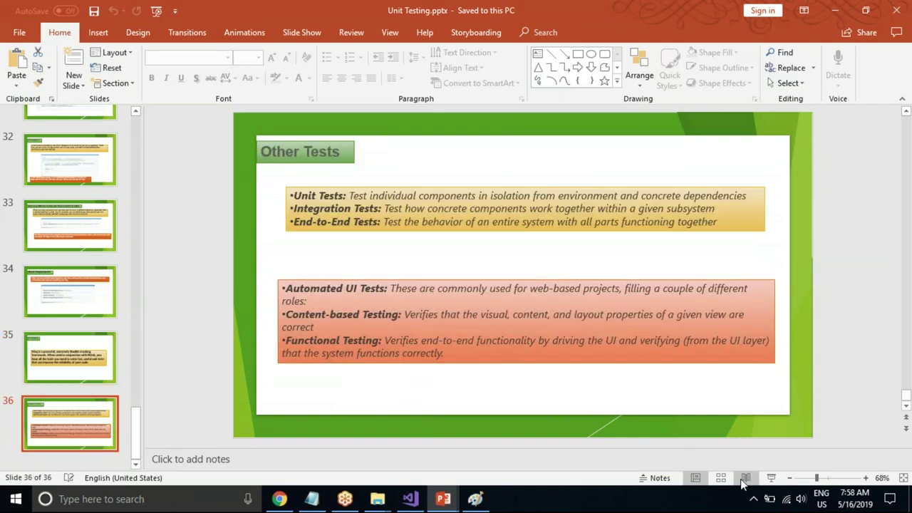
Present the Other Tests slide full screen, then end the slide show
click(771, 477)
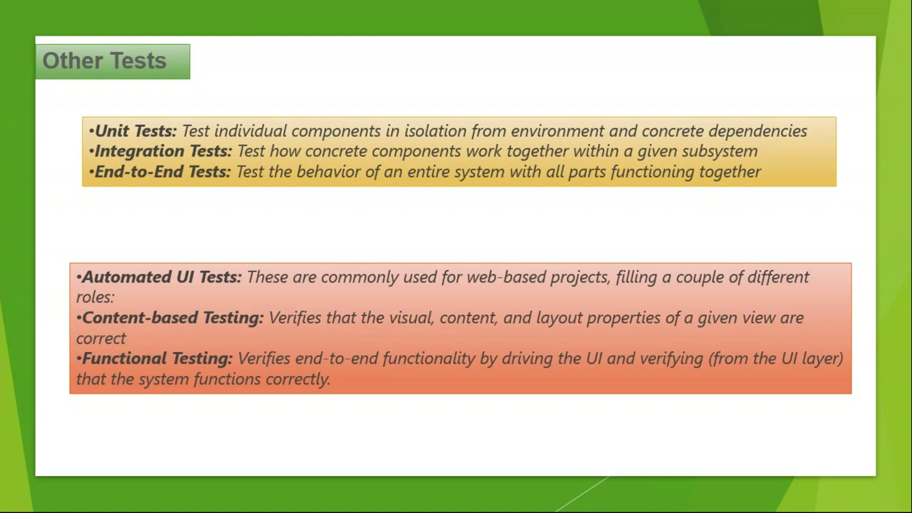
key(Escape)
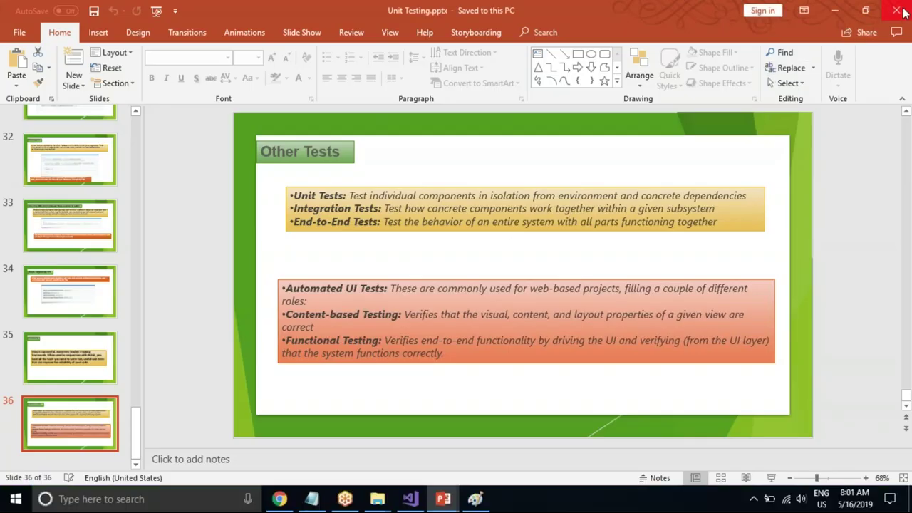
Close the Unit Testing presentation and select Fail in line 18's Assert.Fail() call
click(903, 13)
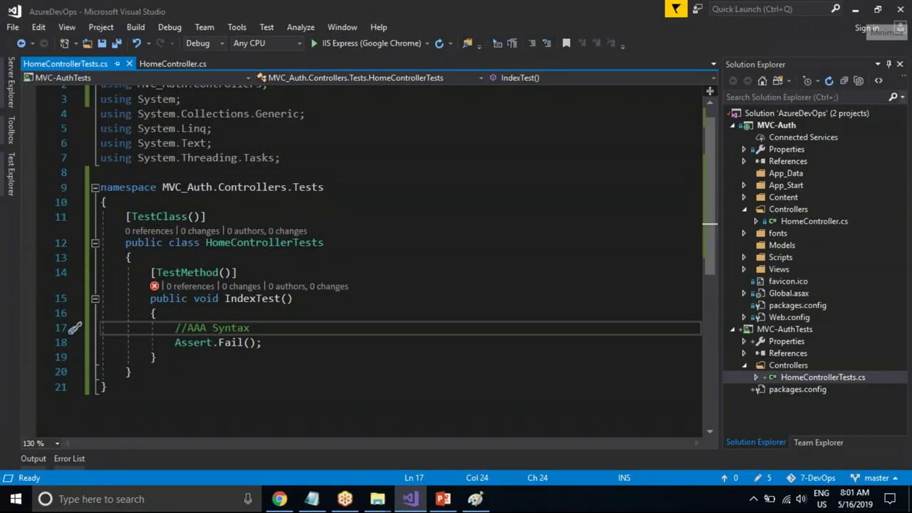
click(261, 217)
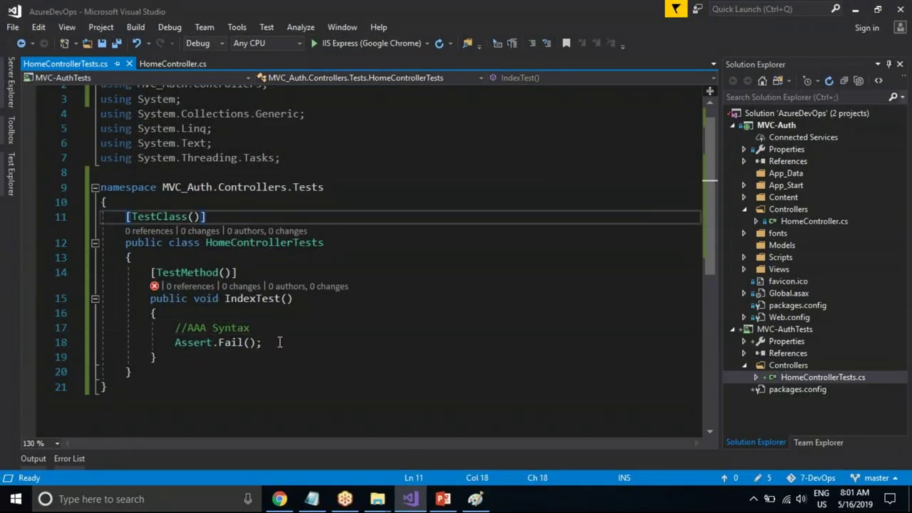
click(231, 341)
double_click(231, 340)
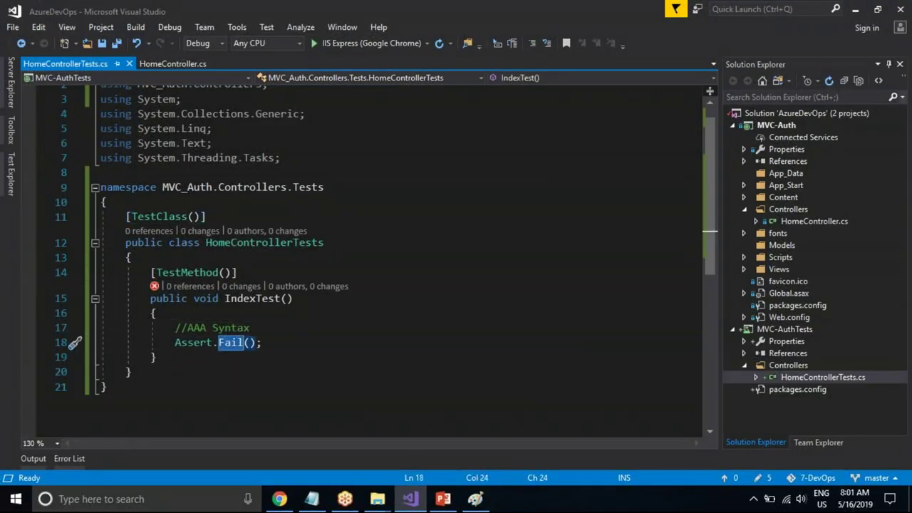
Replace it with IsTrue(true) via IntelliSense and save HomeControllerTests.cs
text(is)
key(ctrl+space)
key(Tab)
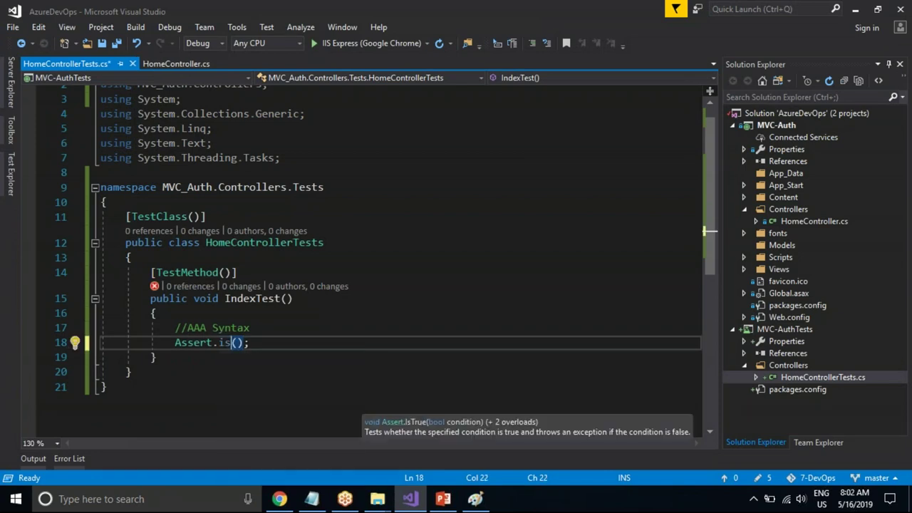
key(Right)
text(true)
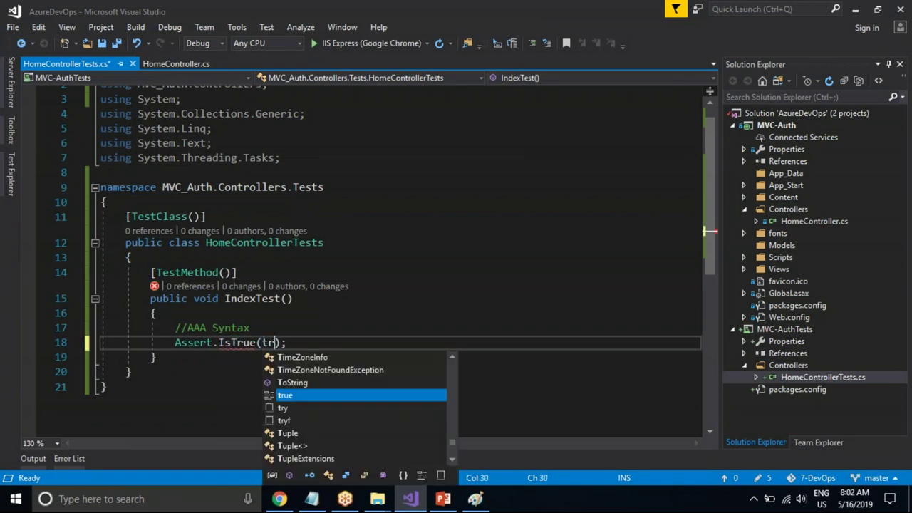
key(Escape)
key(ctrl+s)
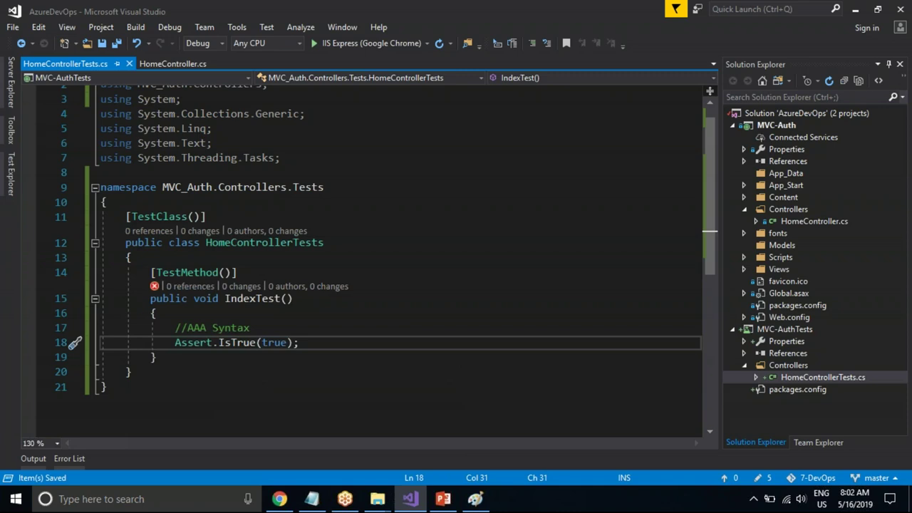
click(304, 305)
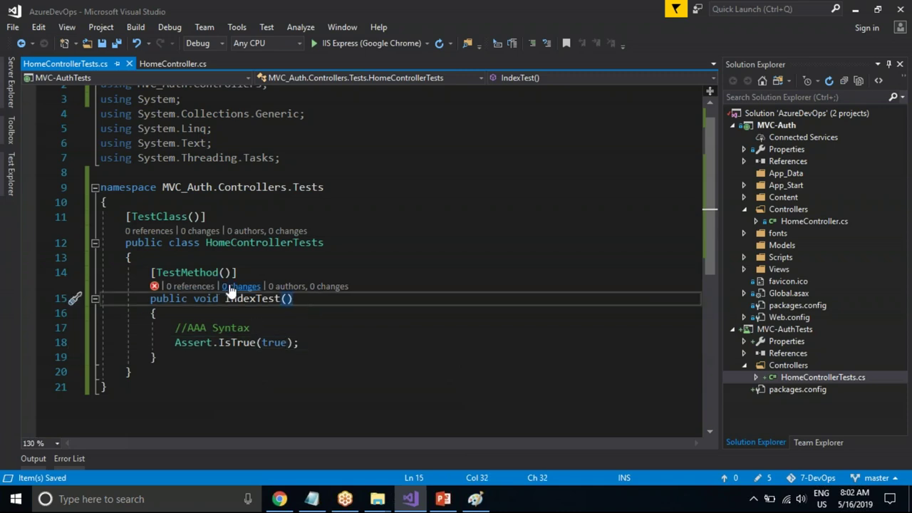
click(151, 315)
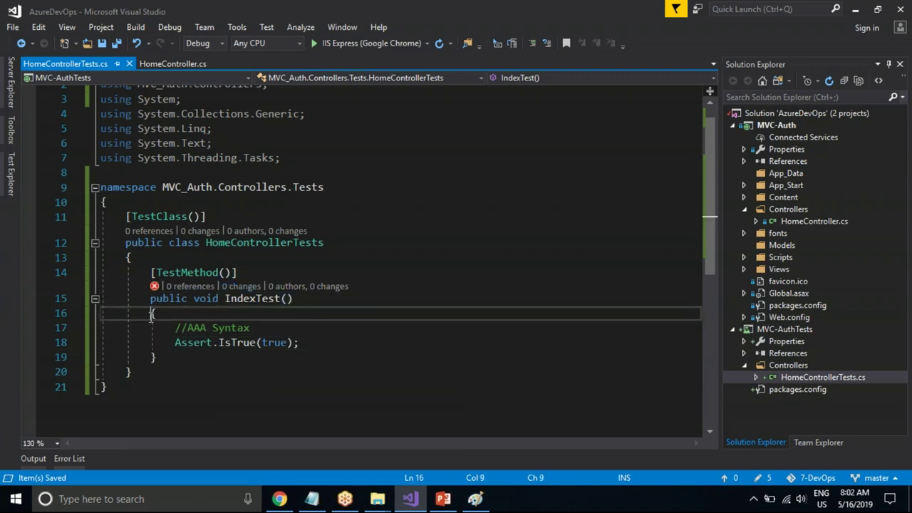
Run all tests from Test Explorer with Ctrl+R, A and confirm IndexTest passes in 15 ms
click(7, 166)
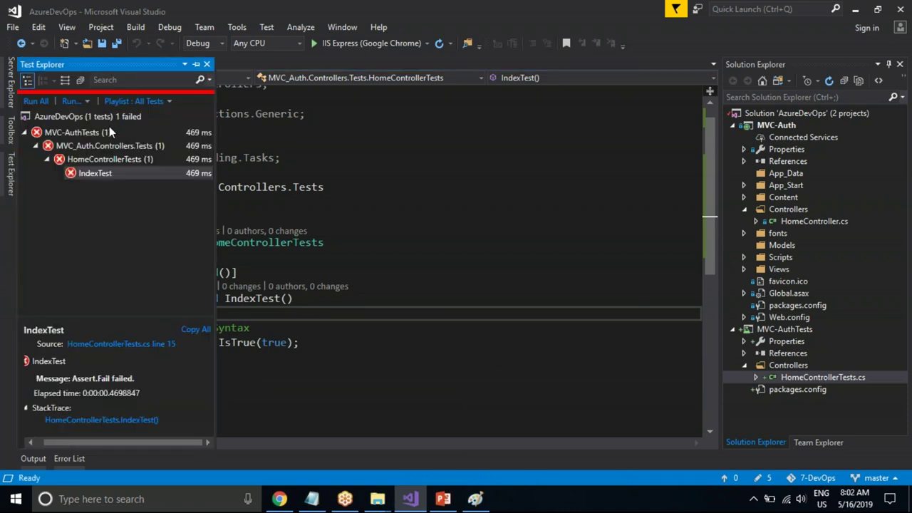
key(ctrl+r)
key(a)
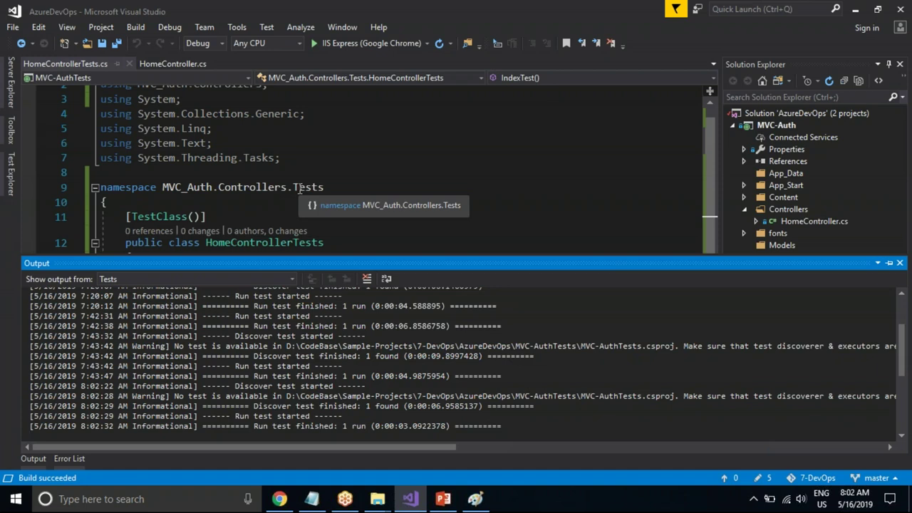
click(2, 173)
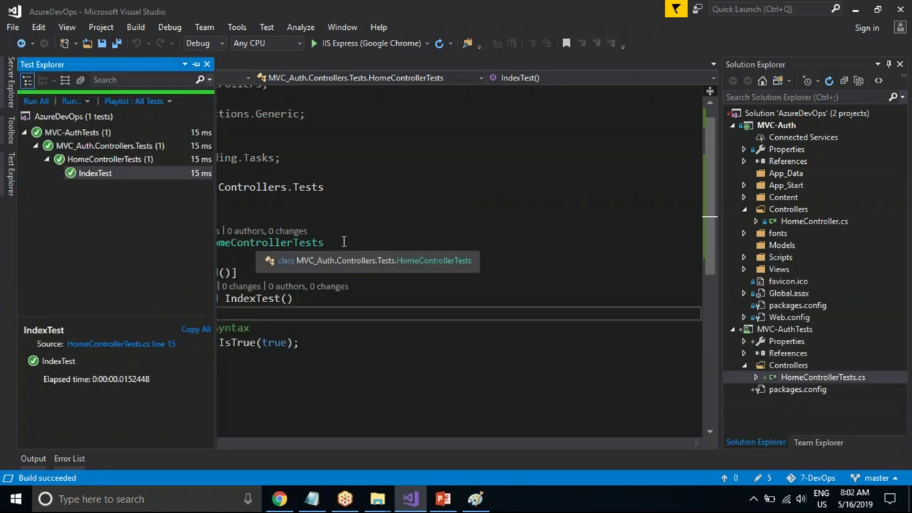
click(310, 301)
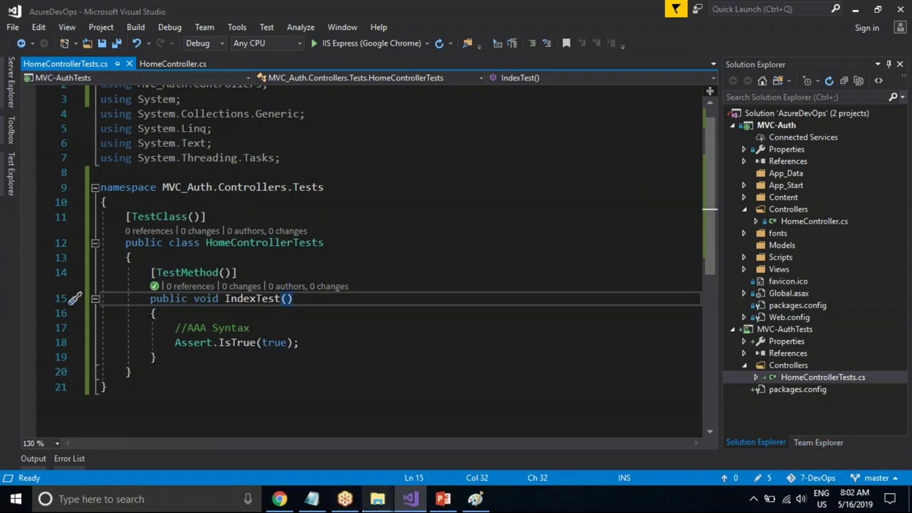
In Chrome, view the GAB-Azure-DevOps repo's Files page, expanding and collapsing the AzureDevOps folder
click(279, 499)
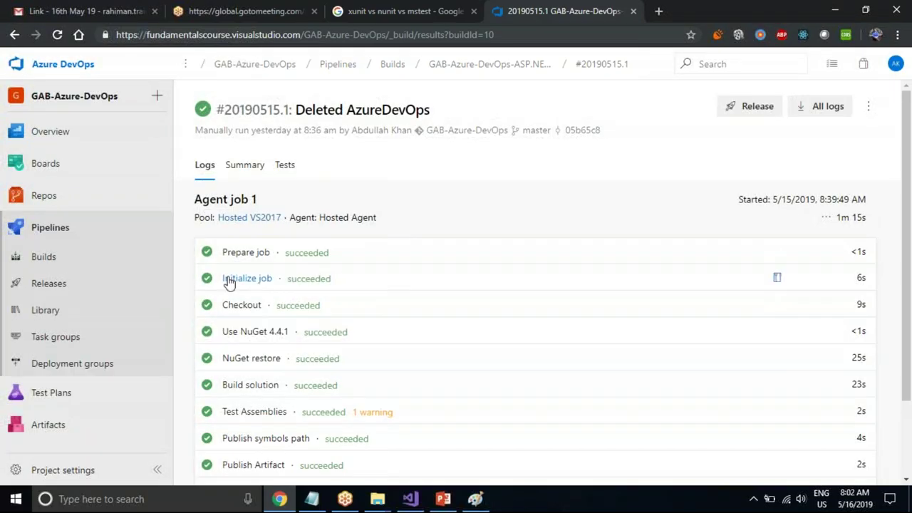
click(53, 197)
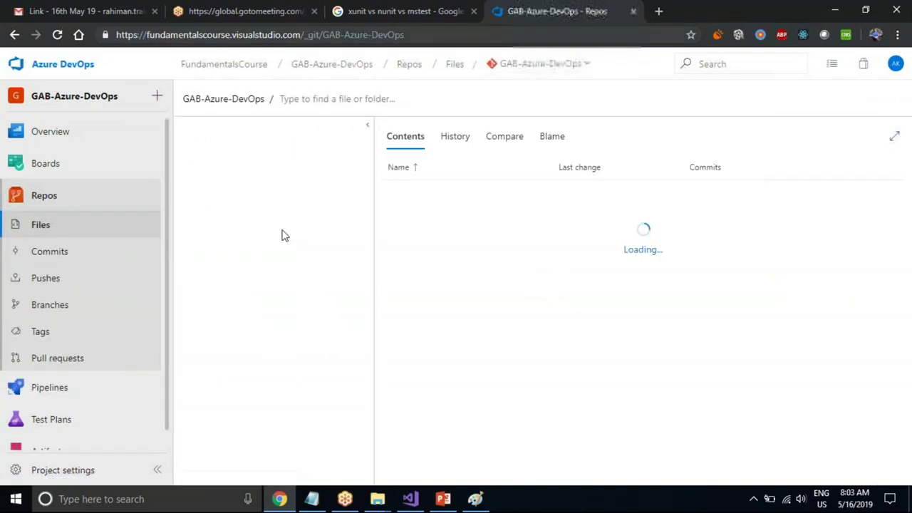
mouse_move(46, 163)
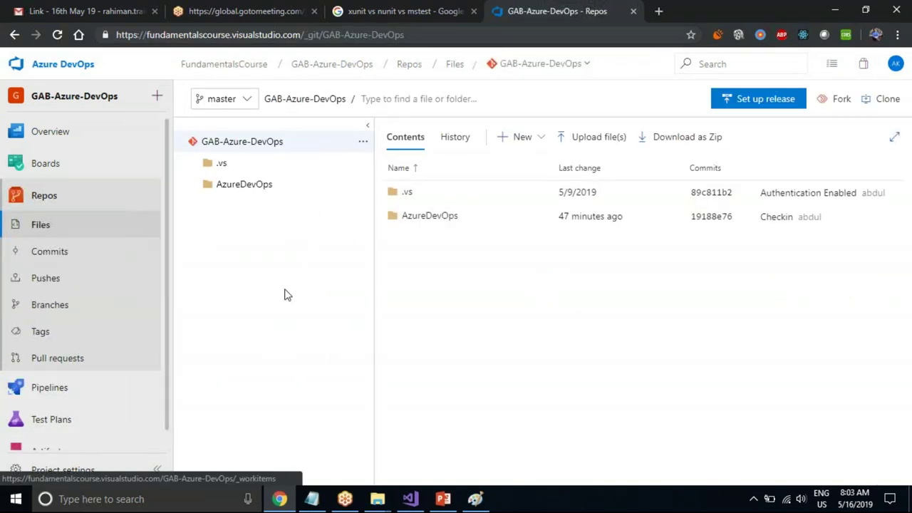
click(197, 186)
click(195, 186)
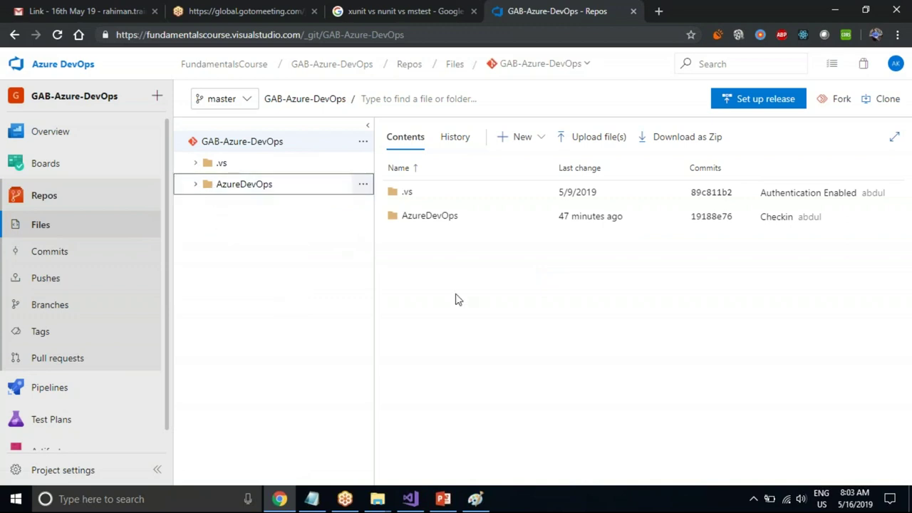
Back in Visual Studio, go to the Changes page in Team Explorer
click(419, 502)
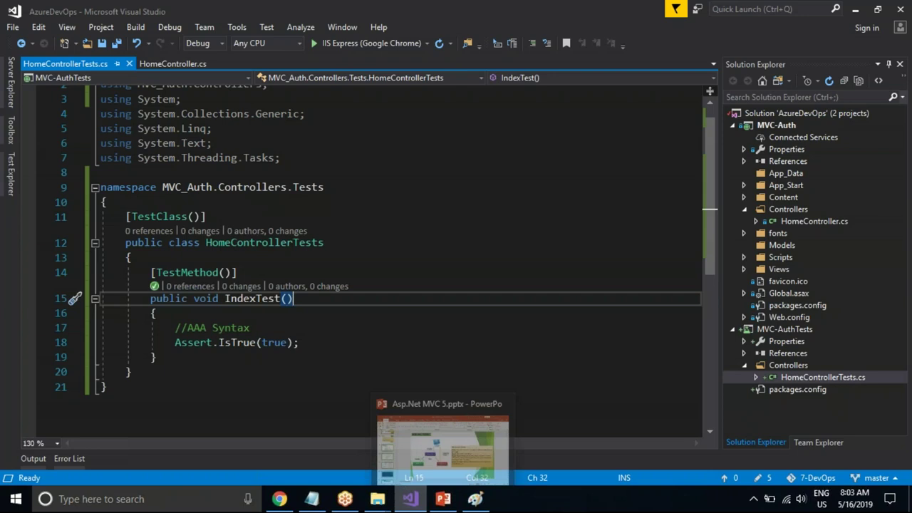
click(815, 442)
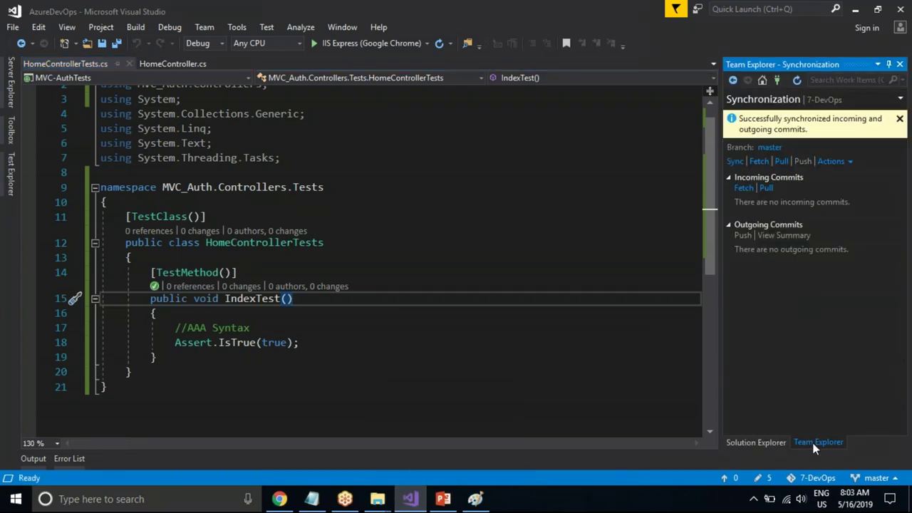
click(761, 81)
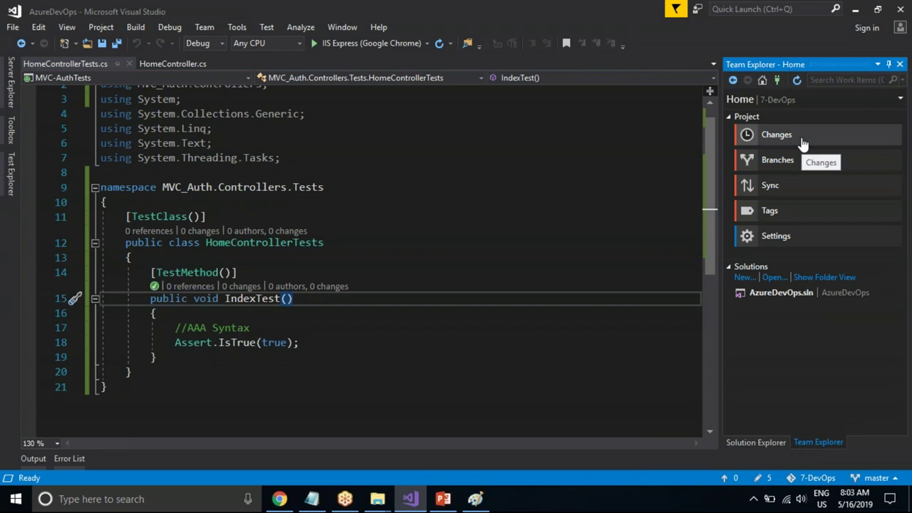
click(802, 142)
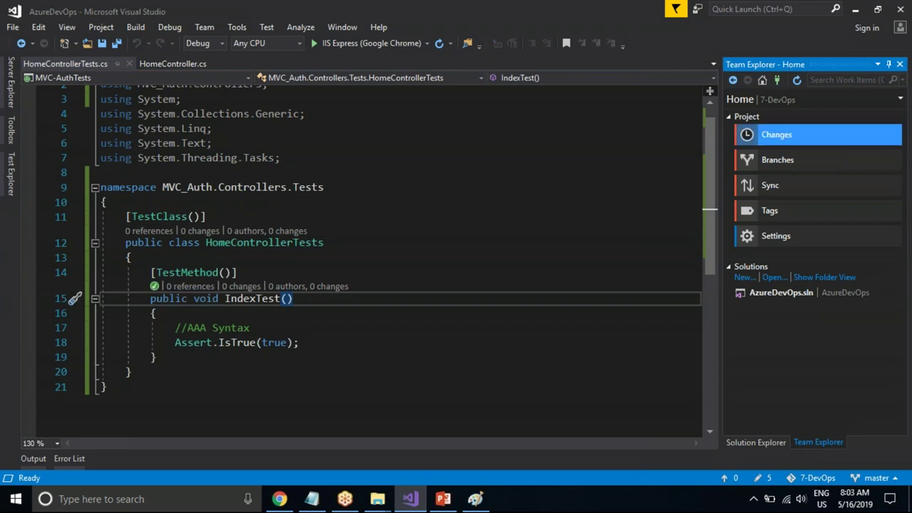
Commit all changes with message 'test cases' and sync, then dismiss the success banner
click(777, 141)
text(tes)
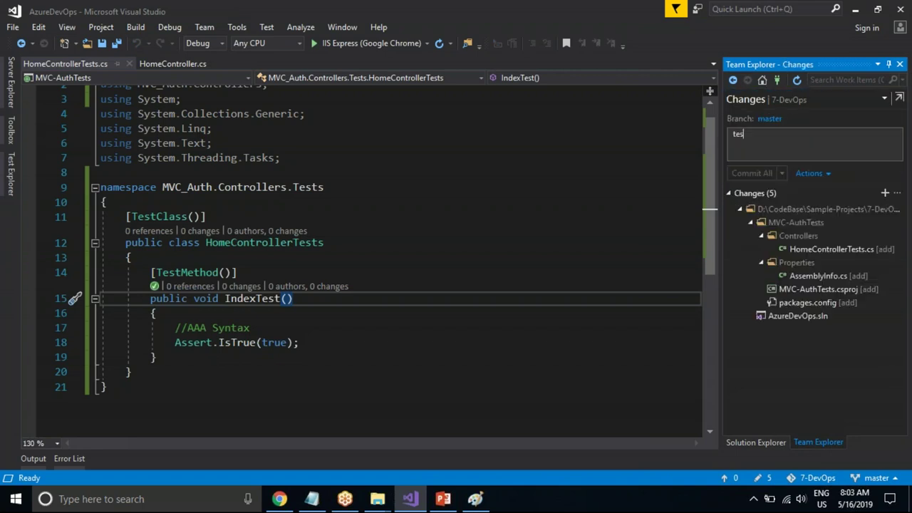
text(t cases)
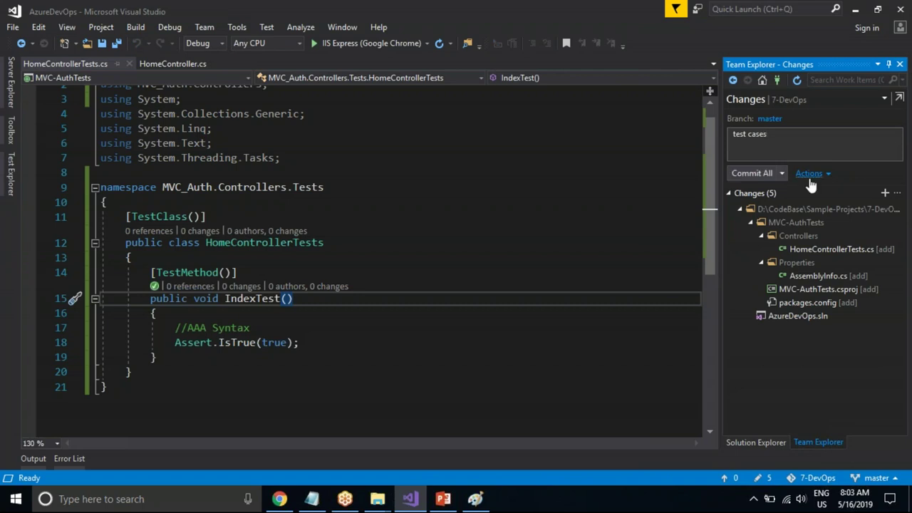
click(786, 176)
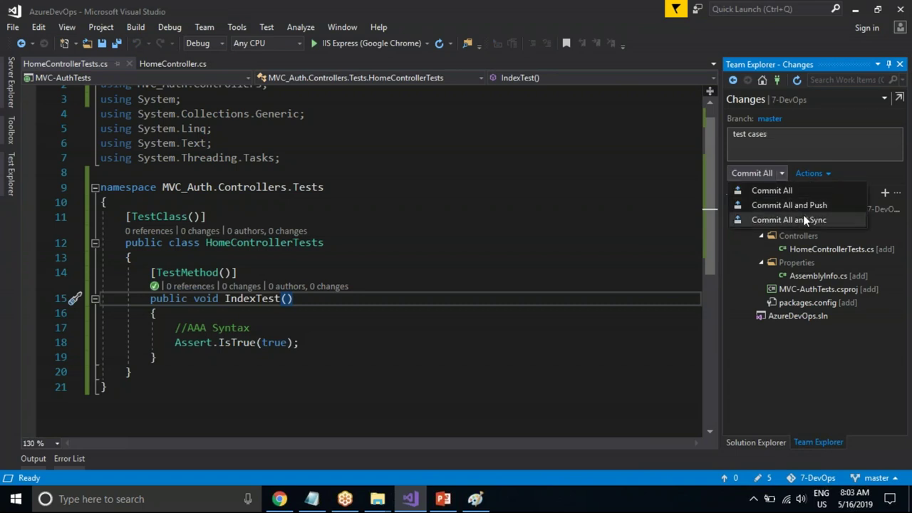
click(803, 214)
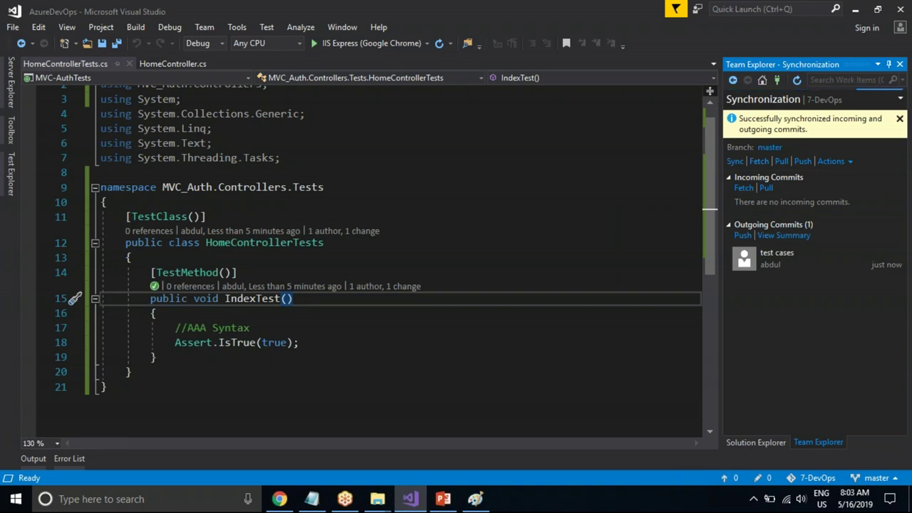
click(898, 119)
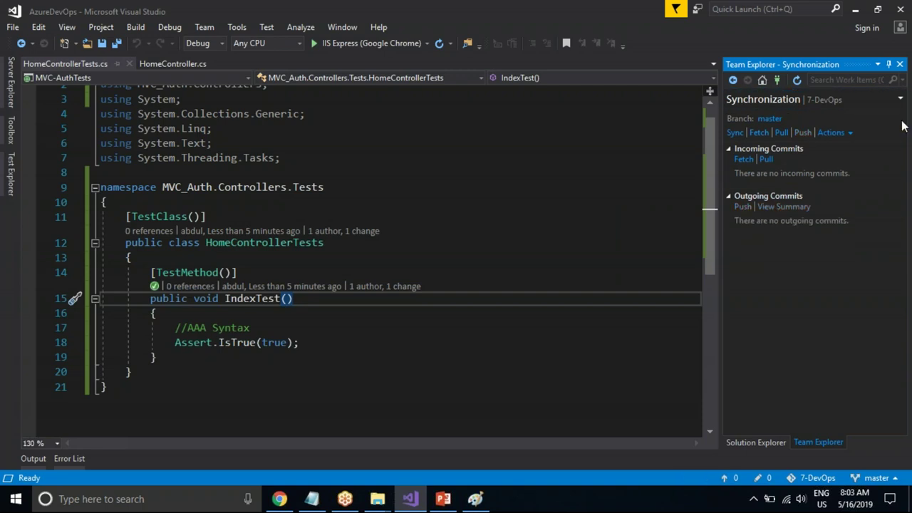
click(279, 498)
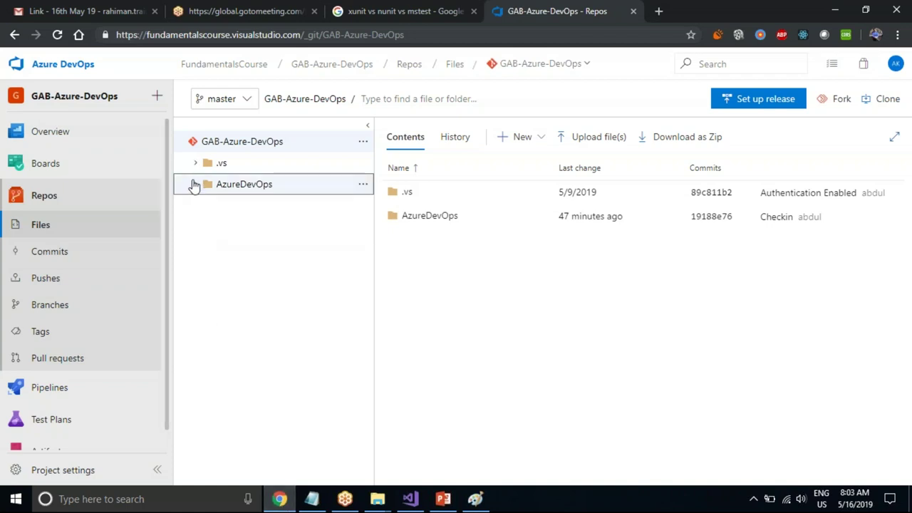
Reload the Azure DevOps repo page to pick up the new commit and expand AzureDevOps
click(195, 185)
mouse_move(122, 168)
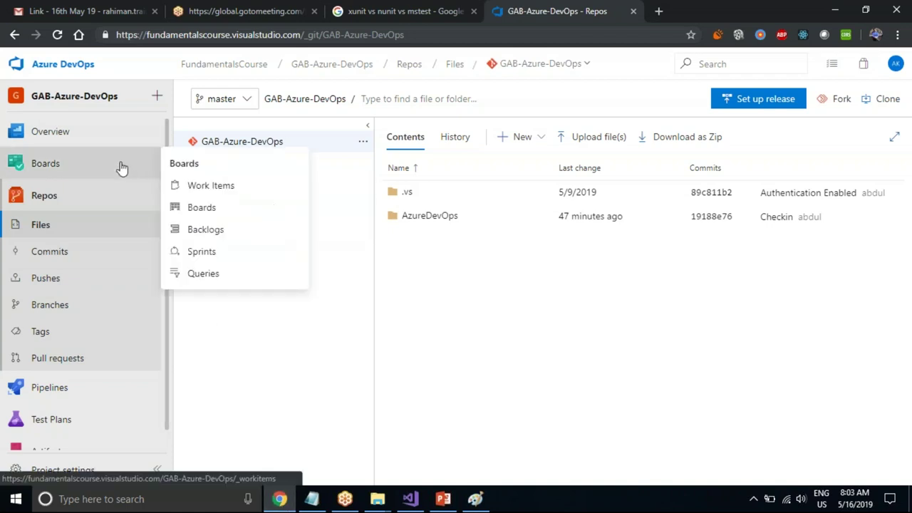
click(57, 34)
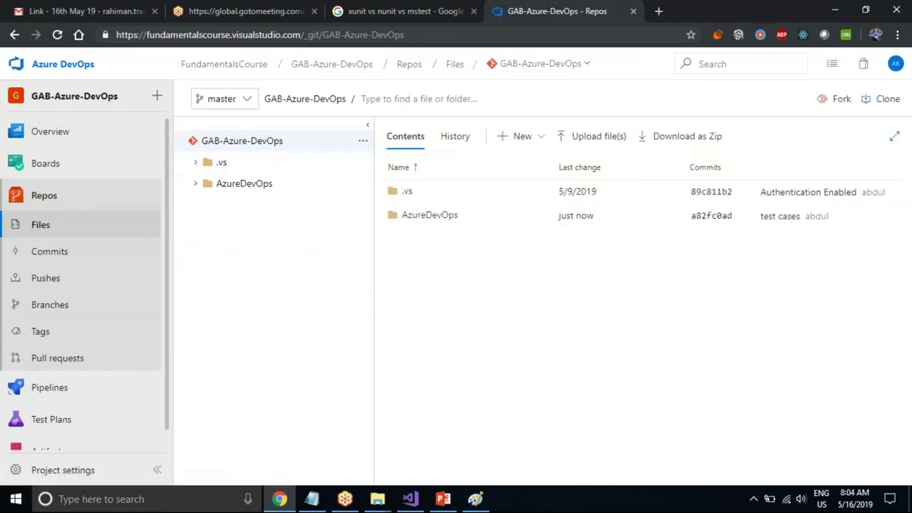
click(198, 184)
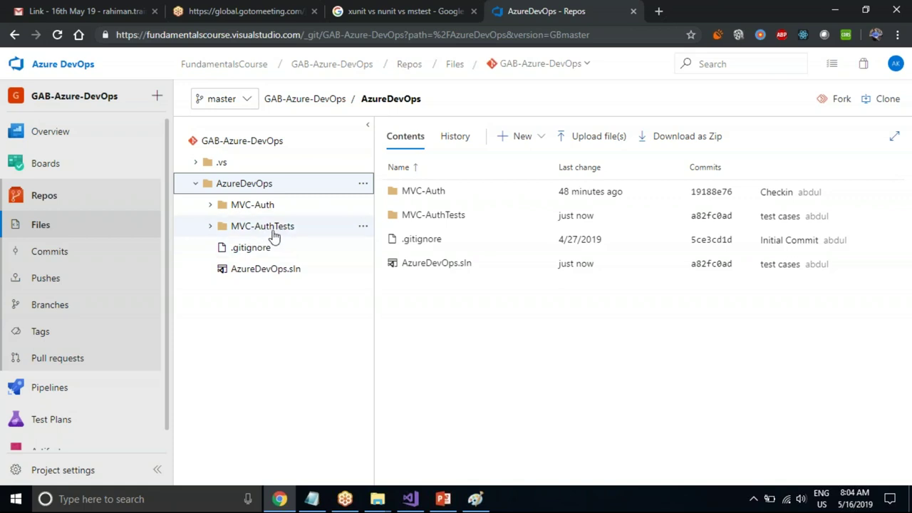
Open MVC-AuthTests > Controllers > HomeControllerTests.cs and review IndexTest's Assert.IsTrue(true) code
click(275, 235)
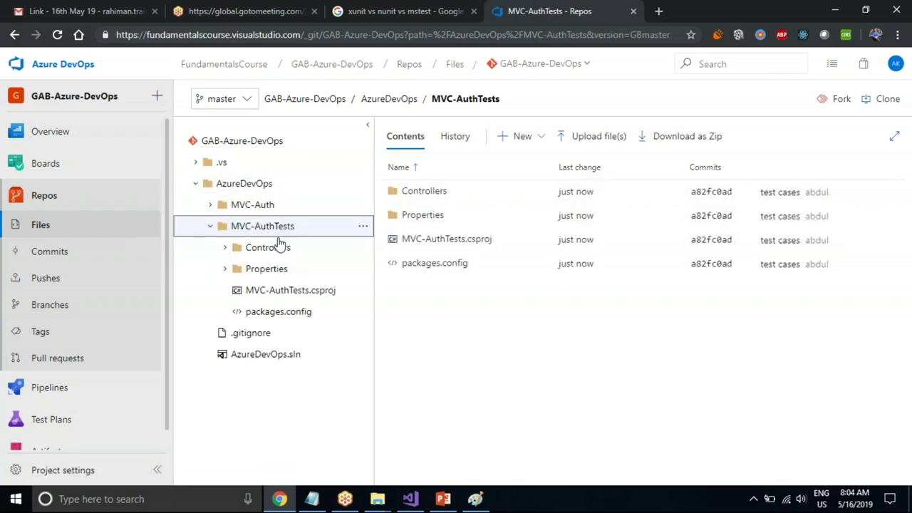
click(280, 251)
click(285, 269)
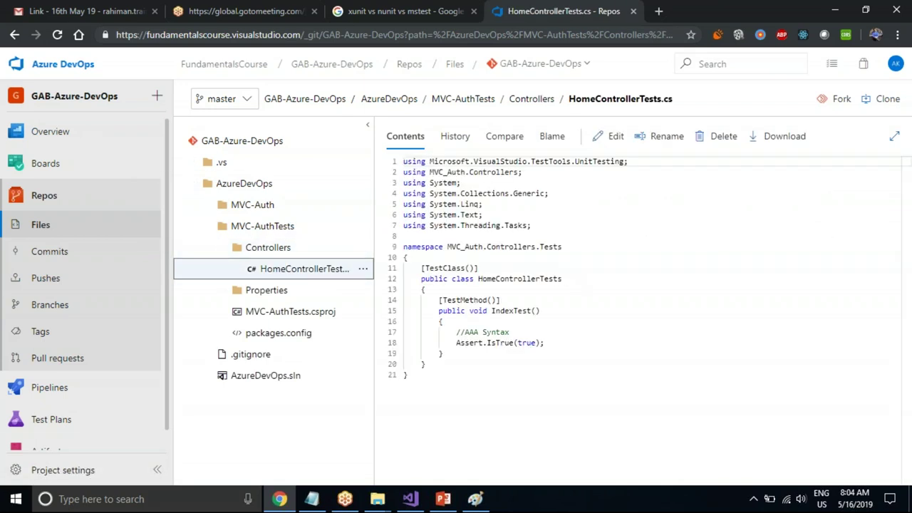
click(529, 307)
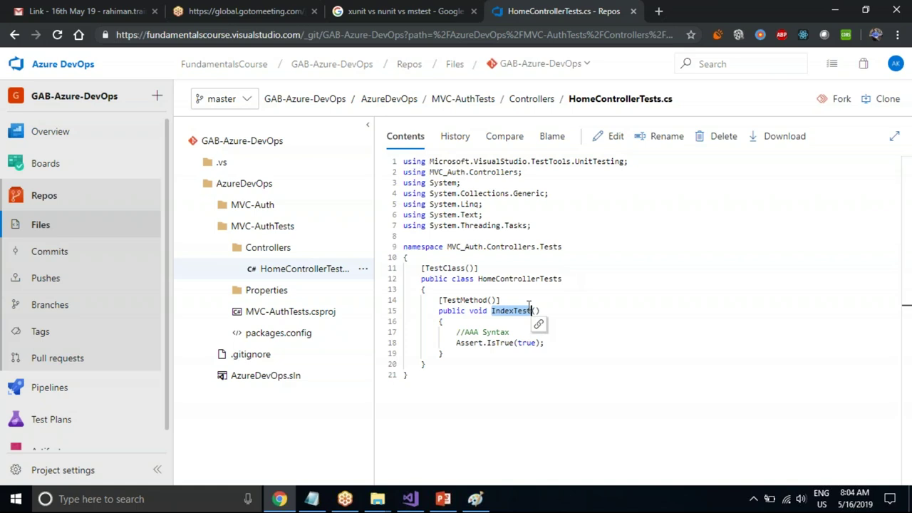
click(491, 352)
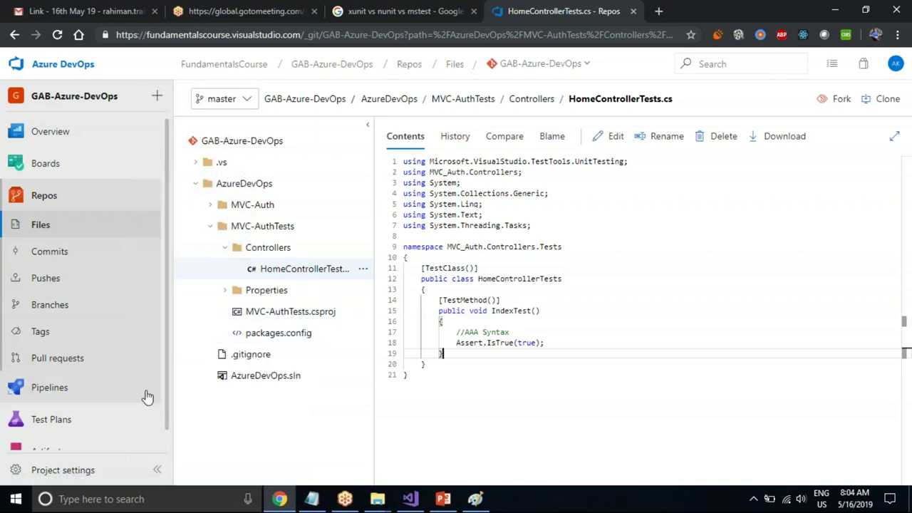
mouse_move(147, 397)
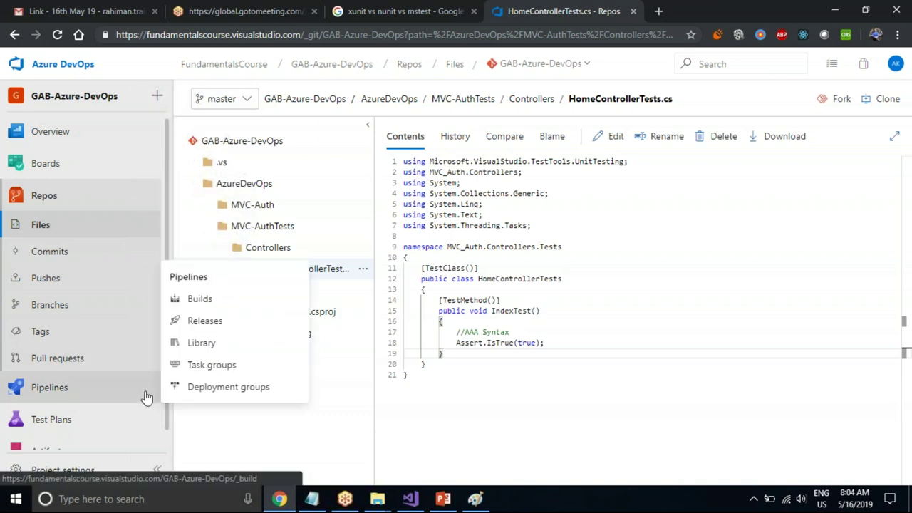
Go to Pipelines > Builds and select the GAB-Azure-DevOps-ASP.NET-CI (1) pipeline
click(200, 302)
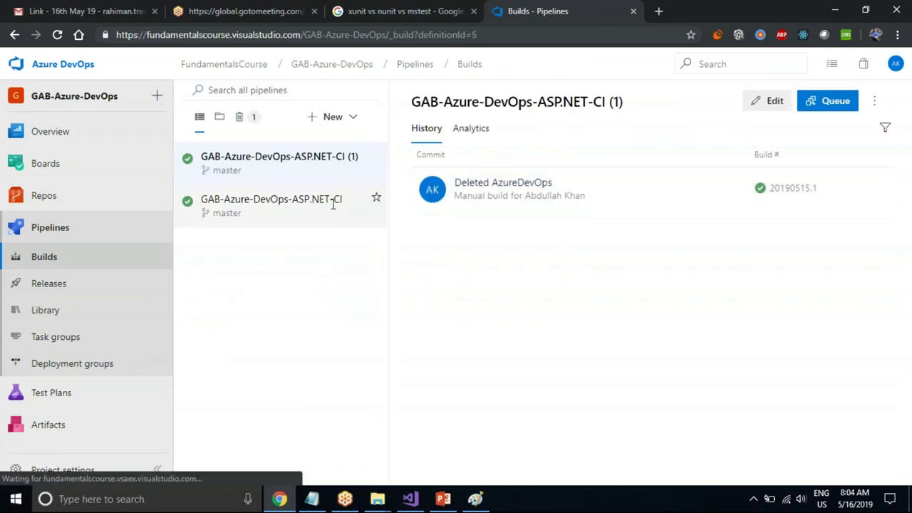
click(333, 204)
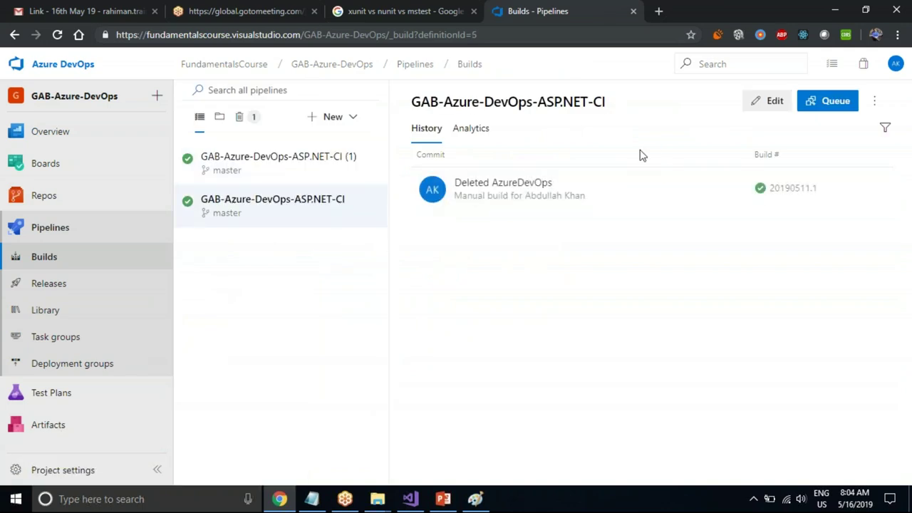
click(317, 173)
Inspect the pipeline's tasks in the Edit view, then go back to its build history
click(759, 104)
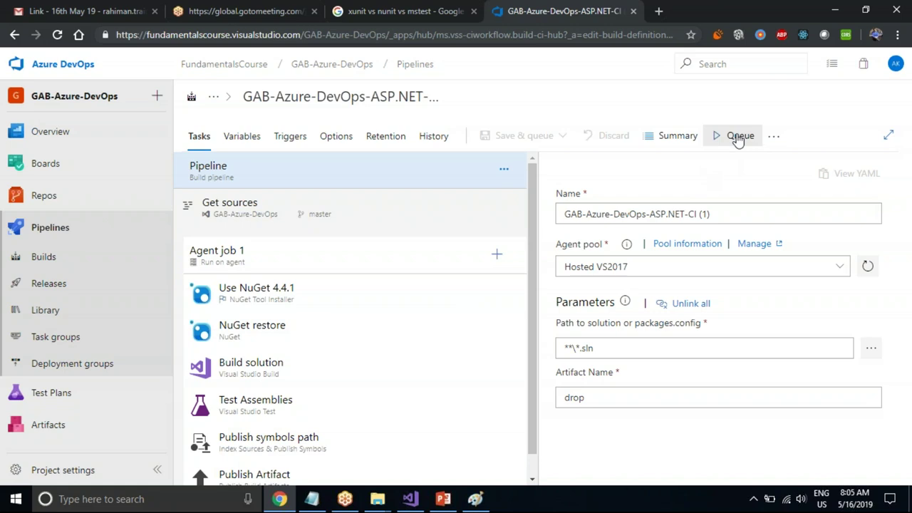
scroll(534, 255, down, 1)
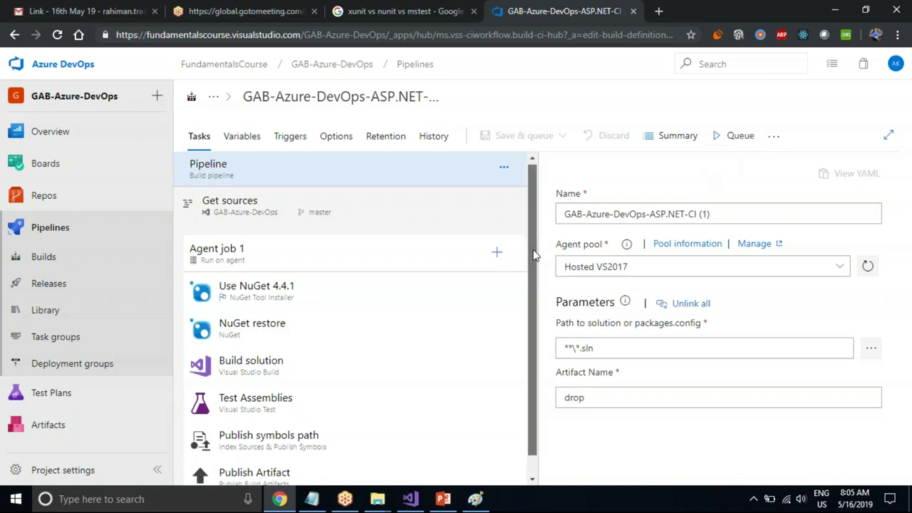
scroll(534, 254, down, 1)
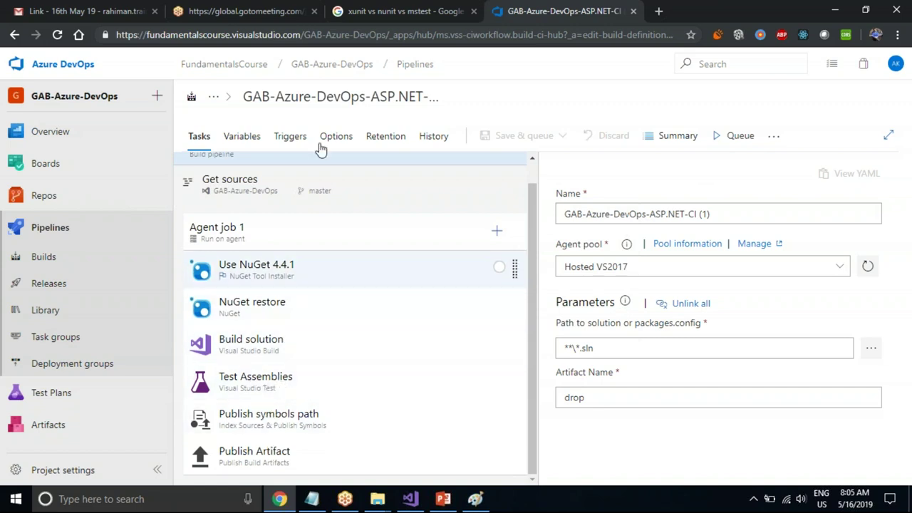
click(13, 36)
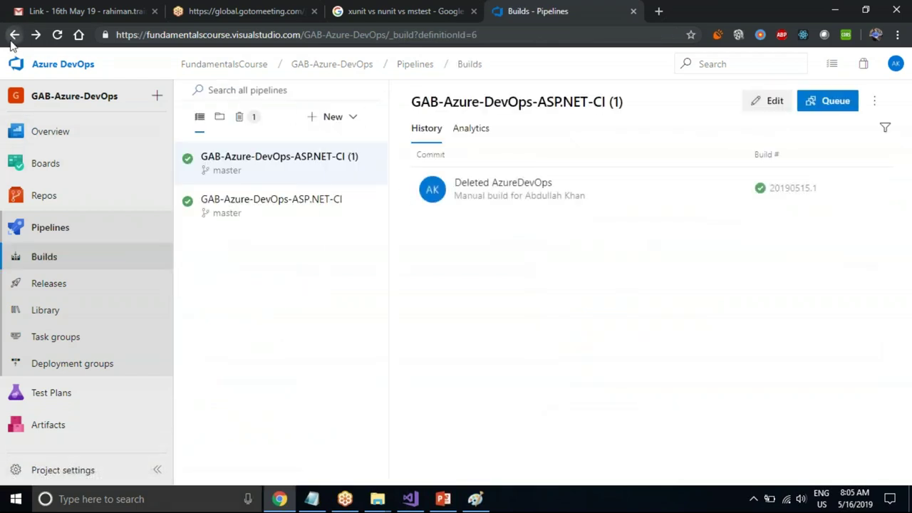
click(13, 36)
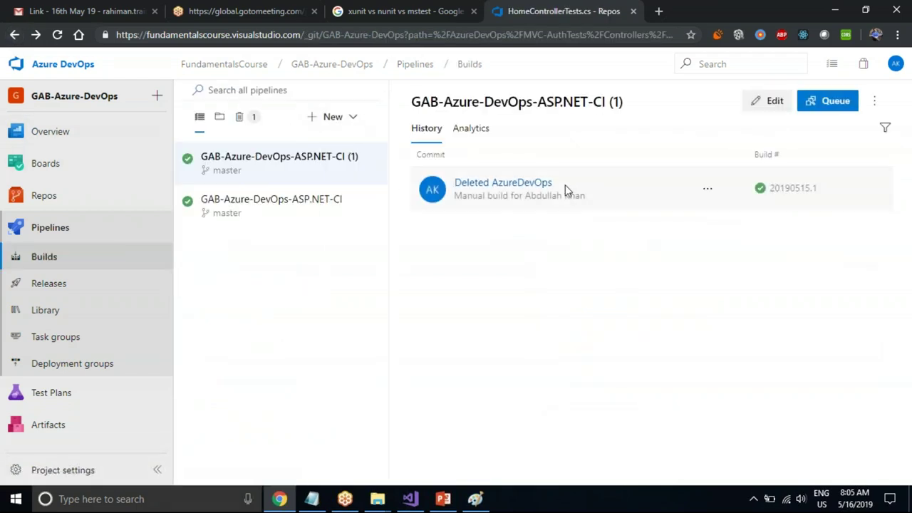
mouse_move(64, 201)
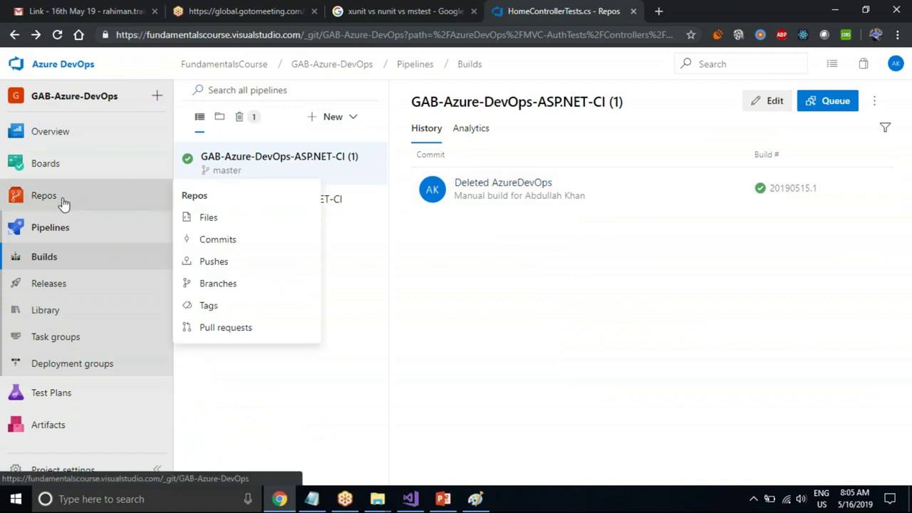
click(45, 258)
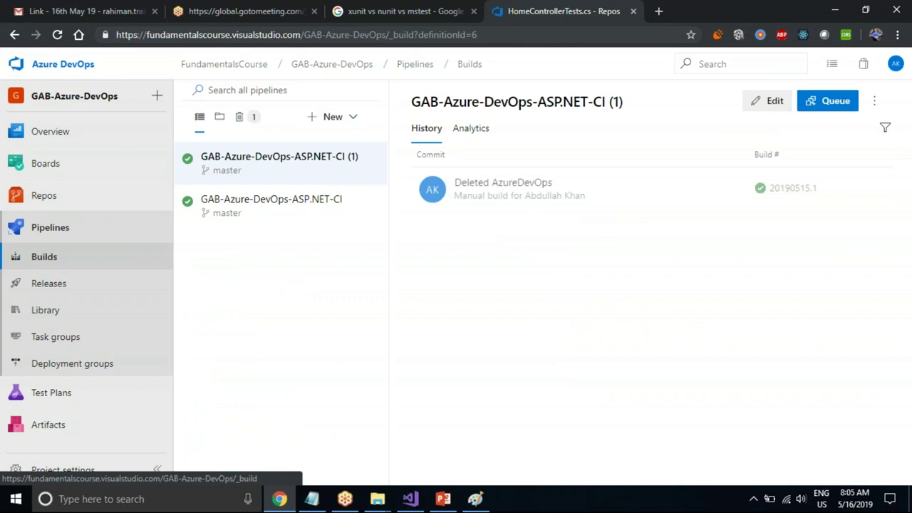
click(510, 185)
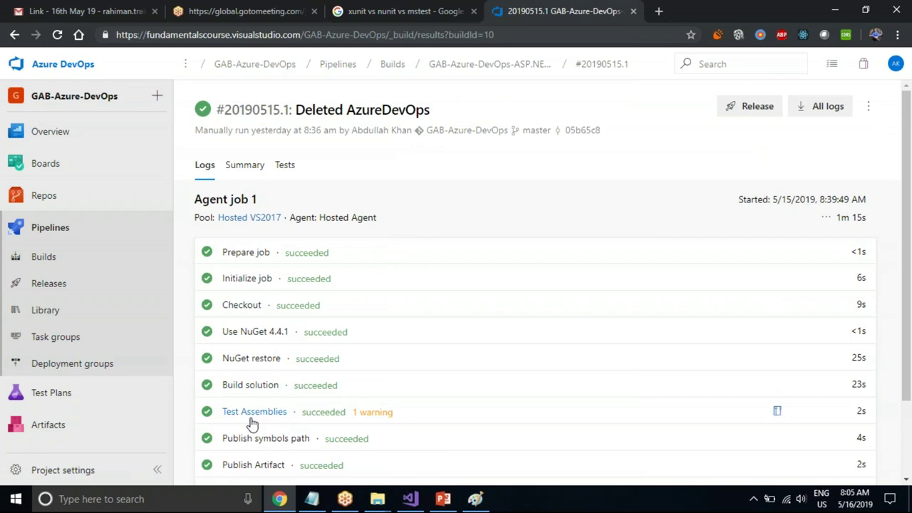
click(391, 417)
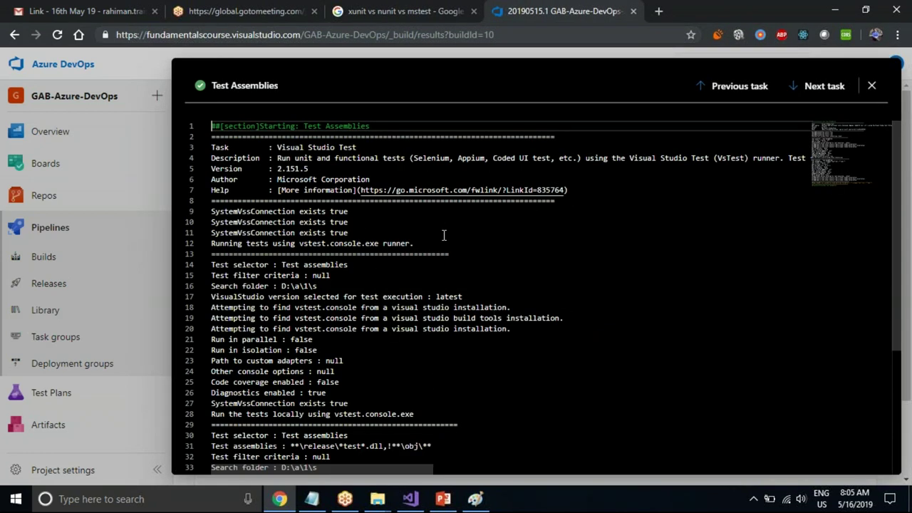
click(871, 87)
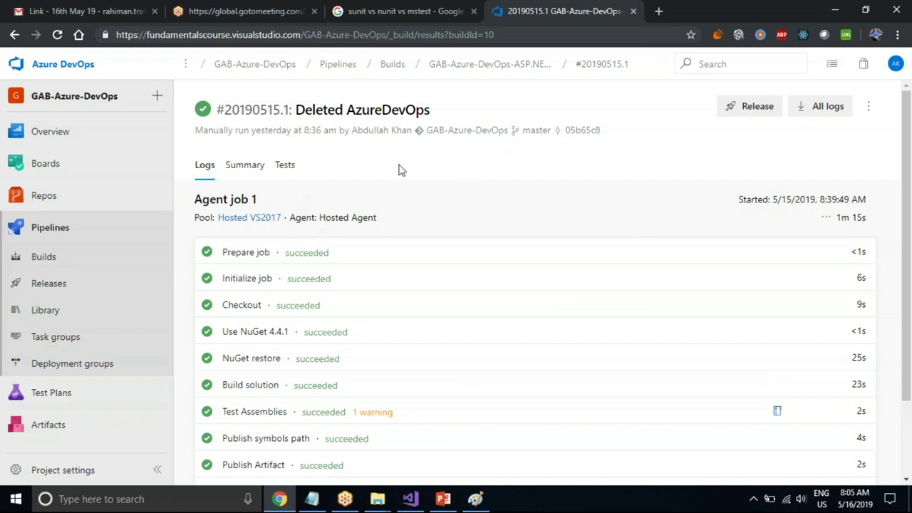
click(54, 260)
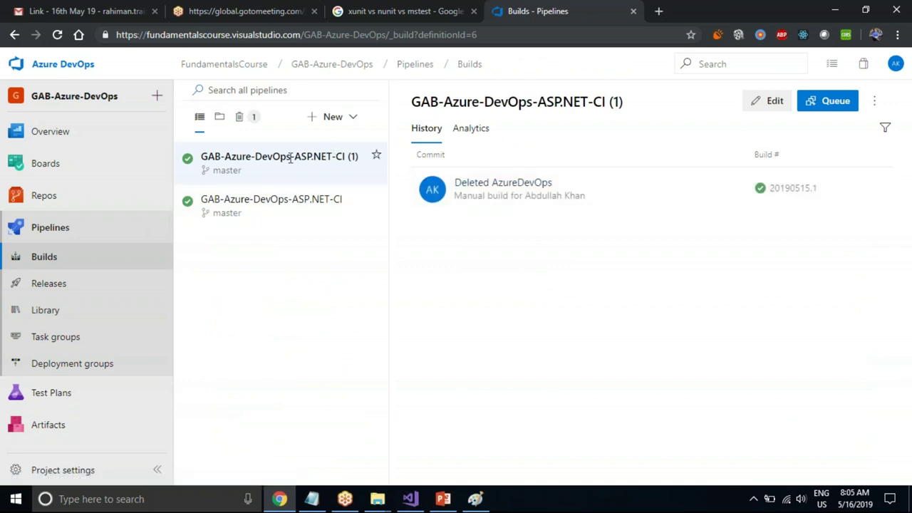
Queue a new CI (1) build and open the resulting 'test cases' run, 20190516.1
click(841, 111)
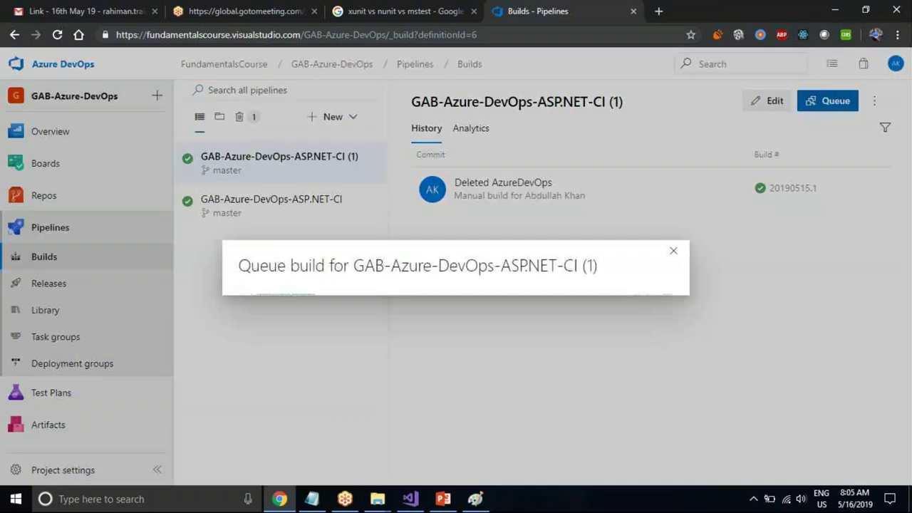
click(563, 470)
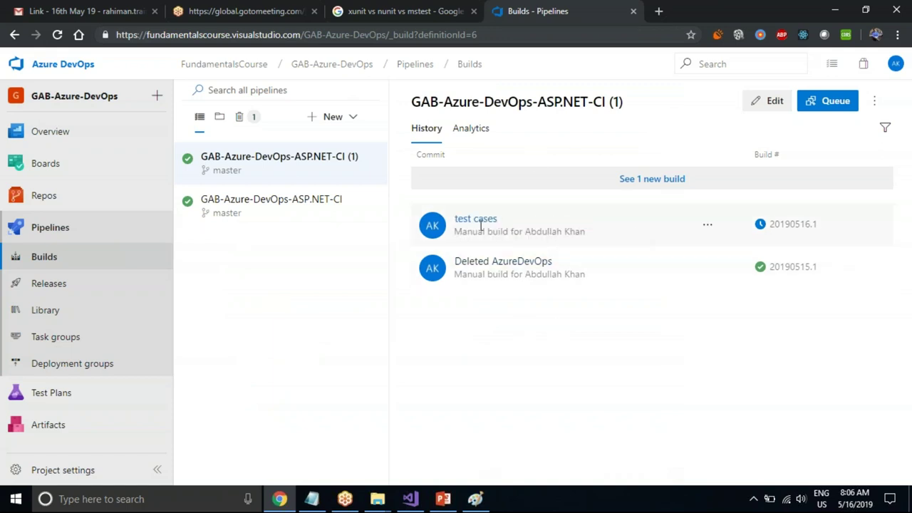
click(476, 219)
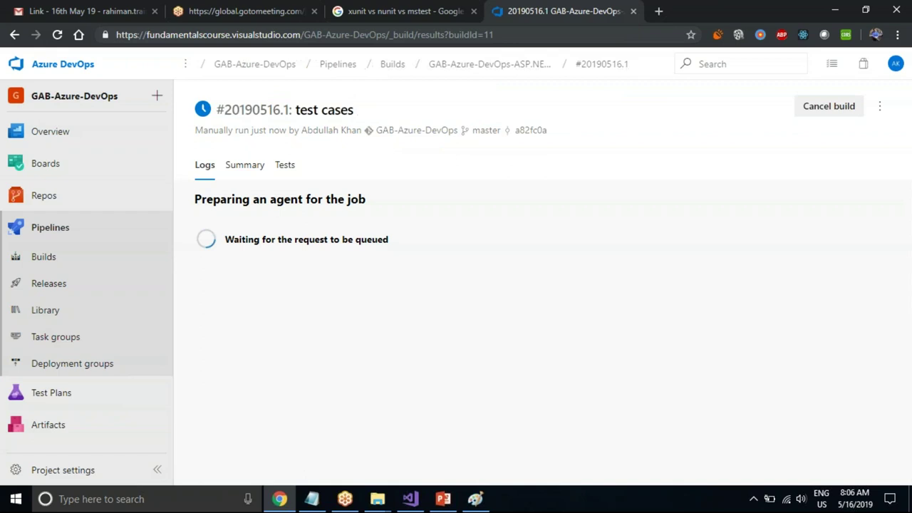
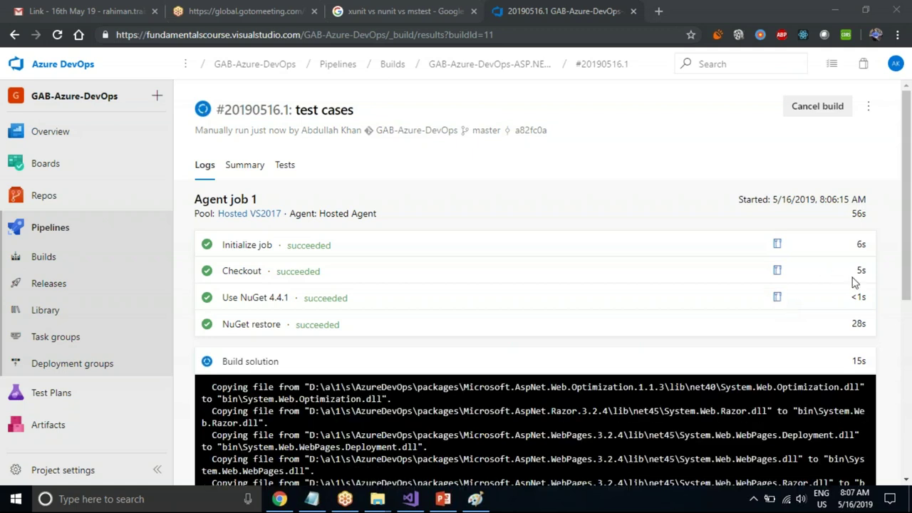
Review the Test Assemblies log of build #20190516.1, then close the log panel
drag(904, 253, 909, 326)
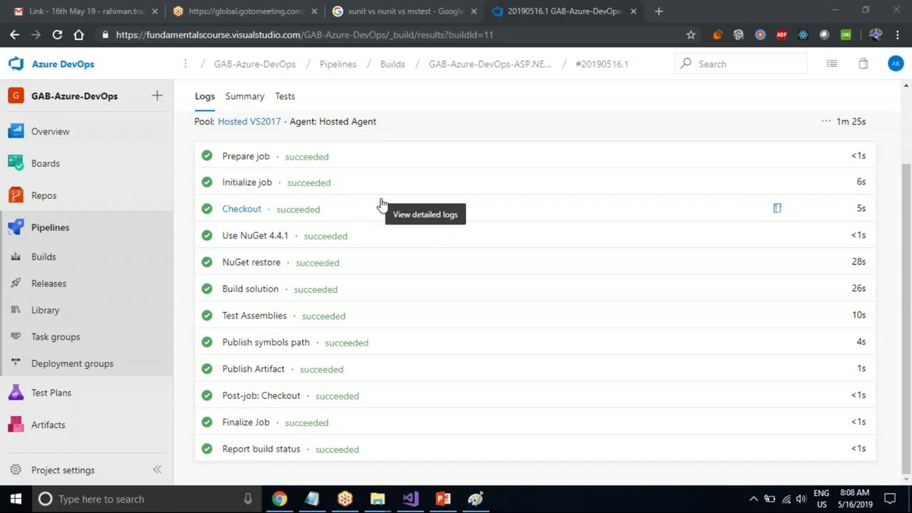
click(333, 323)
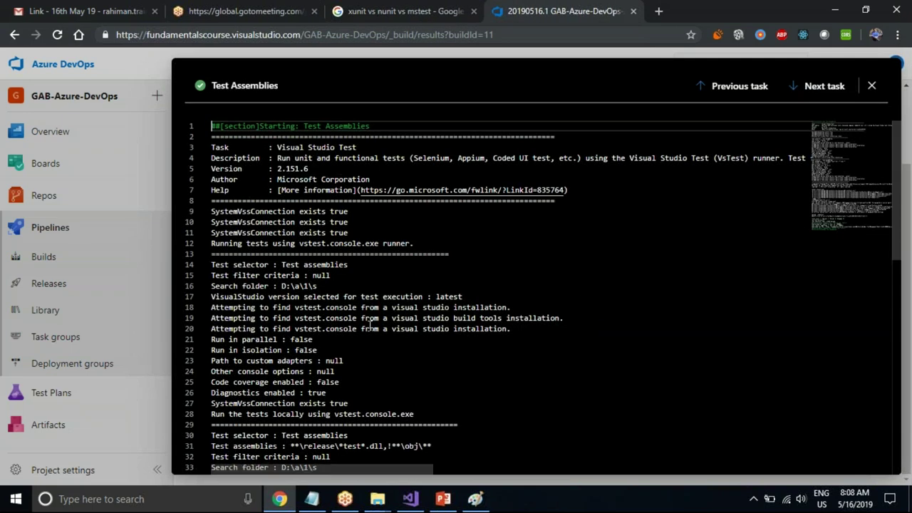
click(871, 85)
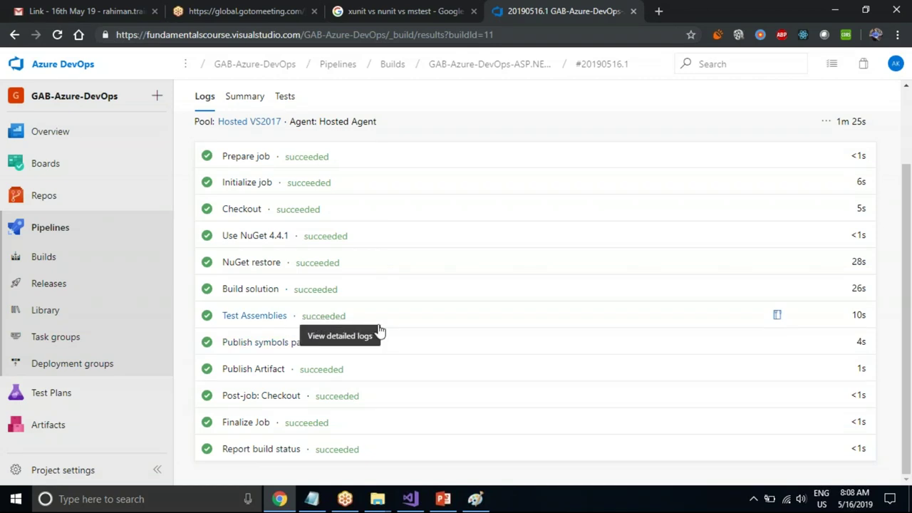
Browse the AzureDevOps > MVC-AuthTests repo folder, then show the ASP.NET-CI (1) build history
click(92, 203)
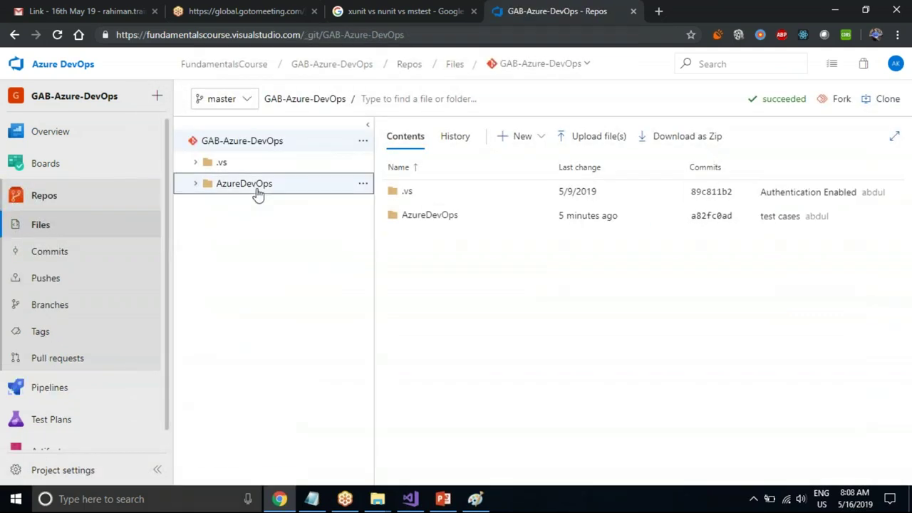
click(257, 191)
click(258, 231)
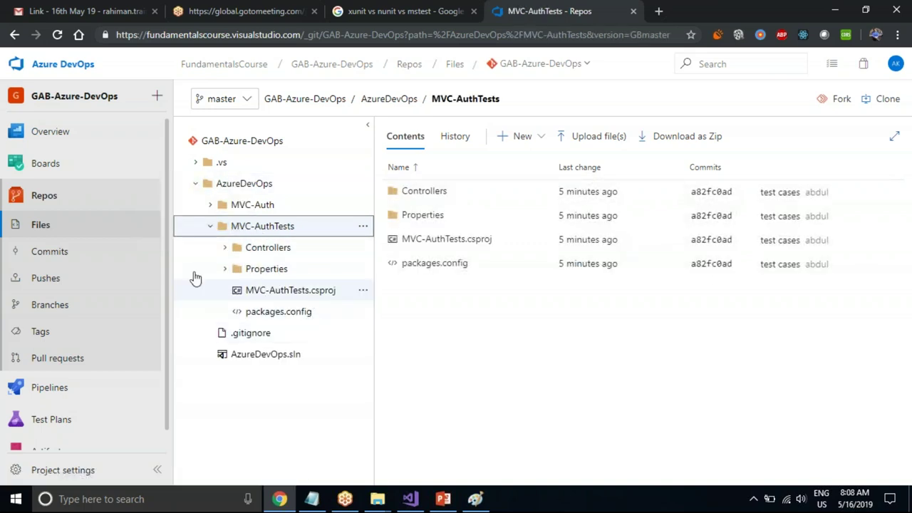
mouse_move(32, 394)
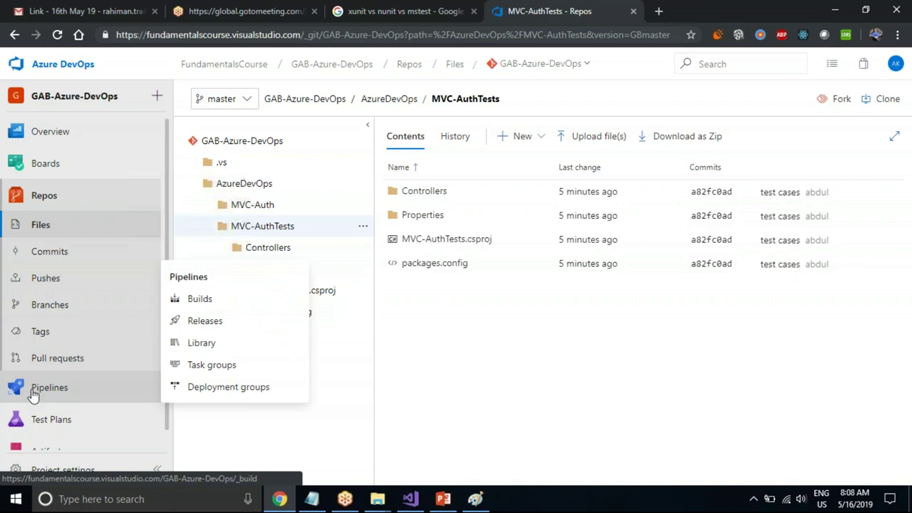
click(208, 299)
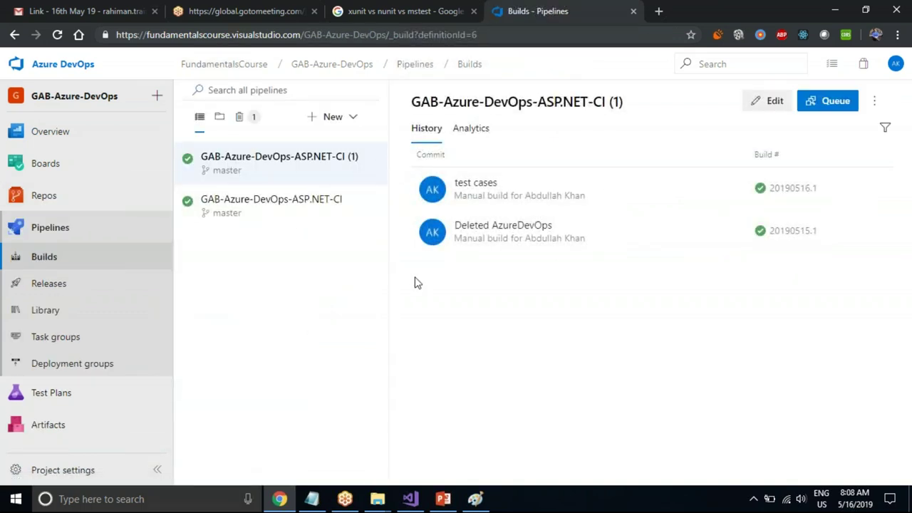
click(475, 183)
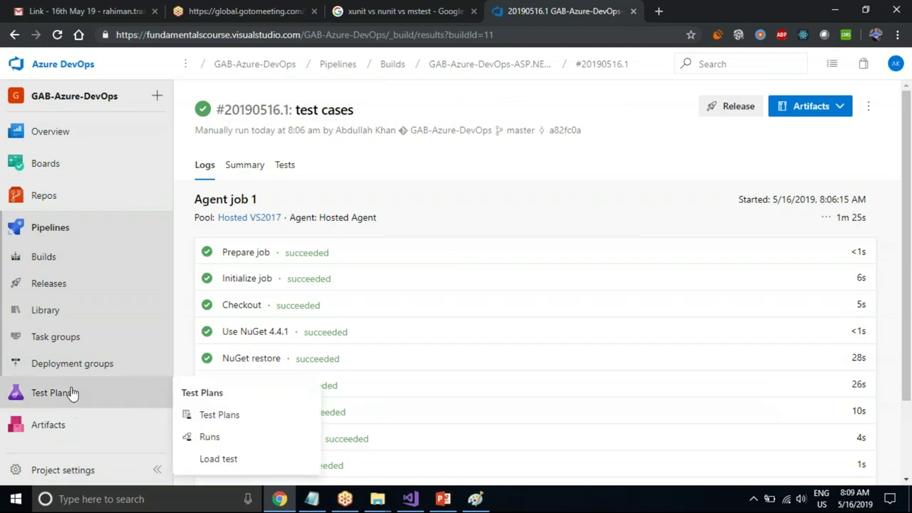
click(66, 264)
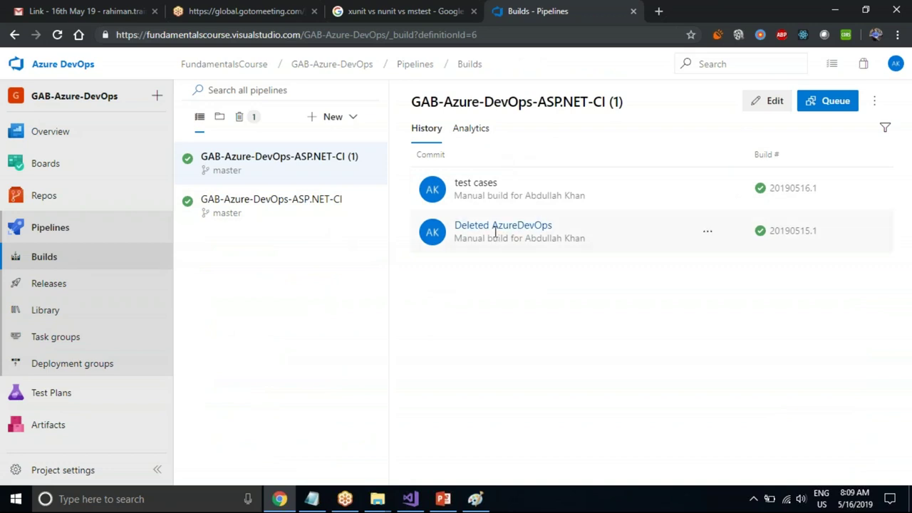
click(499, 233)
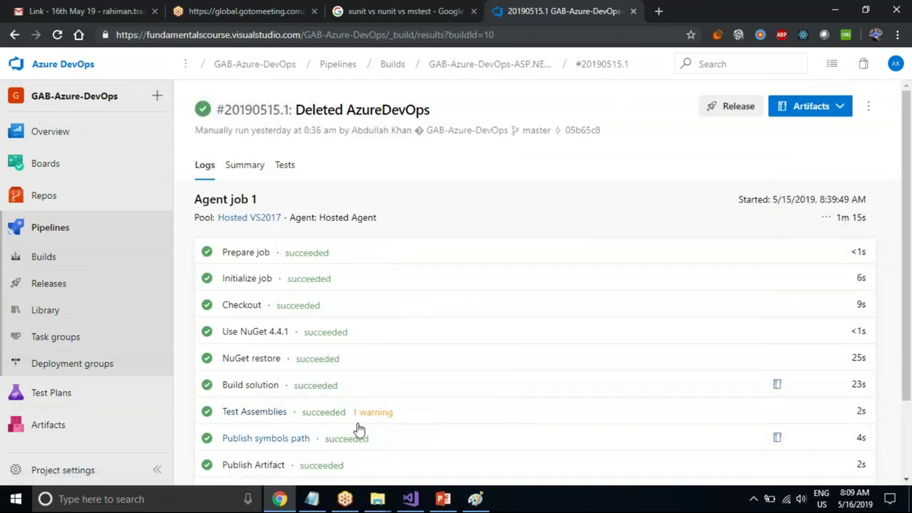
click(43, 259)
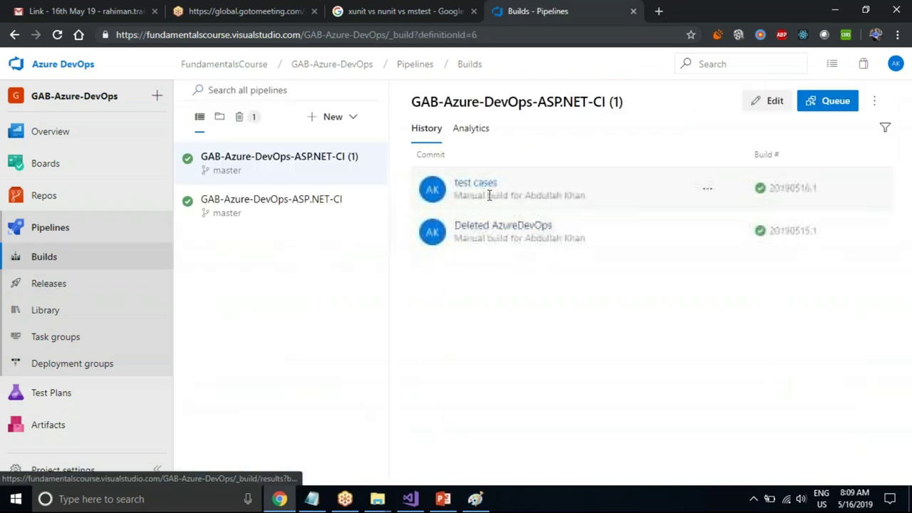
click(485, 187)
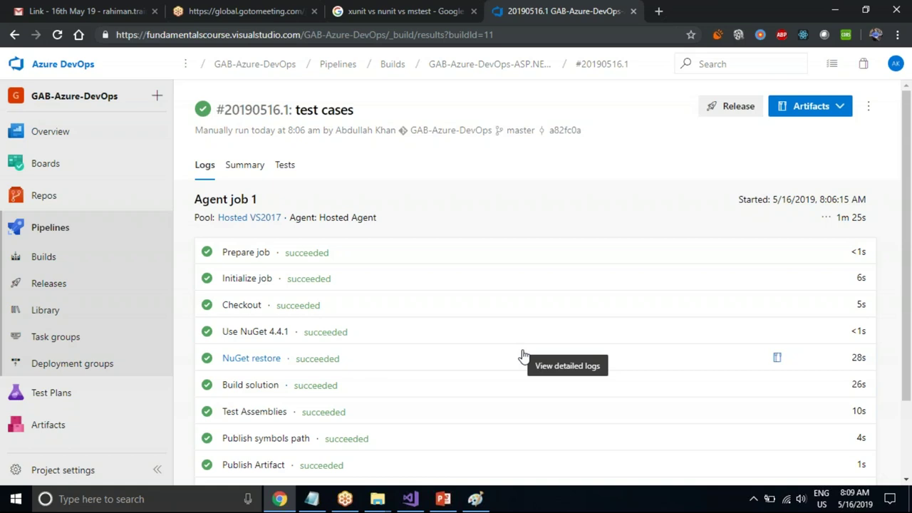
click(61, 263)
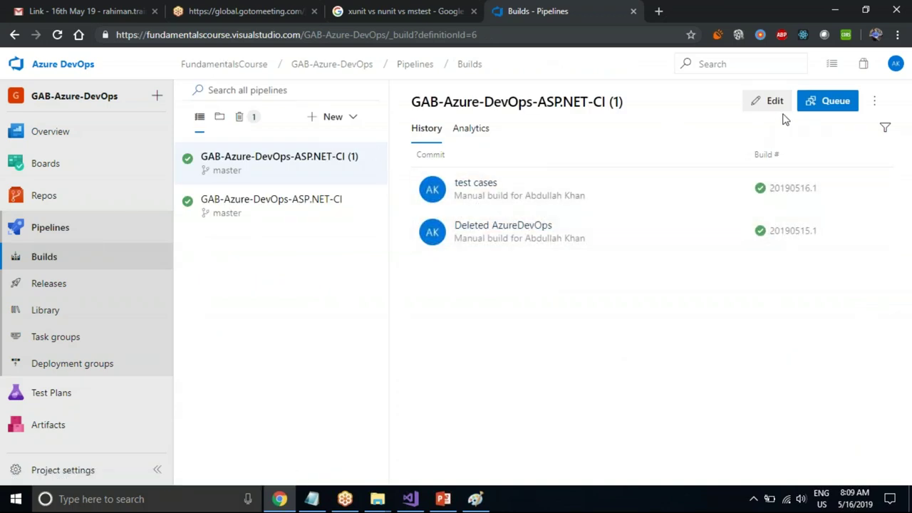
Start a new build pipeline with Azure Repos Git as the code source
click(340, 121)
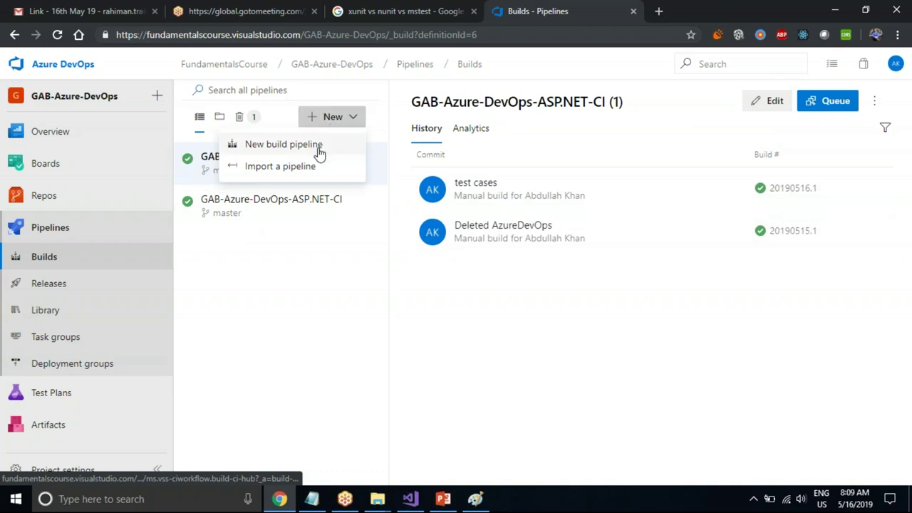
click(318, 148)
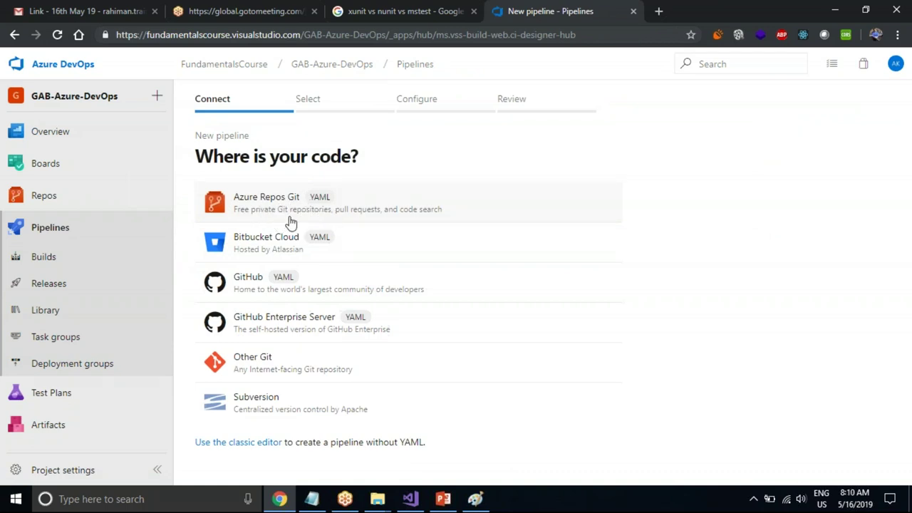
click(291, 223)
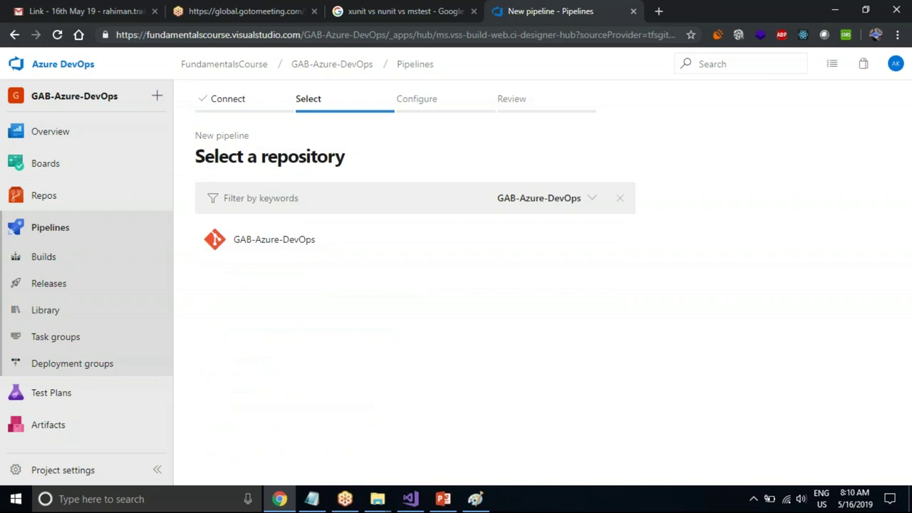
click(15, 35)
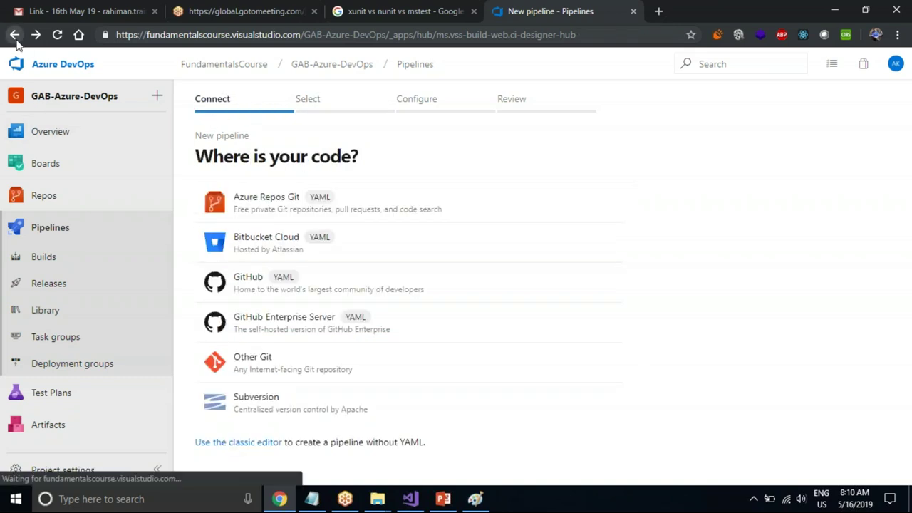
click(342, 203)
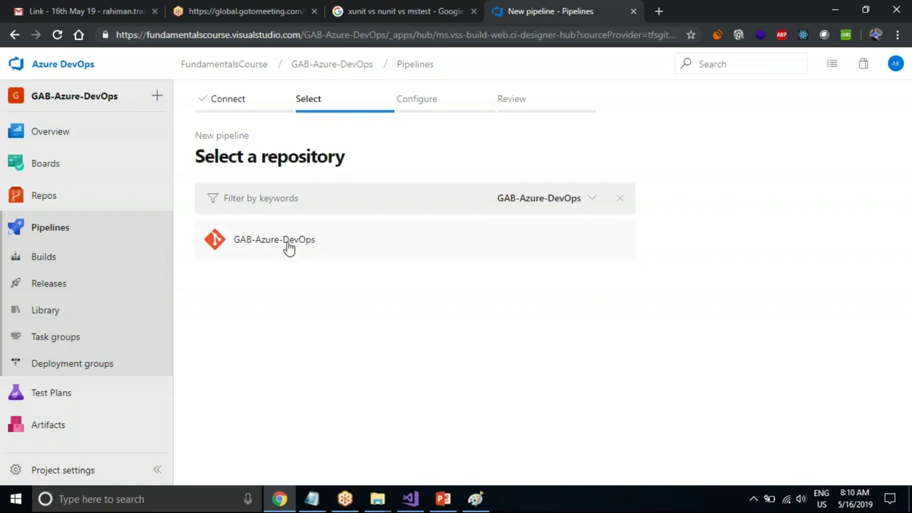
Select the GAB-Azure-DevOps repository and the ASP.NET template, then begin Save and run
click(288, 247)
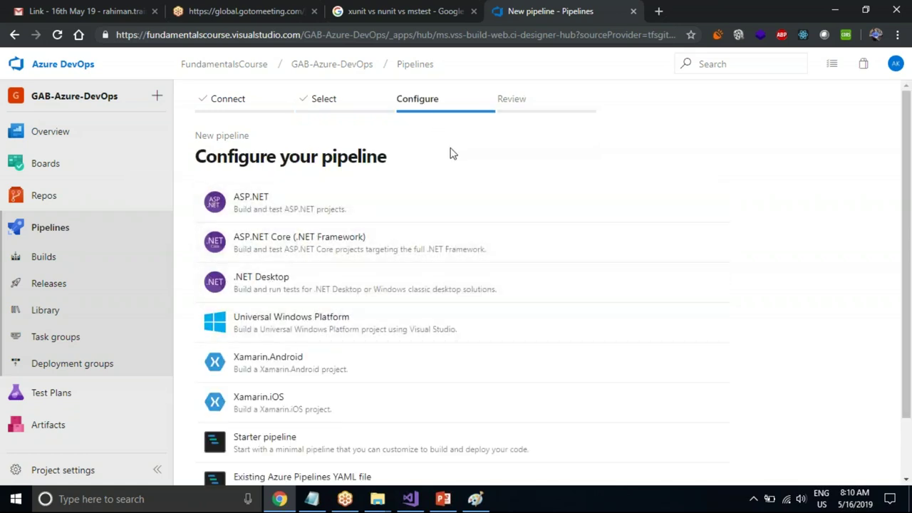
click(311, 209)
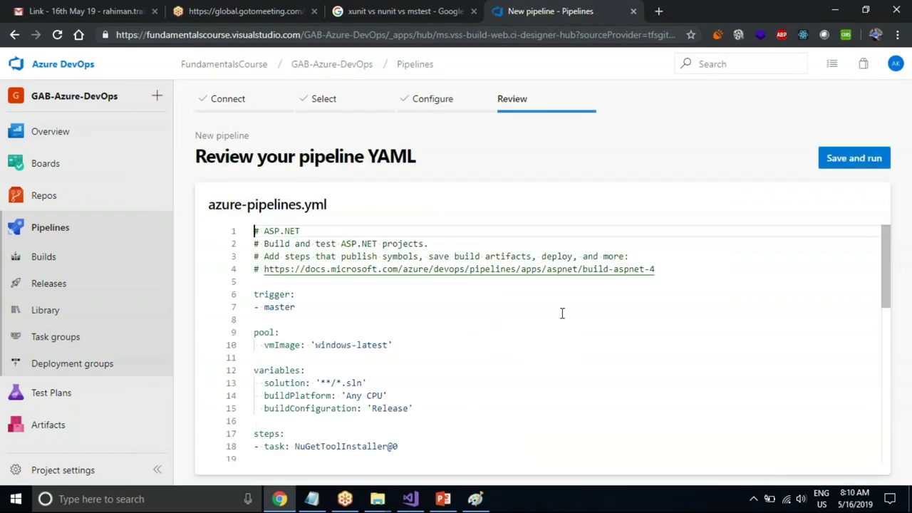
click(858, 157)
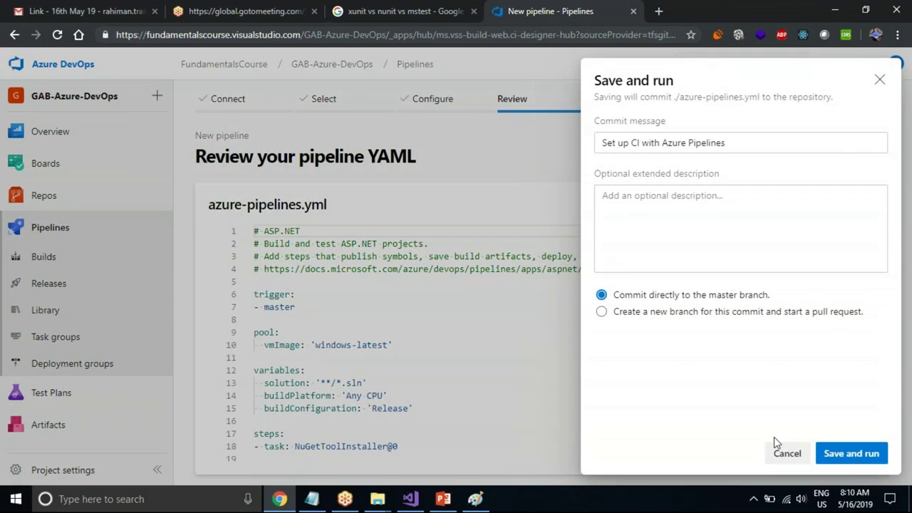
Commit azure-pipelines.yml to master and follow build #20190516.1 until it succeeds in 1m 22s
click(852, 456)
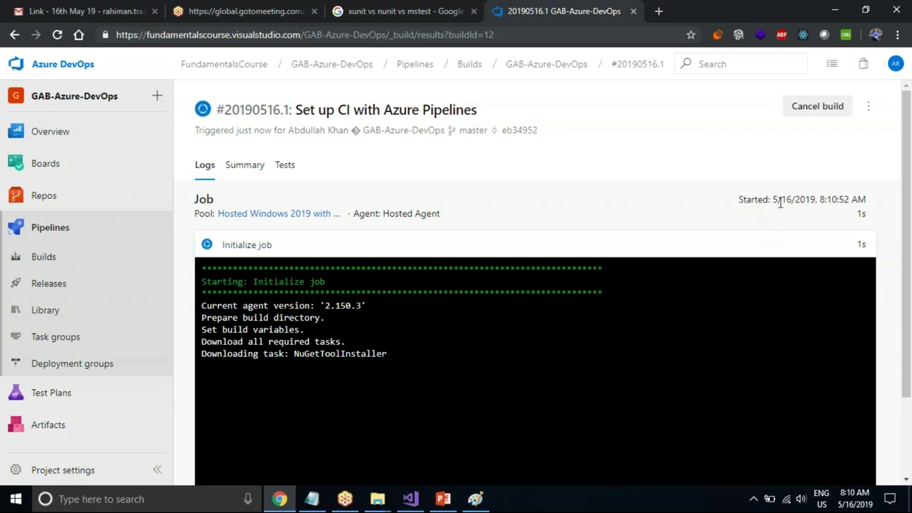
scroll(908, 199, down, 2)
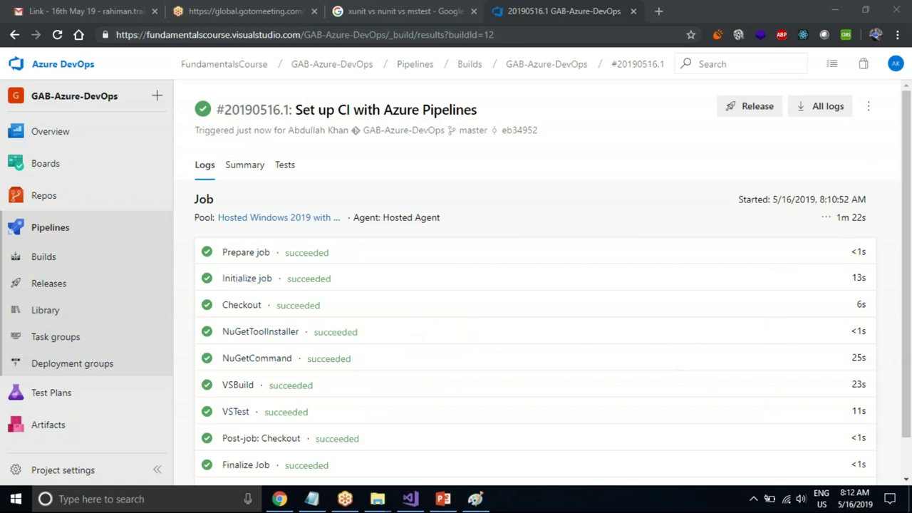
drag(905, 198, 499, 121)
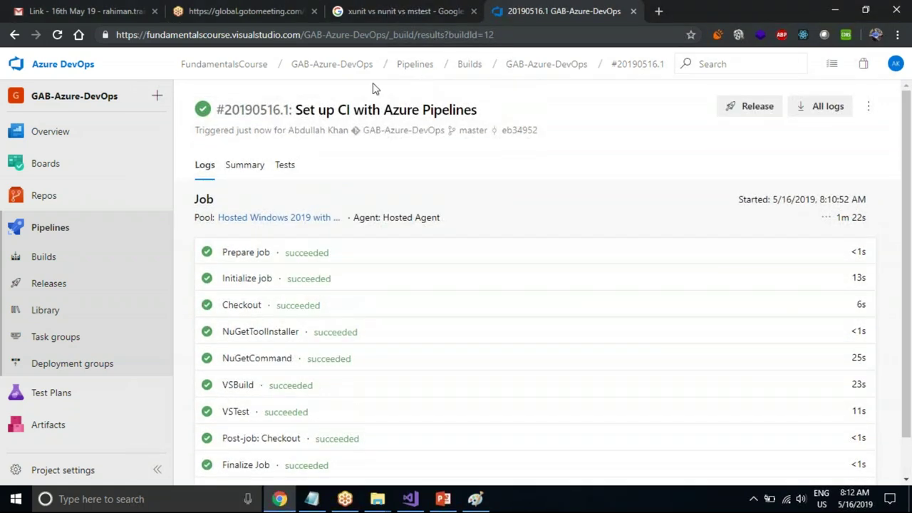
Open GAB-Azure-DevOps's azure-pipelines.yml, select all its YAML, then return to its build history
click(67, 258)
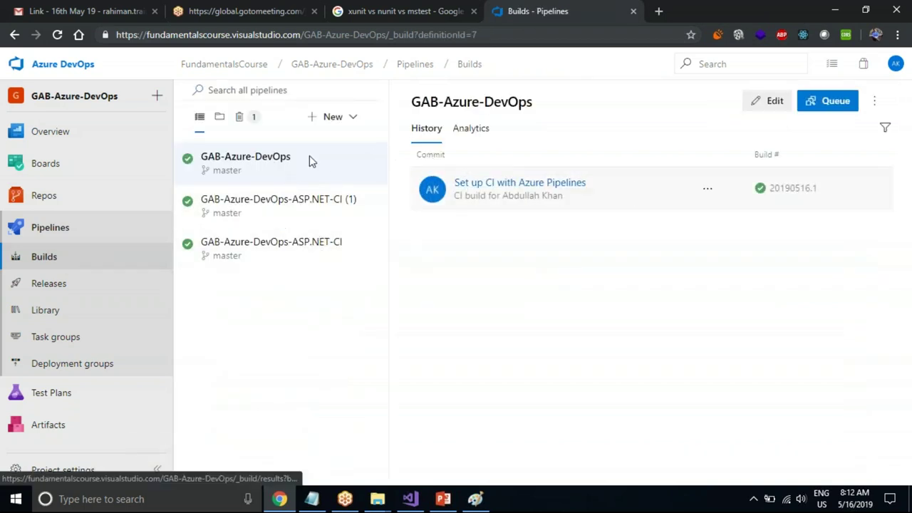
click(772, 103)
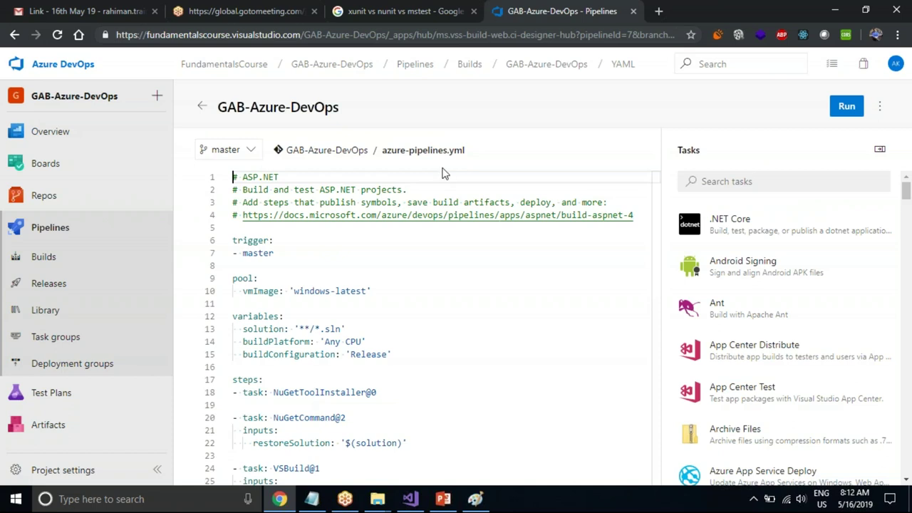
drag(465, 151, 388, 166)
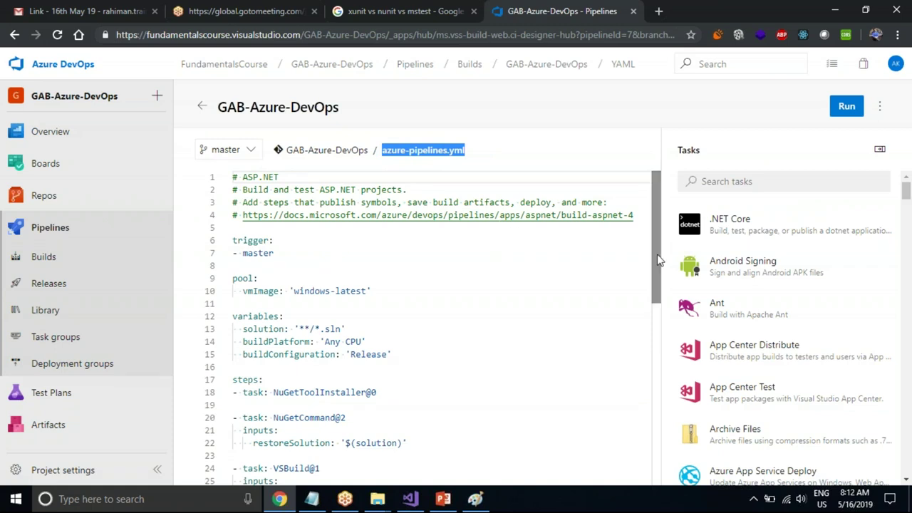
drag(656, 257, 652, 355)
key(ctrl+a)
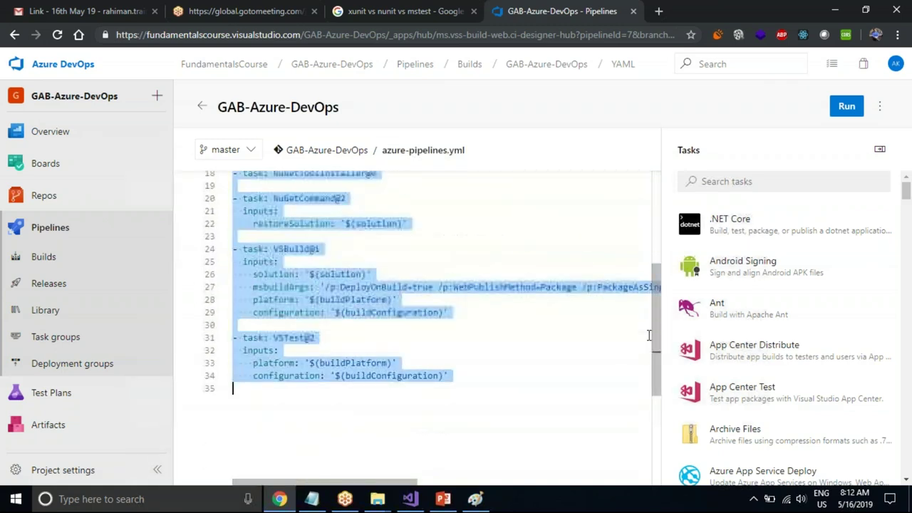
click(203, 108)
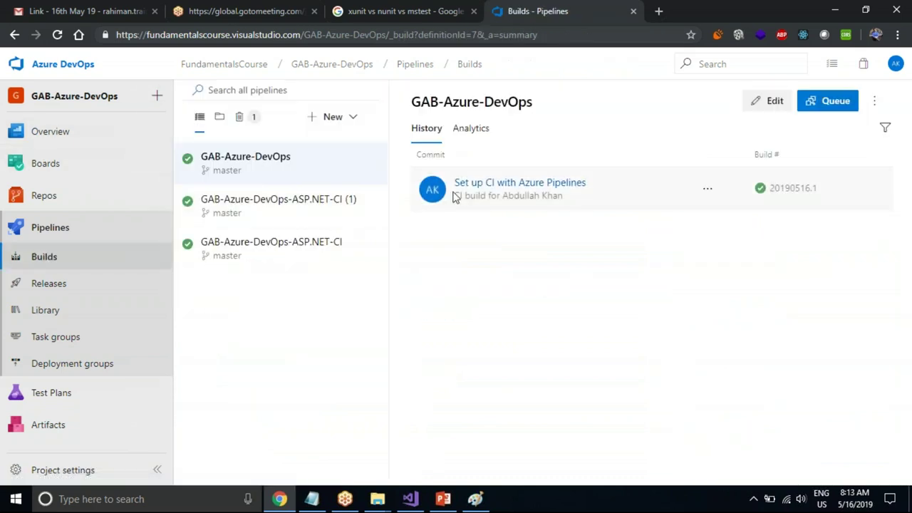
Open the classic GAB-Azure-DevOps-ASP.NET-CI (1) pipeline editor and scroll through its tasks
click(312, 218)
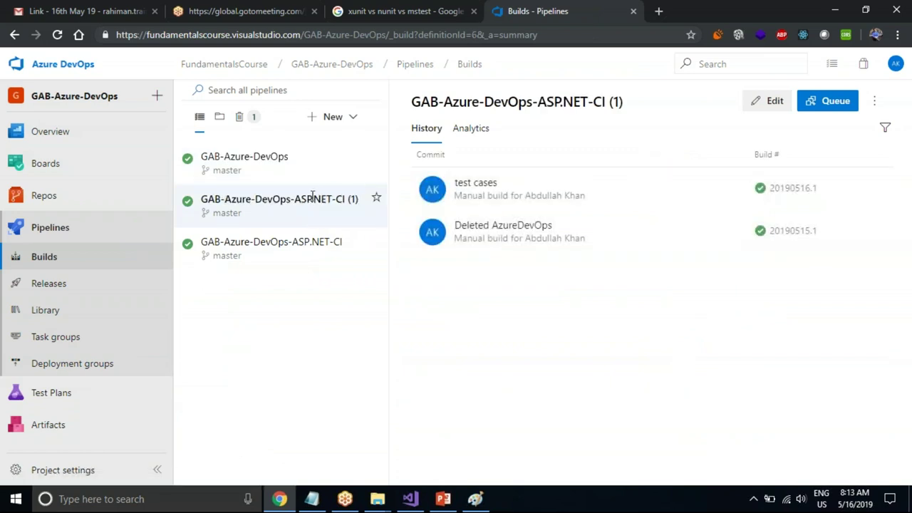
click(771, 101)
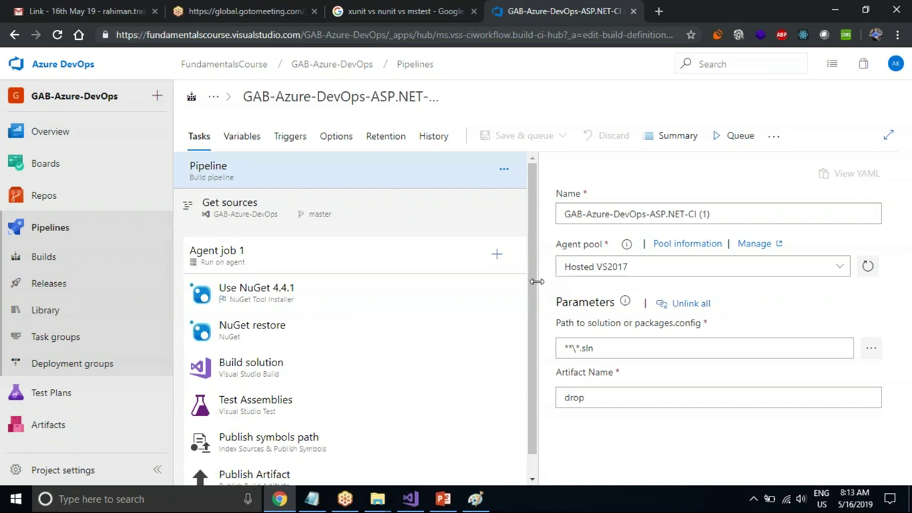
scroll(529, 312, down, 1)
scroll(528, 312, down, 1)
scroll(525, 346, up, 2)
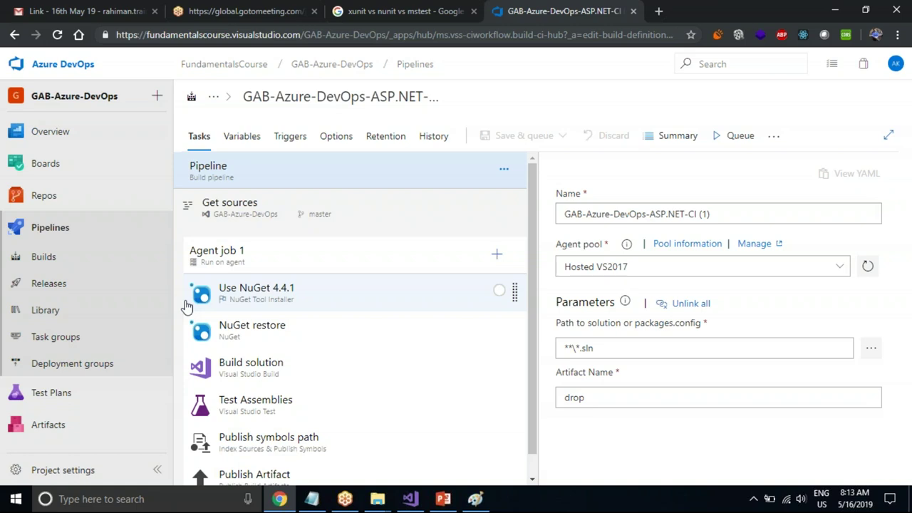
Go back to the pipelines list and select the GAB-Azure-DevOps pipeline
mouse_move(50, 131)
click(15, 34)
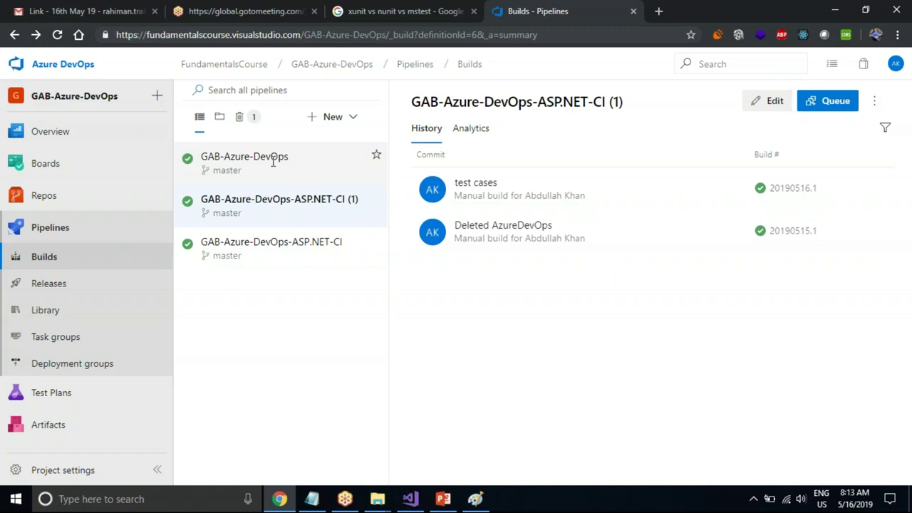
click(273, 161)
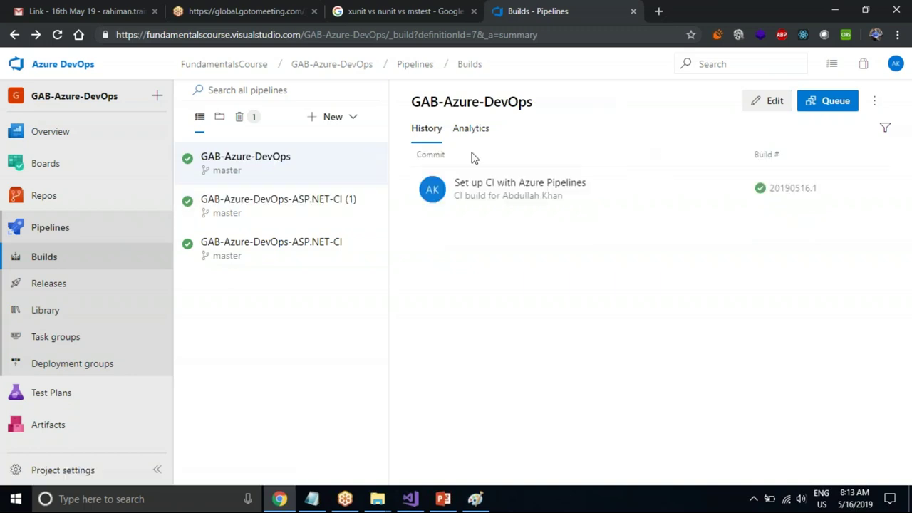
Open GAB-Azure-DevOps's azure-pipelines.yml in the YAML editor and start opening Builds in a new tab
click(760, 107)
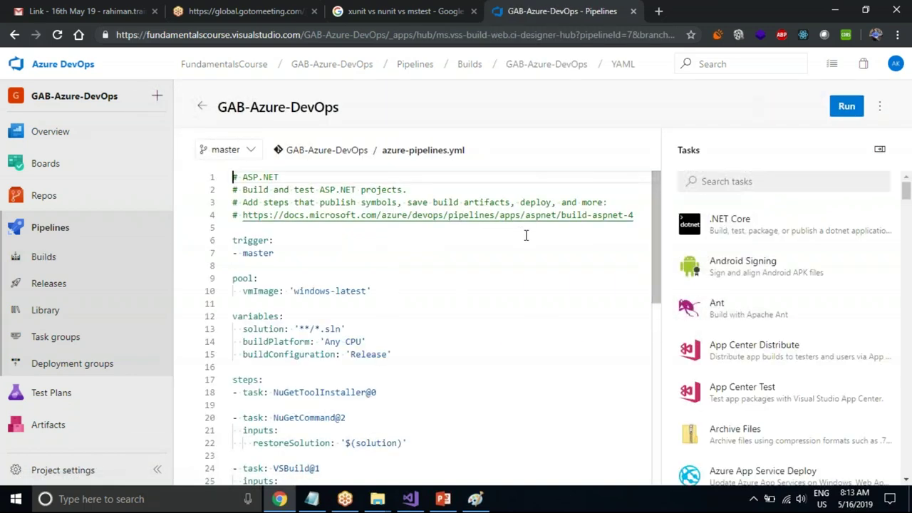
triple_click(396, 151)
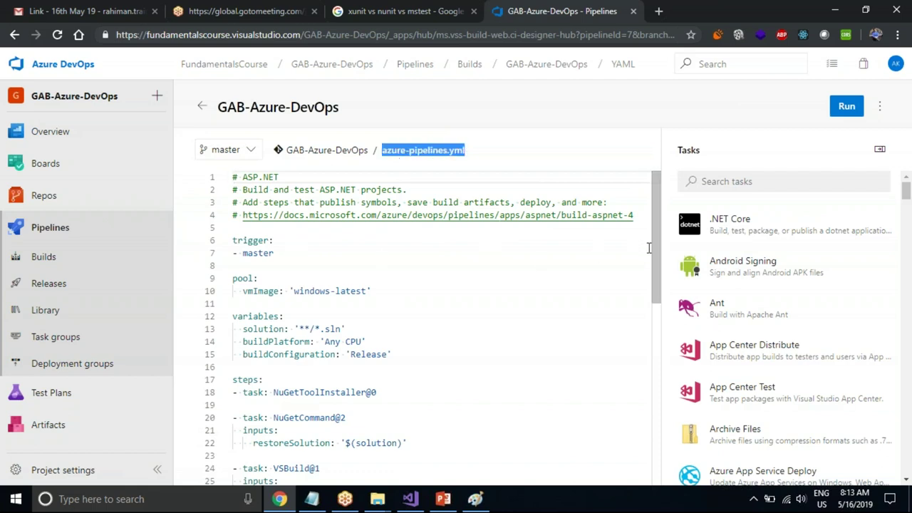
drag(655, 267, 655, 217)
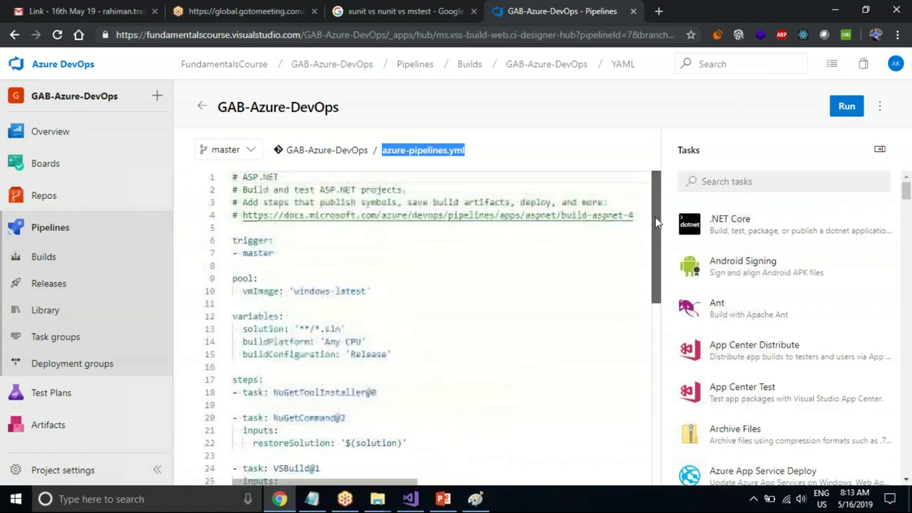
right_click(42, 262)
Open Builds in a new tab and launch the classic GAB-Azure-DevOps-ASP.NET-CI (1) editor there
click(94, 271)
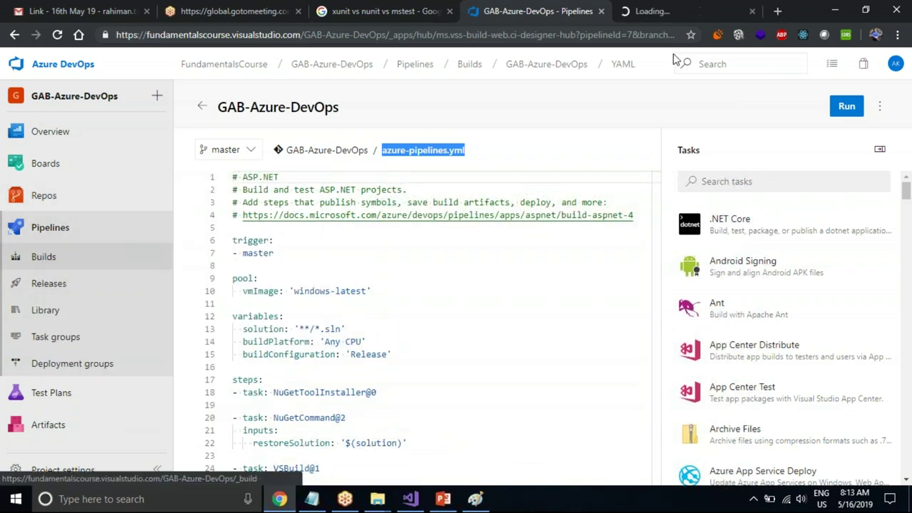
click(663, 8)
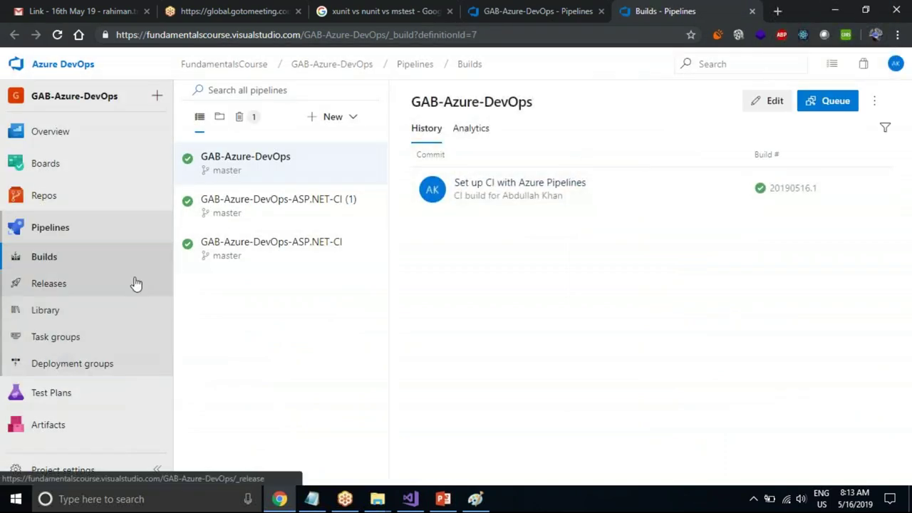
click(250, 218)
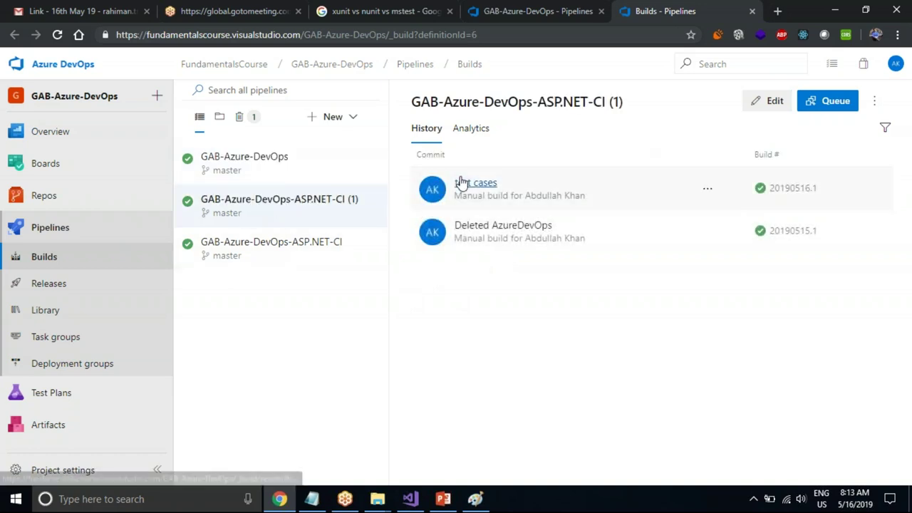
click(787, 101)
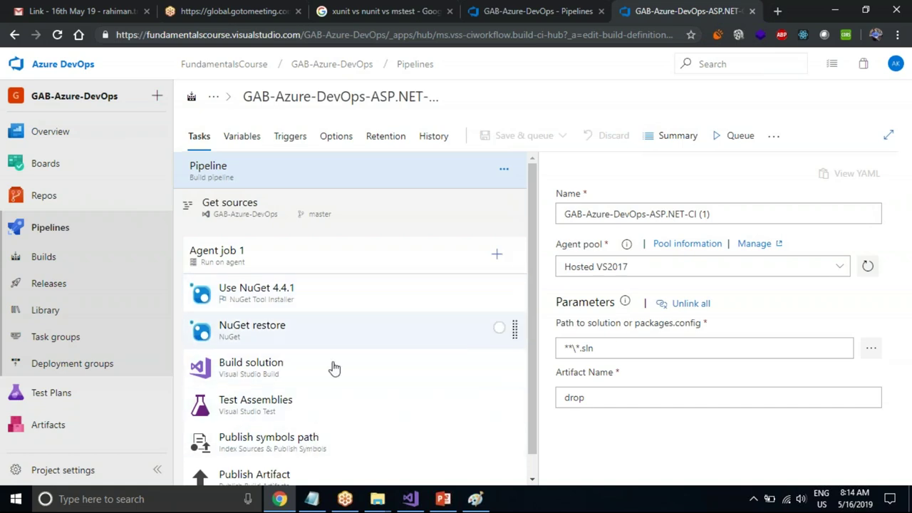
In the YAML editor, select 'steps' on line 17 and scroll toward the task list
click(538, 13)
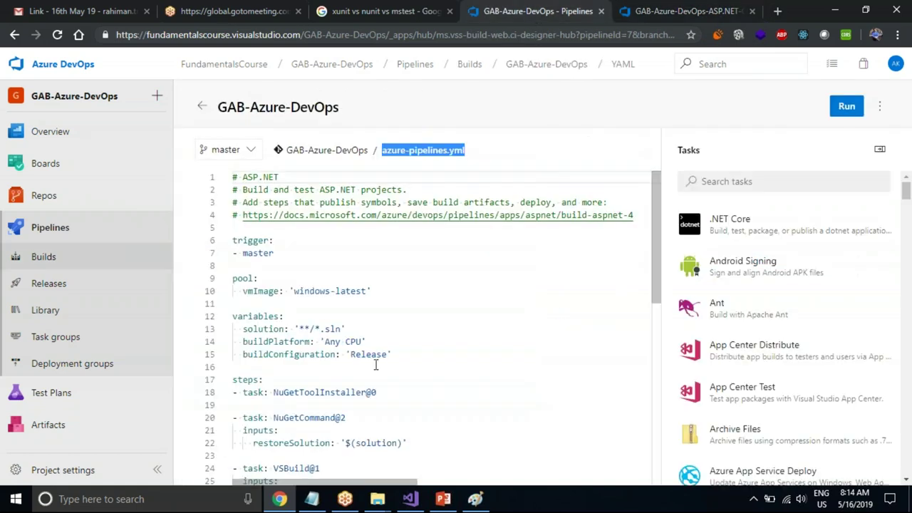
click(238, 279)
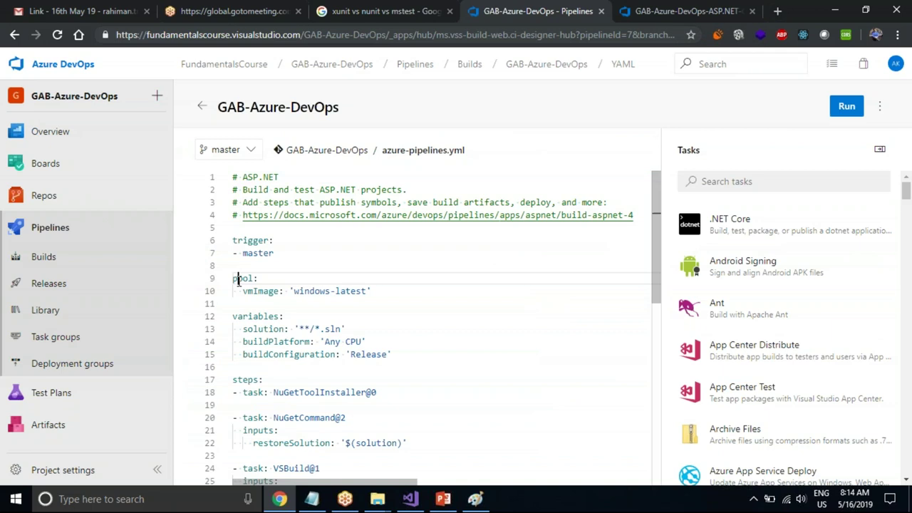
click(248, 380)
double_click(248, 380)
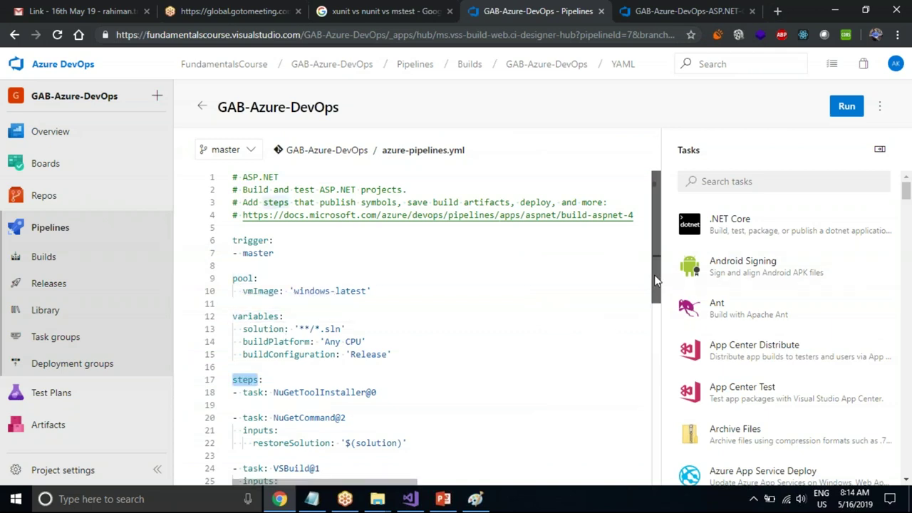
drag(656, 280, 656, 305)
drag(654, 305, 655, 342)
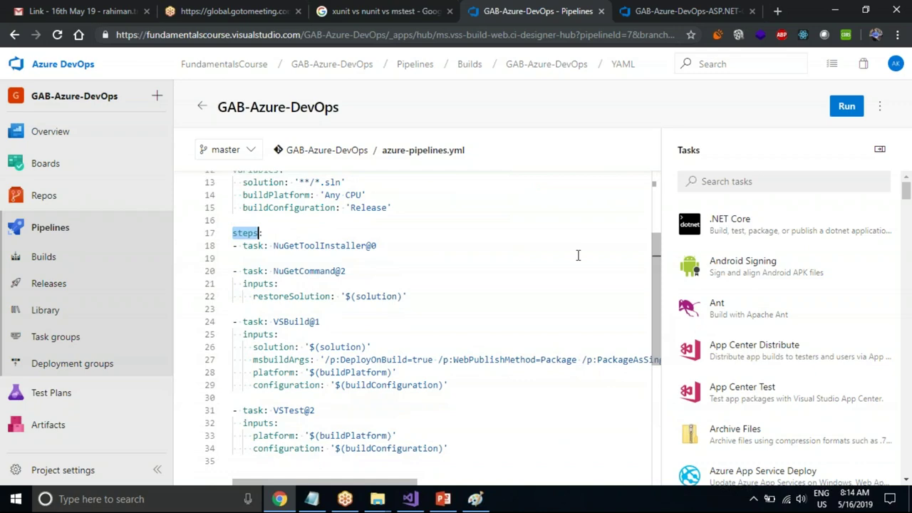
Compare the classic tasks with the YAML, ending on its NuGet, VSBuild and VSTest@2 steps
click(684, 11)
click(563, 10)
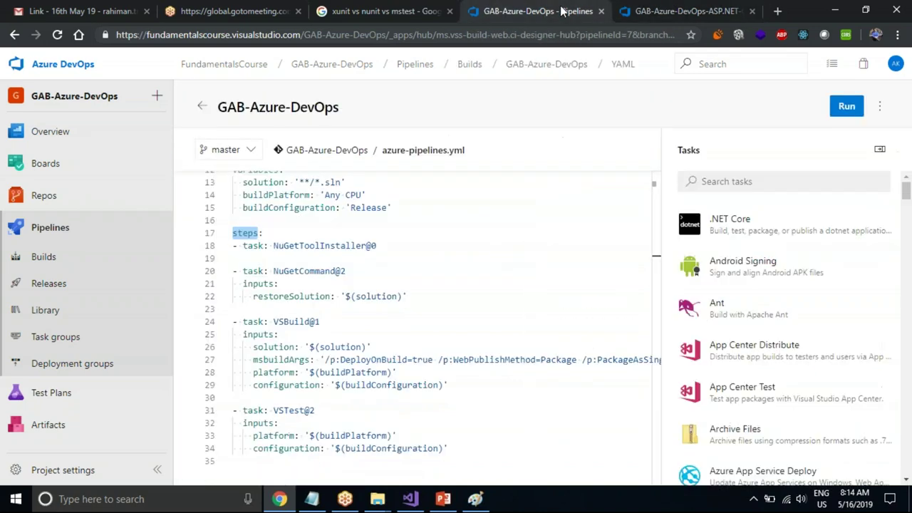
click(659, 11)
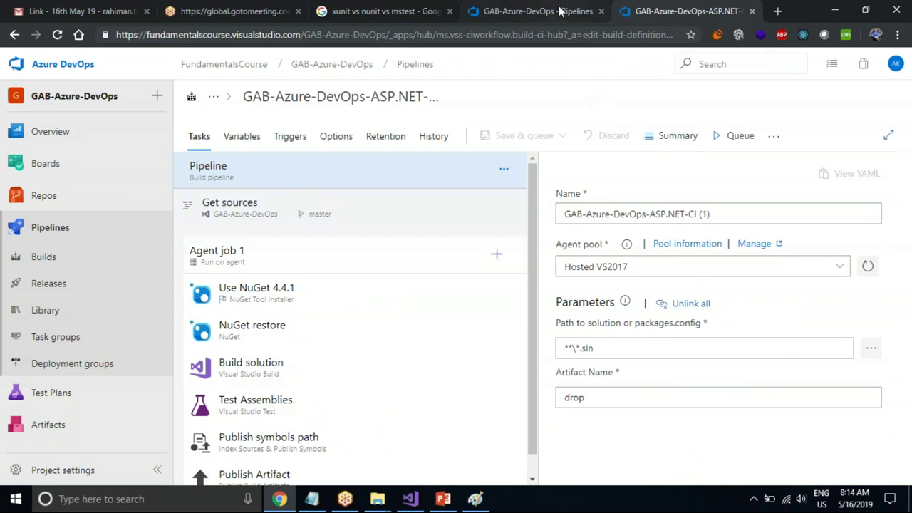
click(560, 10)
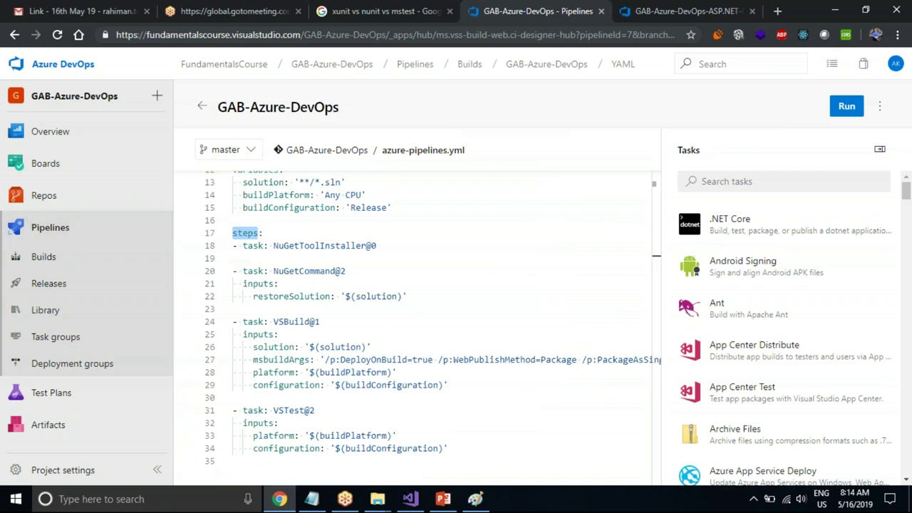
scroll(321, 345, down, 1)
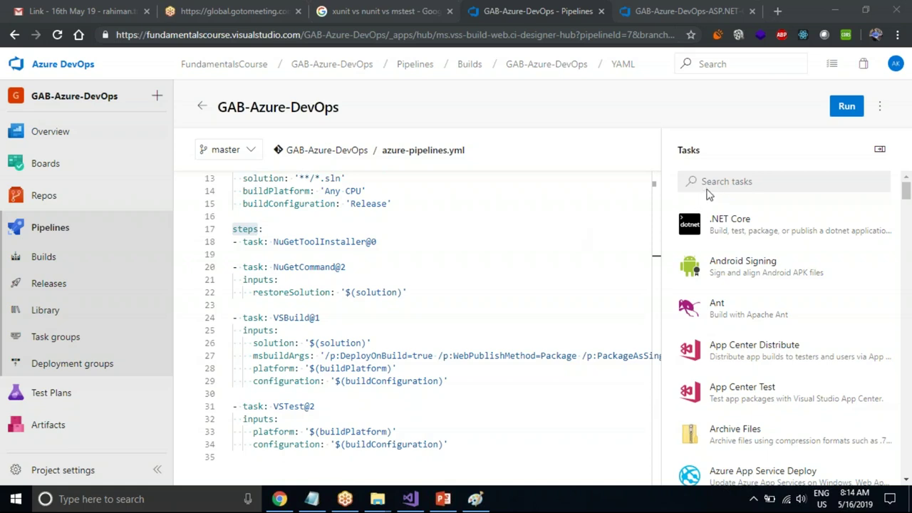
click(722, 246)
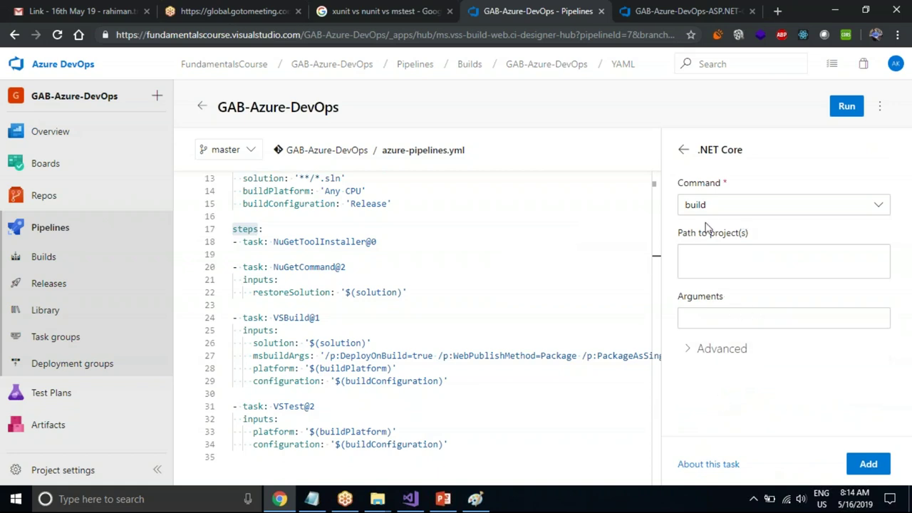
click(683, 150)
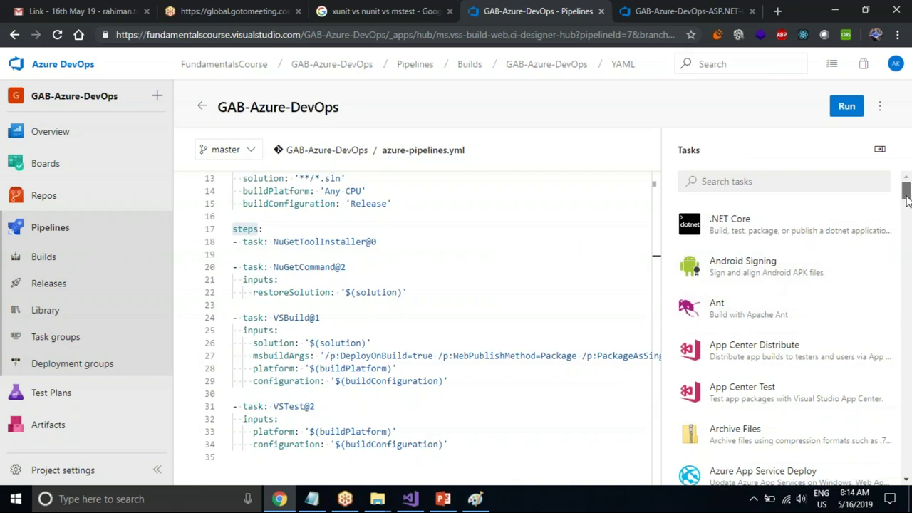
scroll(906, 199, down, 1)
scroll(906, 202, down, 1)
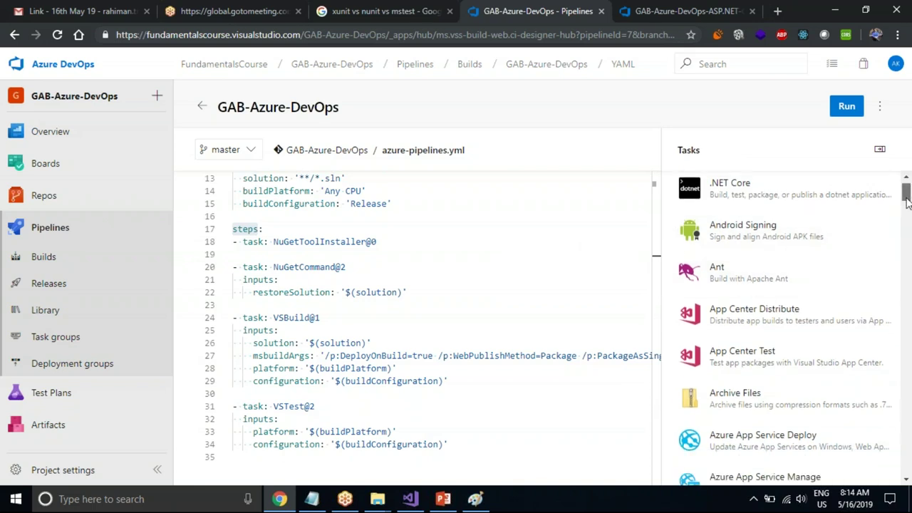
scroll(906, 201, down, 3)
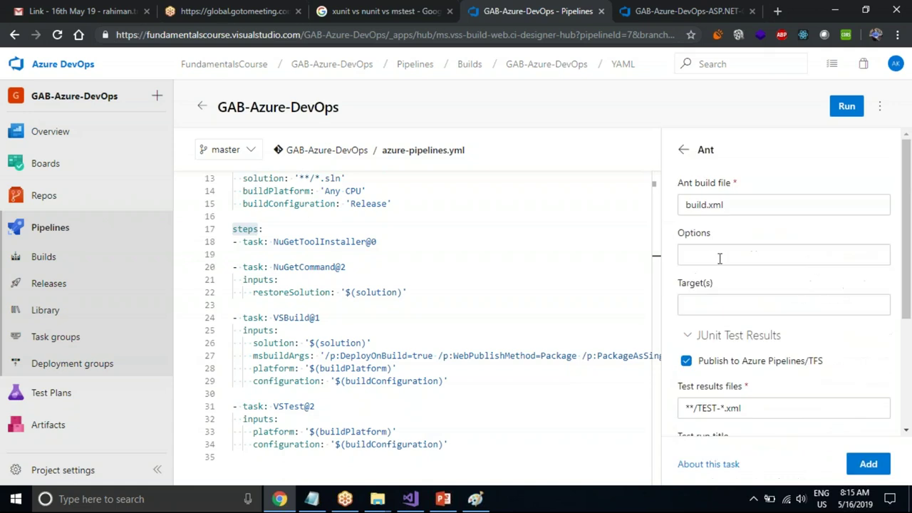
click(854, 466)
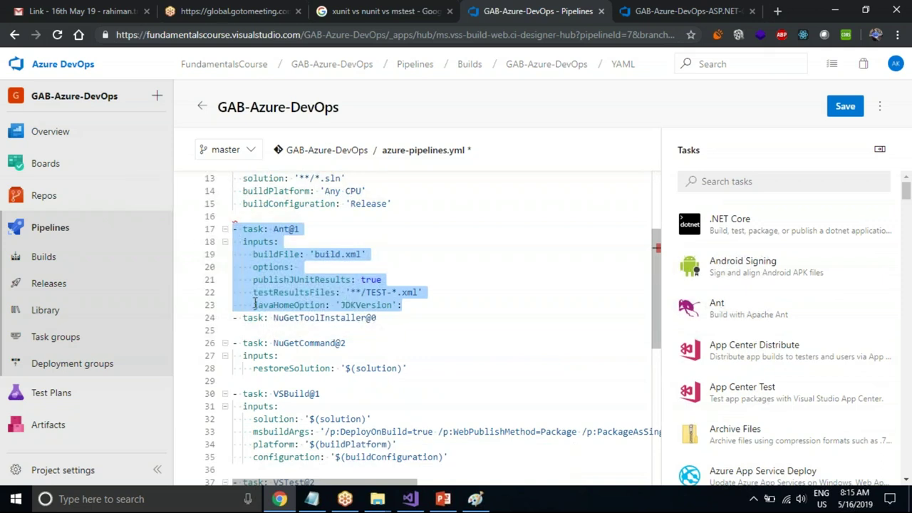
key(ctrl+z)
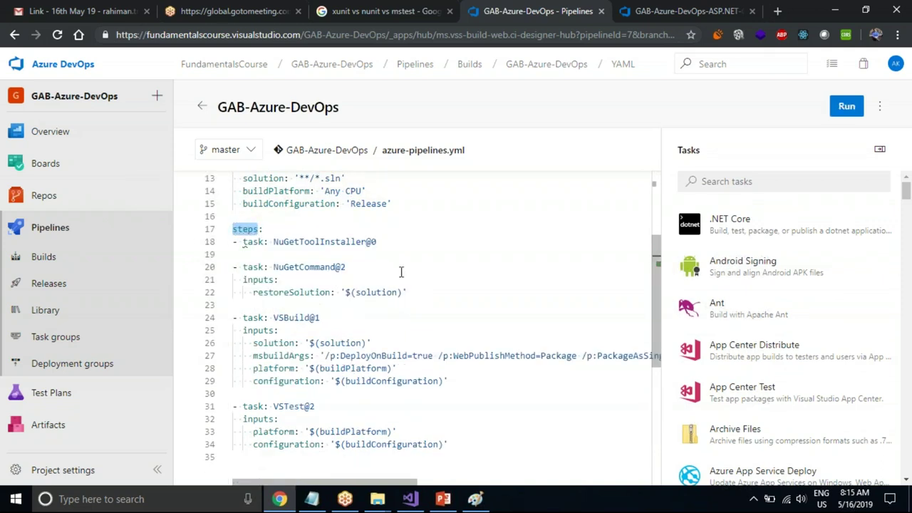
click(401, 271)
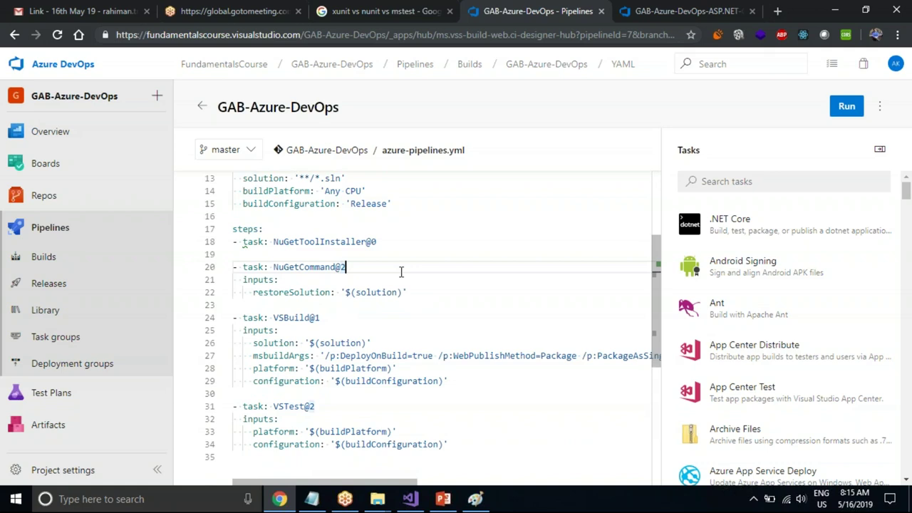
Insert a DotNetCoreCLI@2 build task after the restoreSolution line, then view the classic task list
click(414, 294)
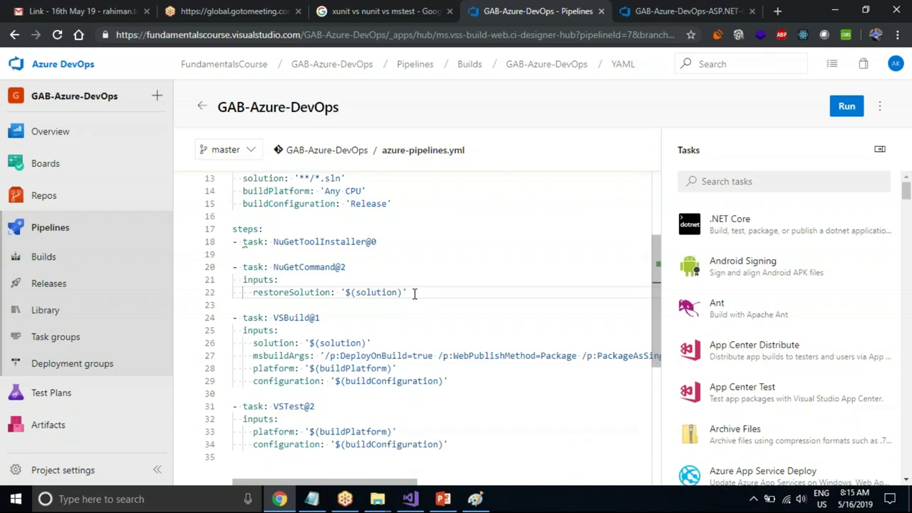
key(Return)
key(Return)
key(Return)
key(BackSpace)
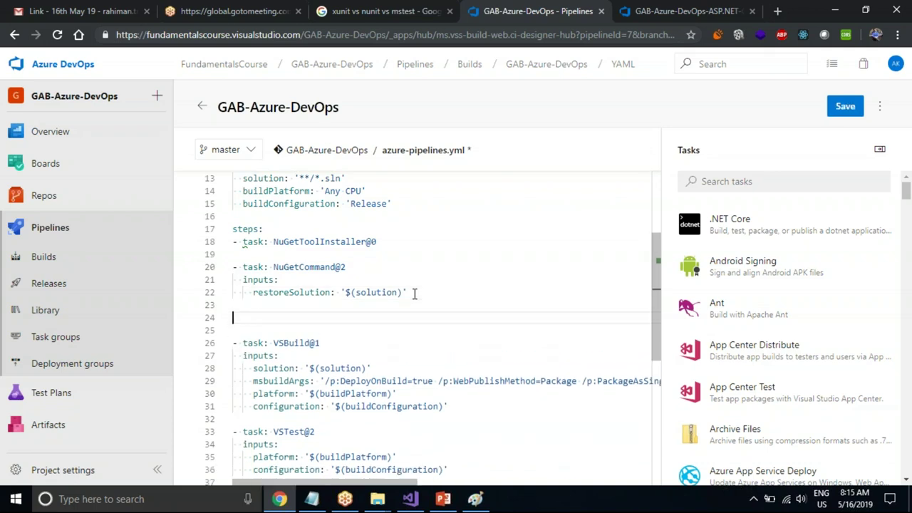
click(727, 243)
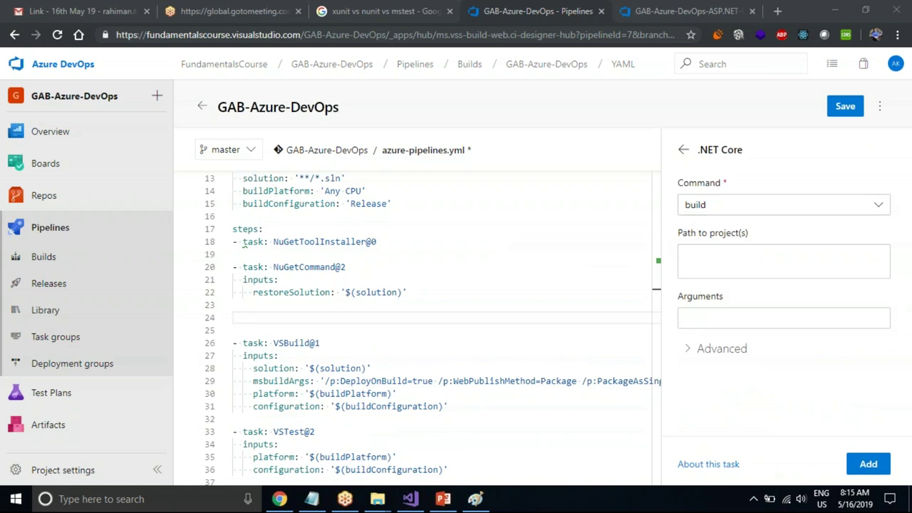
click(867, 463)
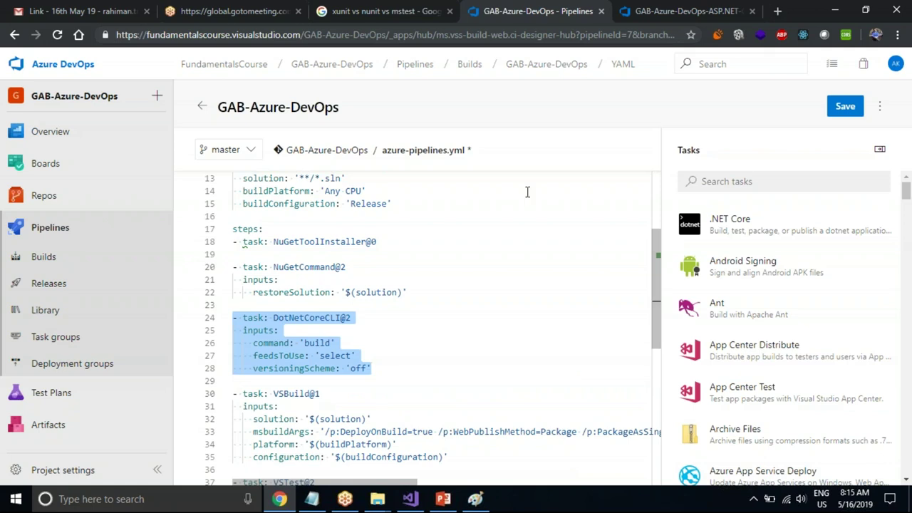
click(662, 11)
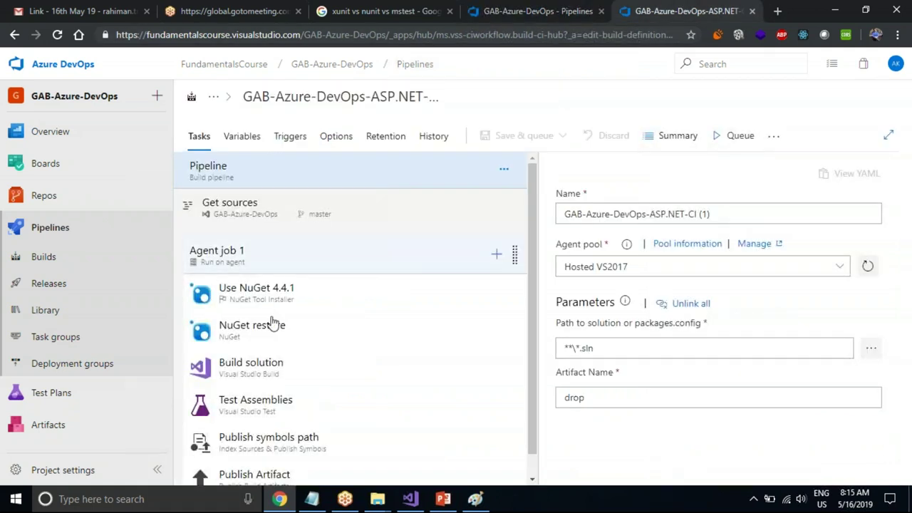
Add a .NET Core dotnet build task to Agent job 1 and place it directly after NuGet restore
click(498, 262)
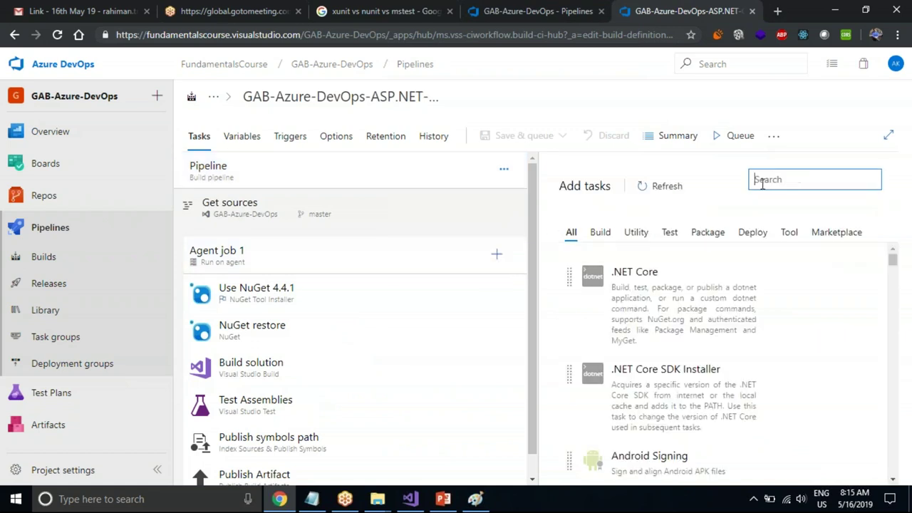
click(789, 379)
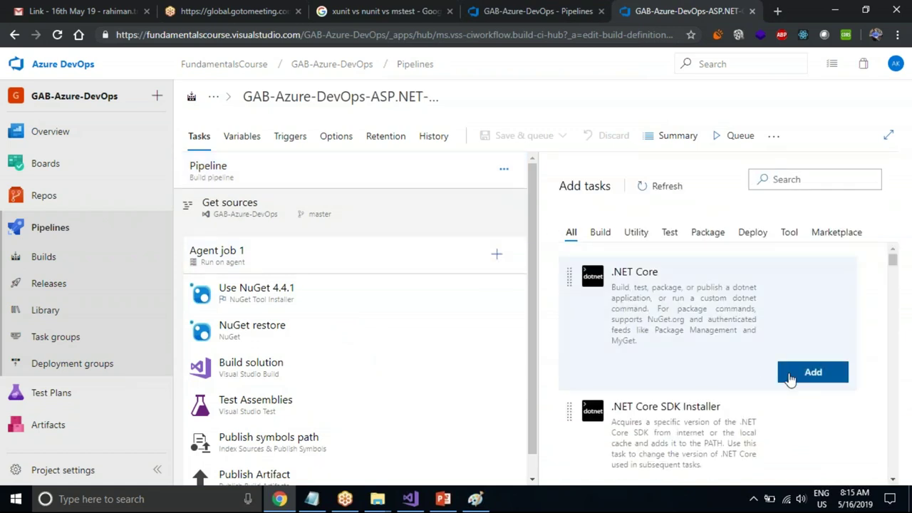
click(789, 379)
click(271, 466)
drag(265, 460, 272, 337)
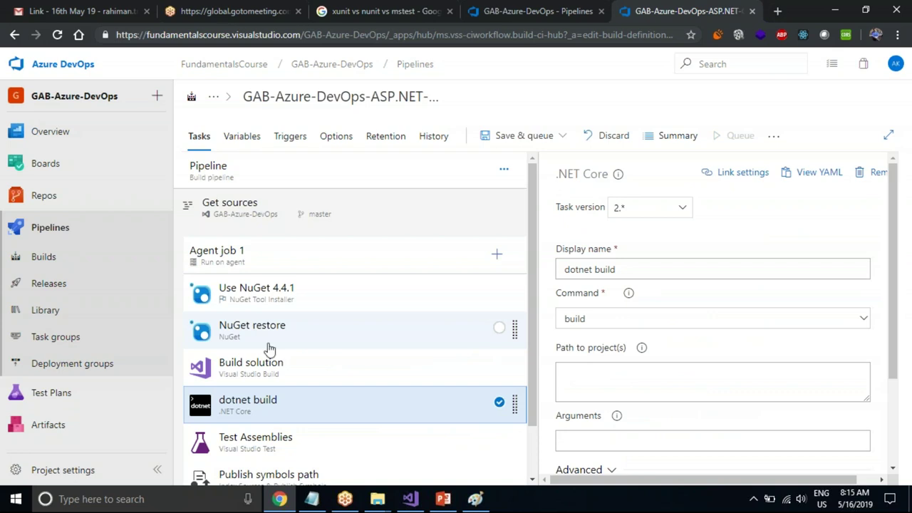
drag(276, 407, 272, 356)
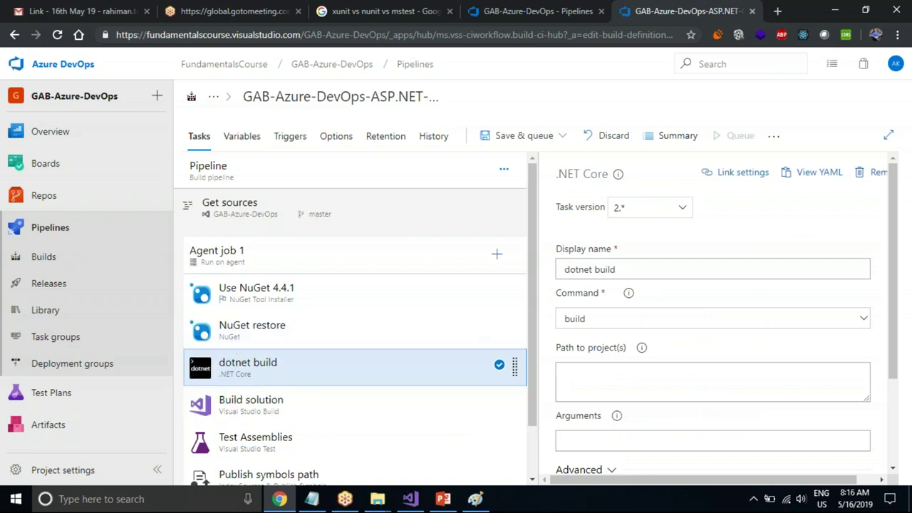
Compare it with the DotNetCoreCLI task in azure-pipelines.yml, then return to the classic editor
click(534, 11)
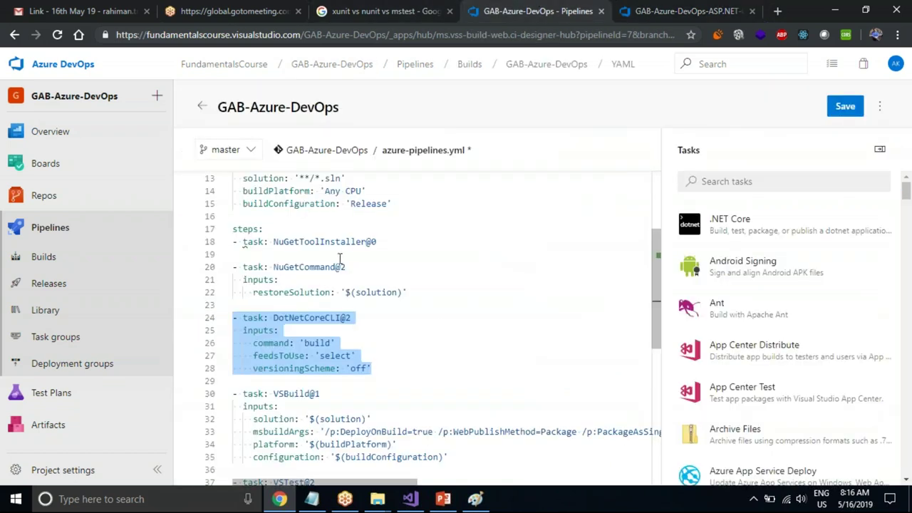
click(430, 299)
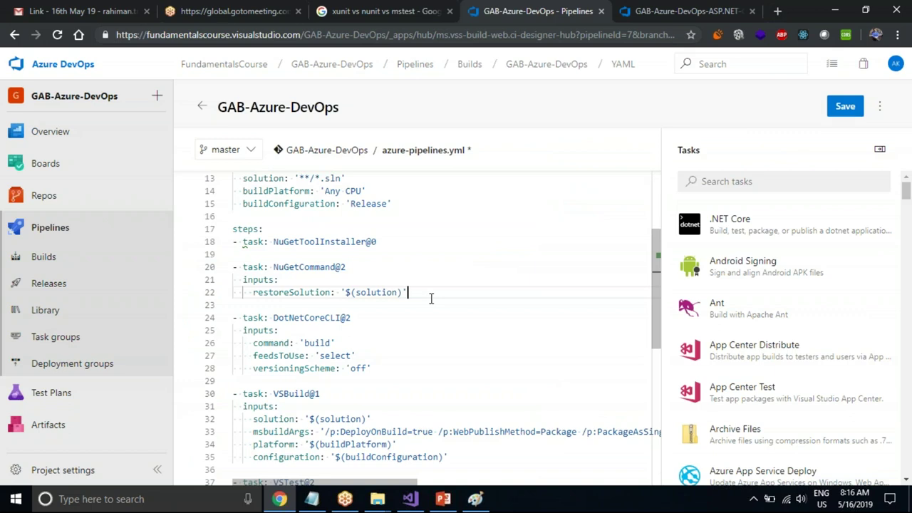
click(682, 11)
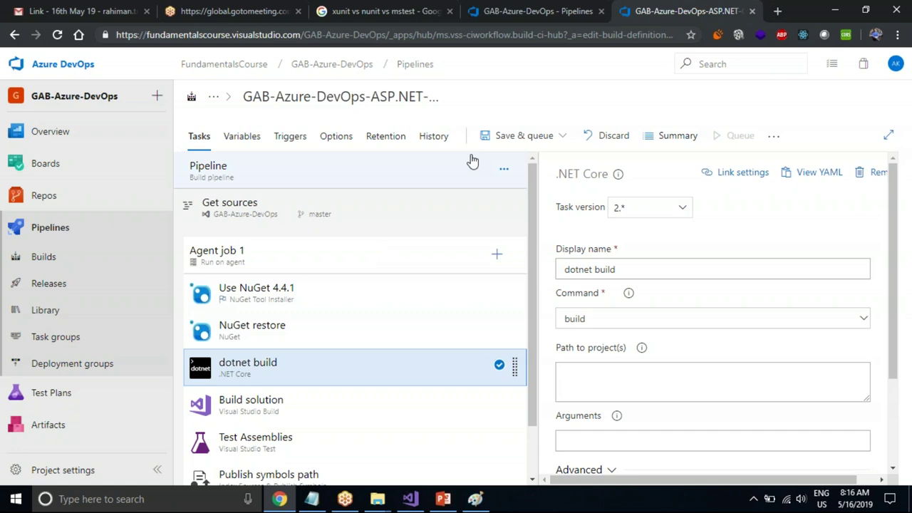
Leave the classic editor without saving and start a new build pipeline
click(43, 266)
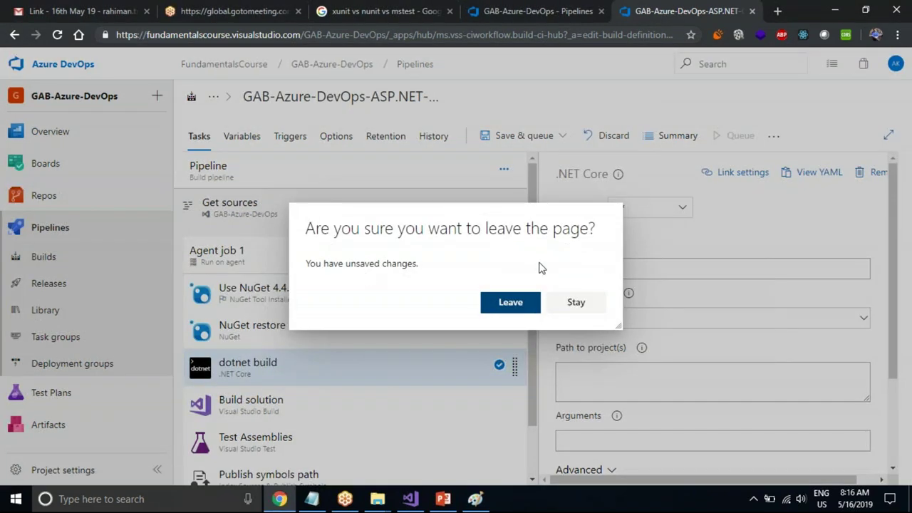
click(508, 304)
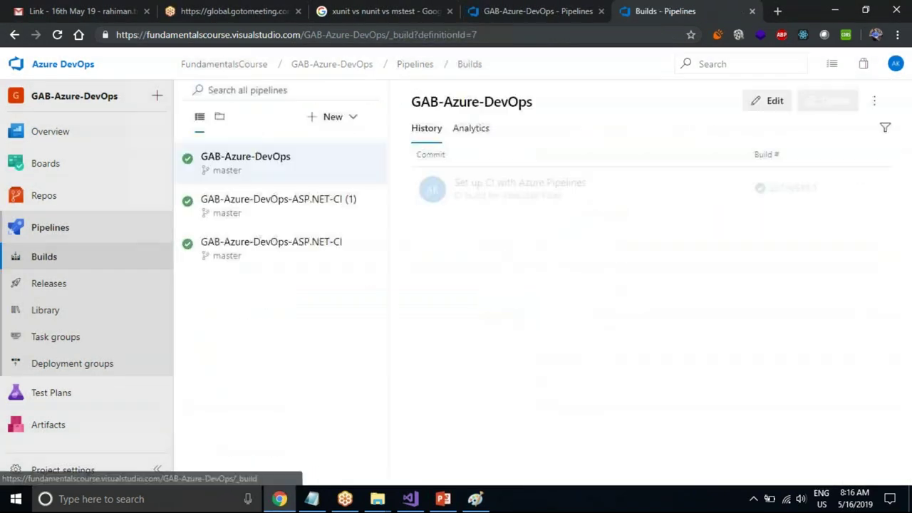
click(346, 121)
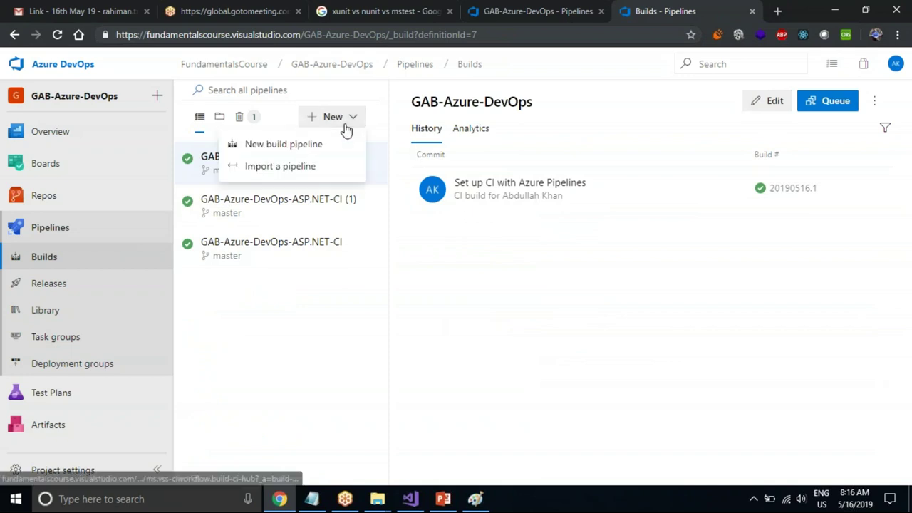
click(305, 148)
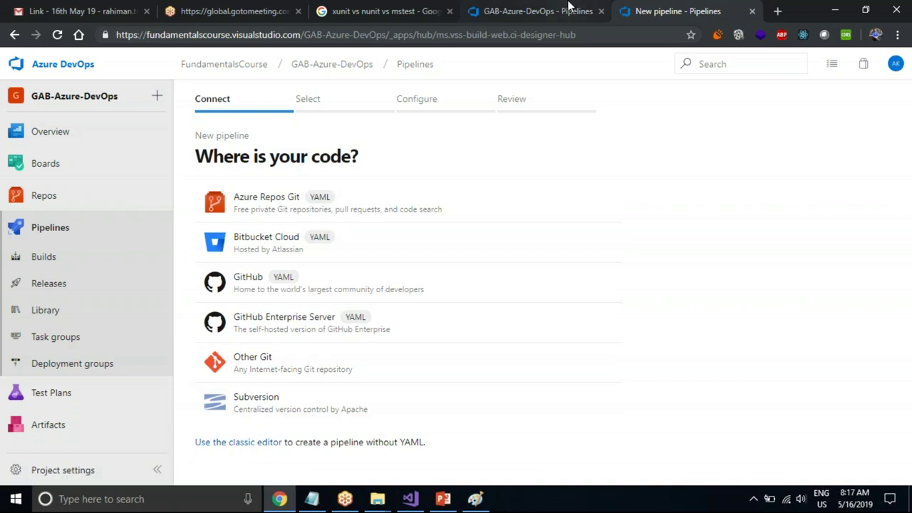
Glance at the YAML pipeline tab again, then go back to the Builds list
click(542, 11)
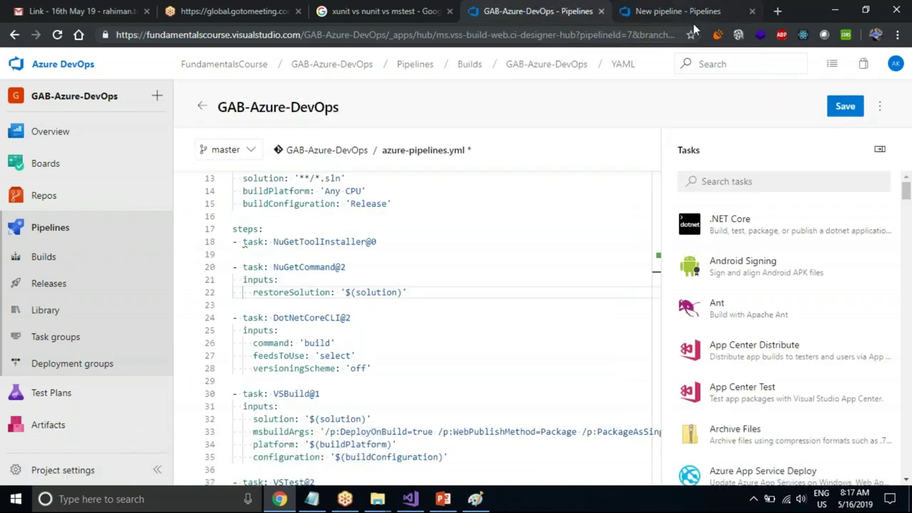
key(ctrl+Tab)
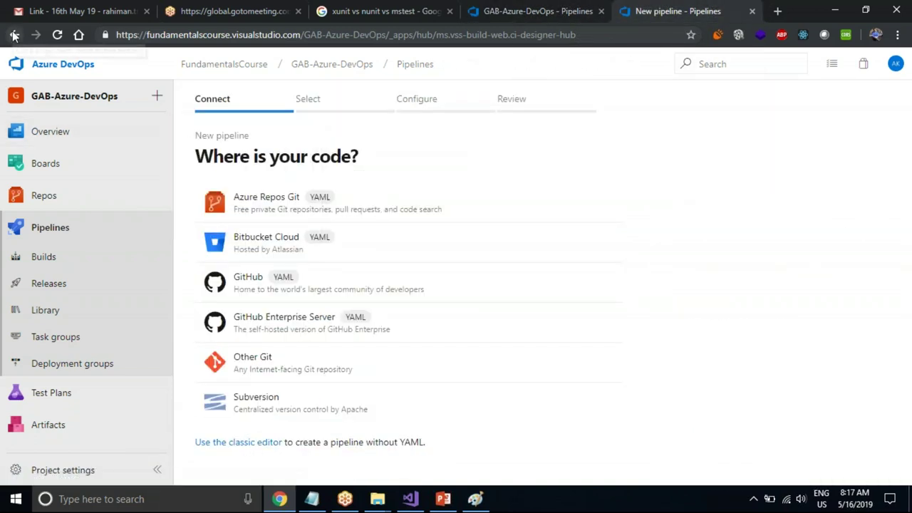
click(12, 34)
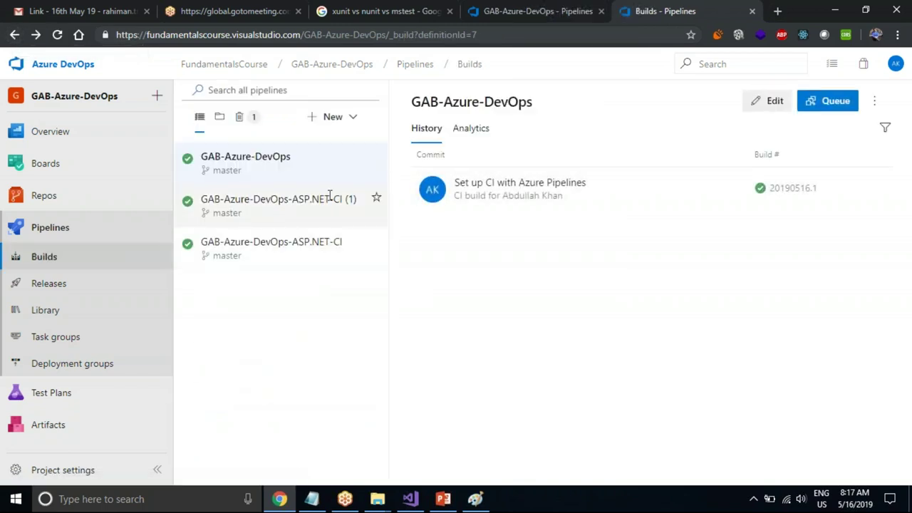
Review the GAB-Azure-DevOps YAML pipeline in the editor, then return to the Builds list
click(777, 111)
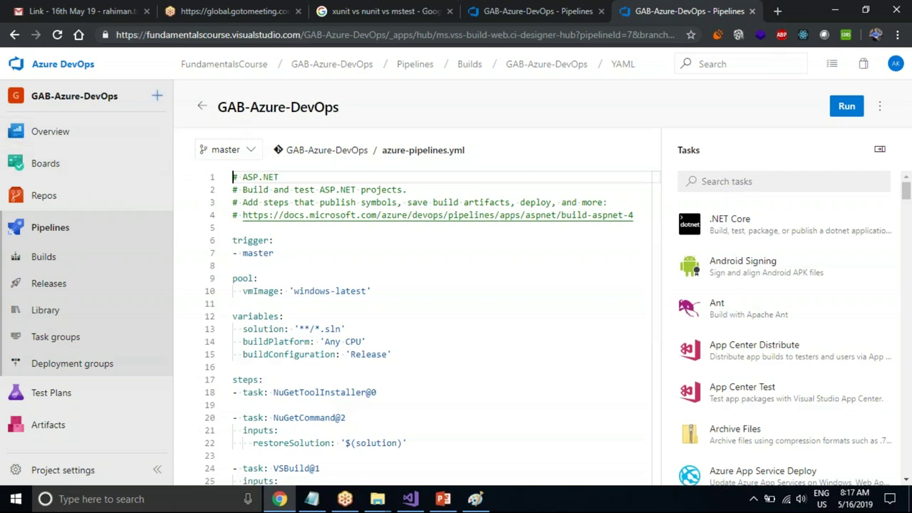
click(14, 35)
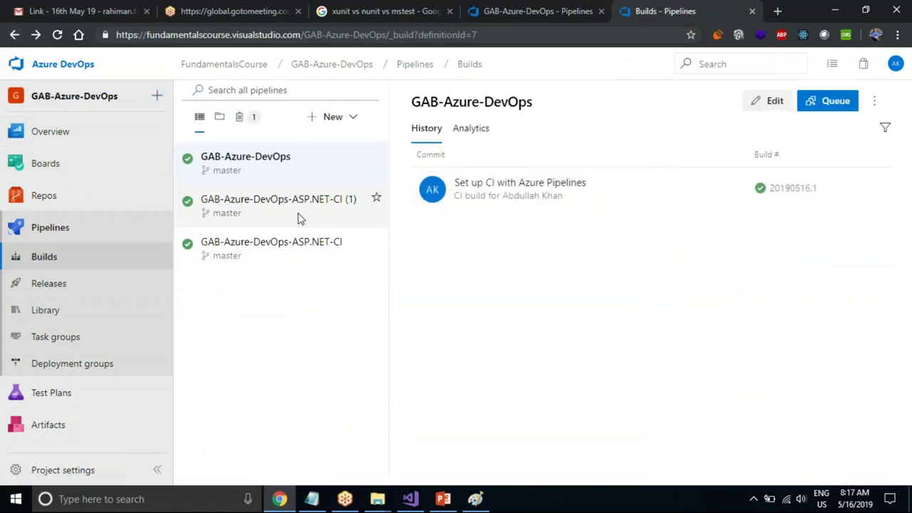
click(300, 217)
click(306, 175)
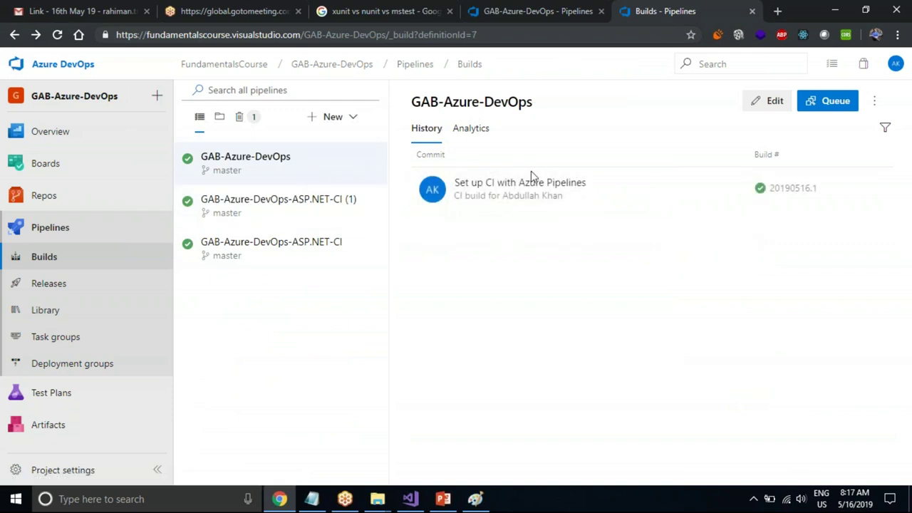
click(757, 99)
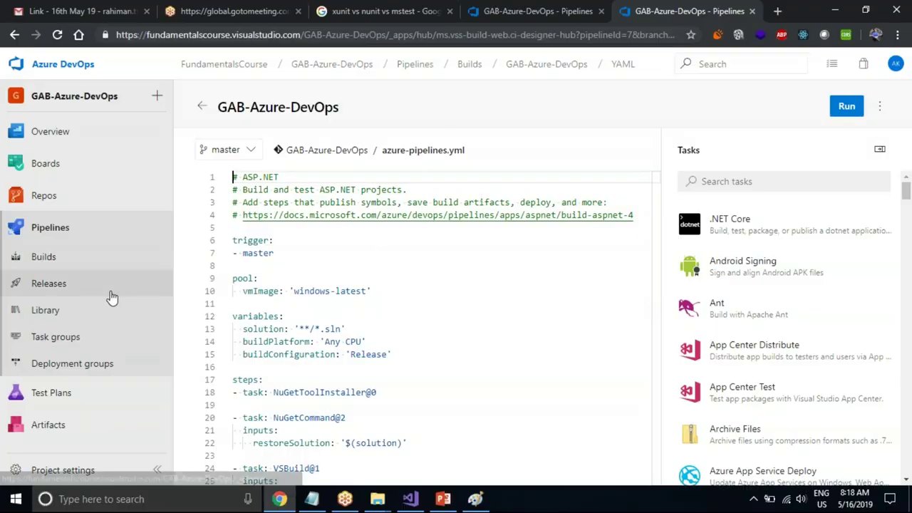
click(107, 258)
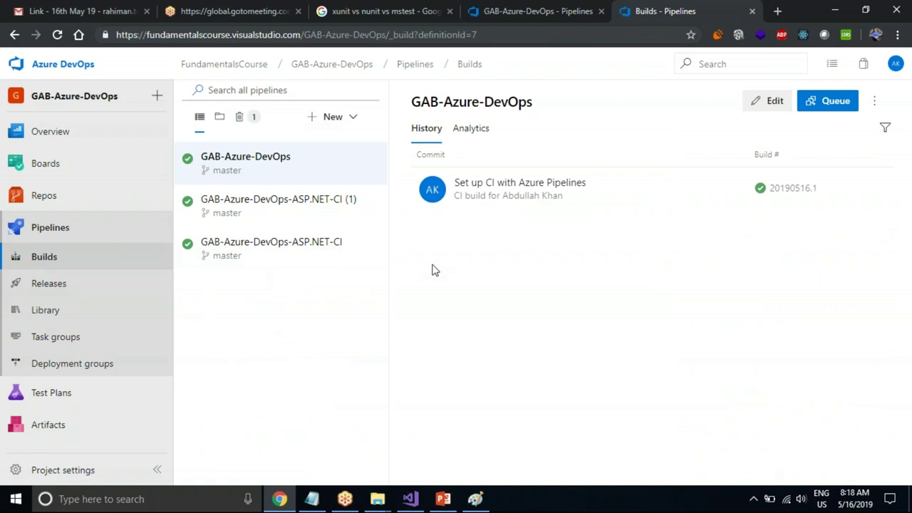
Check that the ASP.NET-CI (1) 'test cases' build passed every step, then open Boards Work Items
click(243, 230)
click(311, 182)
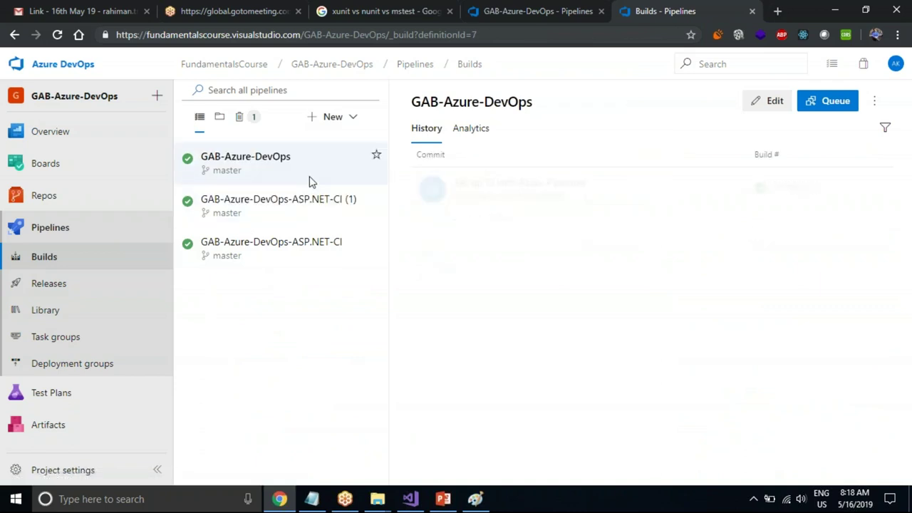
click(225, 199)
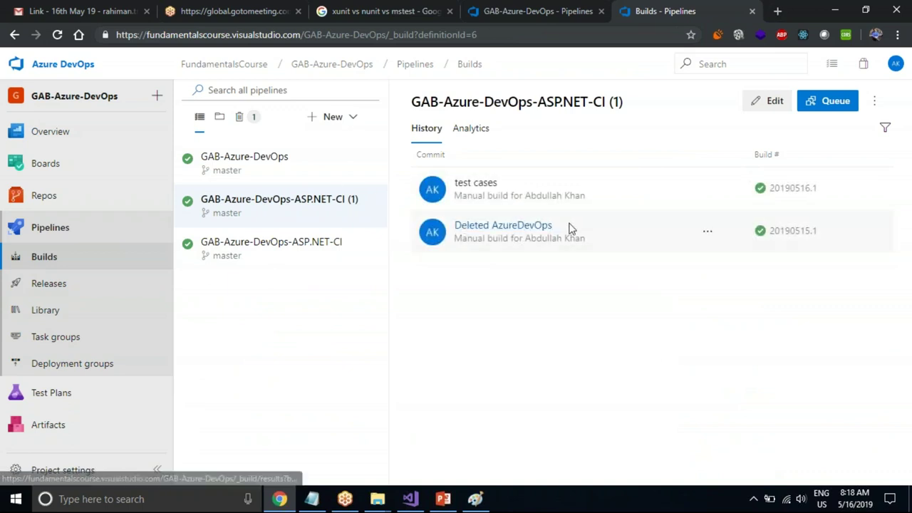
click(475, 184)
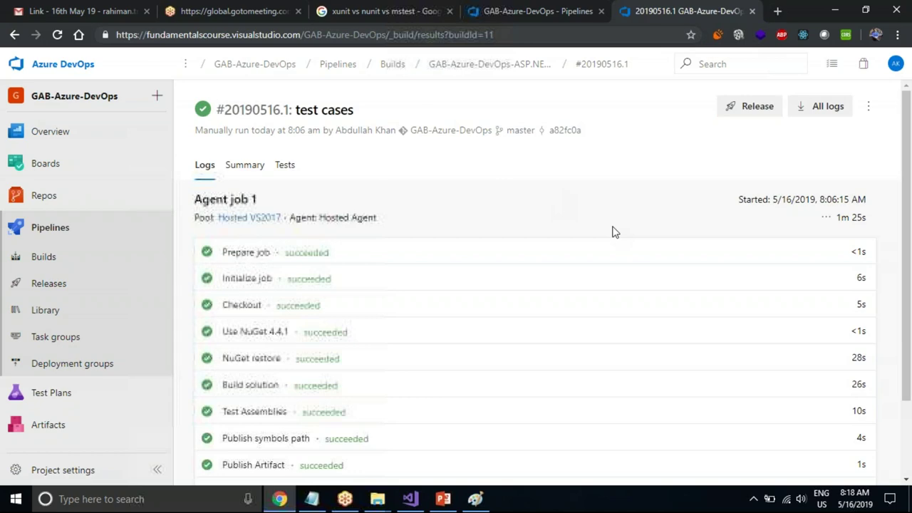
click(69, 181)
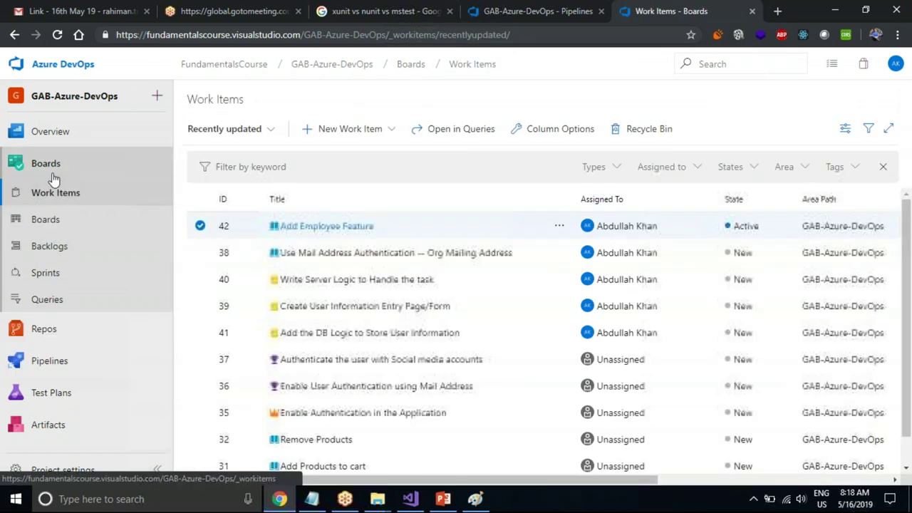
Look over the project summary, highlighting its 100% builds succeeded figure
click(61, 143)
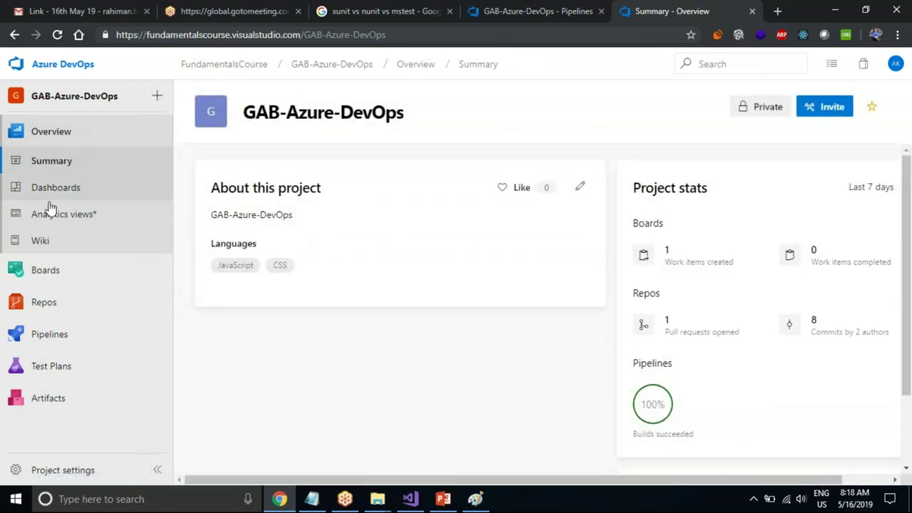
click(49, 275)
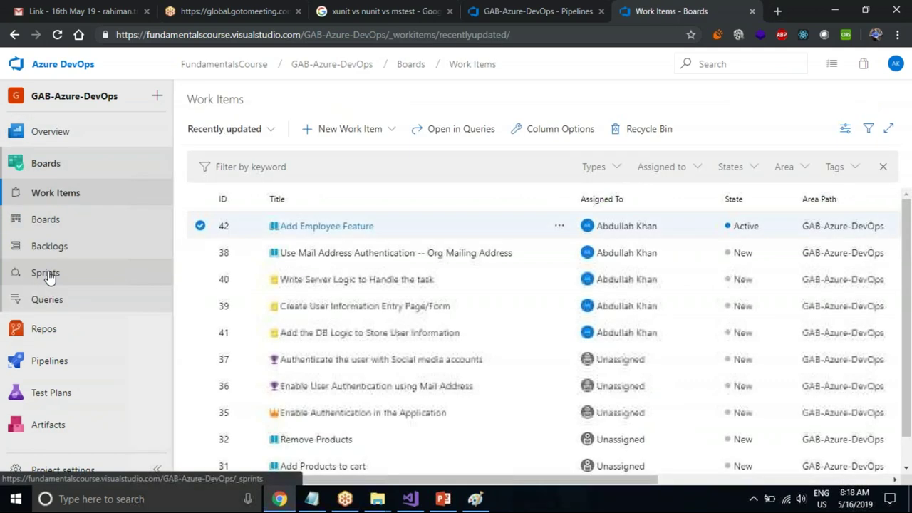
click(77, 130)
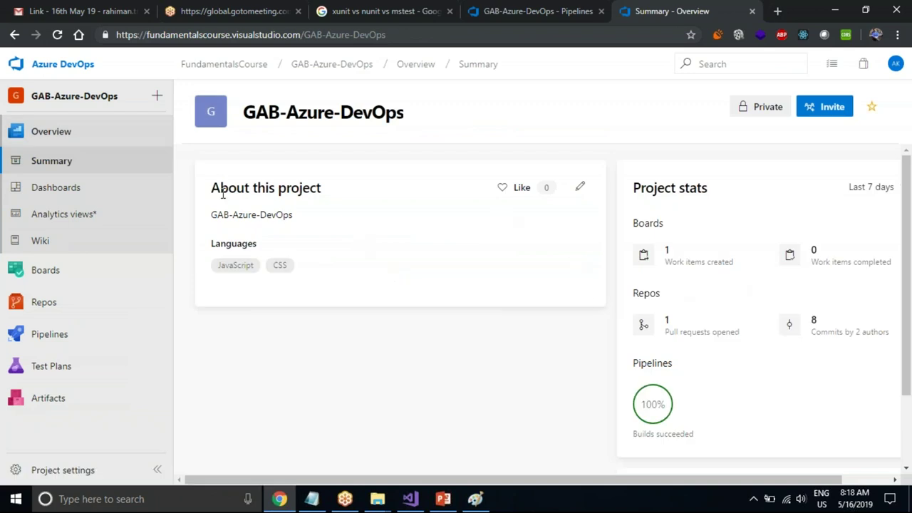
double_click(653, 404)
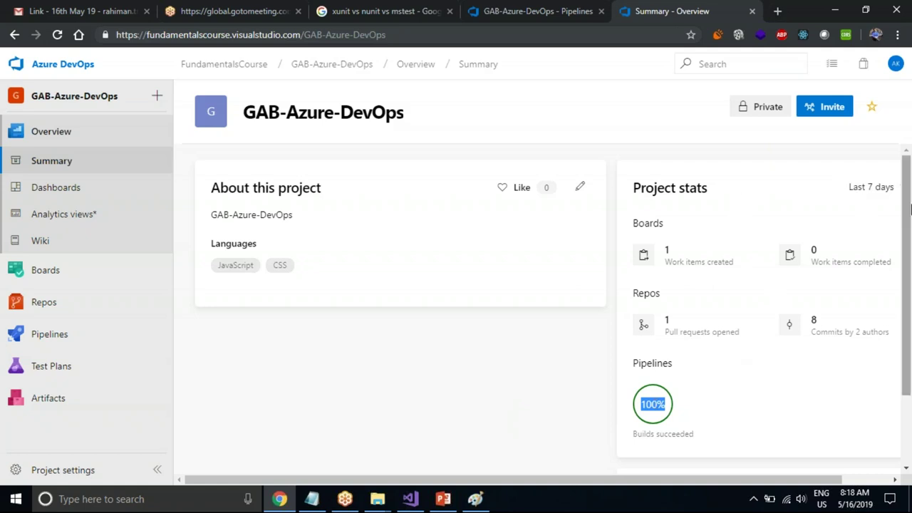
mouse_move(907, 197)
mouse_down()
mouse_move(908, 262)
mouse_move(909, 194)
mouse_up()
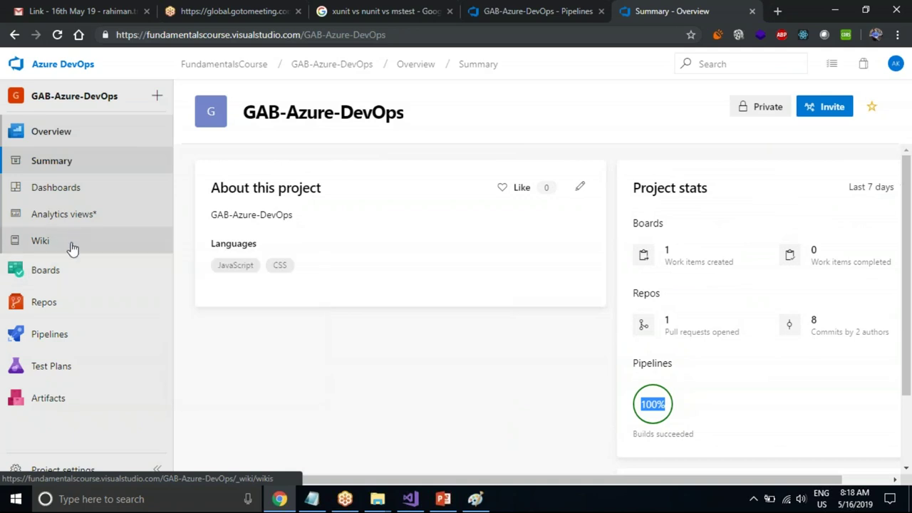
Visit Analytics views and the empty team dashboard, then go to the Pipelines Builds page
click(83, 213)
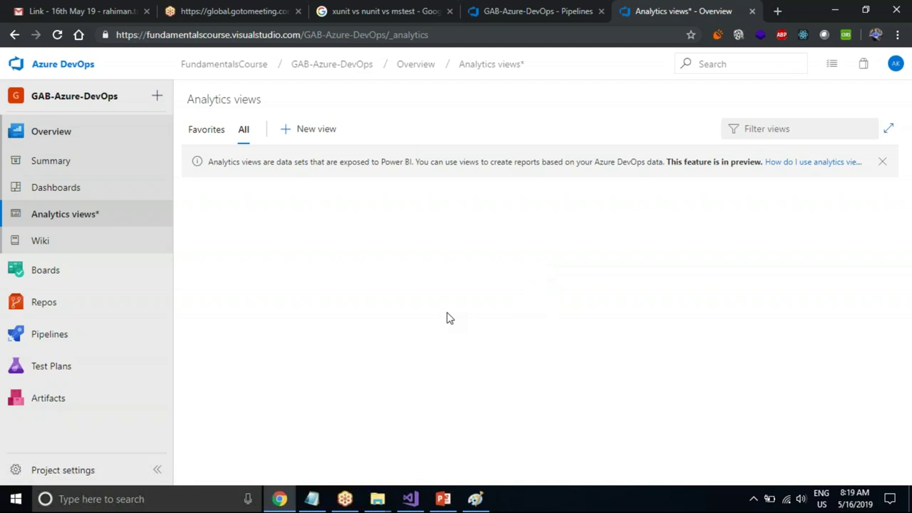
click(66, 194)
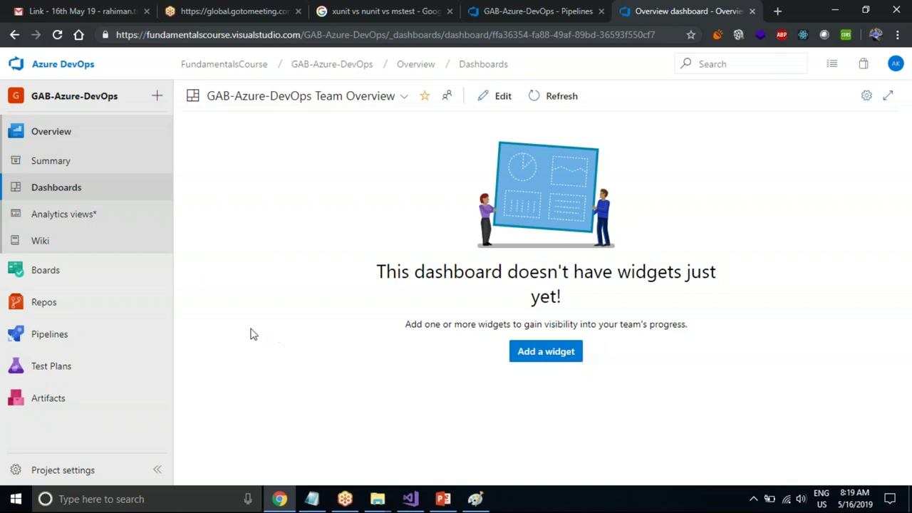
mouse_move(52, 289)
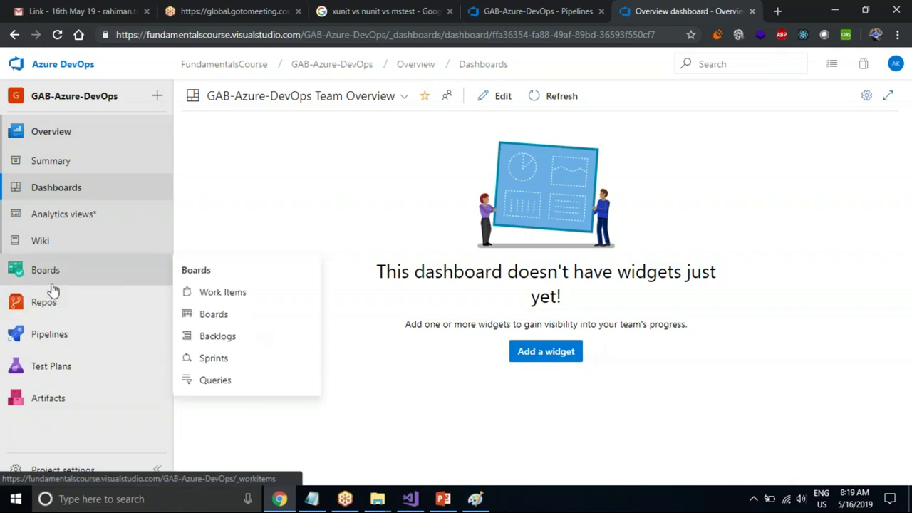
mouse_move(68, 311)
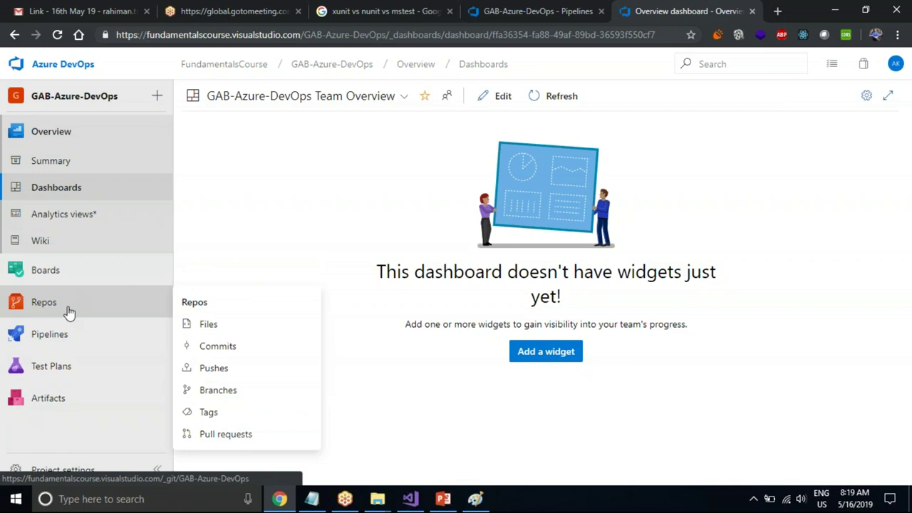
click(69, 338)
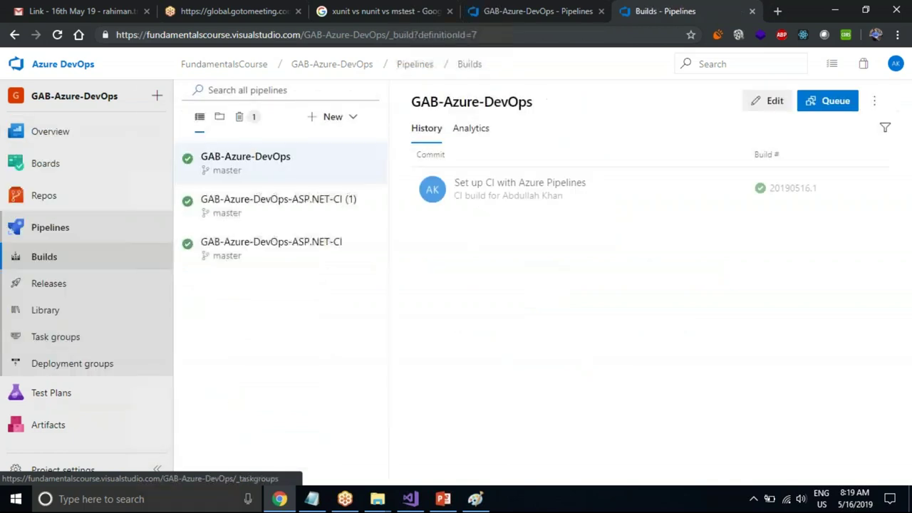
Open build #20190516.1 'Set up CI with Azure Pipelines' and switch to its Summary view
click(510, 183)
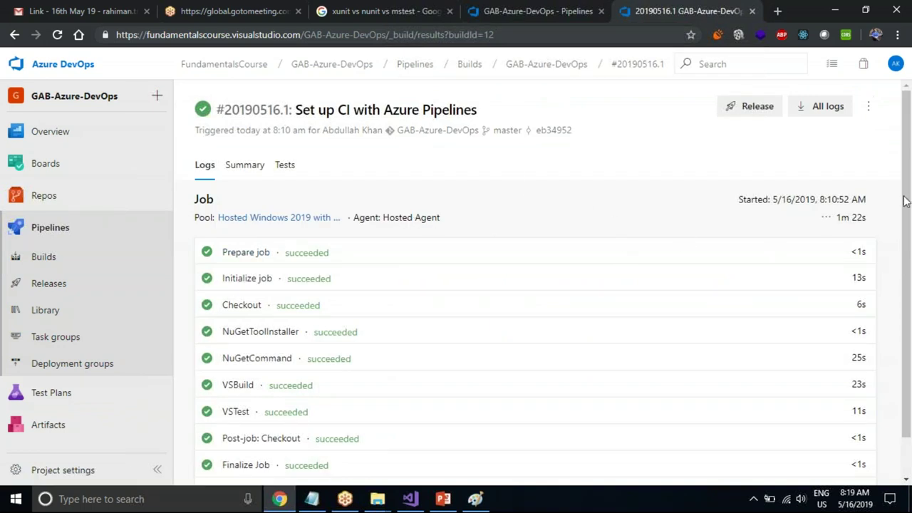
scroll(380, 77, down, 1)
click(263, 137)
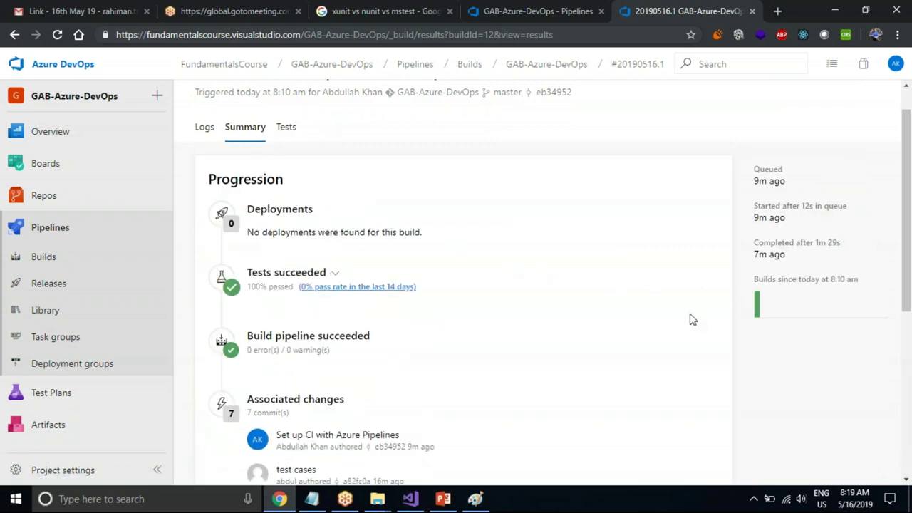
scroll(689, 319, down, 3)
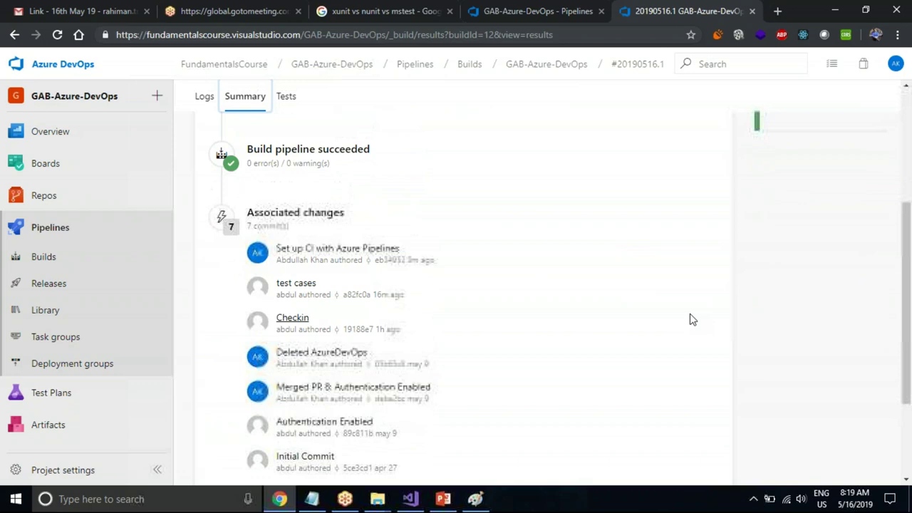
scroll(689, 319, up, 3)
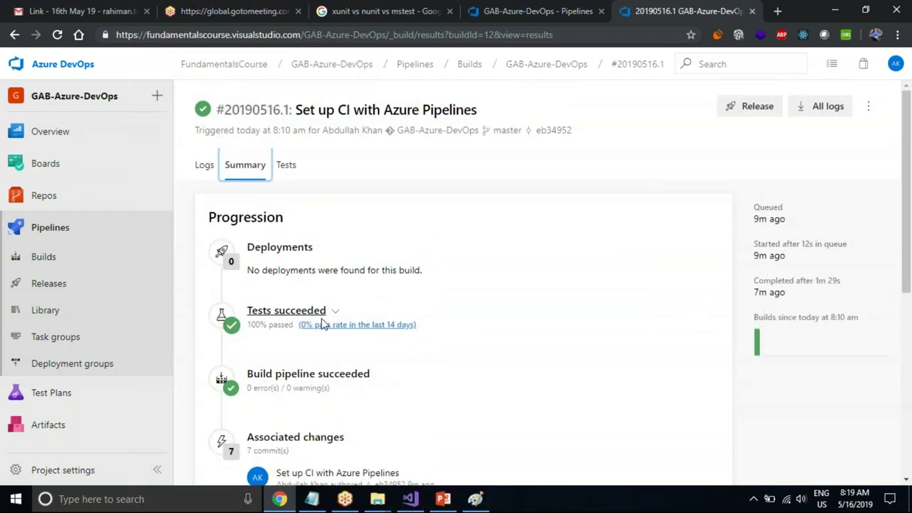
Expand the Tests succeeded section to see 1 test run, 100% passed
triple_click(263, 325)
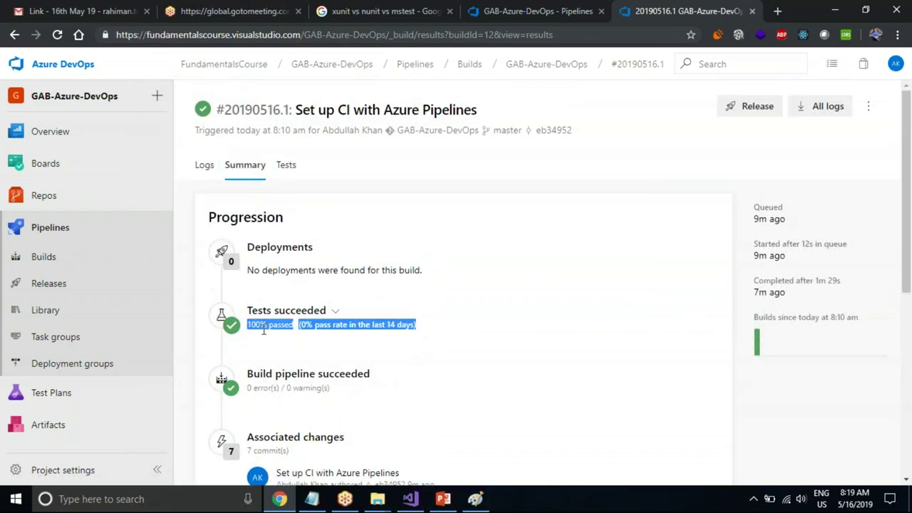
click(335, 311)
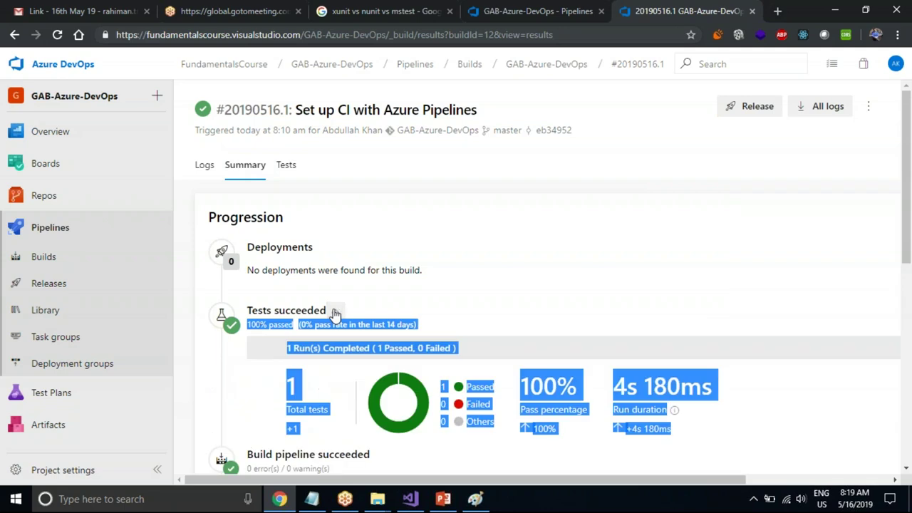
click(442, 308)
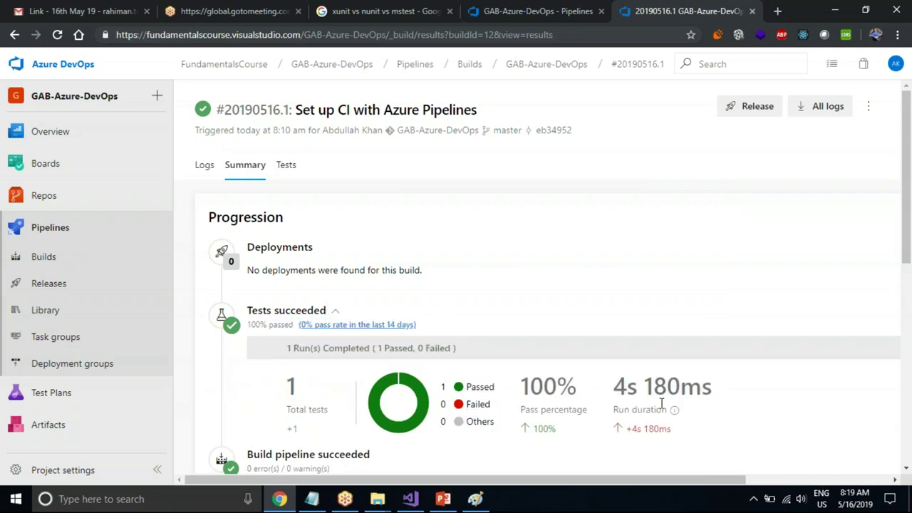
drag(909, 181, 911, 262)
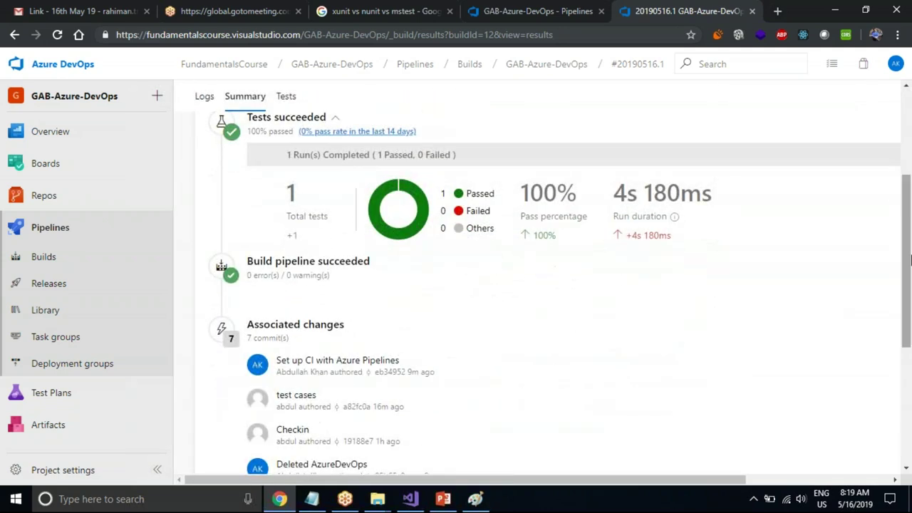
double_click(480, 194)
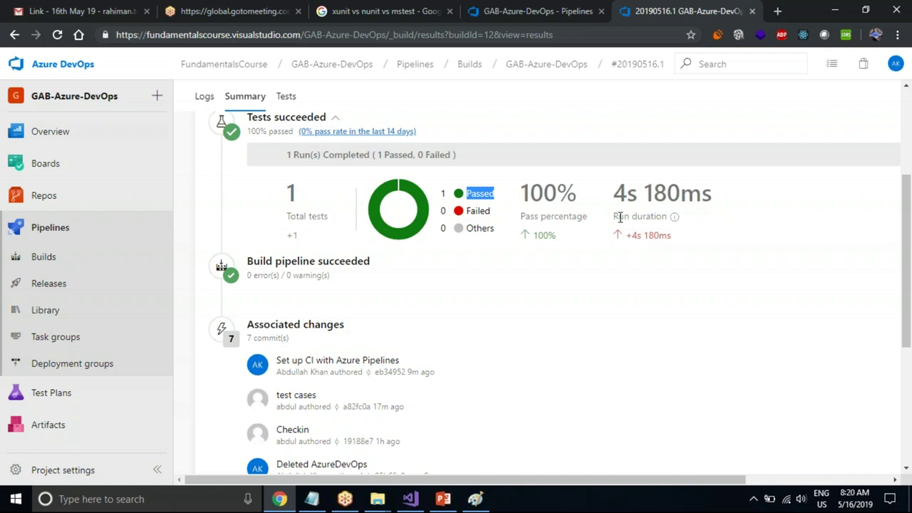
click(491, 370)
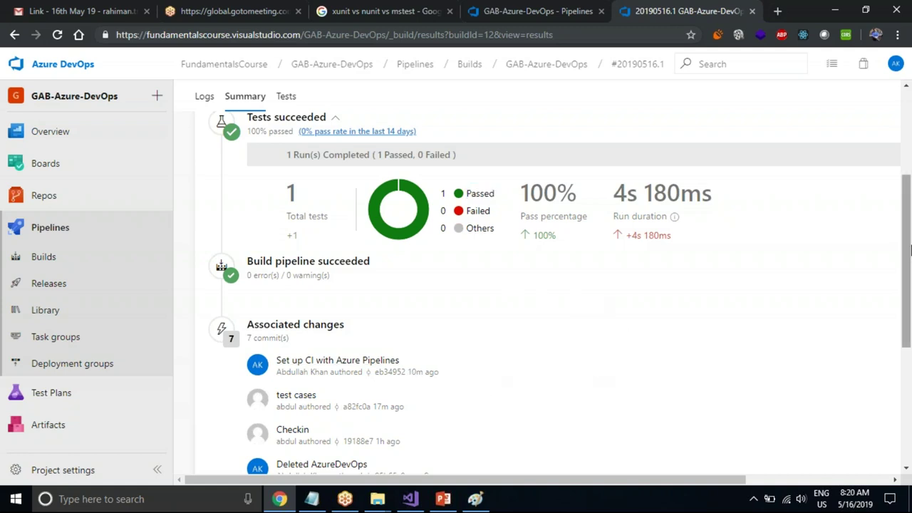
drag(910, 251, 910, 157)
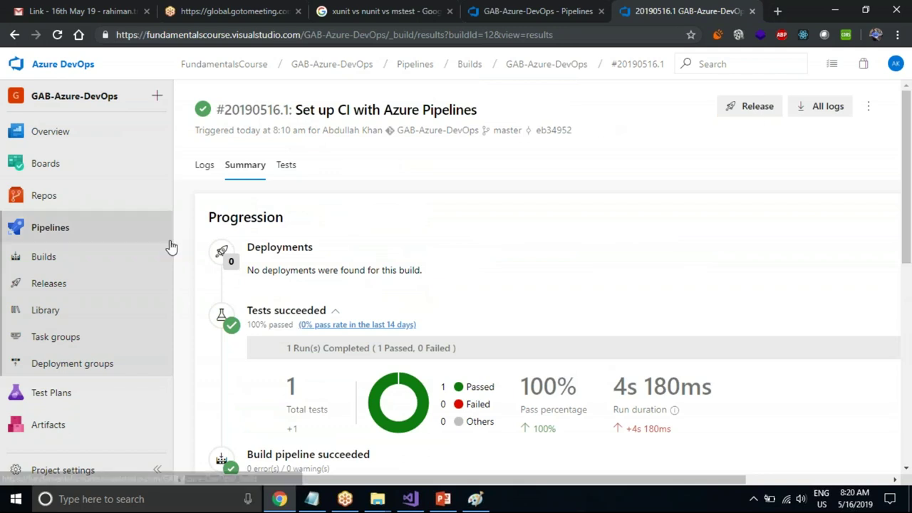
Open the GAB-Azure-DevOps pipeline's Analytics and its full Pipeline failures report
click(50, 270)
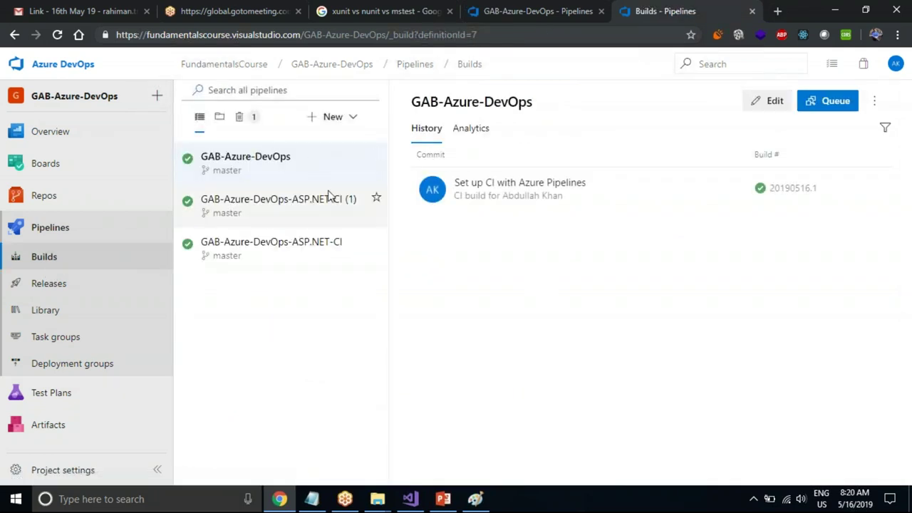
right_click(292, 178)
key(Escape)
click(482, 136)
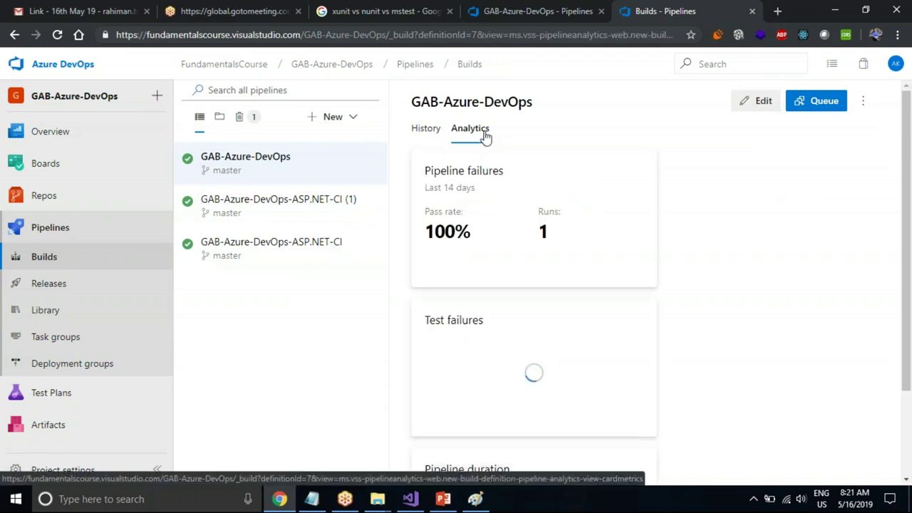
click(465, 227)
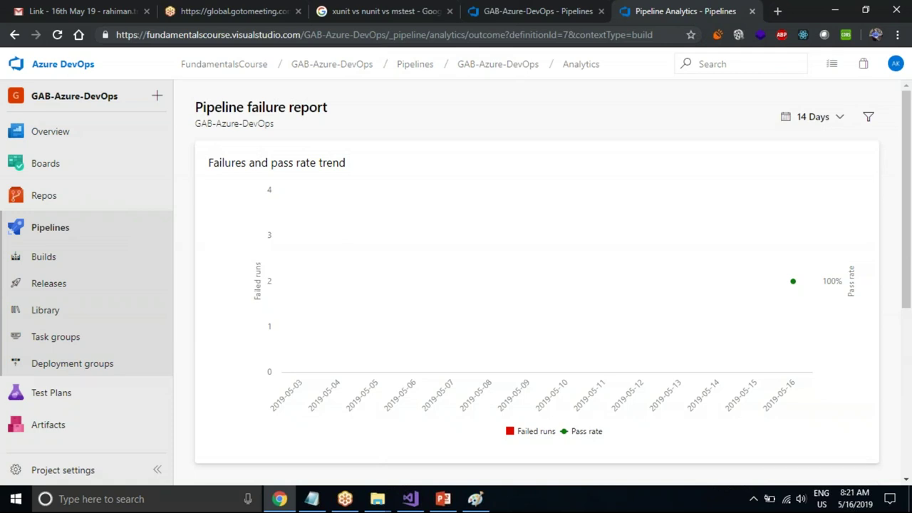
Widen the failure report to 30 days, show the branch filter, then return to Builds
mouse_move(804, 350)
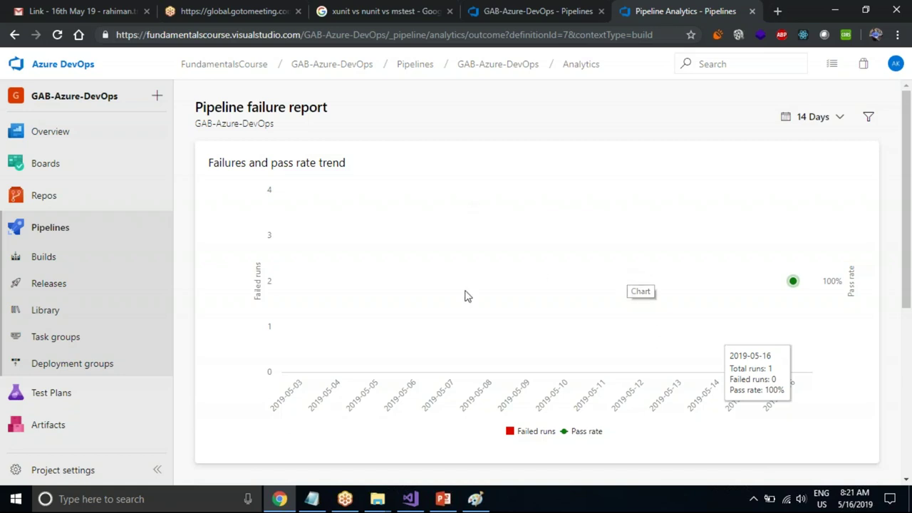
click(830, 119)
click(747, 188)
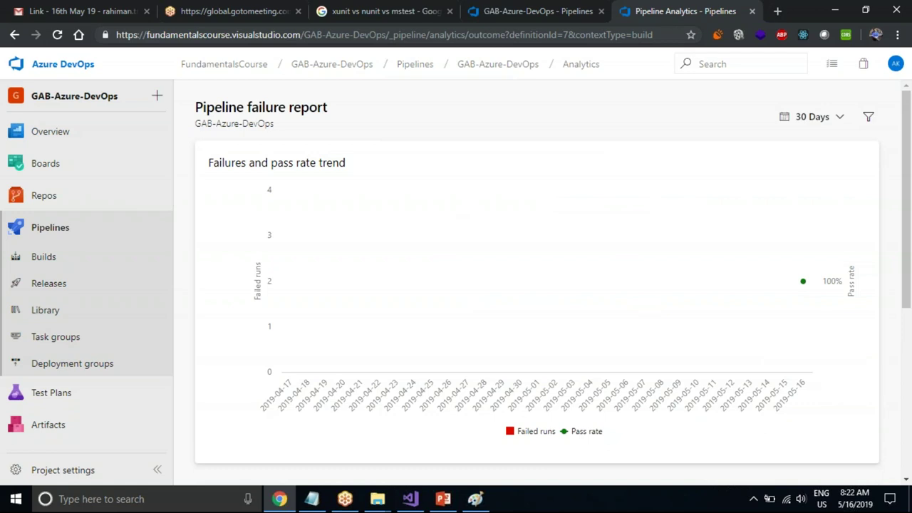
click(867, 118)
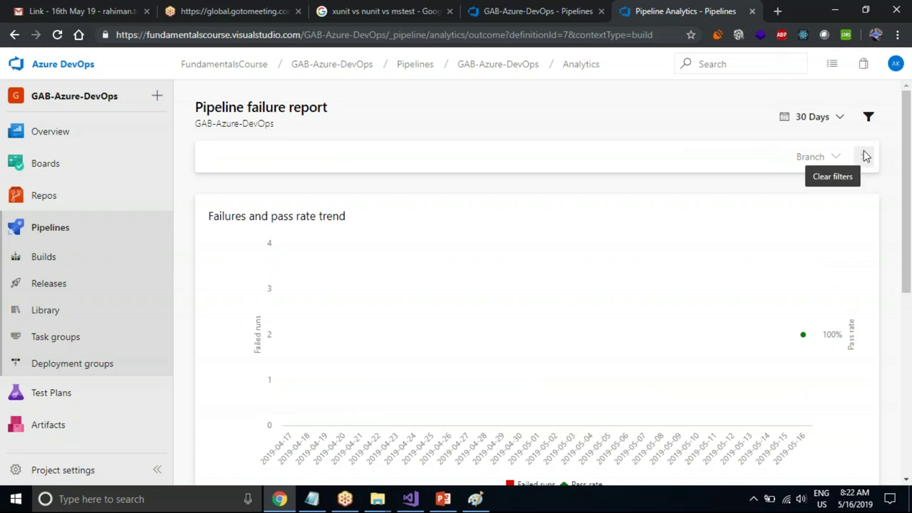
click(839, 118)
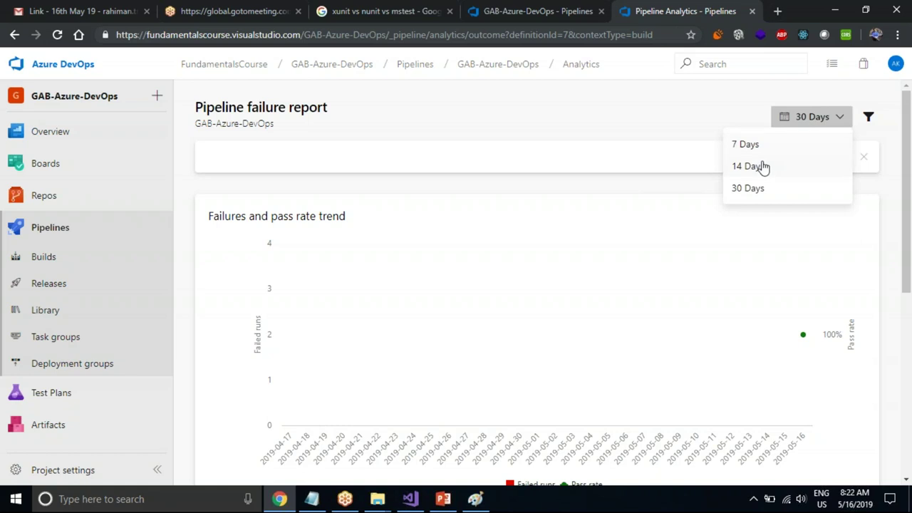
click(680, 142)
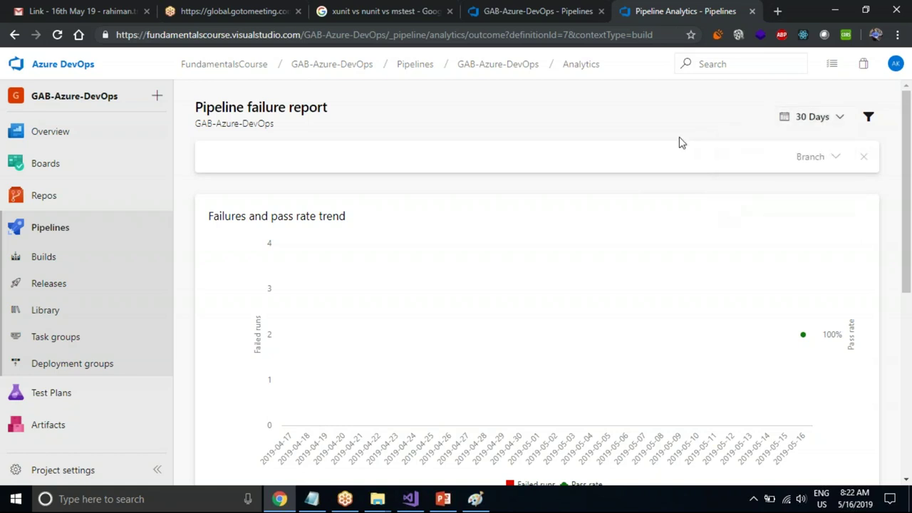
click(55, 268)
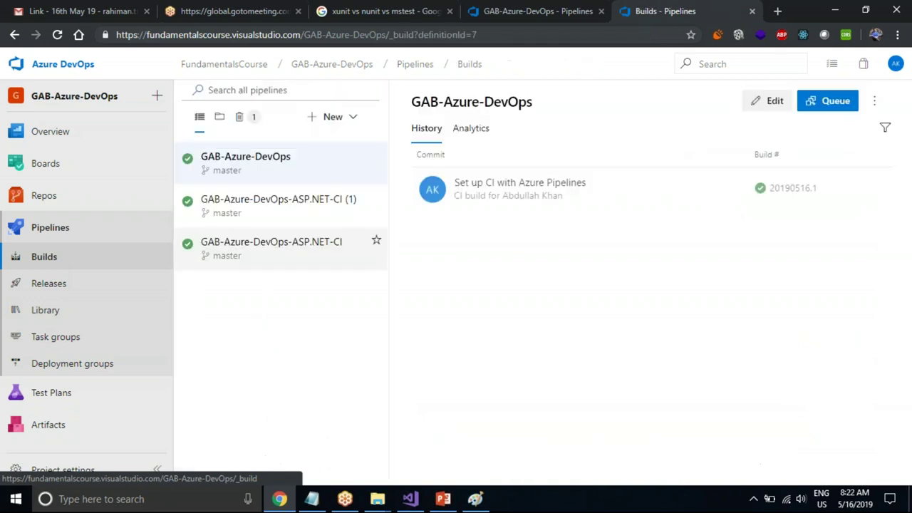
Open the classic GAB-Azure-DevOps-ASP.NET-CI pipeline's tasks for editing
click(288, 214)
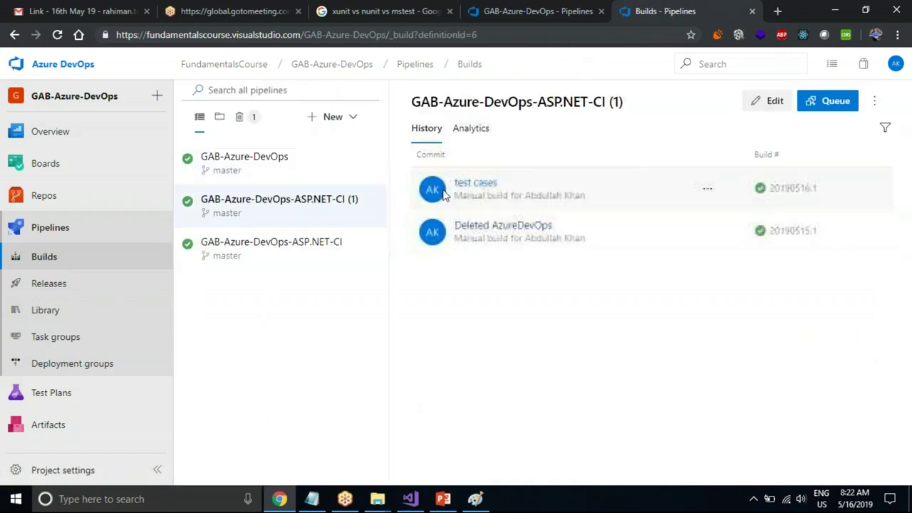
click(198, 178)
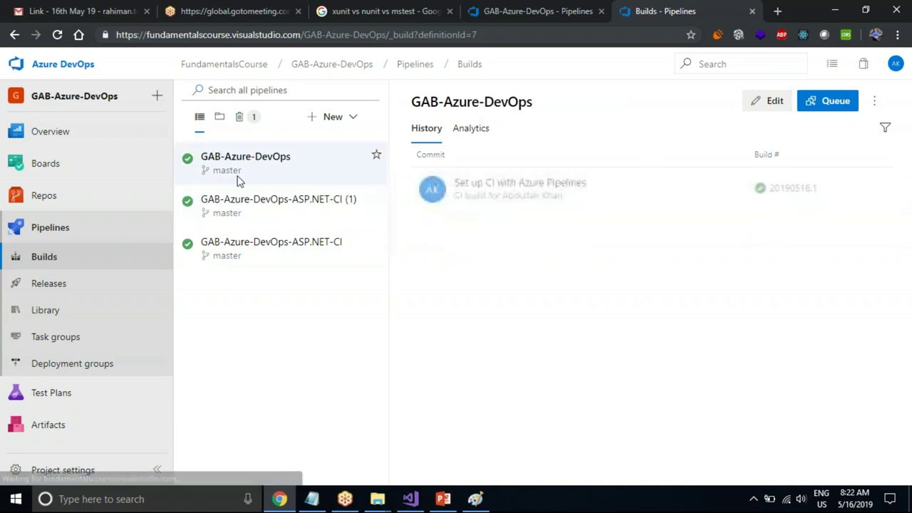
click(246, 222)
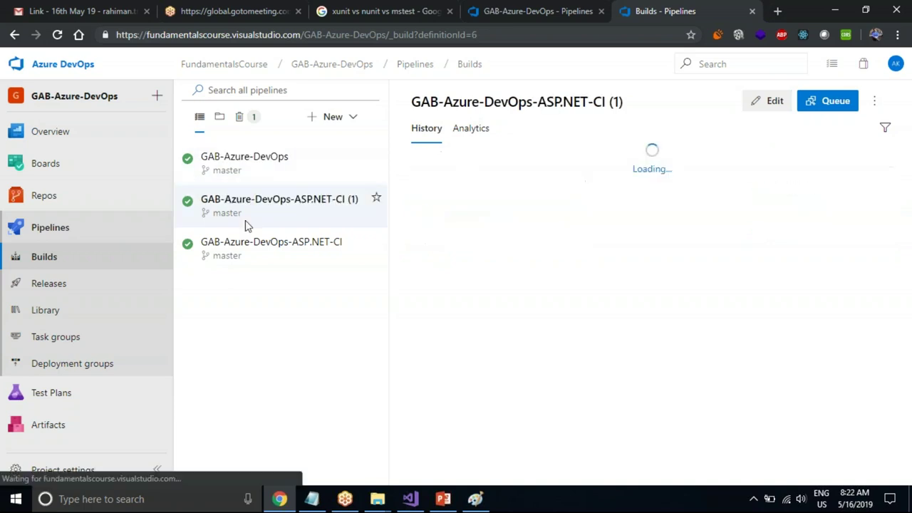
click(255, 256)
click(290, 224)
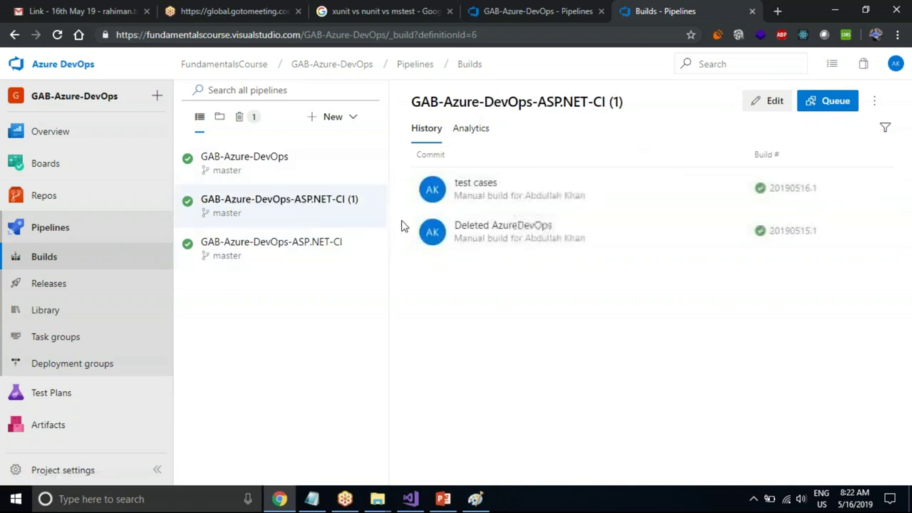
click(776, 101)
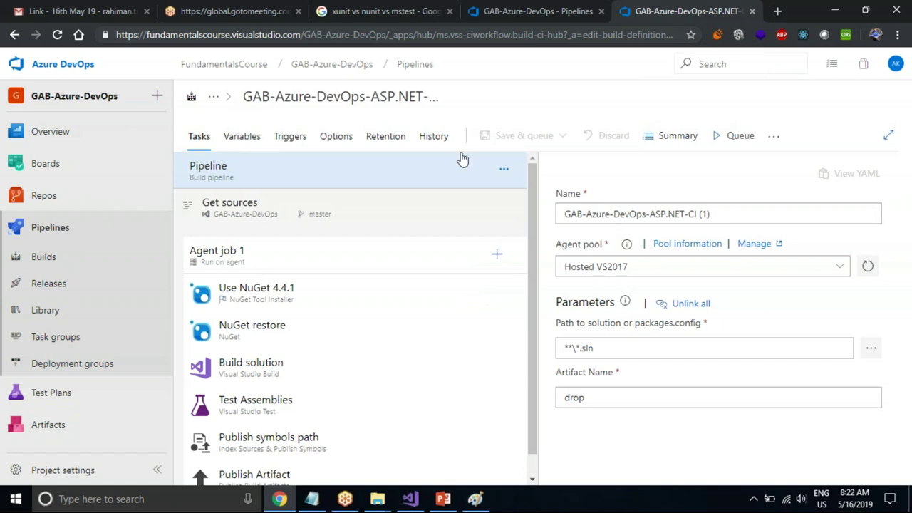
Review Get sources: Azure Repos Git, GAB-Azure-DevOps repository, default branch kept as master
click(331, 214)
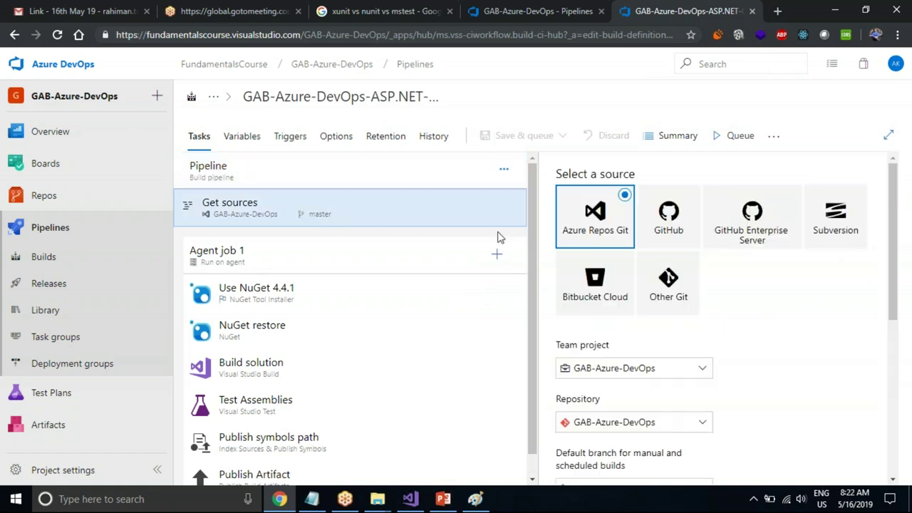
drag(895, 237, 895, 316)
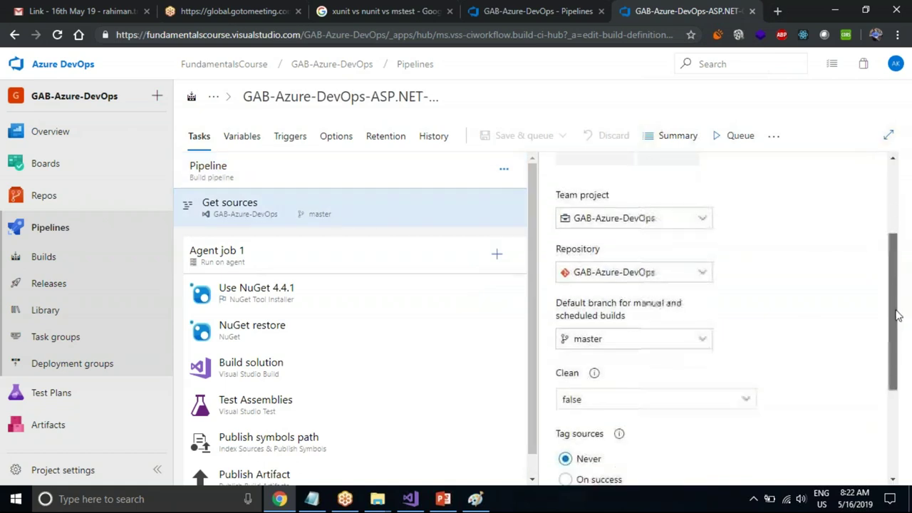
click(661, 326)
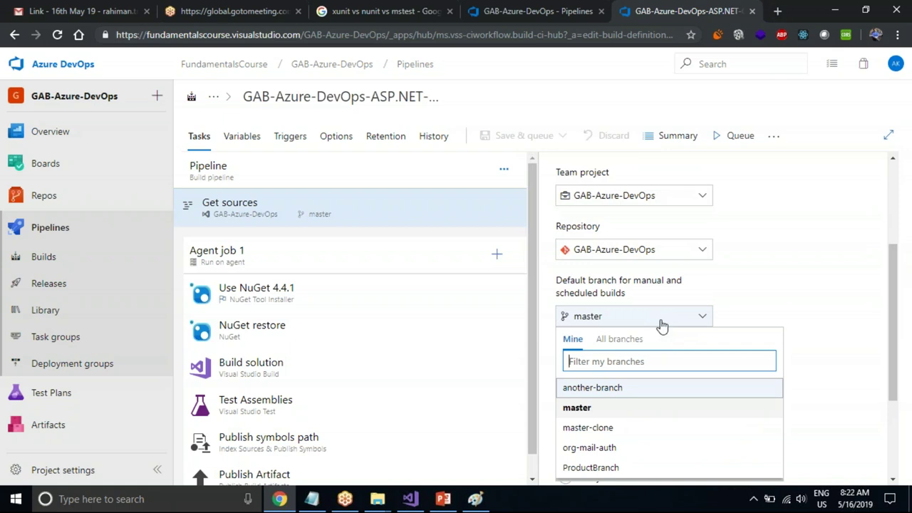
click(816, 264)
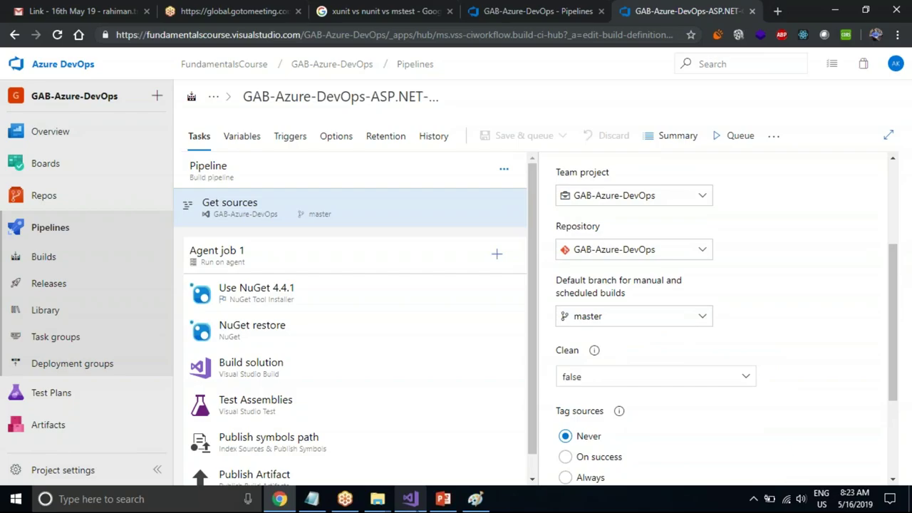
Open HomeController.cs from Solution Explorer in Visual Studio
click(409, 499)
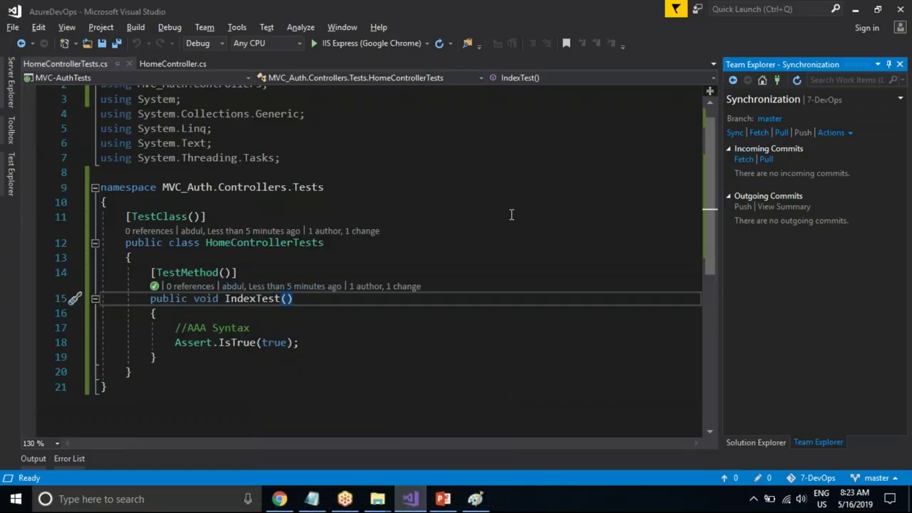
click(753, 442)
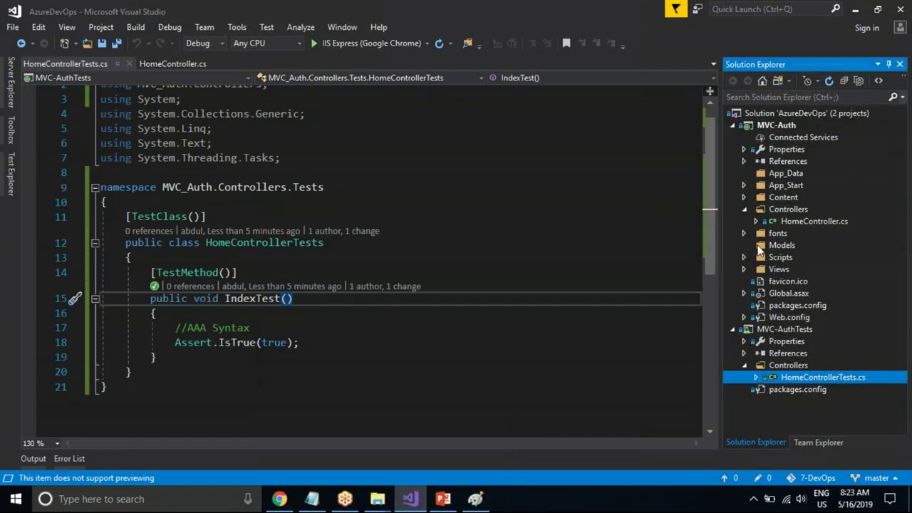
double_click(814, 221)
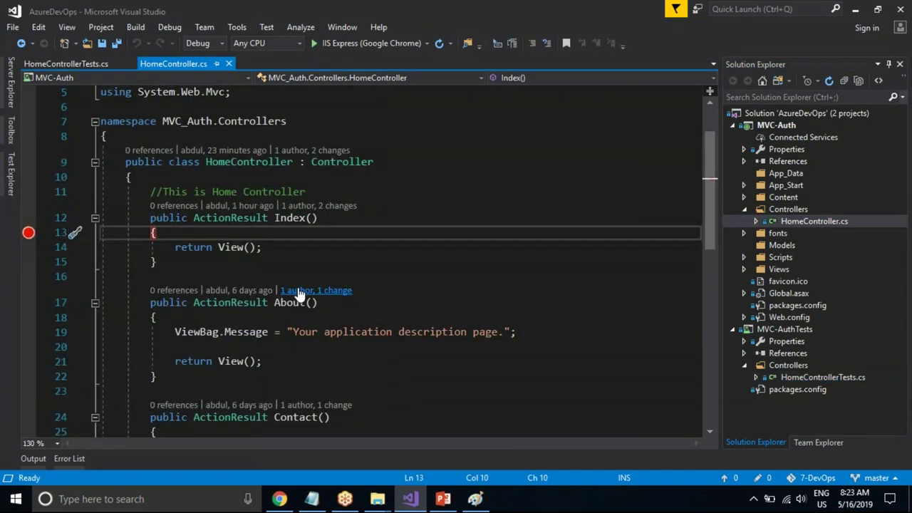
Add '//This should trigger the CICD build' below the Home Controller comment and save
click(321, 190)
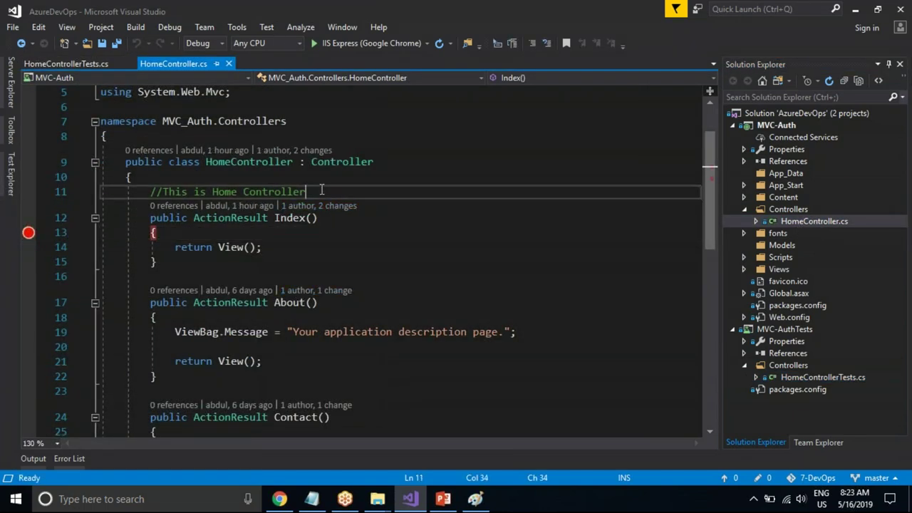
key(Return)
text(//)
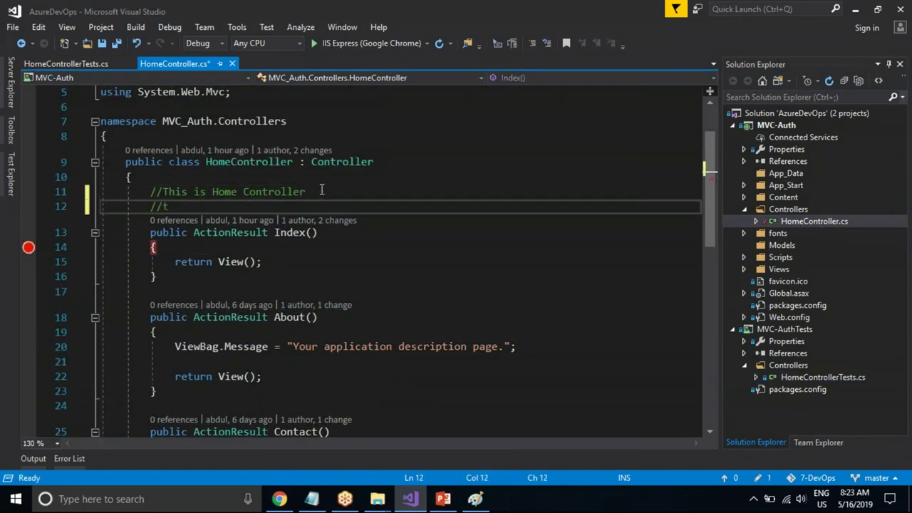
text(This shoiuld)
key(BackSpace)
key(BackSpace)
key(BackSpace)
key(BackSpace)
text(uld trin)
key(BackSpace)
text(gger te)
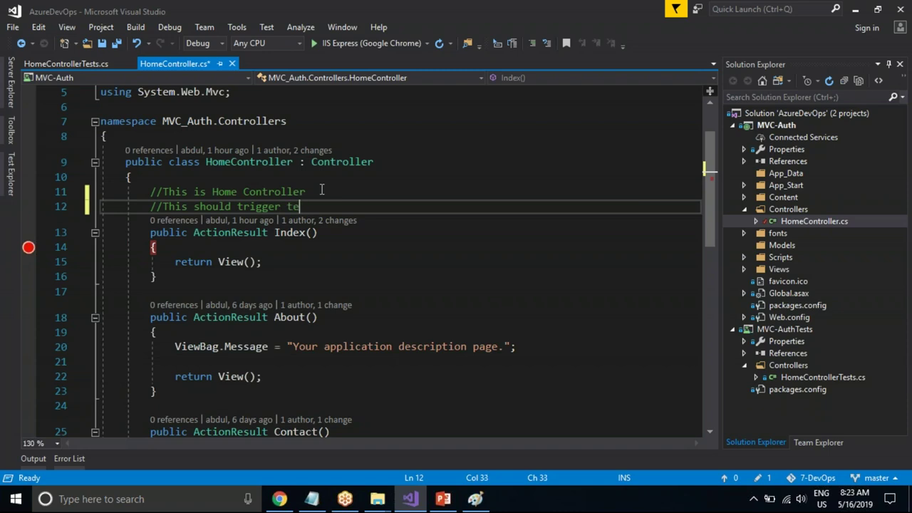
key(BackSpace)
text(he CICD build)
key(ctrl+s)
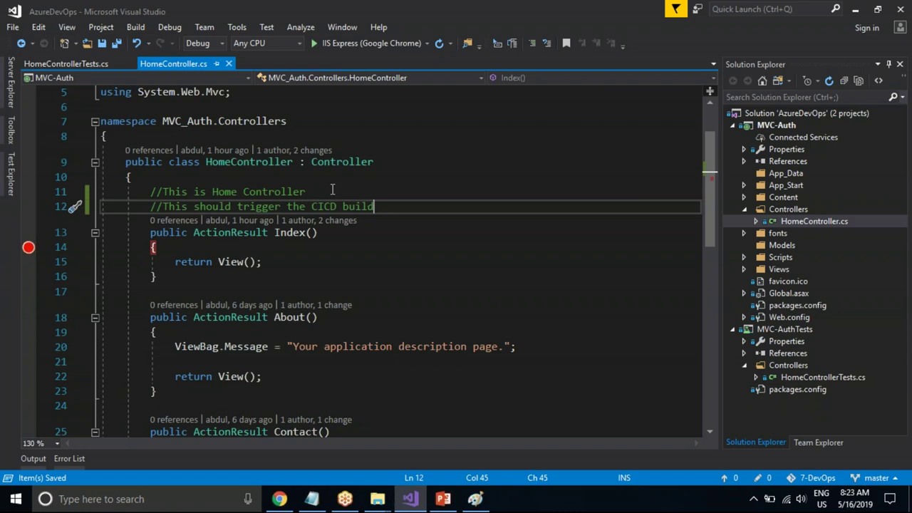
In Team Explorer Changes, commit with message 'CICD' using Commit All and Sync to master
click(815, 443)
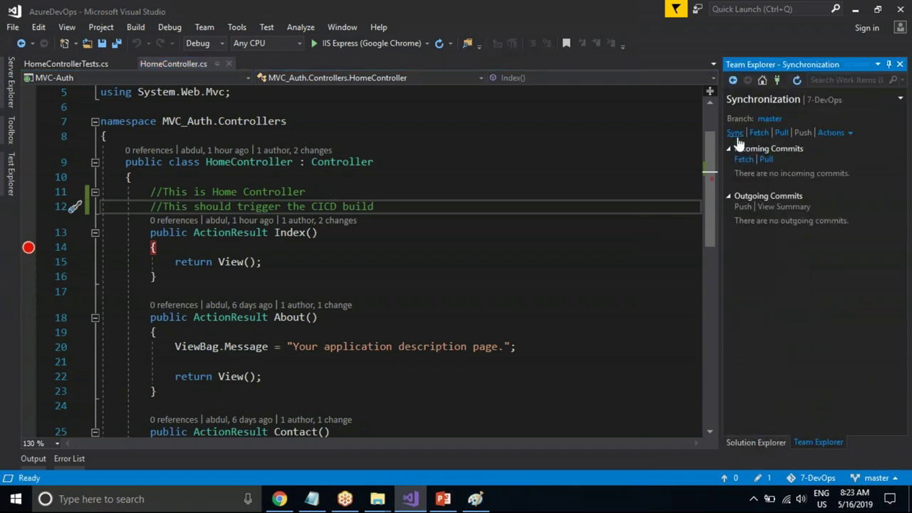
click(762, 83)
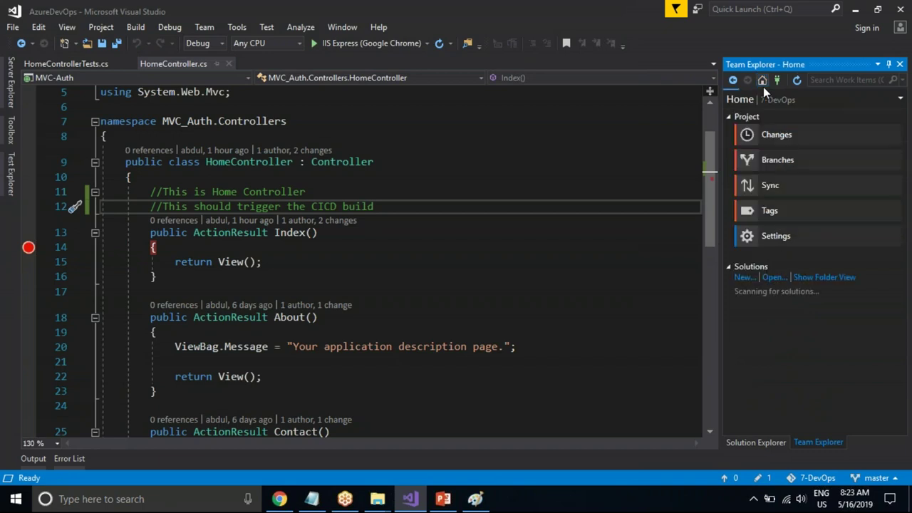
click(755, 134)
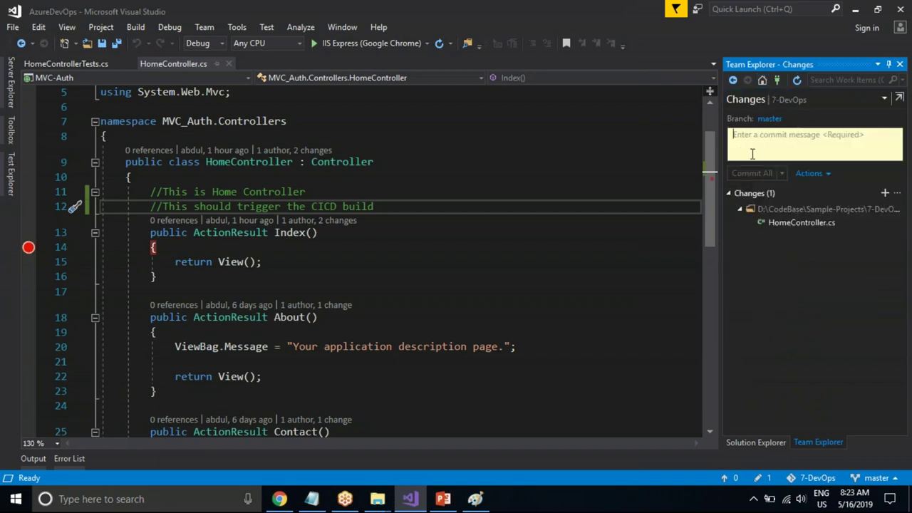
text(C)
key(BackSpace)
text(CICD)
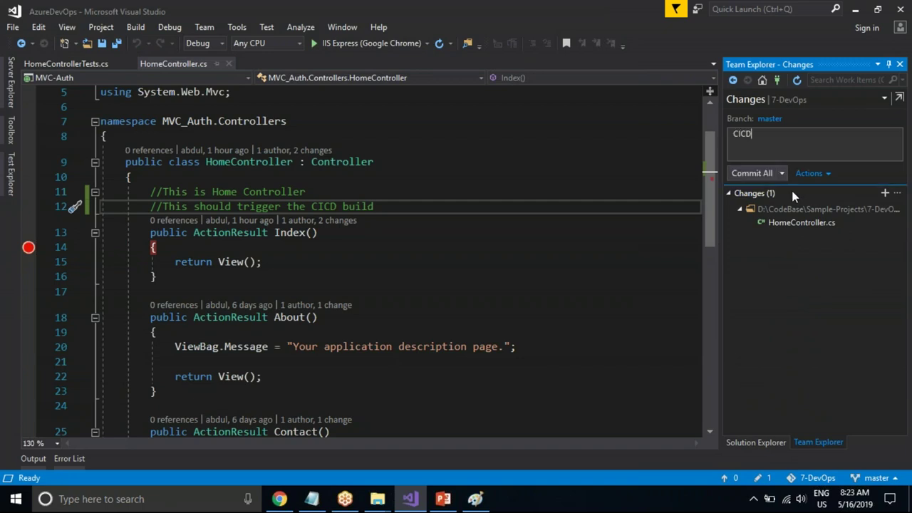
click(785, 178)
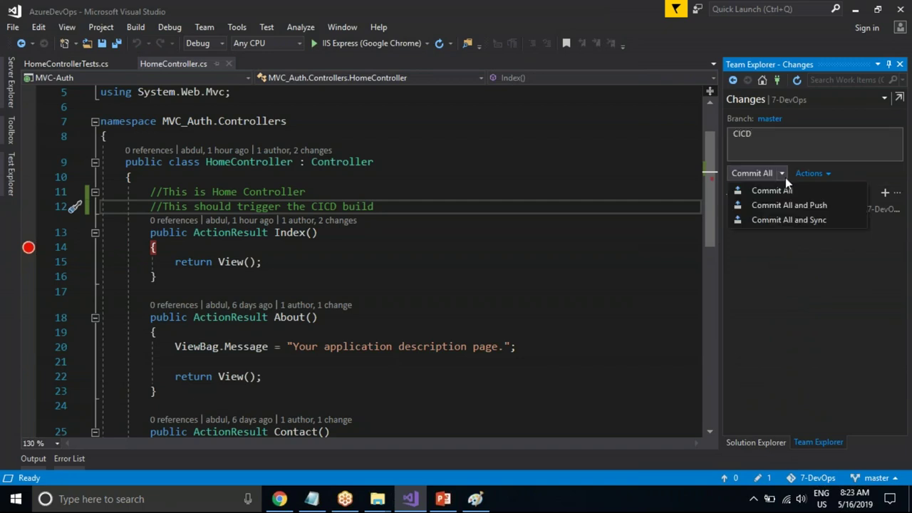
click(795, 218)
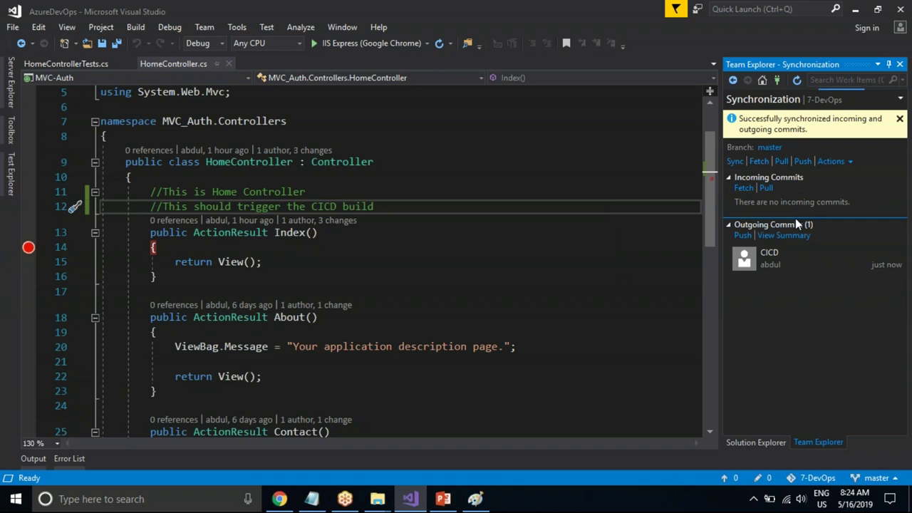
click(900, 120)
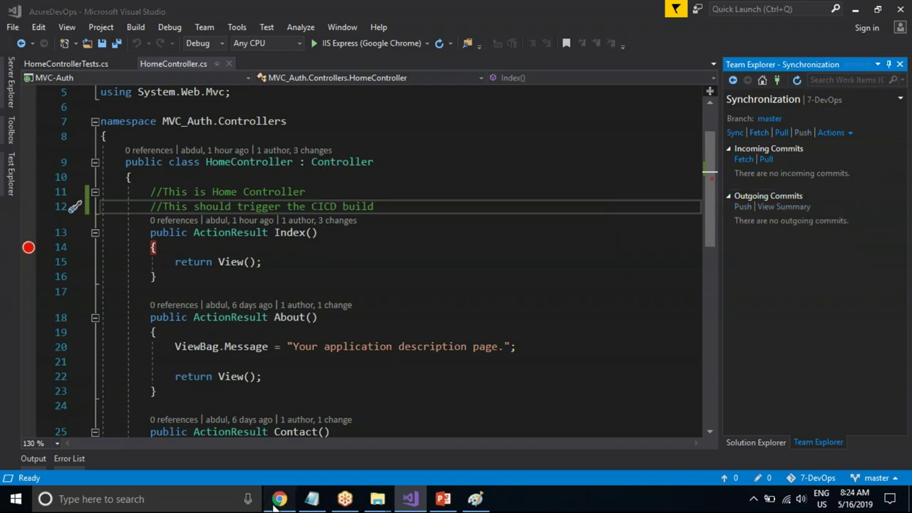
click(279, 499)
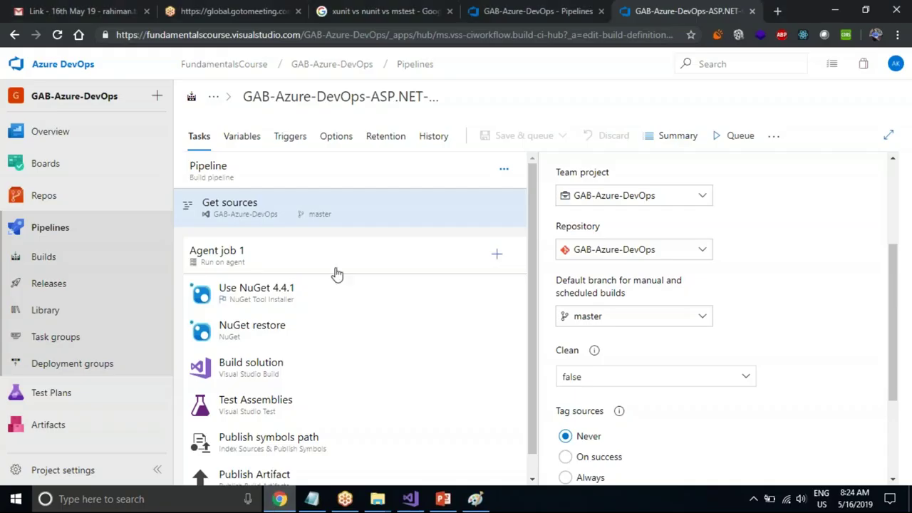
Open the newly triggered build #20190516.2 from the Builds history to watch its log
click(43, 257)
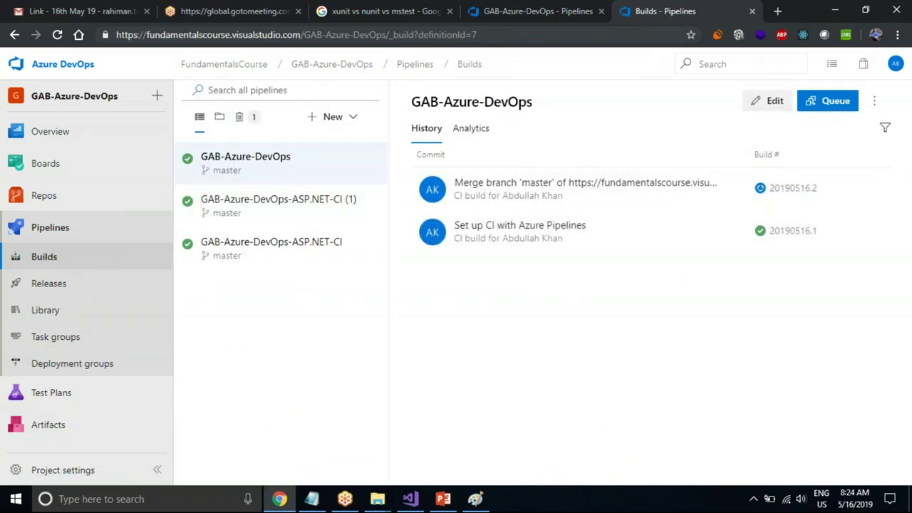
click(577, 181)
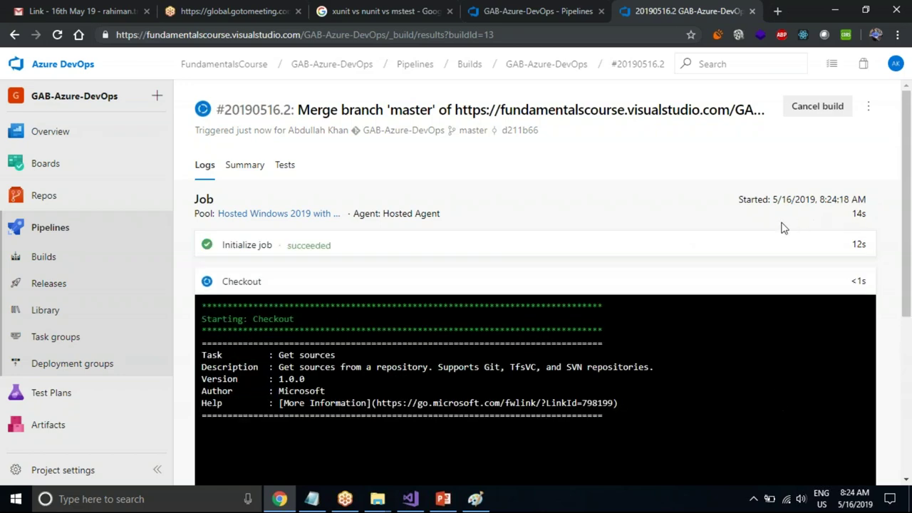
Confirm build #20190516.2 finished with every step succeeded, then bring the Paint window forward
drag(909, 221, 911, 286)
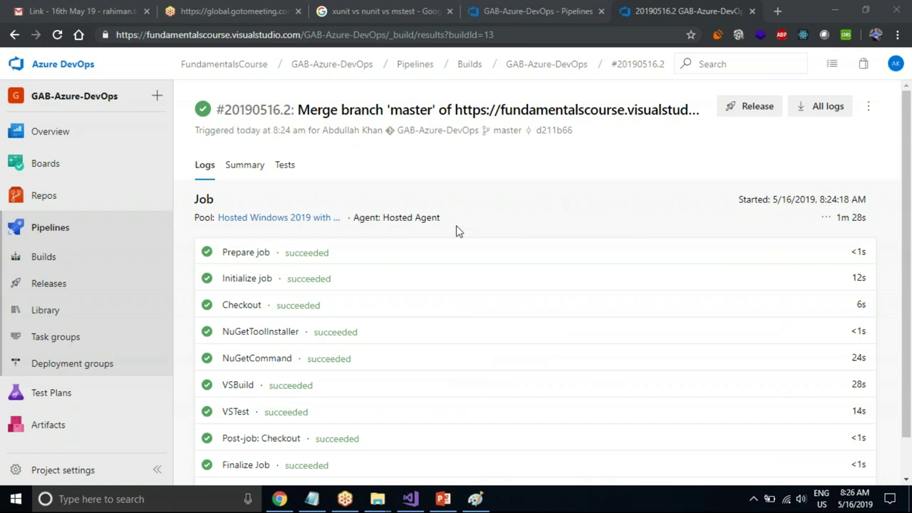
key(alt+Tab)
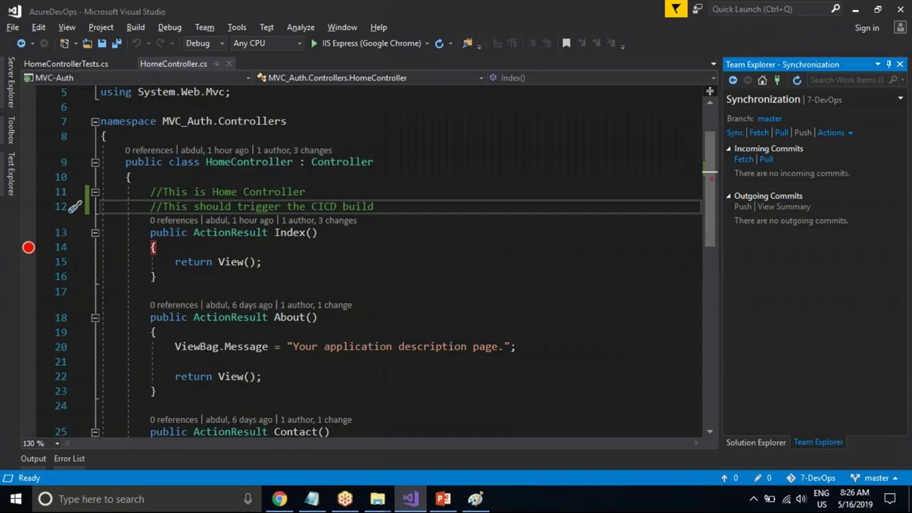
key(alt+Tab)
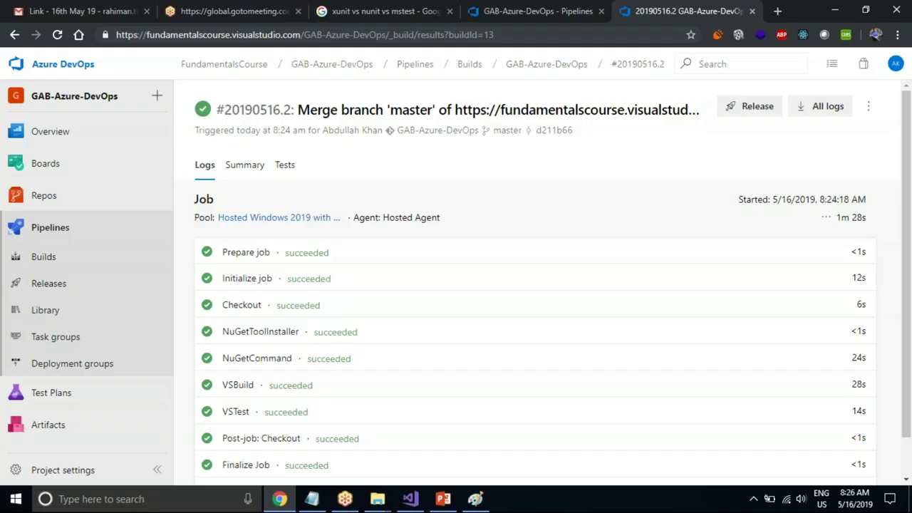
click(475, 498)
key(super)
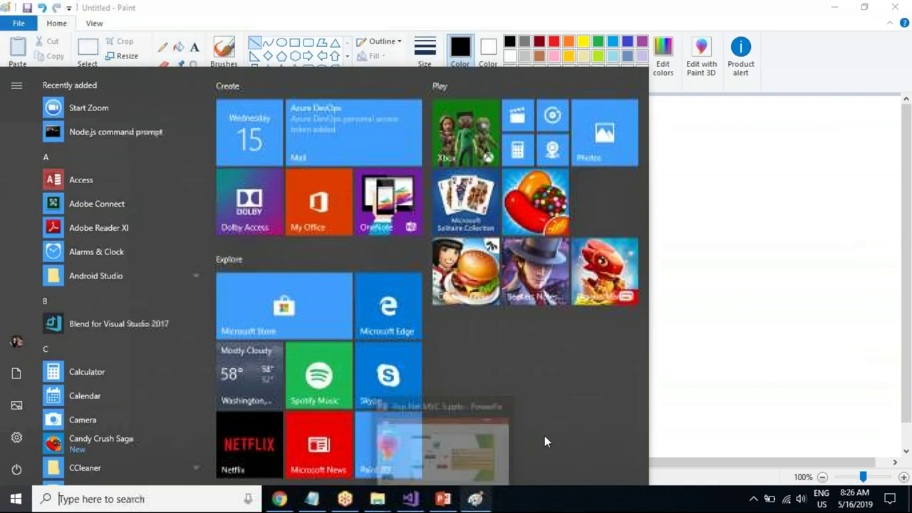
Discard the old diagram for a blank Paint canvas and draw a square box left of centre
click(475, 502)
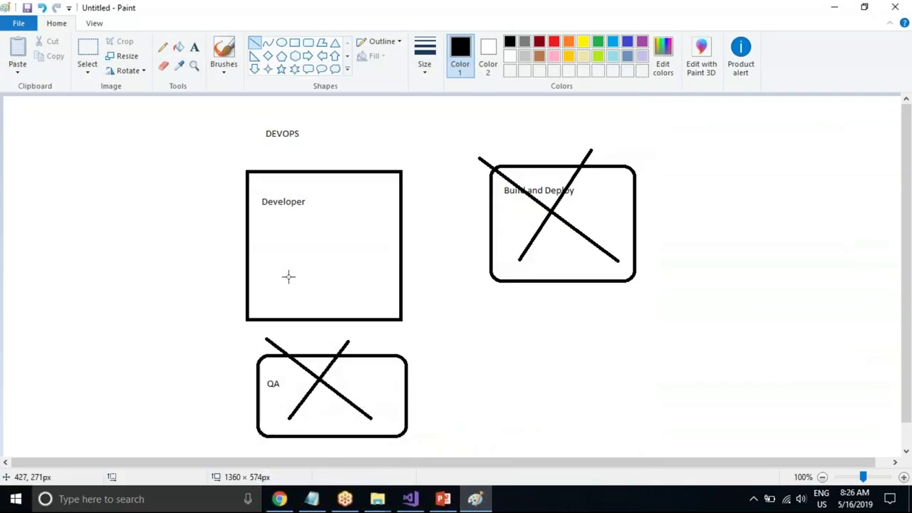
key(alt+F4)
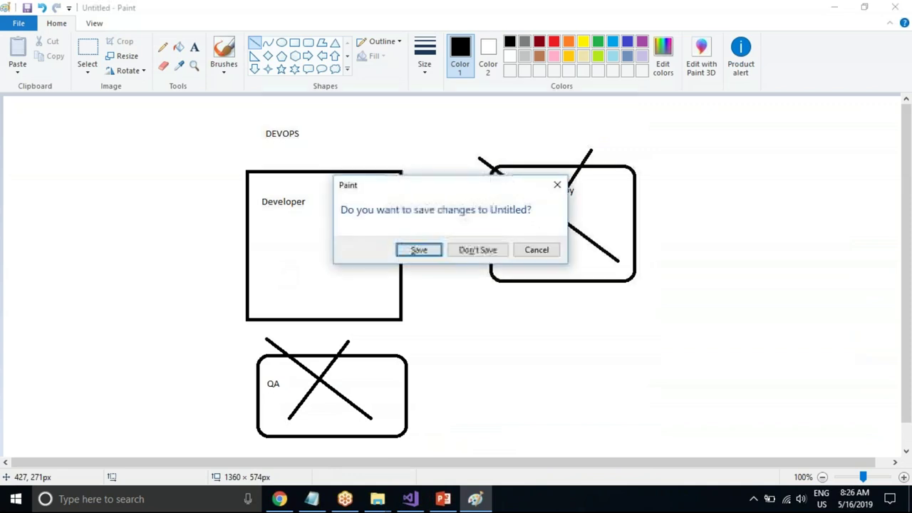
click(488, 255)
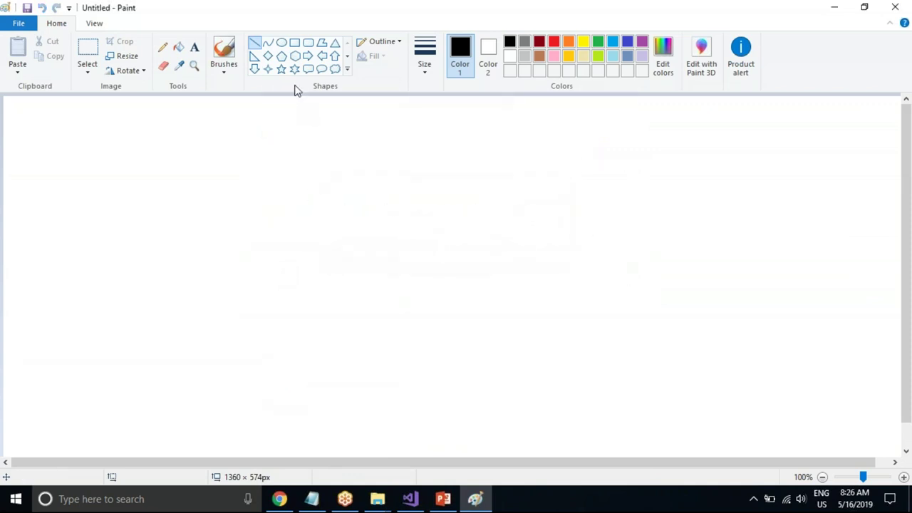
drag(235, 191, 400, 297)
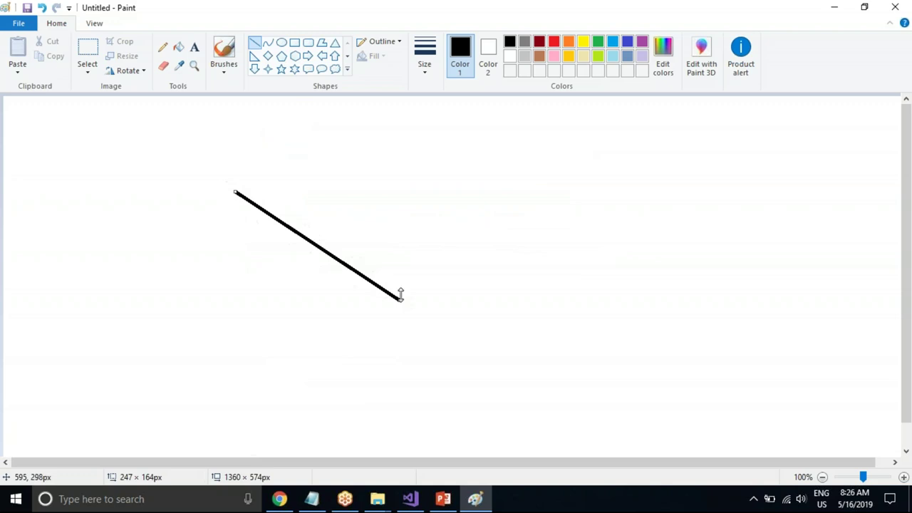
key(ctrl+z)
click(294, 42)
drag(208, 215, 377, 404)
click(224, 190)
Label the square 'master' and 'CICD Pipeline', then draw a rounded box to its right
click(193, 47)
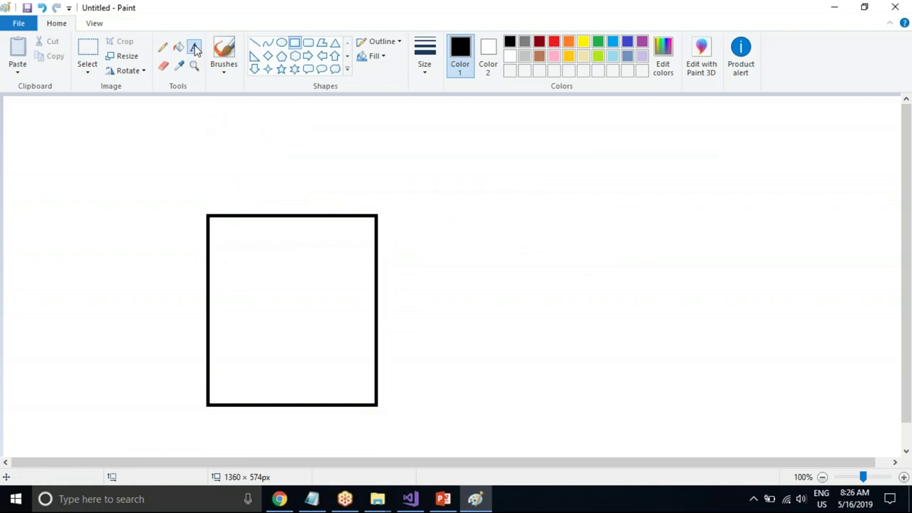
click(219, 229)
text(master)
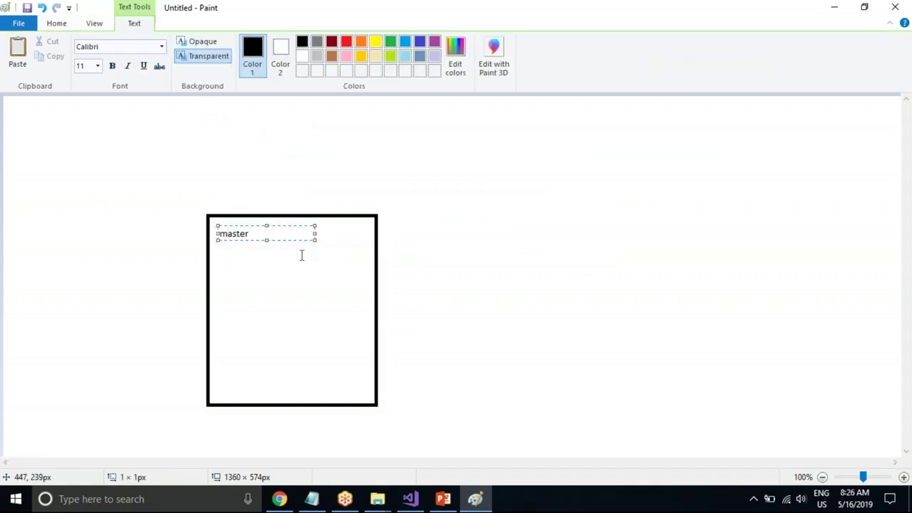
key(Return)
text(cICD Pip)
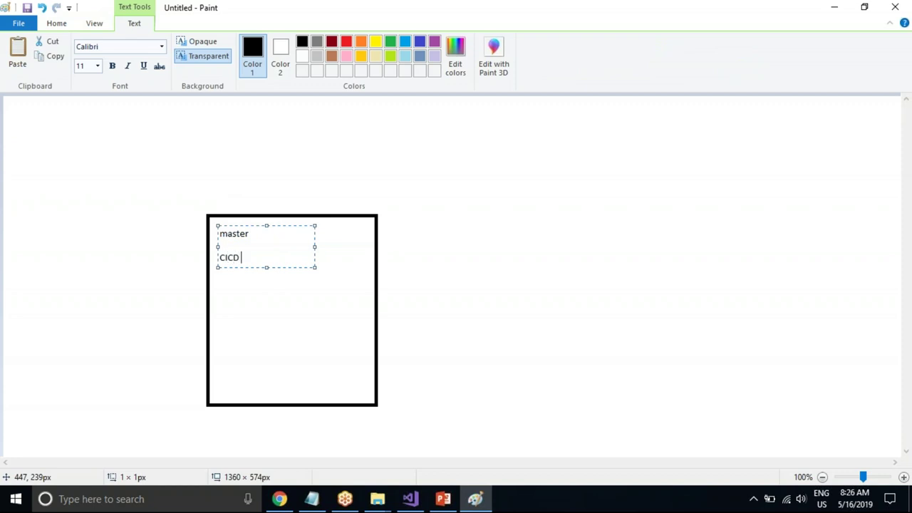
text(eling)
key(BackSpace)
text(e)
click(450, 275)
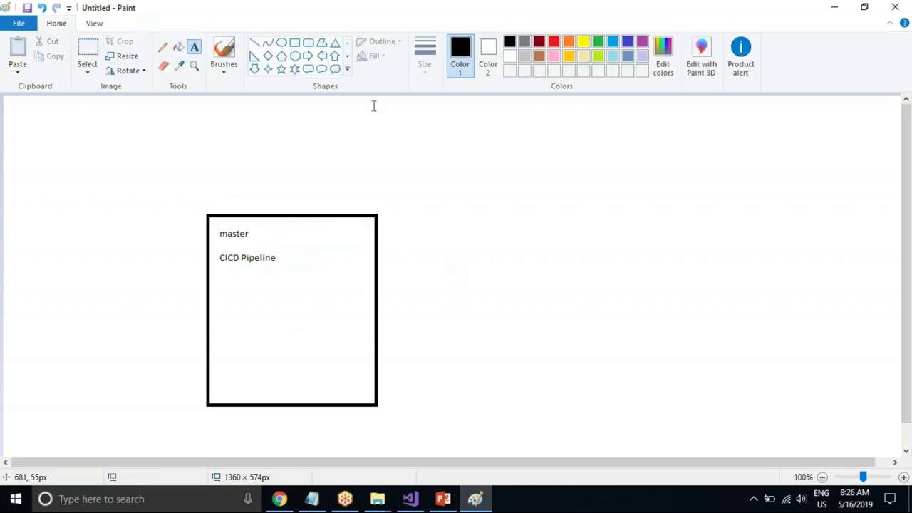
click(308, 44)
drag(480, 173, 674, 272)
Draw an arrow from the master box to the rounded box and label it 'DEV Env'
click(420, 185)
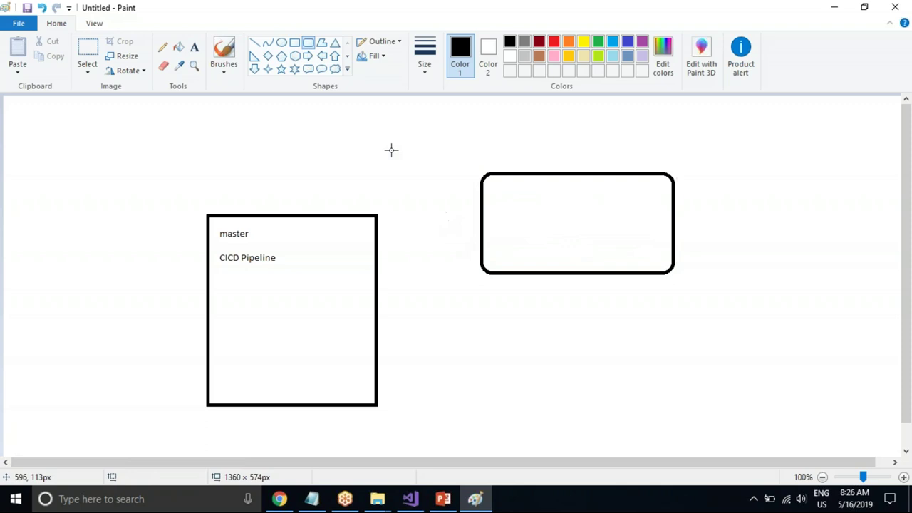
click(308, 56)
mouse_move(377, 225)
mouse_down()
mouse_move(468, 254)
mouse_move(485, 245)
mouse_up()
click(456, 163)
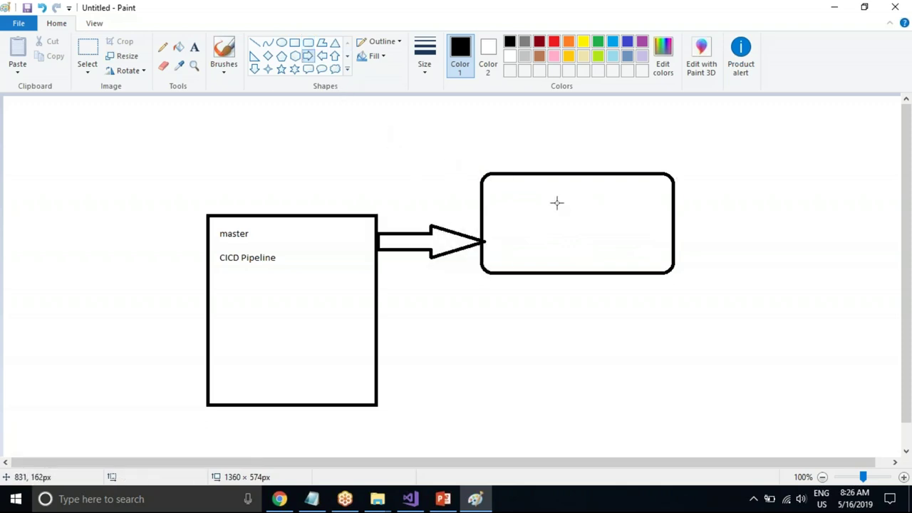
click(194, 47)
click(500, 193)
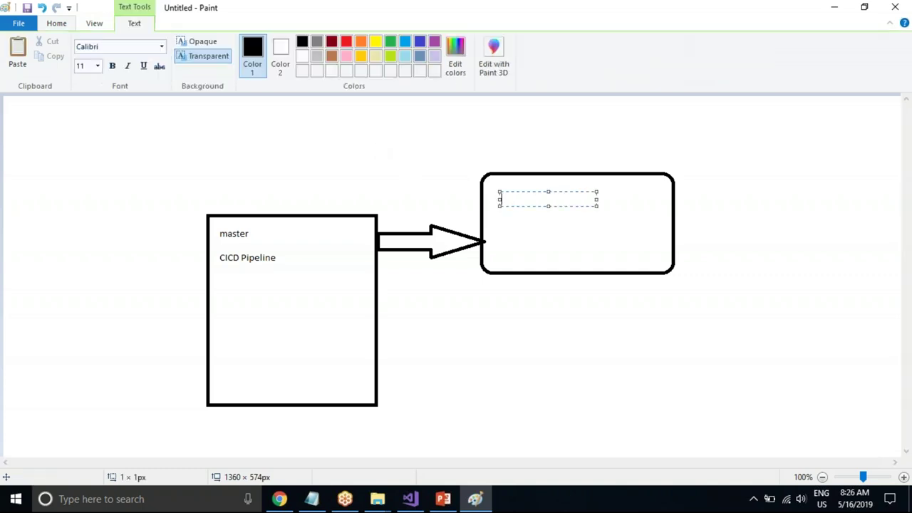
text(DEV Env)
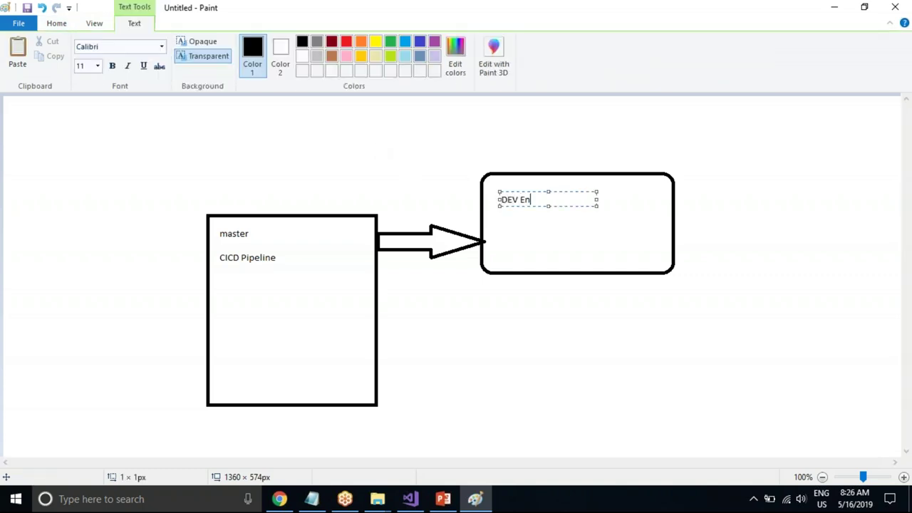
click(507, 332)
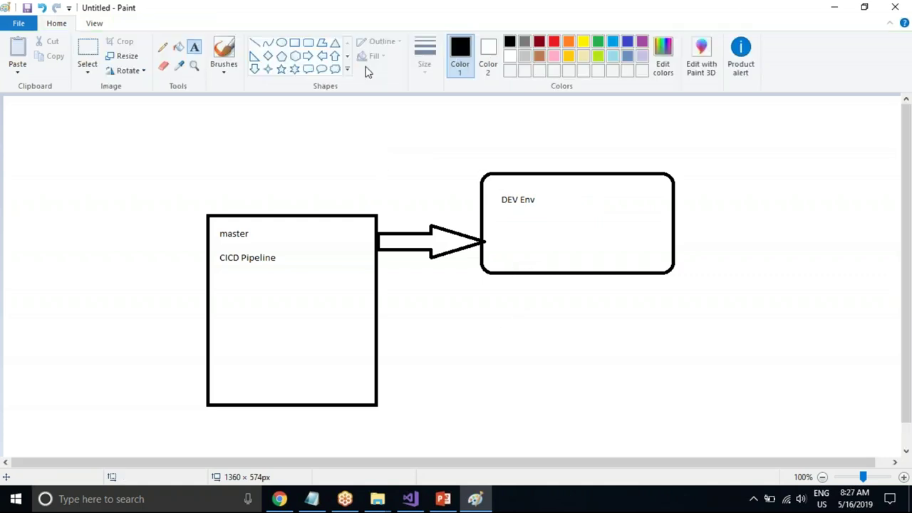
Add two more rounded boxes below, labelled 'Staging' and 'QA'
click(308, 43)
mouse_move(472, 295)
mouse_down()
mouse_move(653, 378)
mouse_move(705, 388)
mouse_up()
click(582, 444)
mouse_move(472, 411)
mouse_down()
mouse_move(532, 420)
mouse_move(630, 461)
mouse_up()
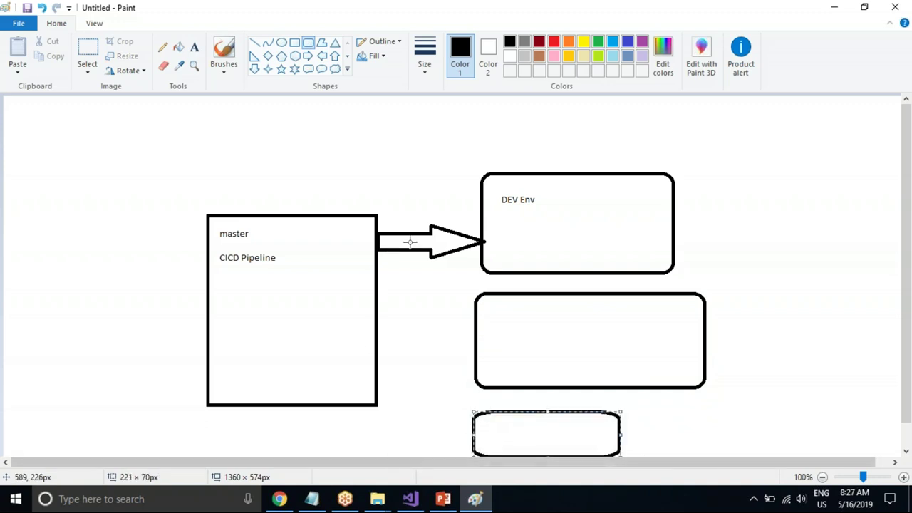
click(193, 48)
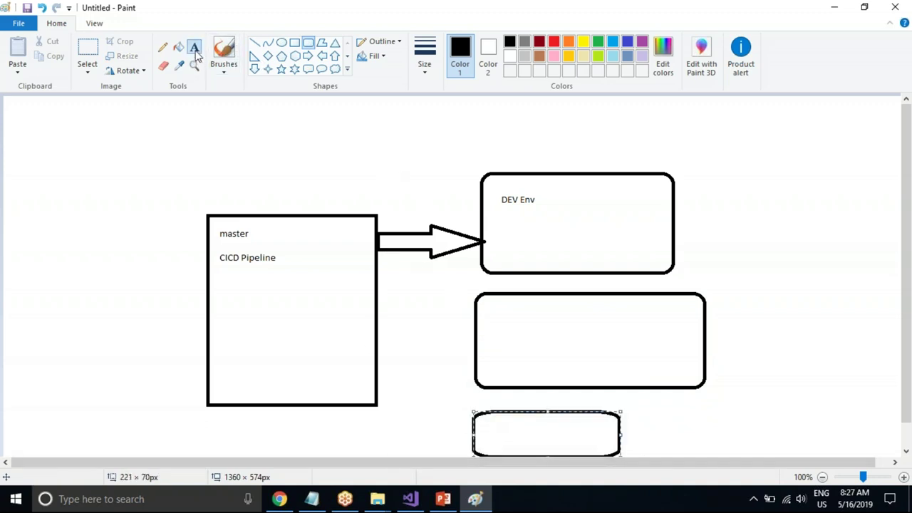
click(492, 302)
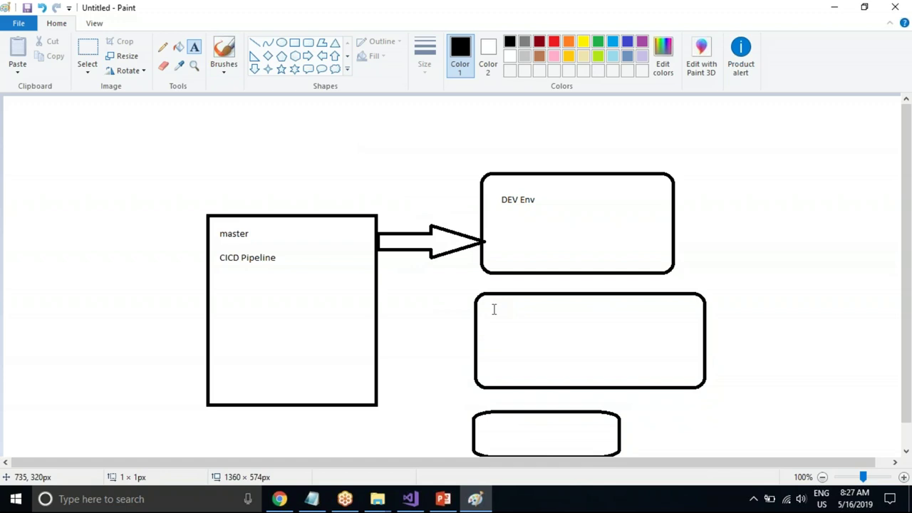
text(Staging)
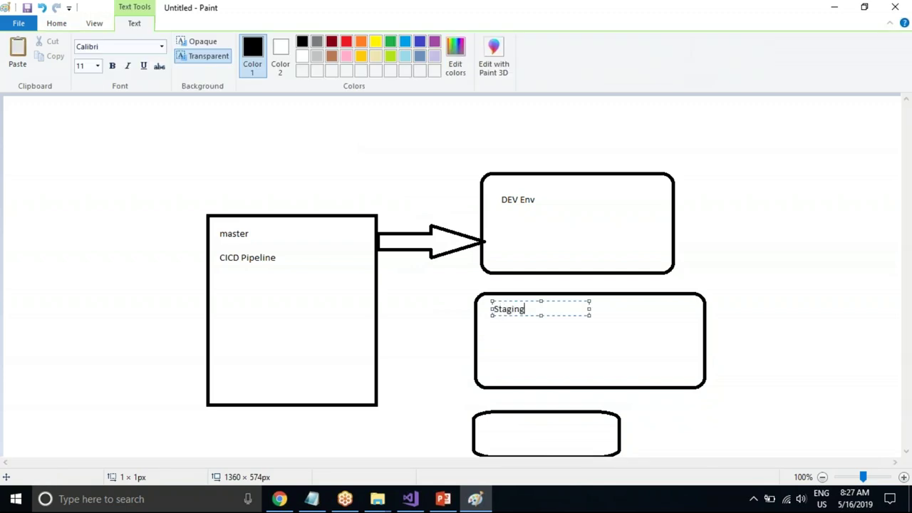
click(482, 423)
click(482, 424)
text(QA)
click(429, 358)
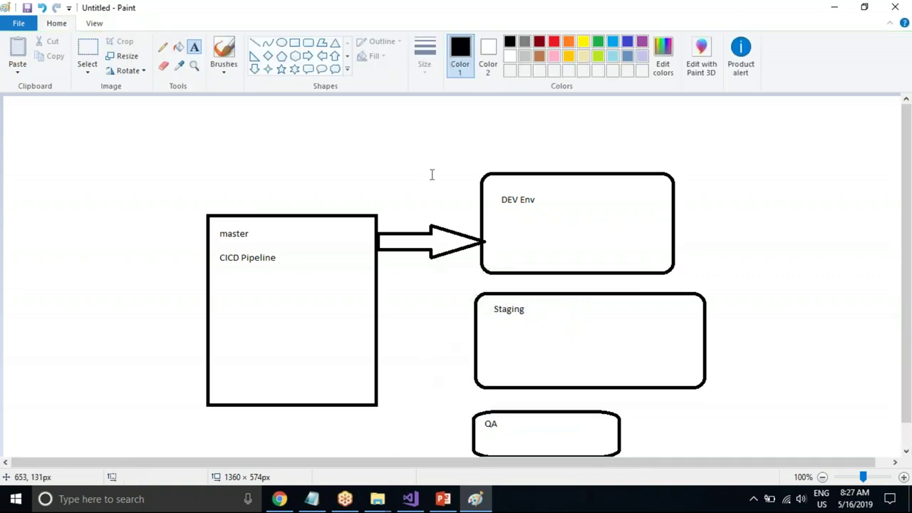
Draw arrows from the master box to the Staging and QA boxes
click(308, 56)
drag(375, 309, 475, 345)
click(380, 386)
drag(379, 385, 473, 453)
click(727, 287)
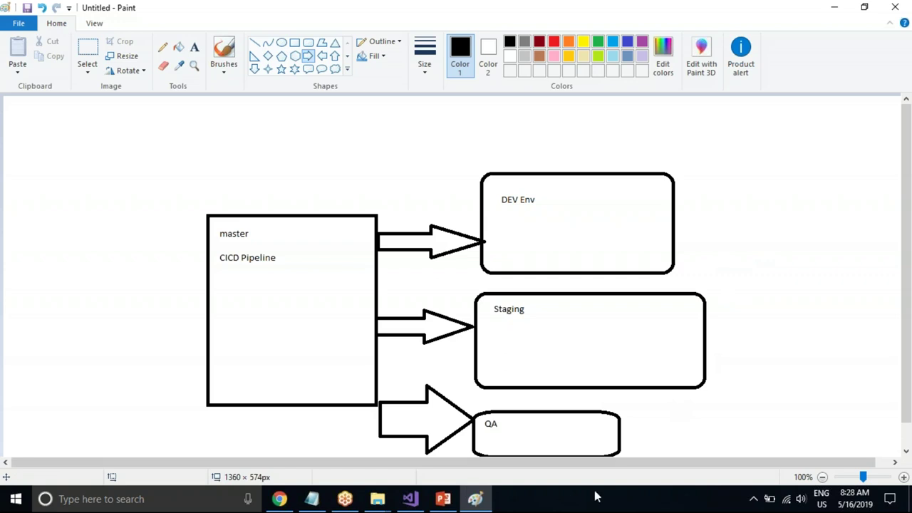
Back in Azure DevOps Builds, start a classic-editor pipeline, then leave it unfinished
click(279, 499)
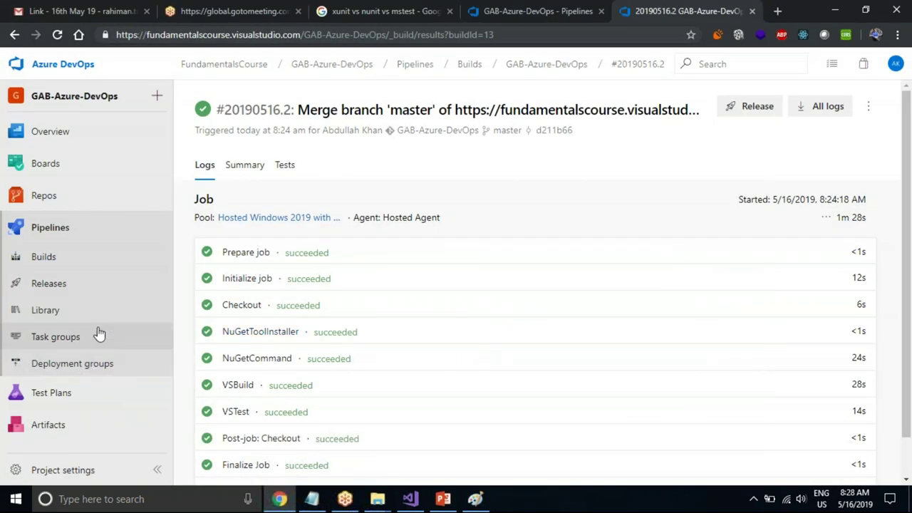
click(80, 267)
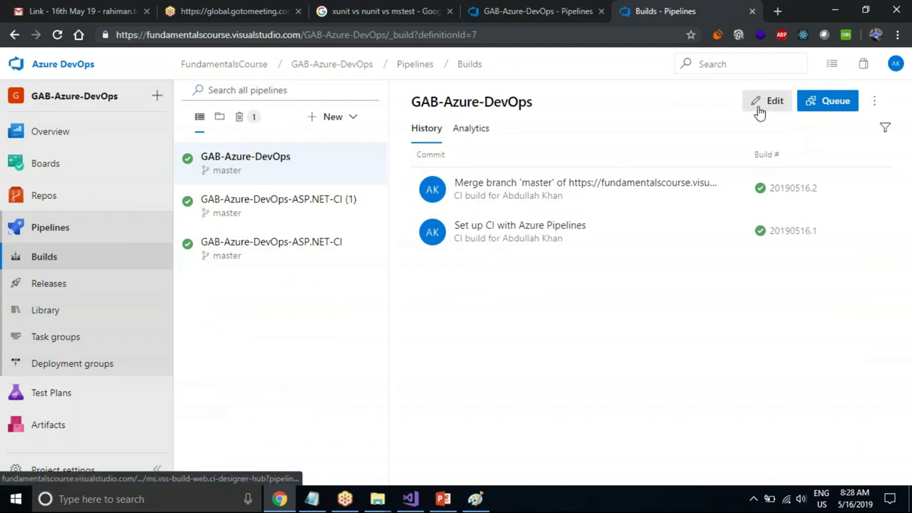
click(332, 116)
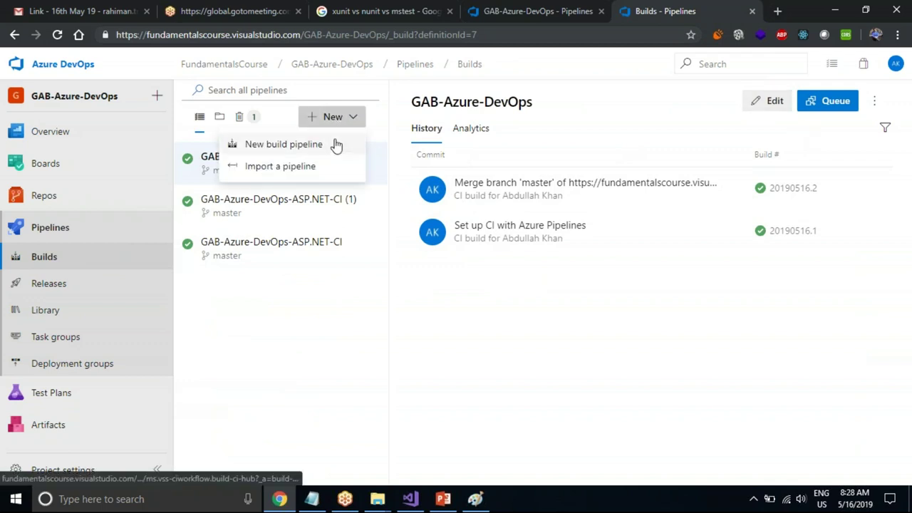
click(334, 145)
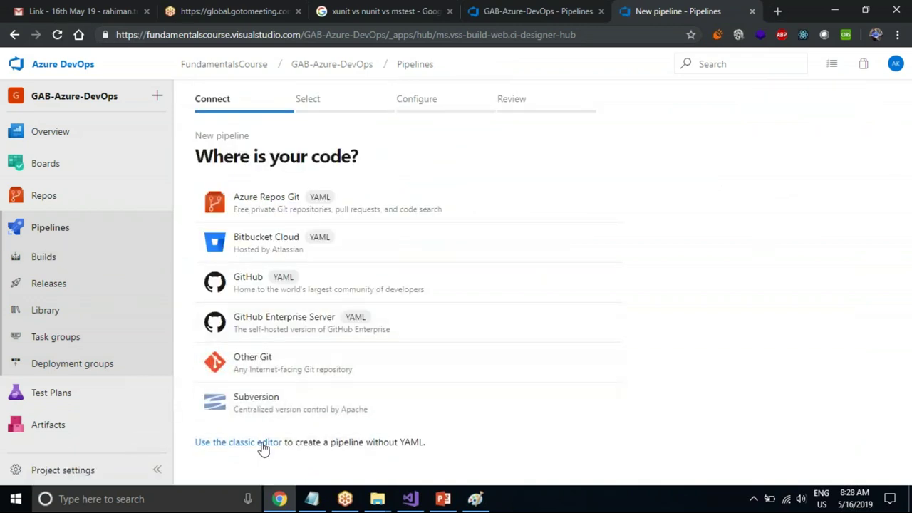
click(259, 447)
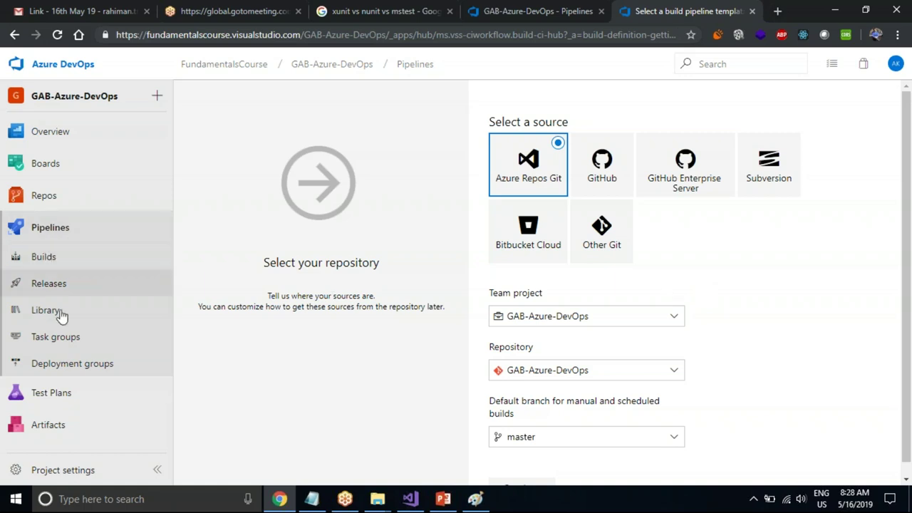
click(54, 266)
click(504, 300)
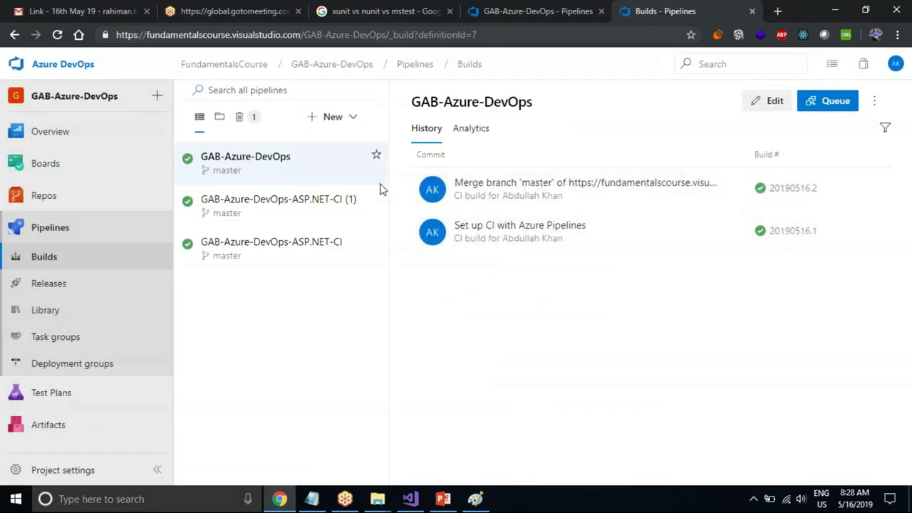
Create a pipeline from the GAB-Azure-DevOps Azure Repos Git repository and run its azure-pipelines.yml
click(349, 121)
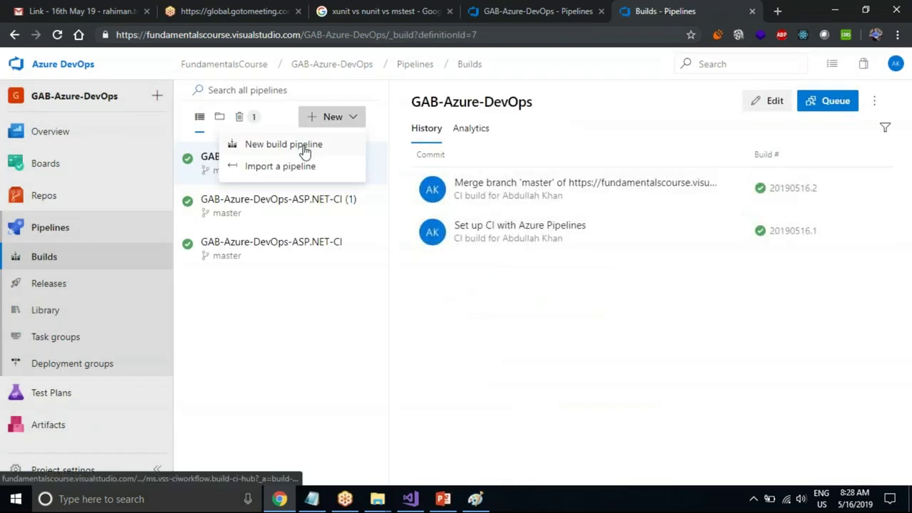
click(305, 145)
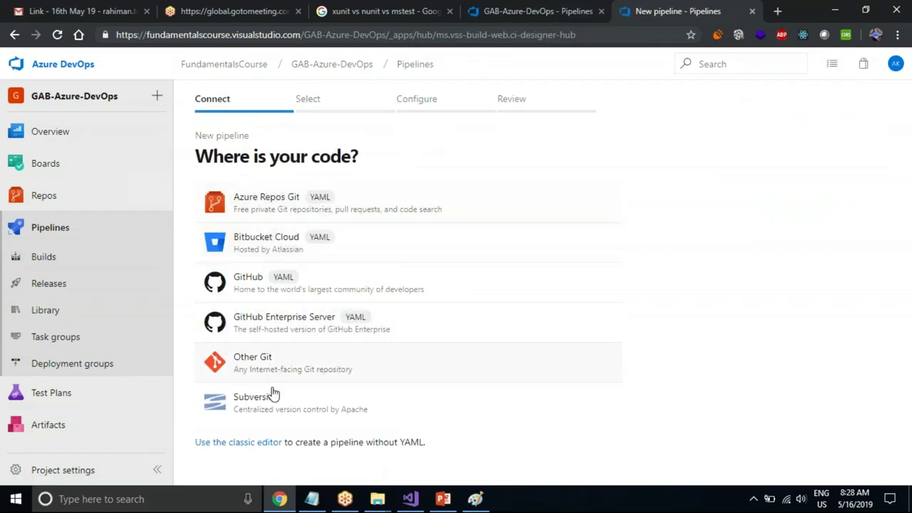
click(273, 214)
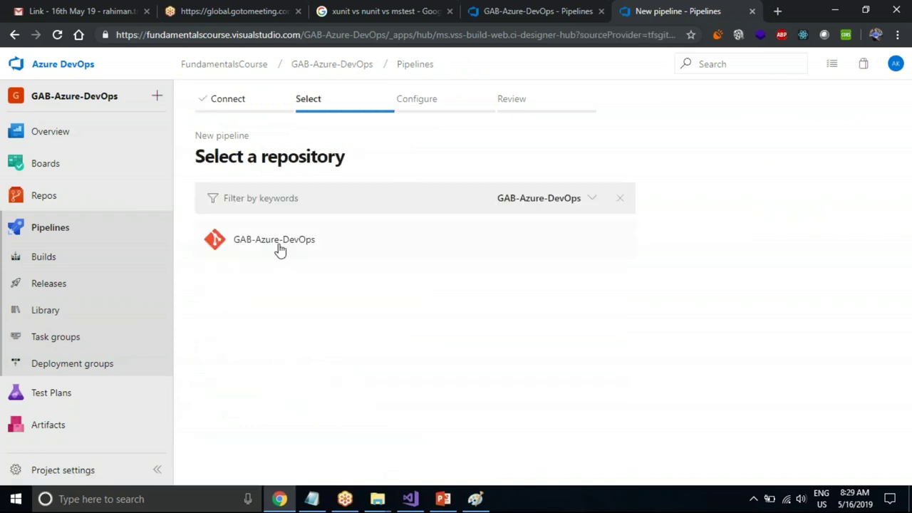
click(298, 254)
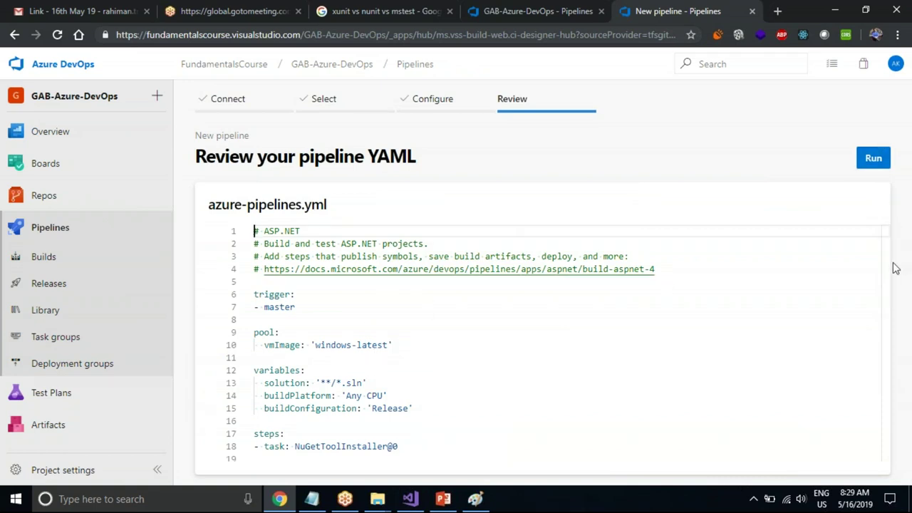
drag(888, 266, 903, 256)
click(872, 158)
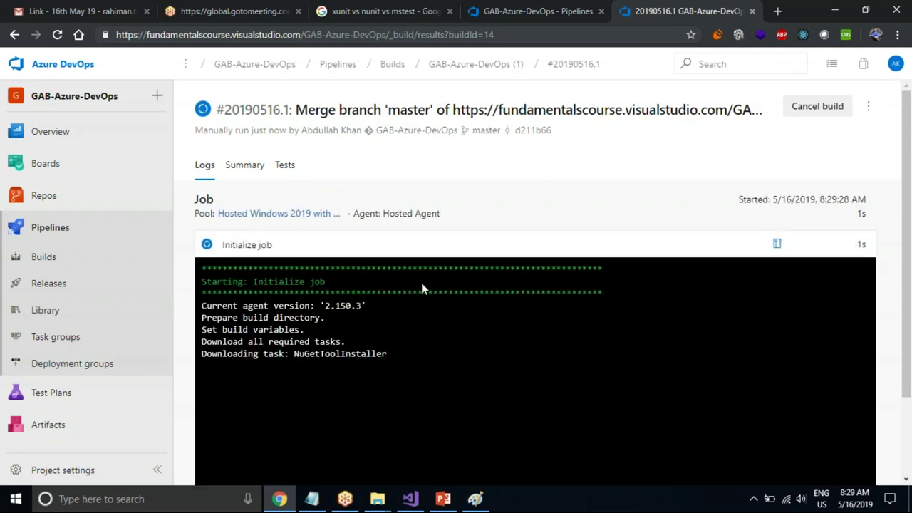
Follow the log until build #20190516.1 finishes with all steps succeeded in 1m 17s
drag(909, 168, 909, 250)
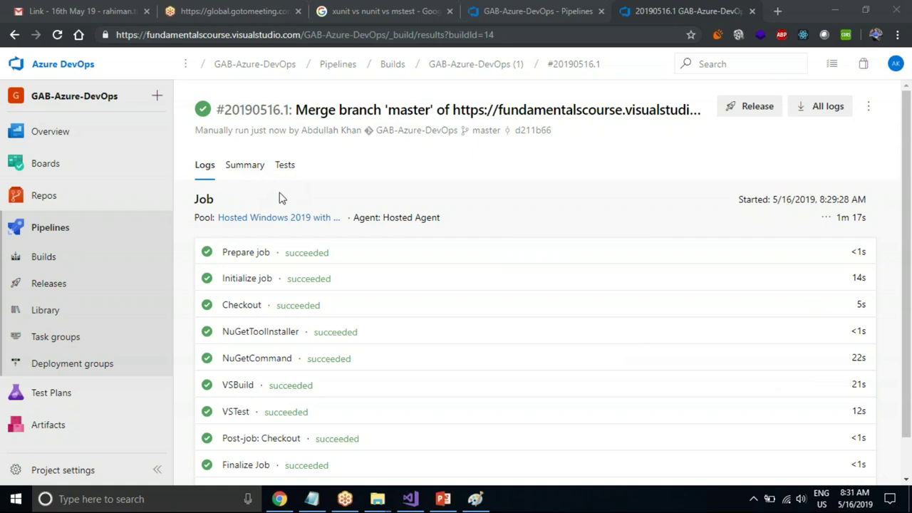
Open the GAB-Azure-DevOps (1) YAML for editing and select the master trigger on line 7
click(82, 256)
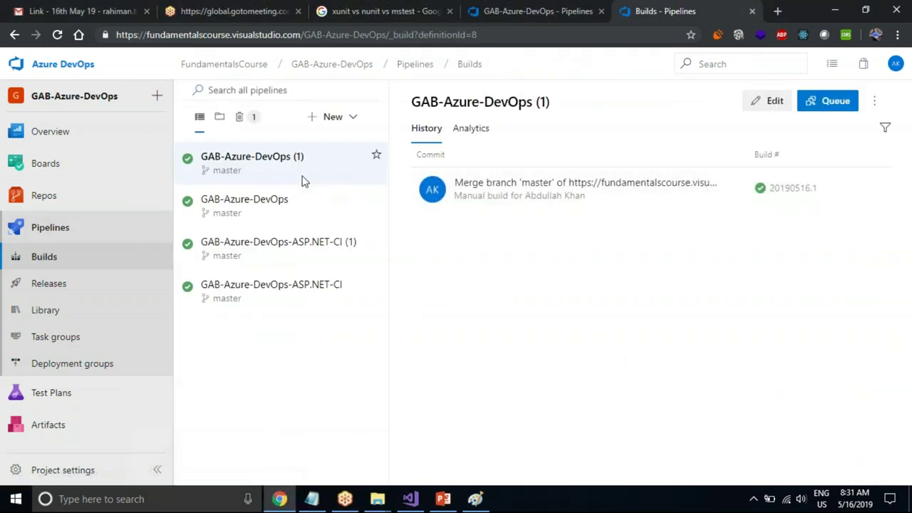
click(759, 103)
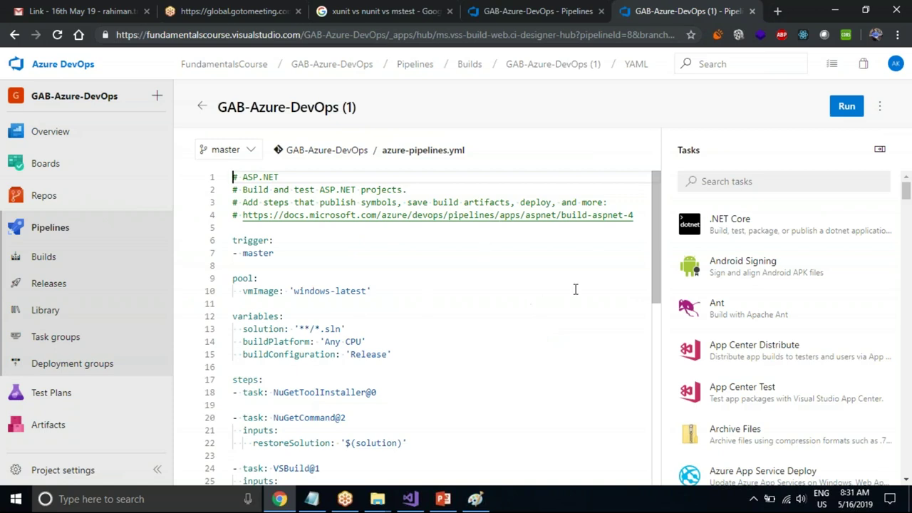
drag(653, 263, 654, 281)
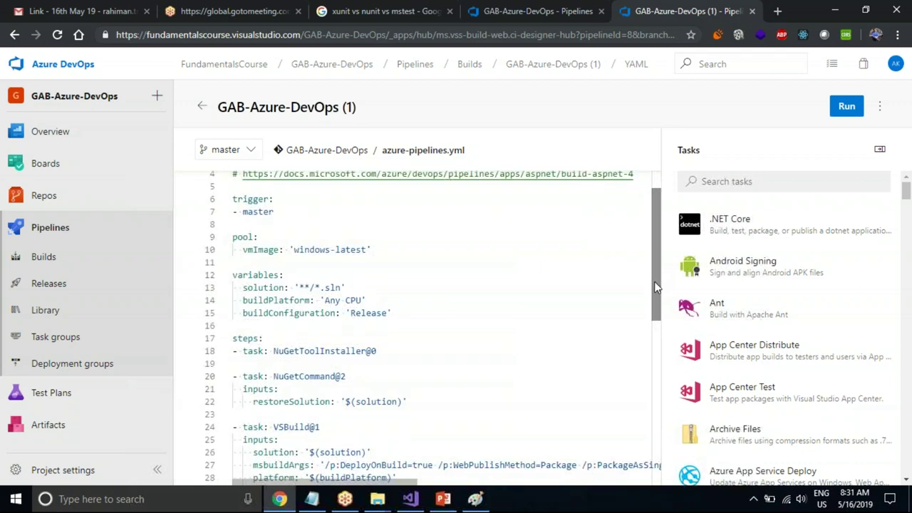
double_click(249, 206)
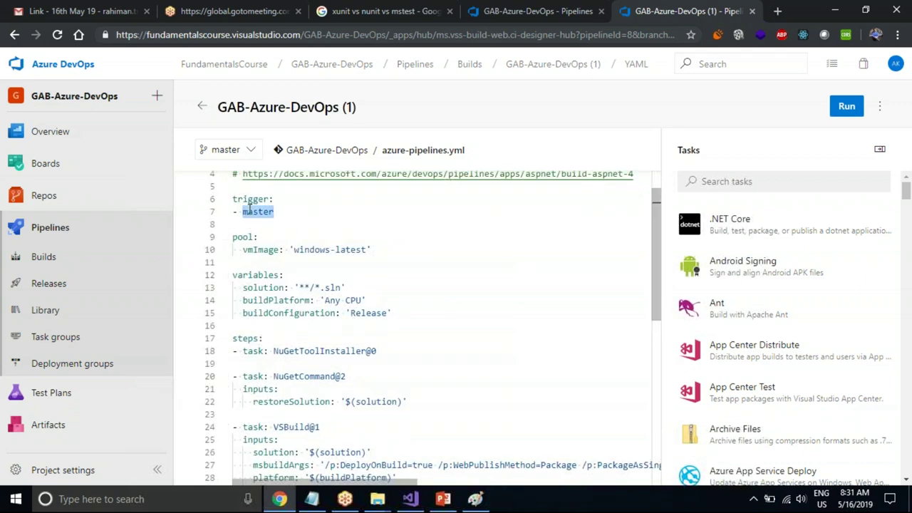
Leave without saving the YAML edits and open the classic ASP.NET-CI (1) pipeline for editing
click(557, 21)
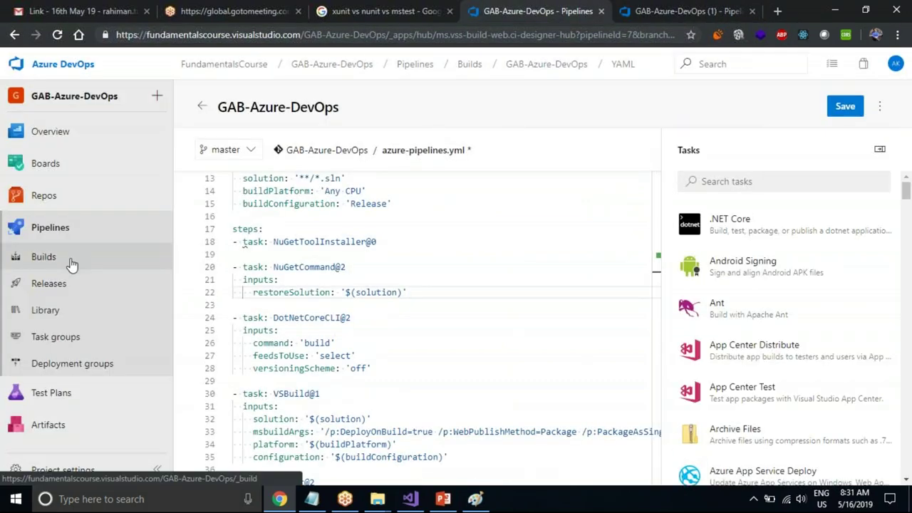
click(70, 262)
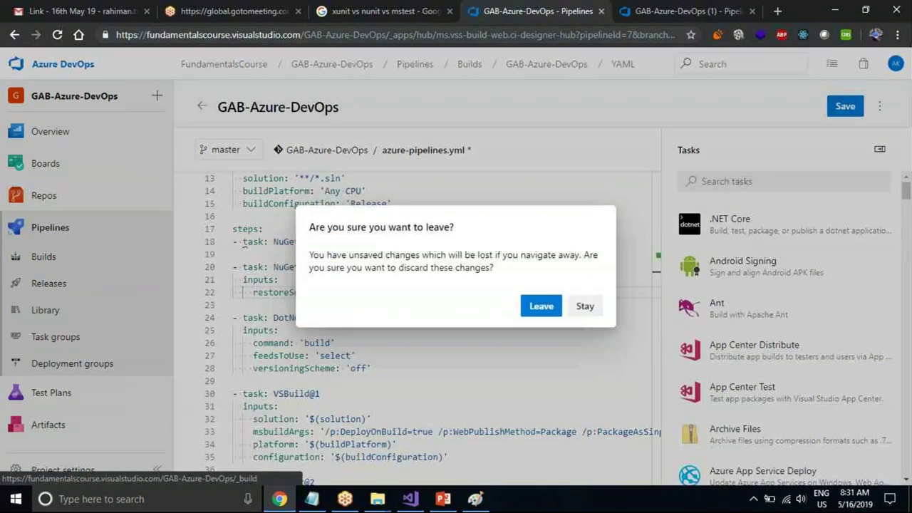
click(539, 307)
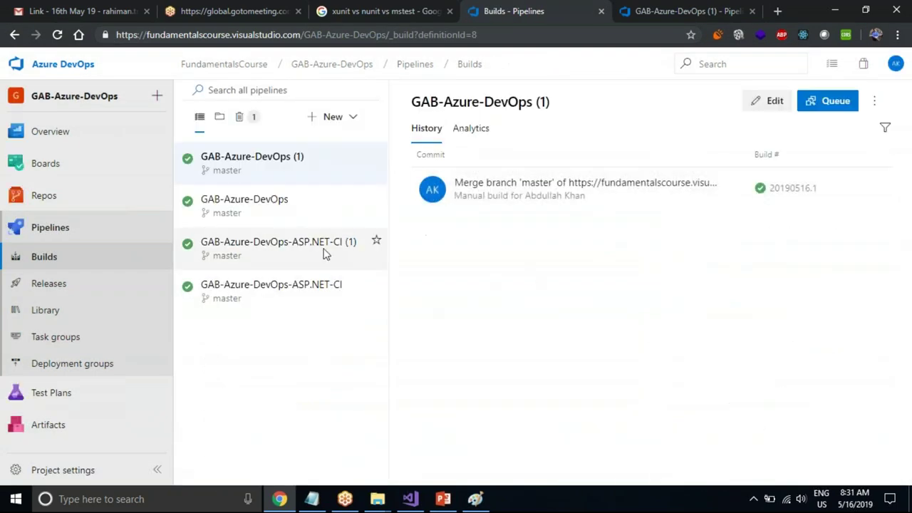
click(261, 261)
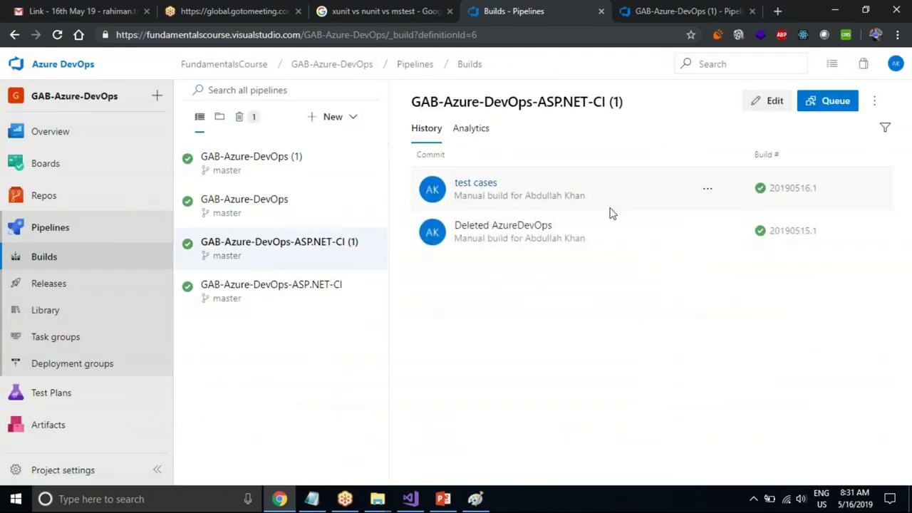
click(769, 100)
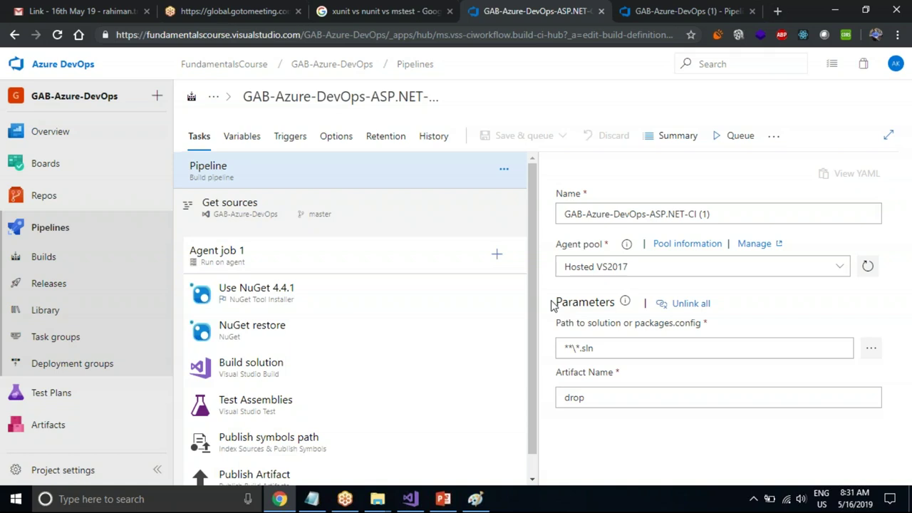
View the classic pipeline's Get sources, then highlight the YAML's trigger, pool, vmImage and variables lines
click(379, 225)
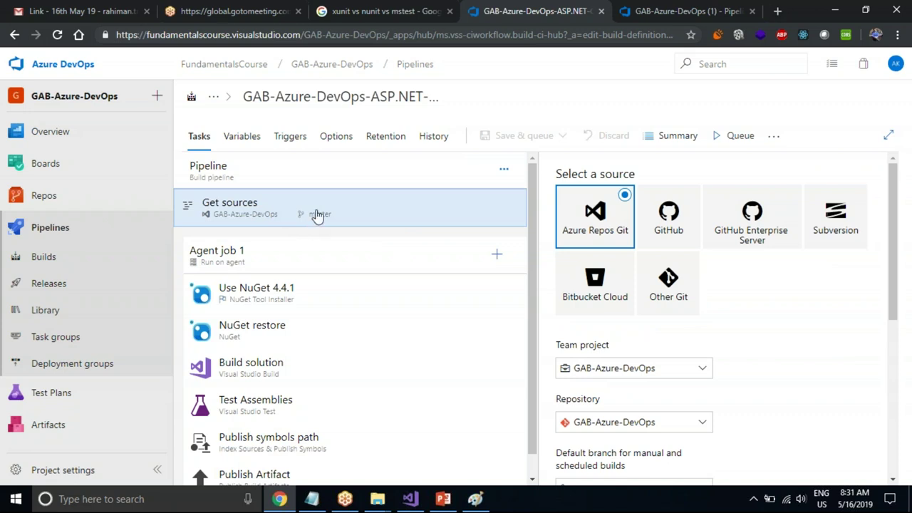
click(657, 19)
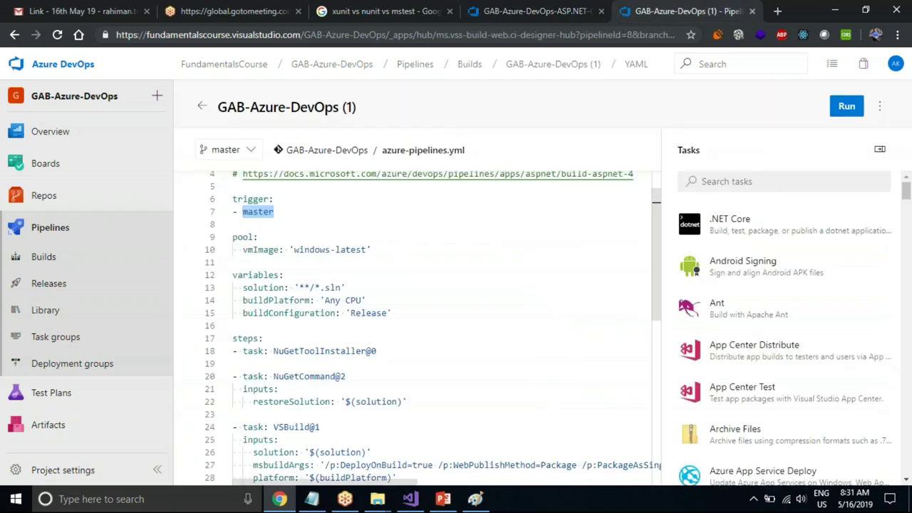
double_click(258, 211)
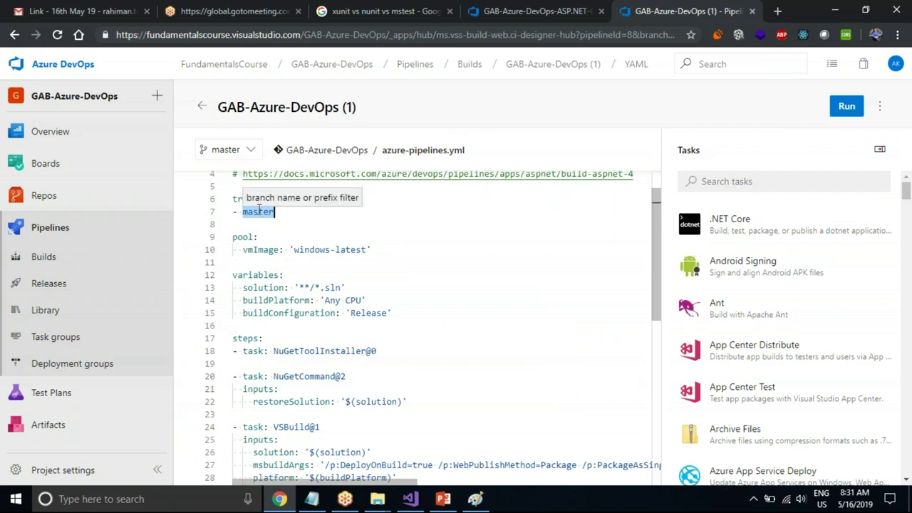
double_click(242, 236)
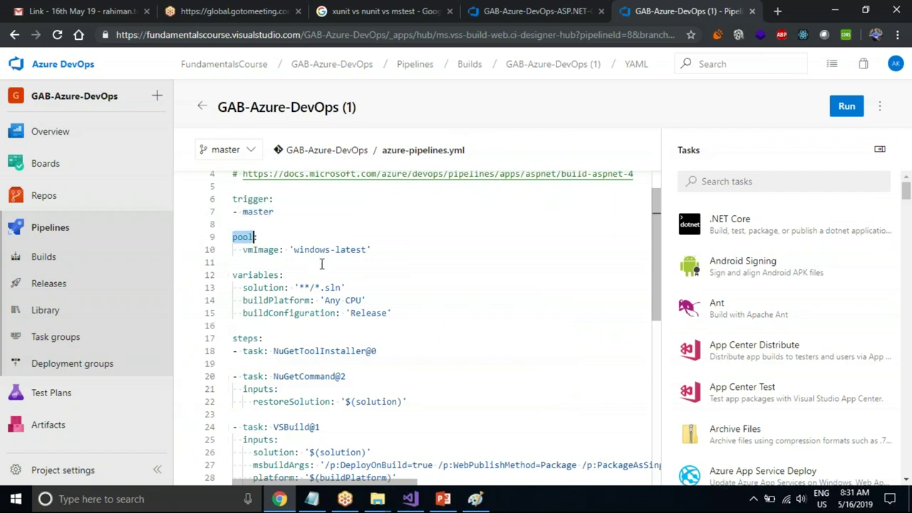
click(371, 250)
key(shift+Home)
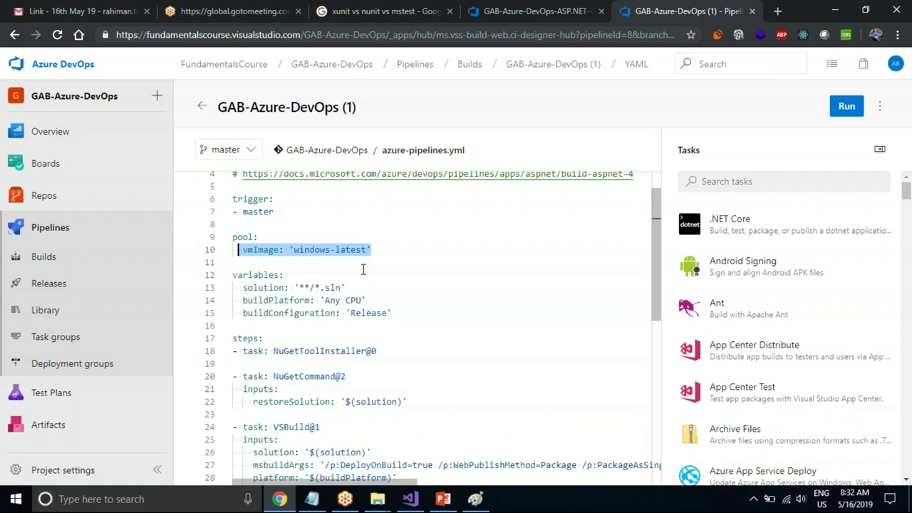
drag(399, 313, 243, 287)
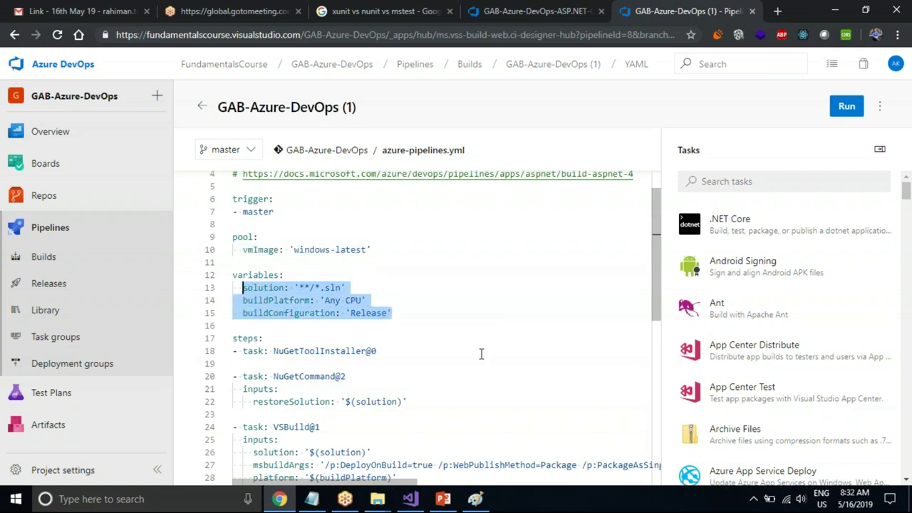
Check the MVC-Auth project in Visual Studio's solution tree, then return to the YAML page
click(409, 498)
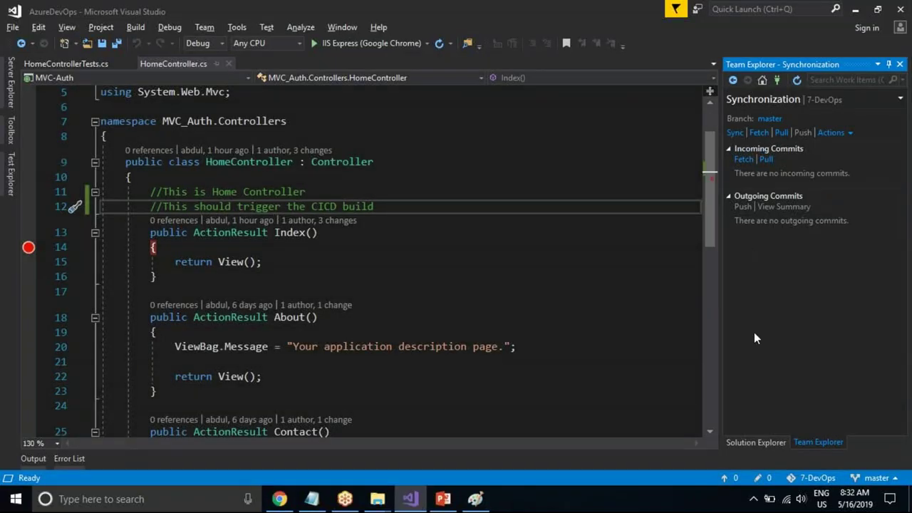
click(758, 442)
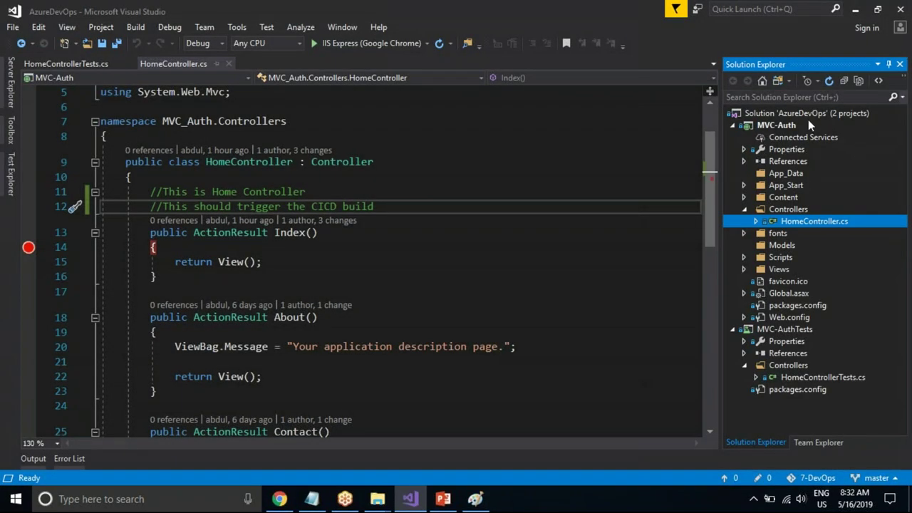
click(767, 125)
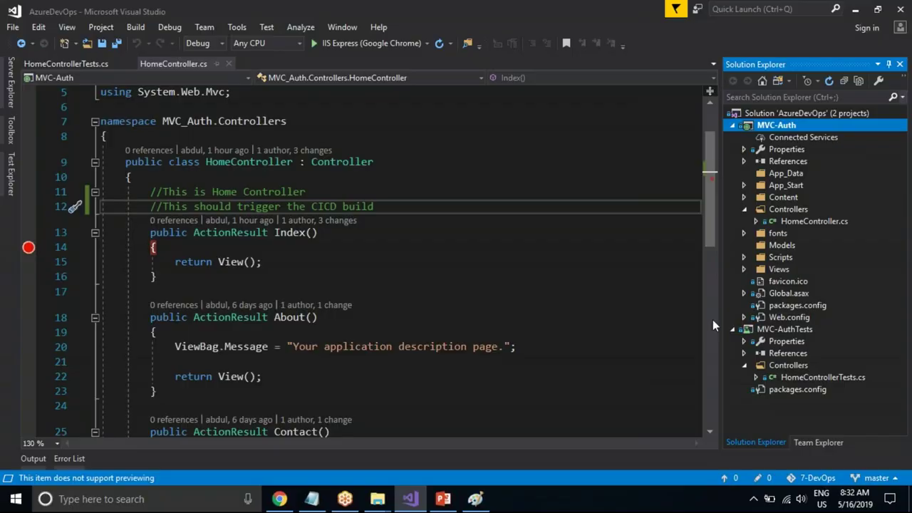
key(alt+Tab)
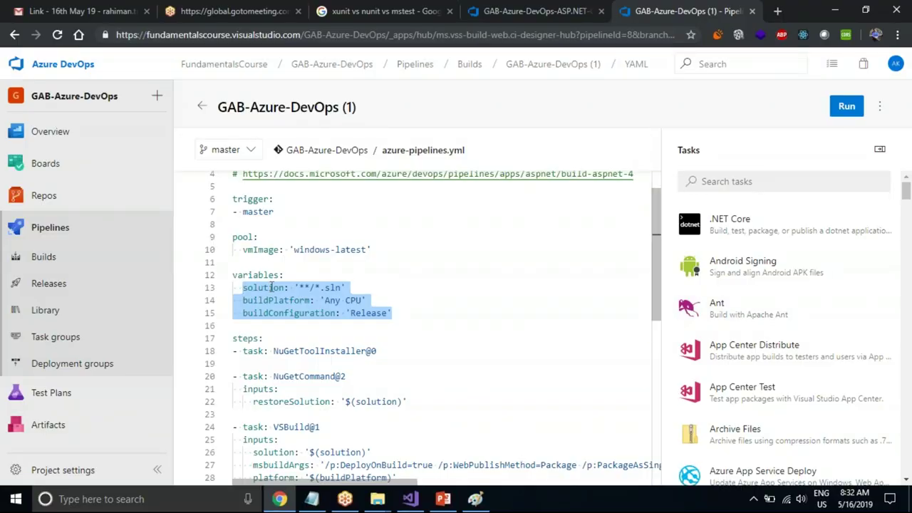
double_click(270, 287)
double_click(279, 300)
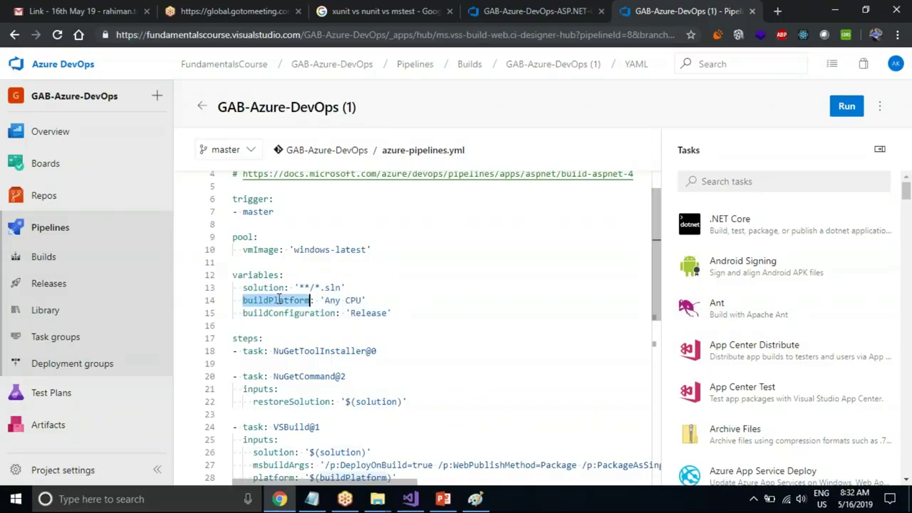
double_click(287, 313)
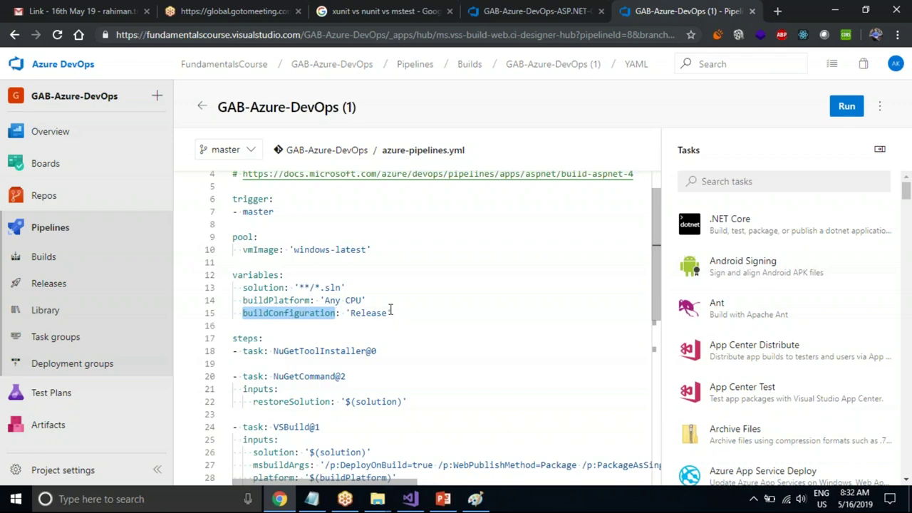
click(578, 8)
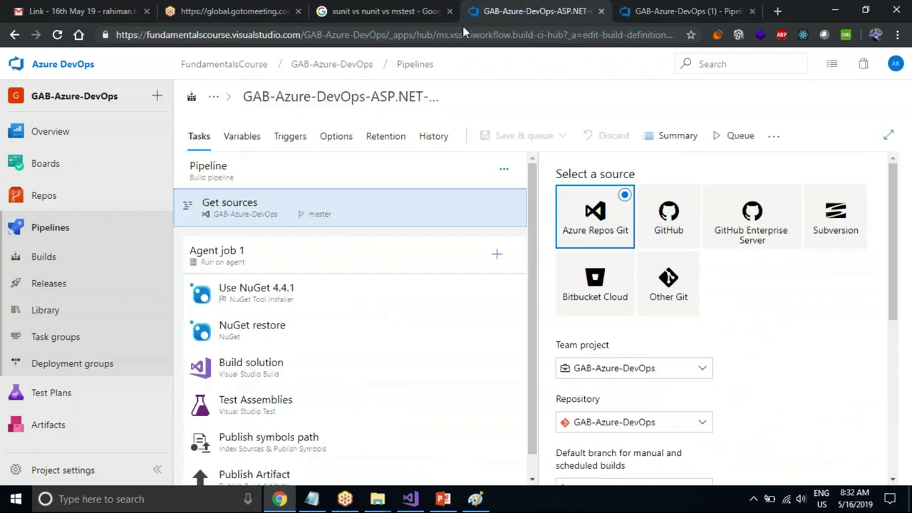
click(289, 366)
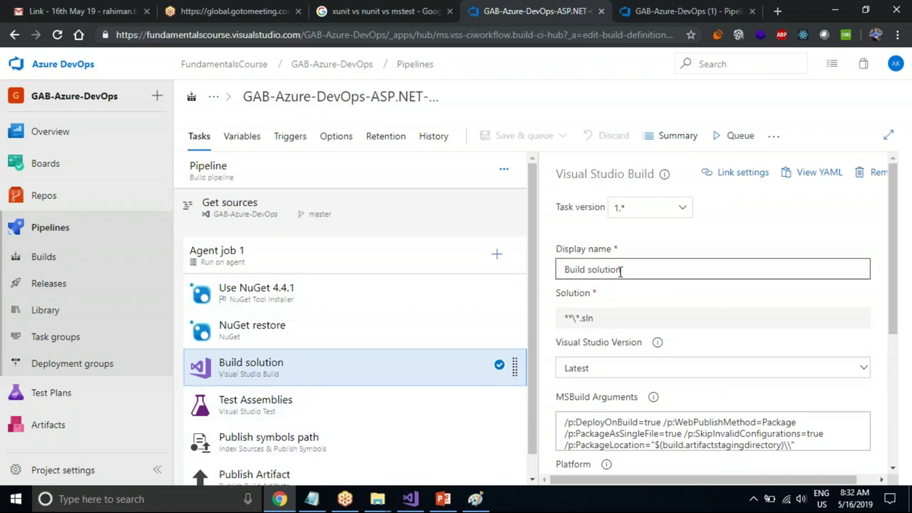
triple_click(597, 326)
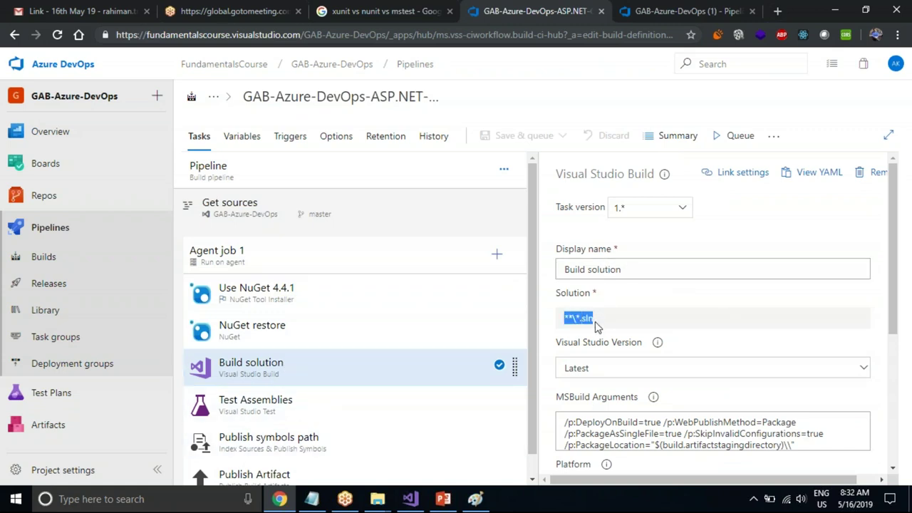
drag(899, 264, 899, 329)
double_click(617, 322)
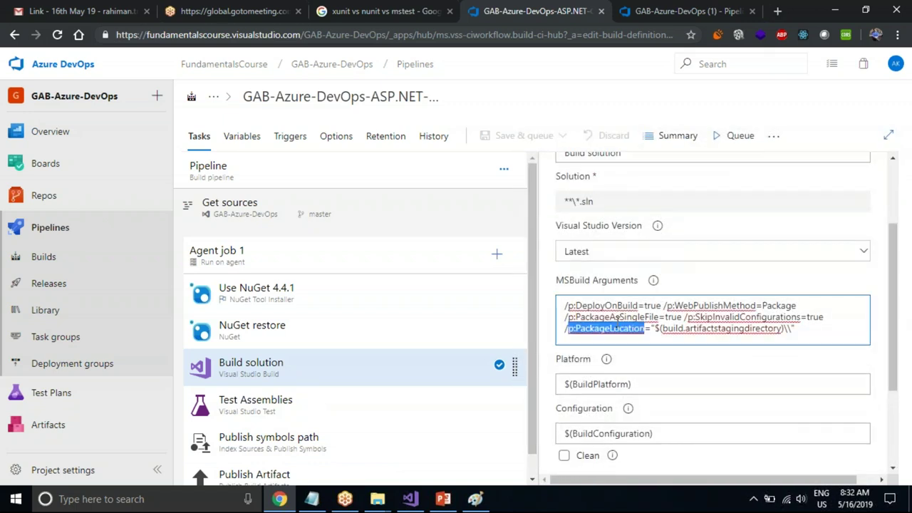
double_click(600, 316)
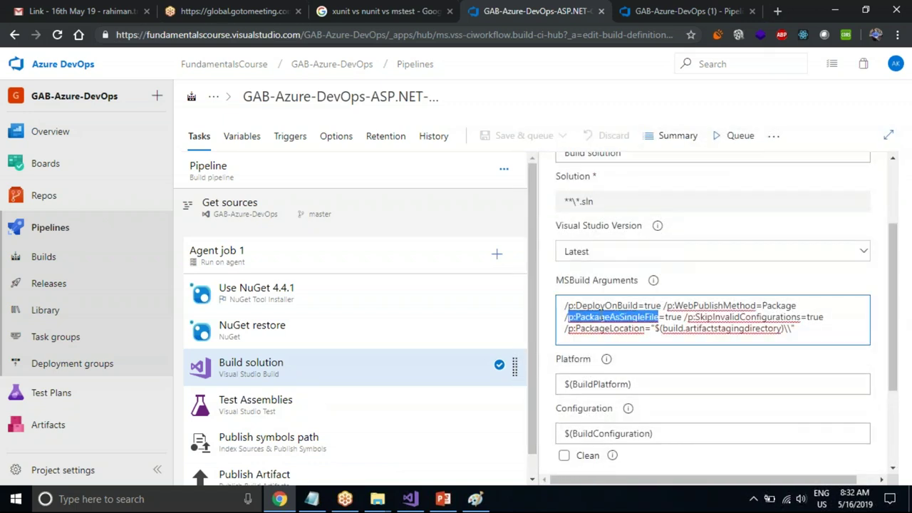
double_click(605, 305)
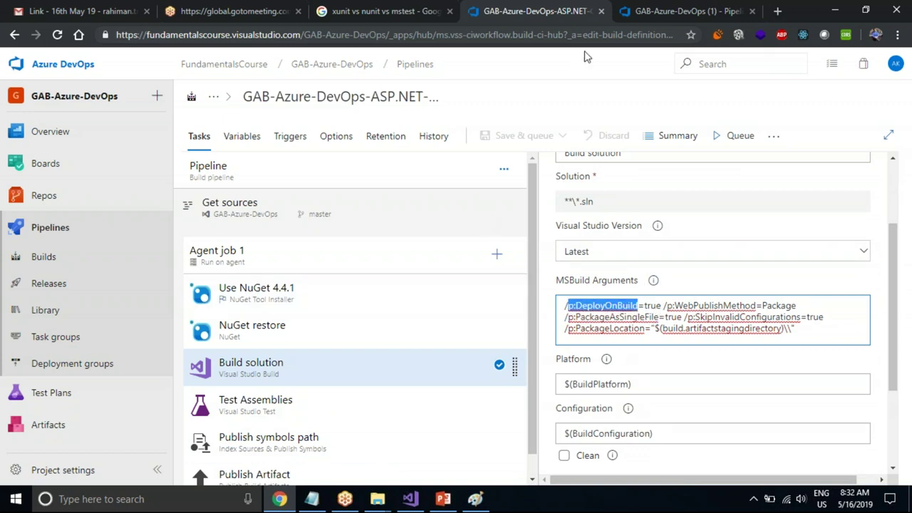
click(710, 9)
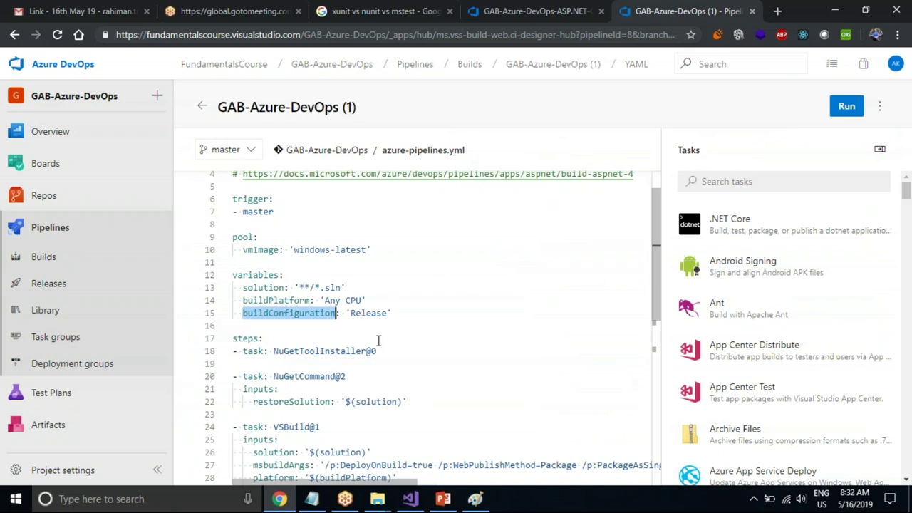
click(408, 306)
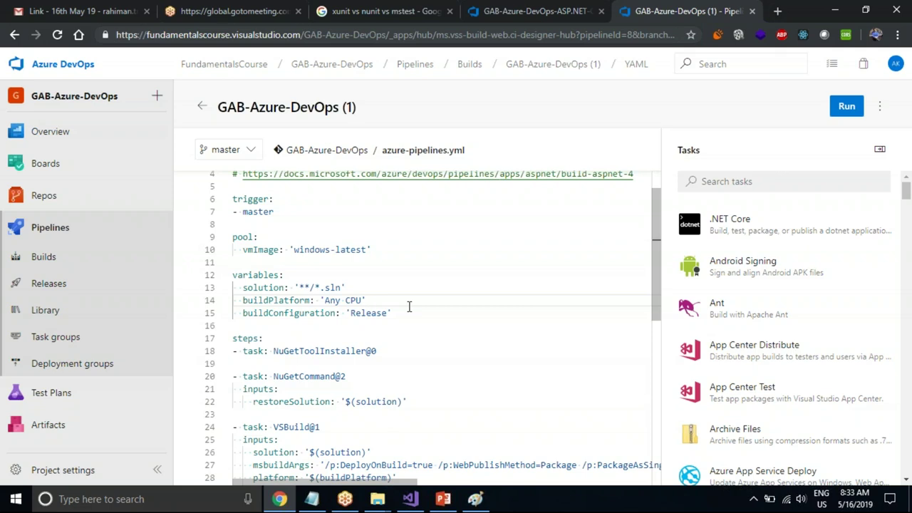
Compare the YAML's buildPlatform variable, steps and NuGetToolInstaller task with the classic ASP.NET definition
double_click(284, 300)
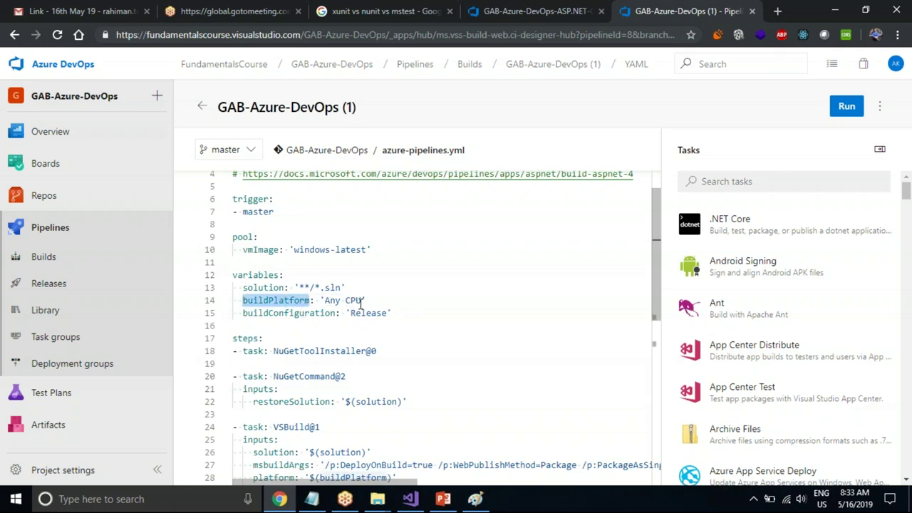
click(362, 301)
double_click(252, 340)
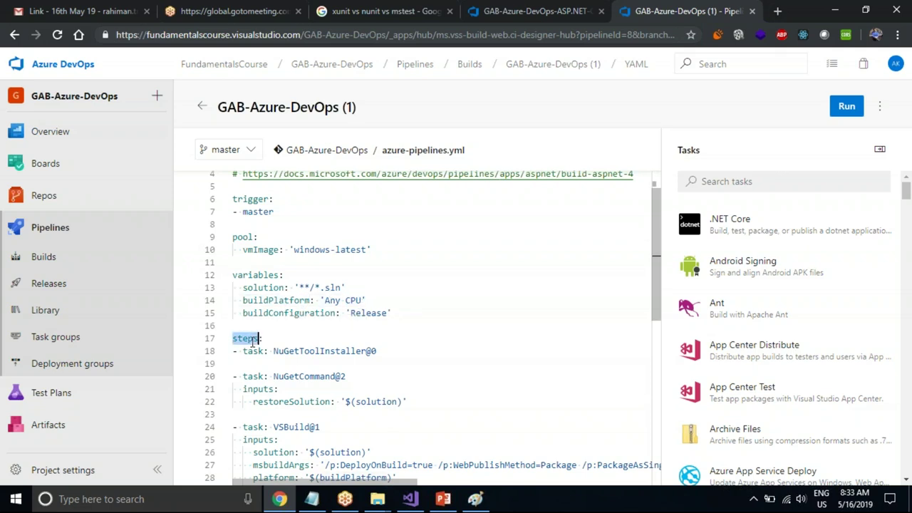
mouse_move(253, 337)
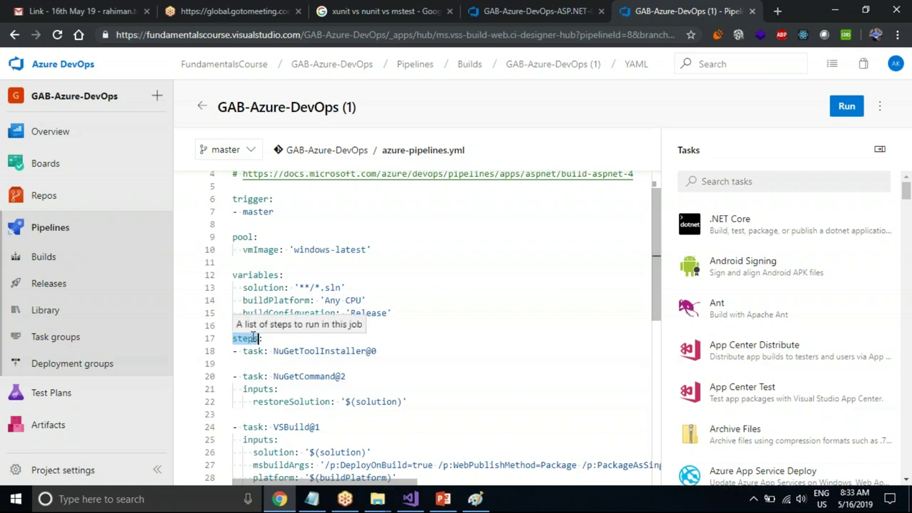
click(526, 10)
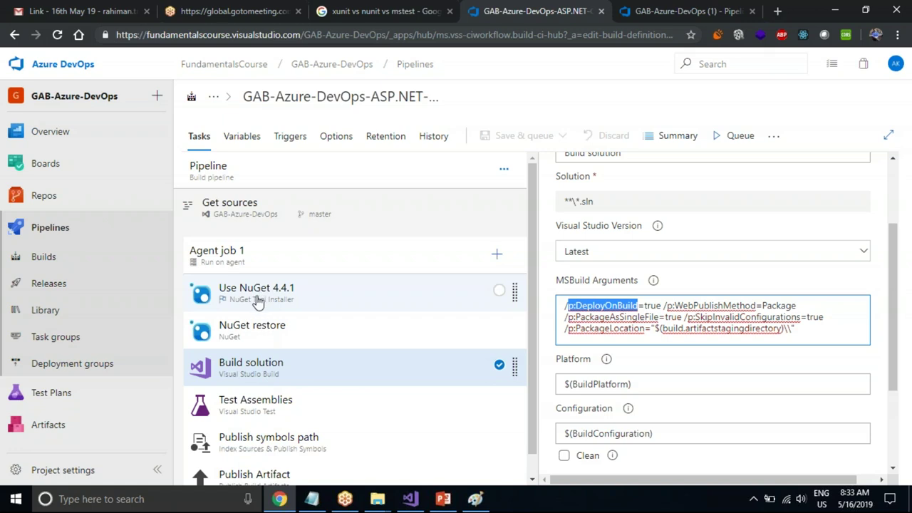
click(679, 9)
click(316, 351)
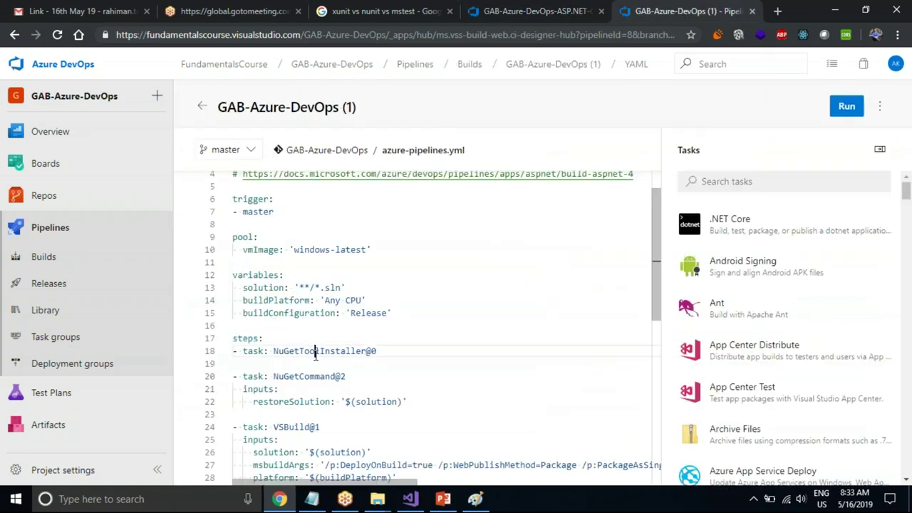
double_click(315, 352)
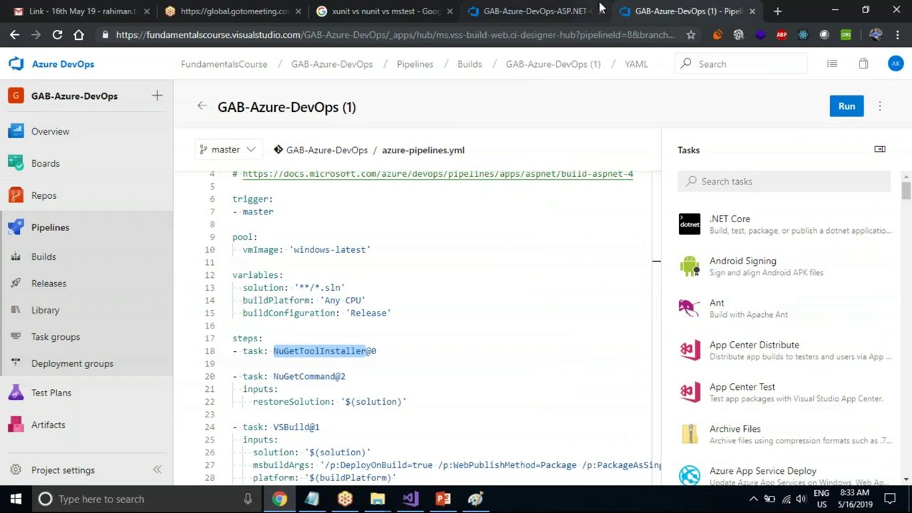
click(545, 11)
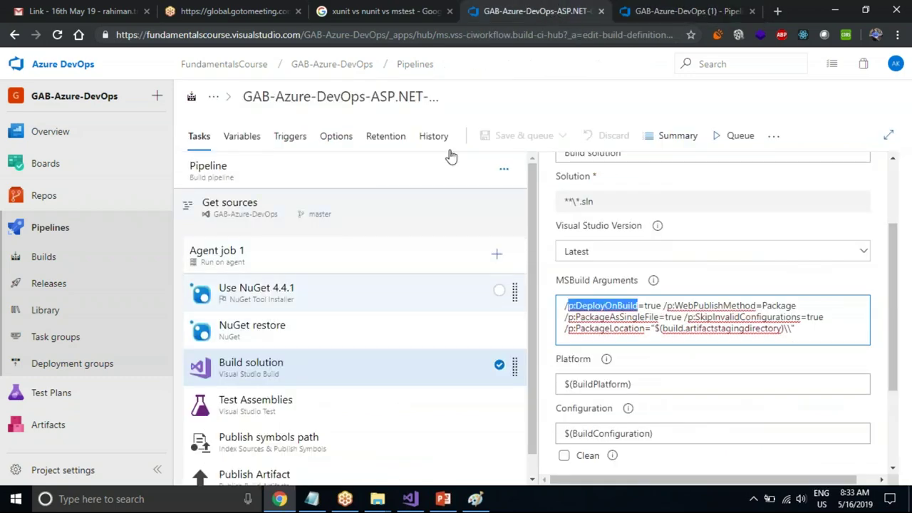
click(630, 11)
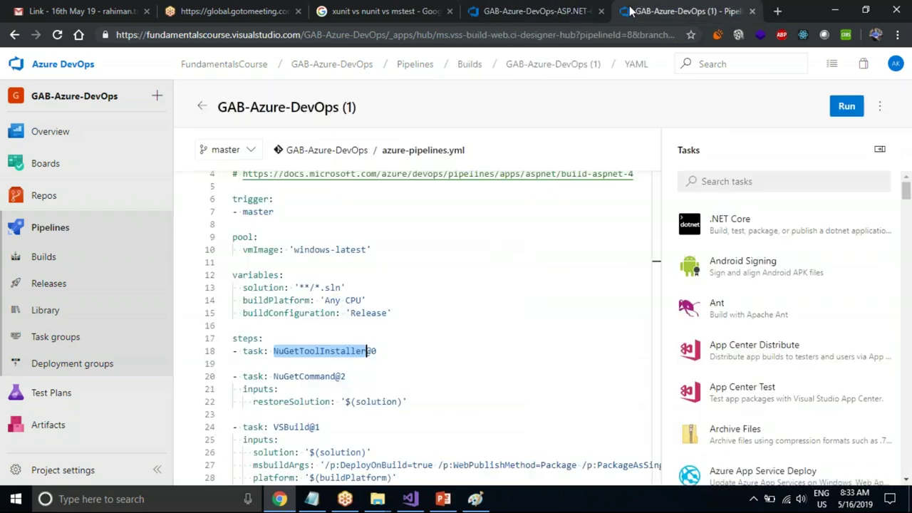
Match the YAML NuGetCommand and VSBuild tasks against the classic Build solution and Test Assemblies settings
double_click(299, 375)
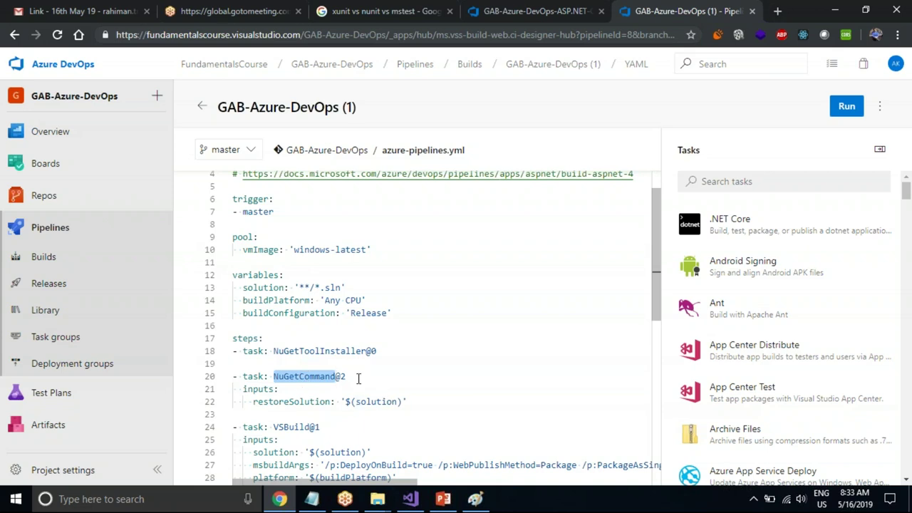
click(535, 11)
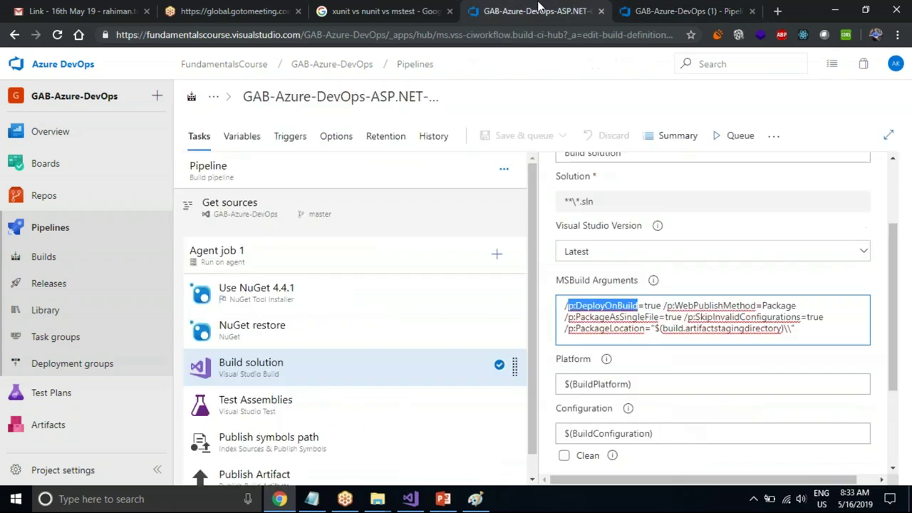
click(270, 370)
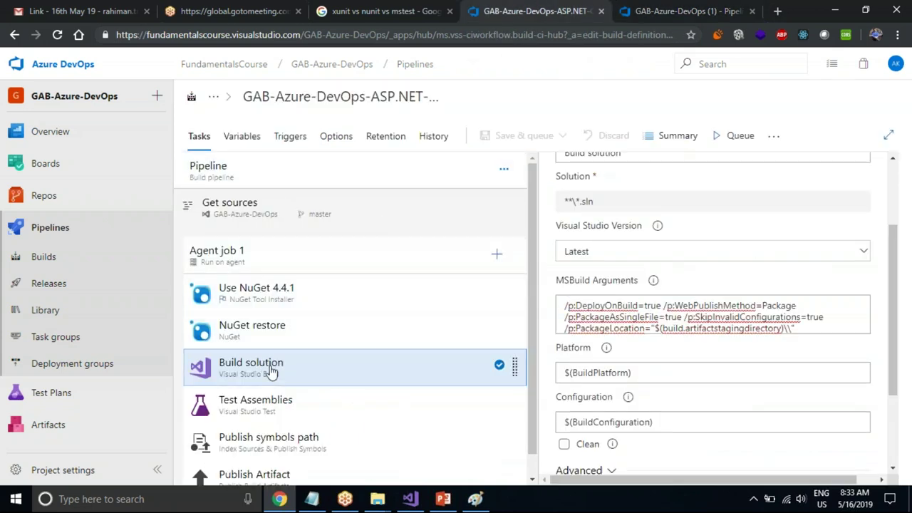
click(668, 11)
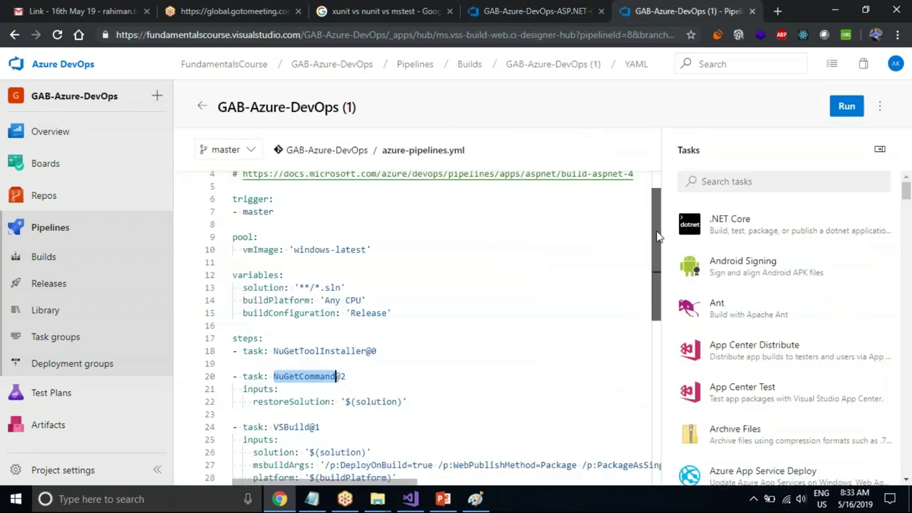
drag(654, 241, 653, 305)
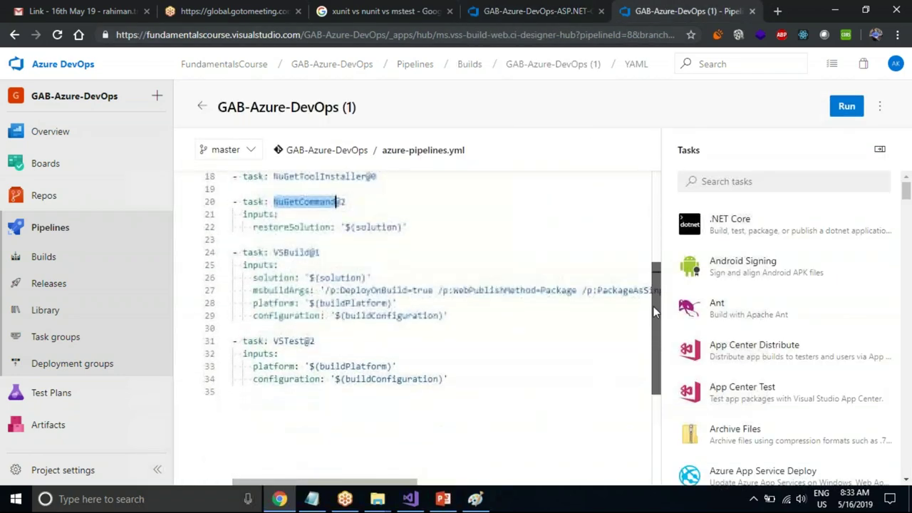
double_click(287, 249)
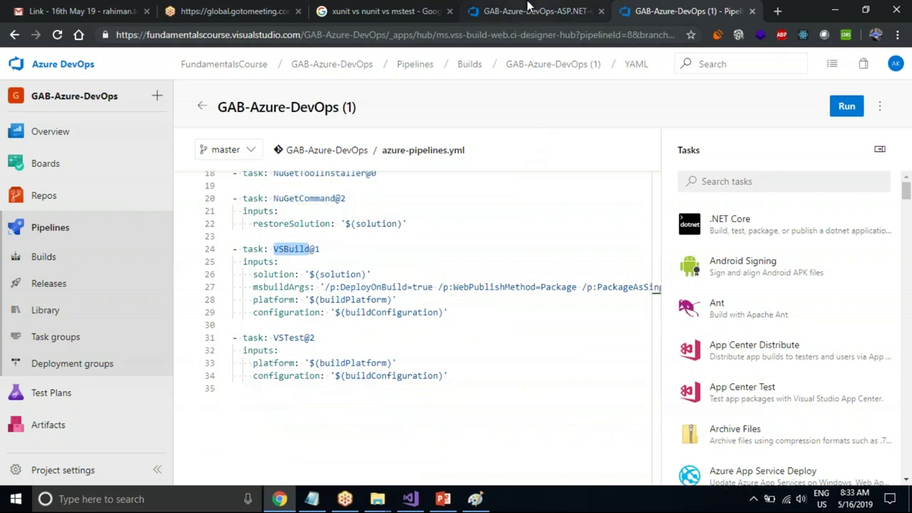
click(527, 9)
click(258, 421)
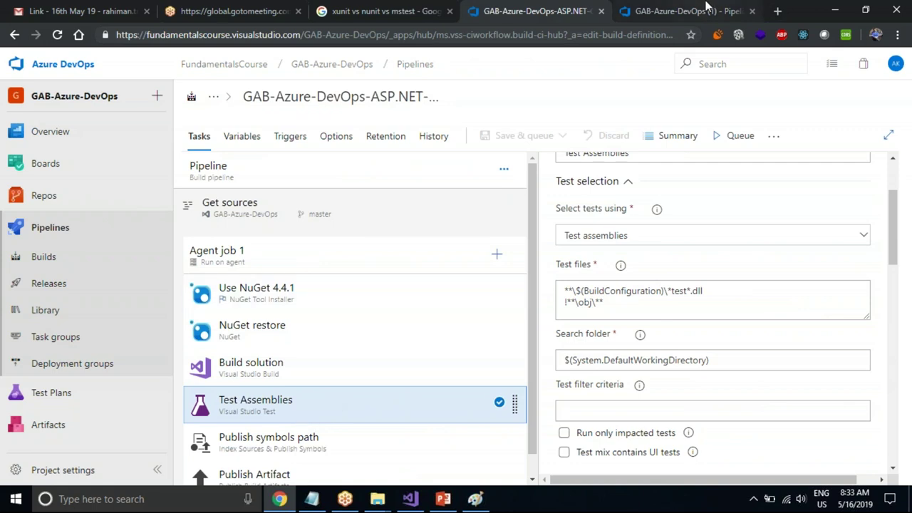
click(705, 9)
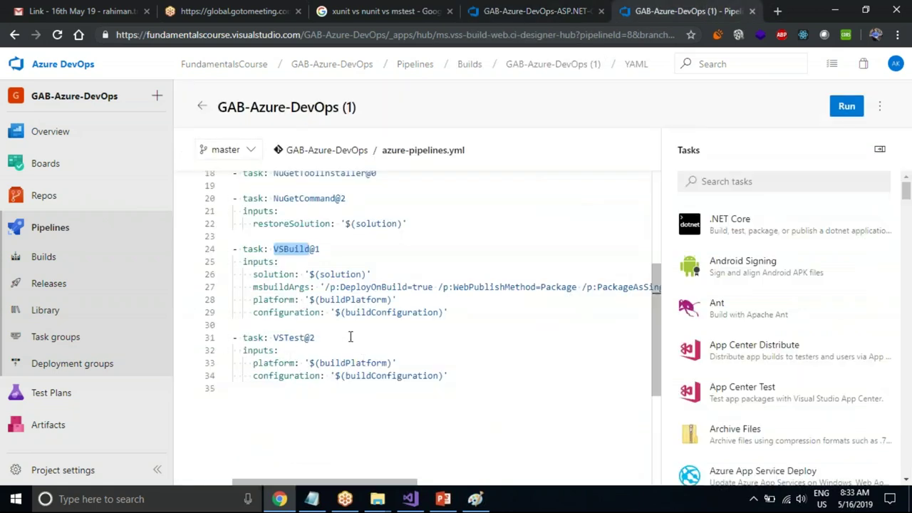
Review the classic definition's Publish symbols path and Publish Artifact task settings
click(531, 10)
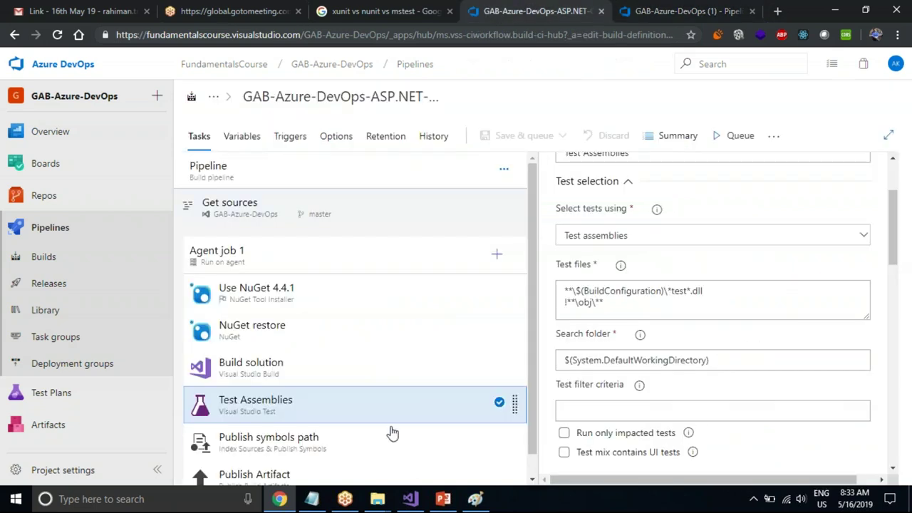
scroll(341, 426, down, 1)
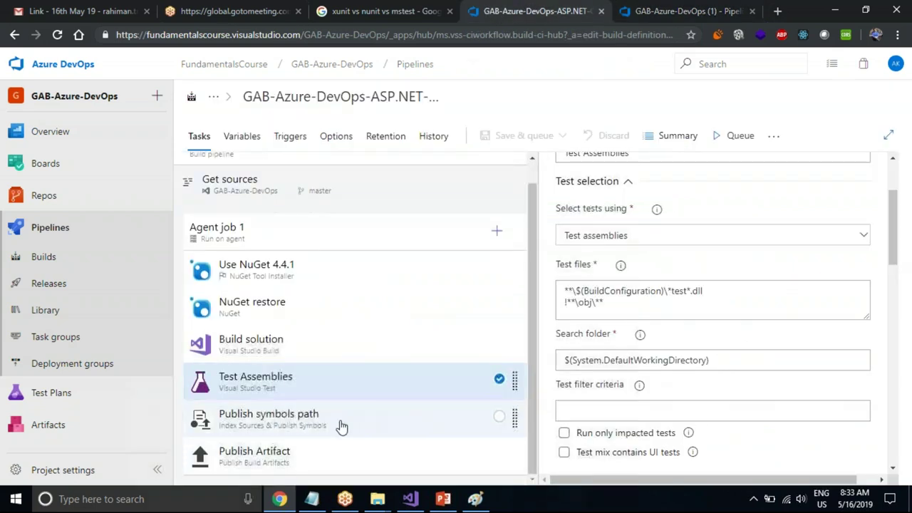
click(341, 426)
click(330, 463)
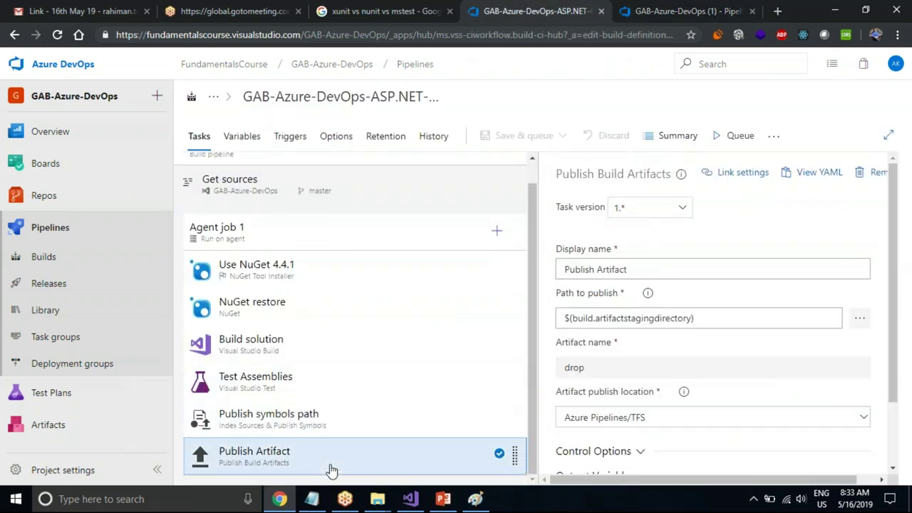
click(698, 10)
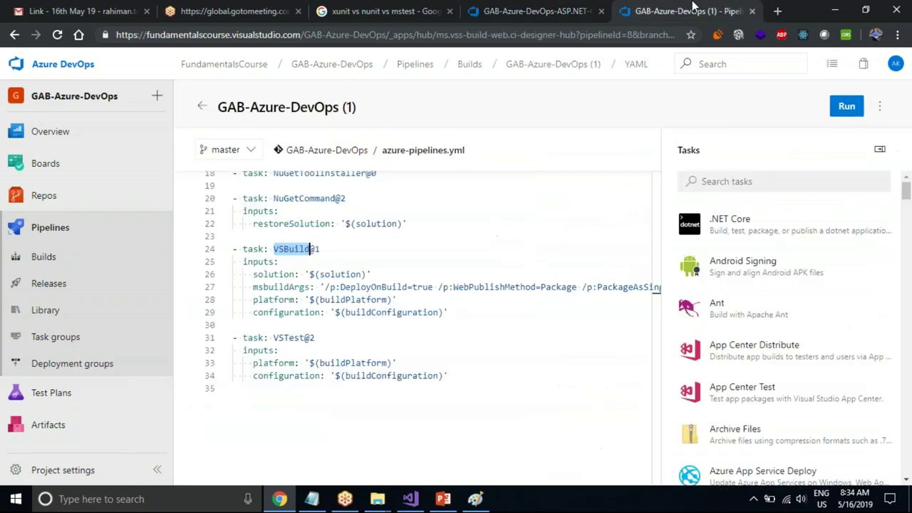
Insert an Ant task from the Tasks assistant on new lines after the VSTest task
click(356, 326)
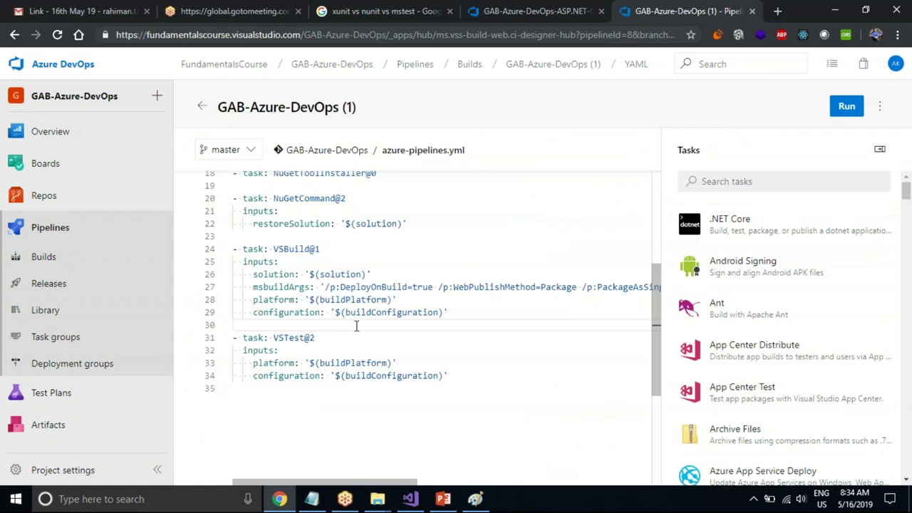
click(473, 374)
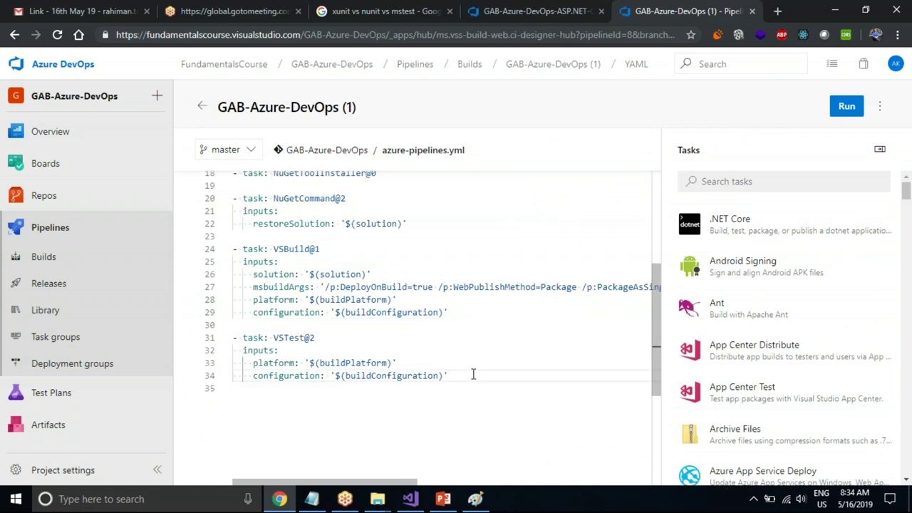
key(Return)
key(Return)
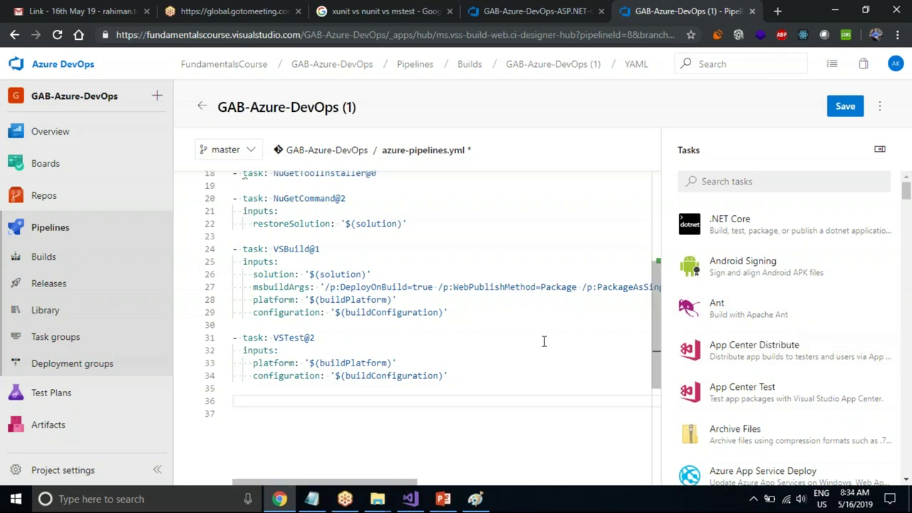
click(737, 313)
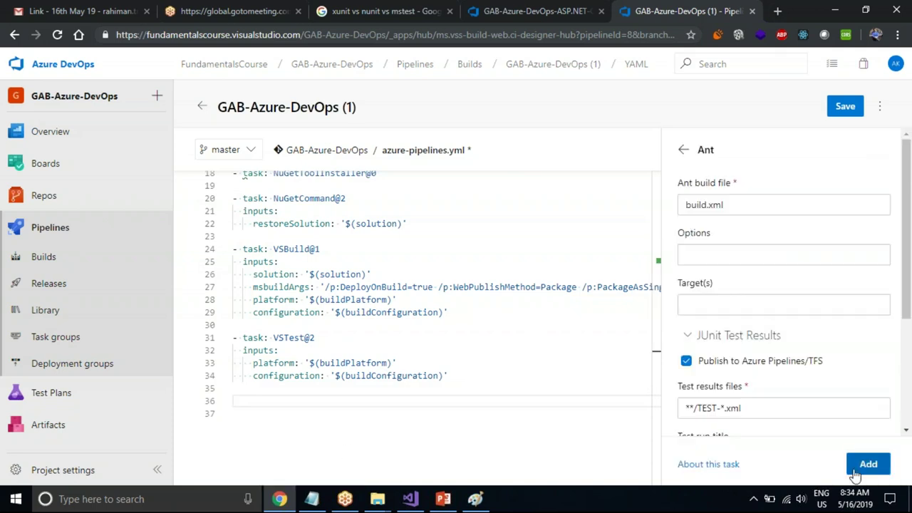
click(867, 464)
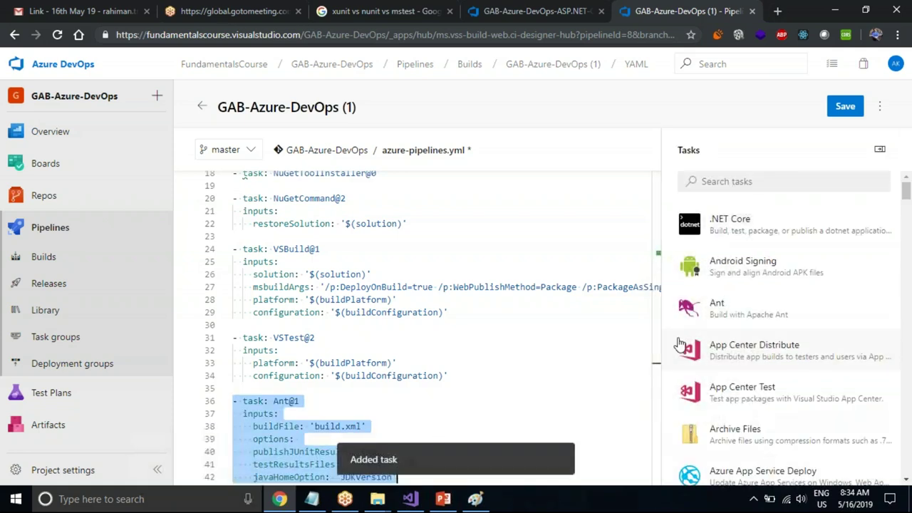
Inspect the Ant@1 inputs (build.xml, publishJUnitResults, testResultsFiles, JDKVersion) and place the caret after JDKVersion
drag(655, 334, 662, 387)
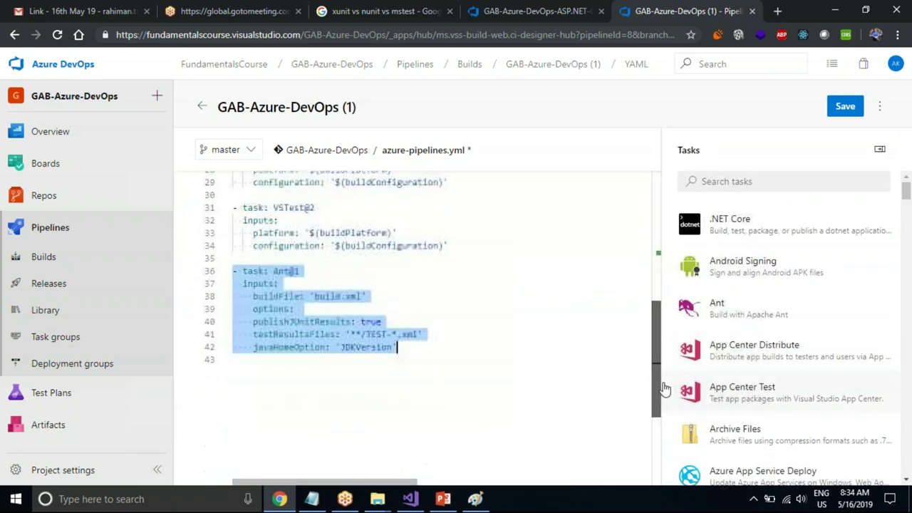
double_click(367, 347)
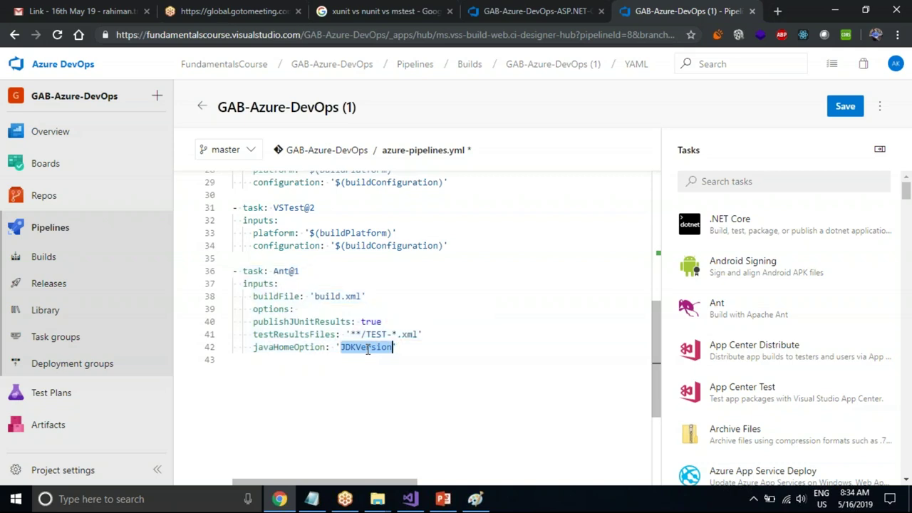
double_click(338, 295)
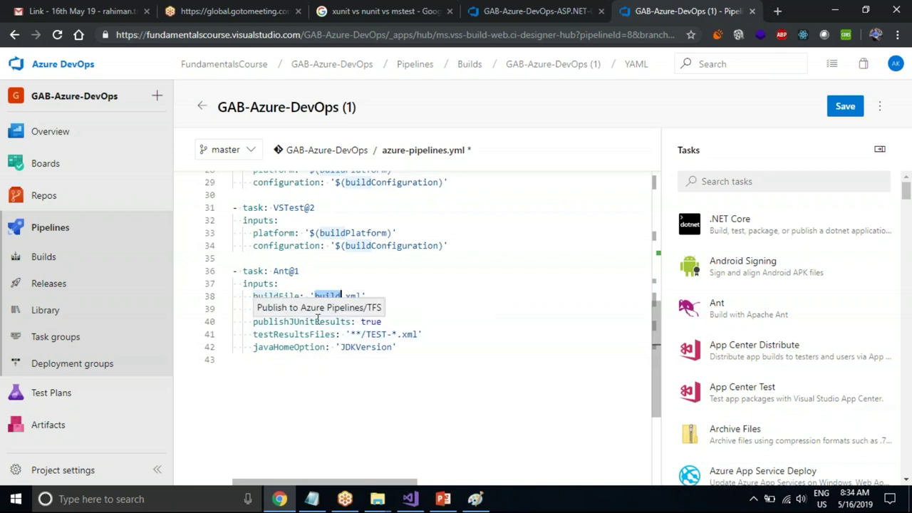
double_click(318, 321)
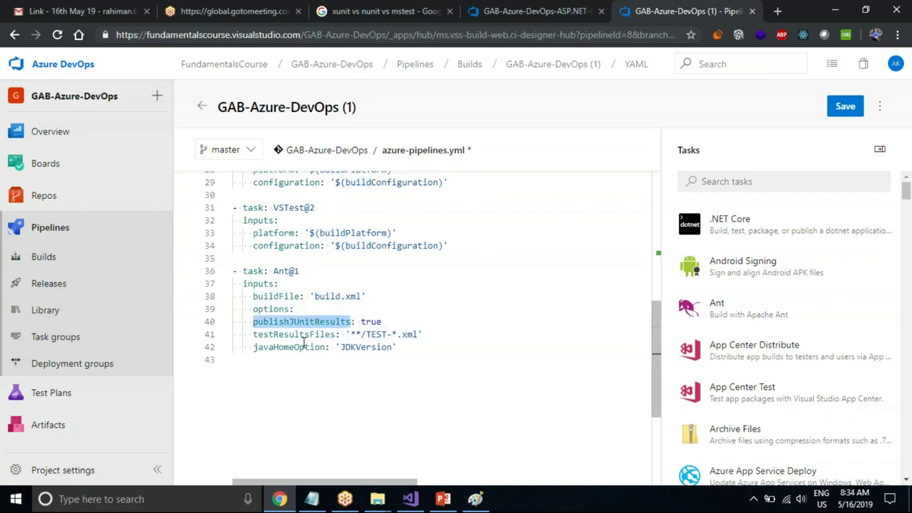
double_click(298, 332)
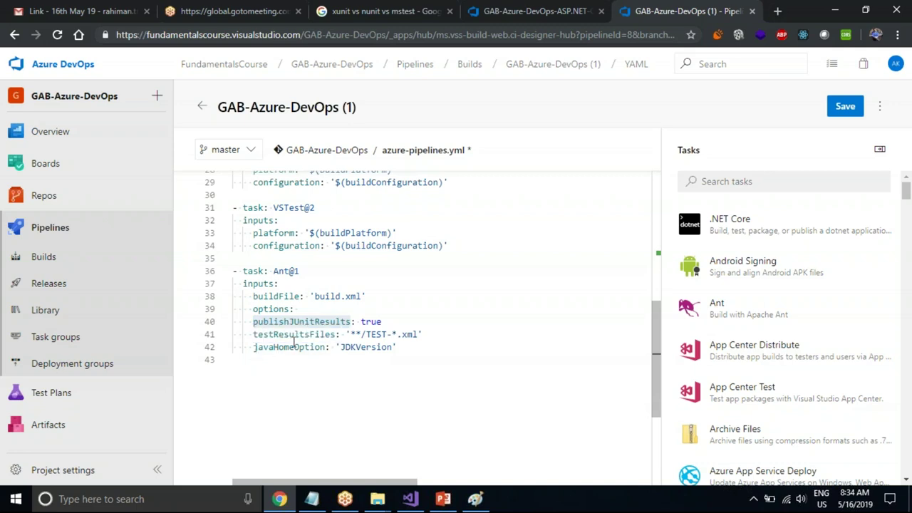
double_click(302, 335)
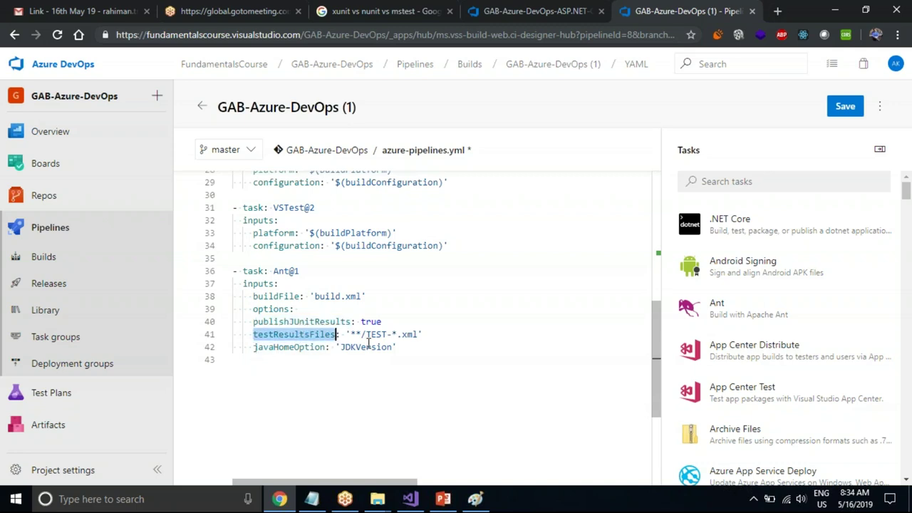
drag(232, 269, 408, 347)
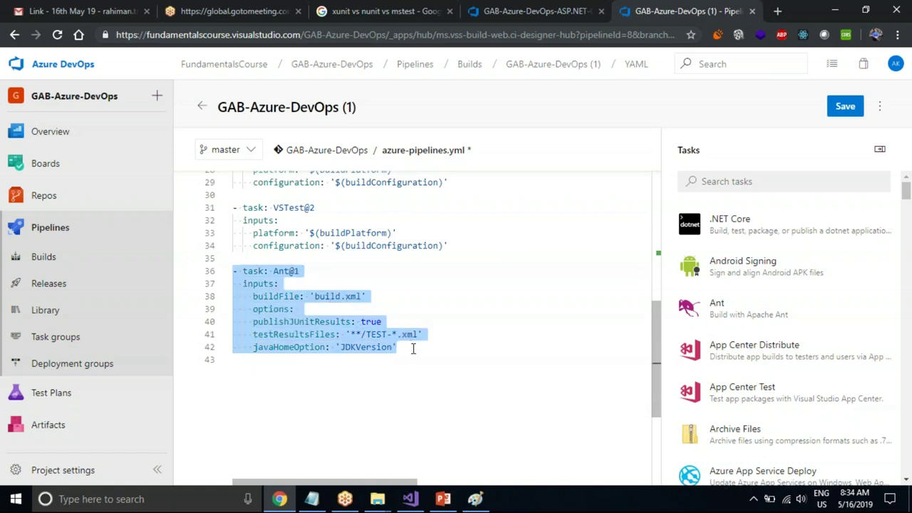
click(413, 349)
Add empty lines below the Ant task, insert a trial Gulp@1 task, then delete it
key(Return)
key(Return)
key(Return)
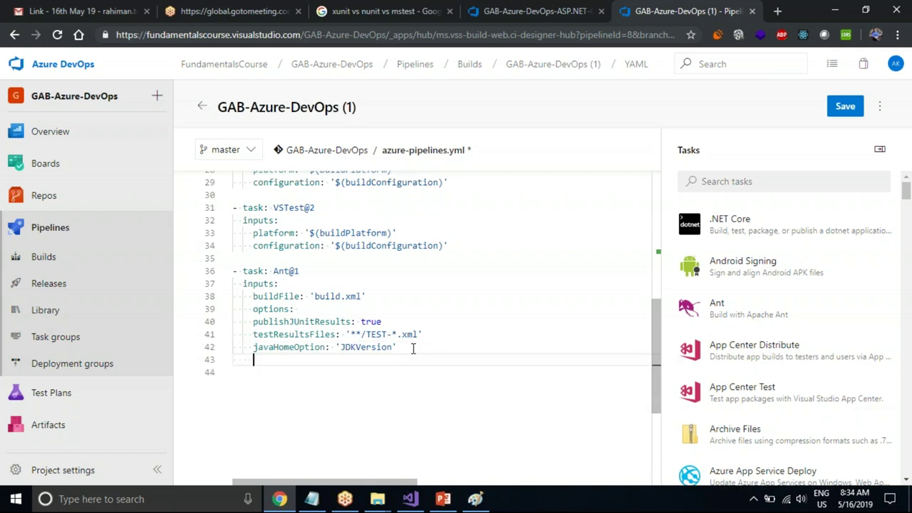
key(BackSpace)
key(BackSpace)
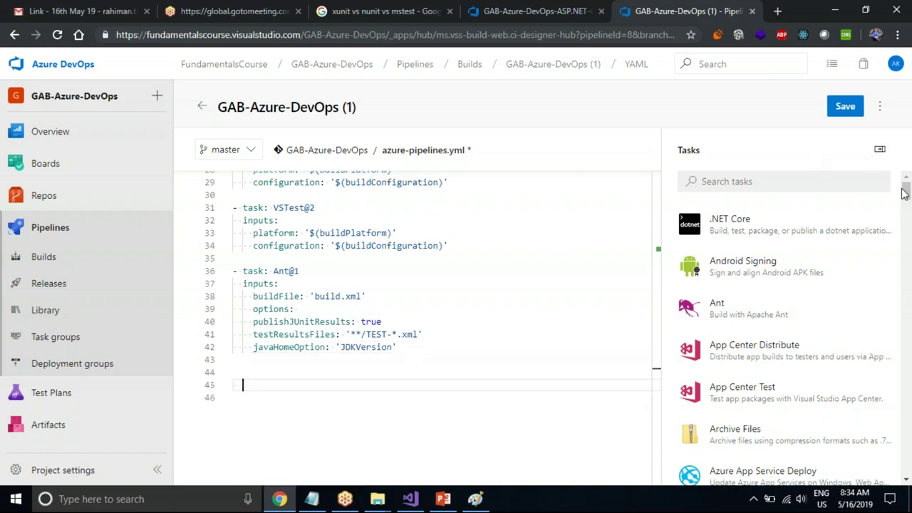
drag(906, 223, 908, 349)
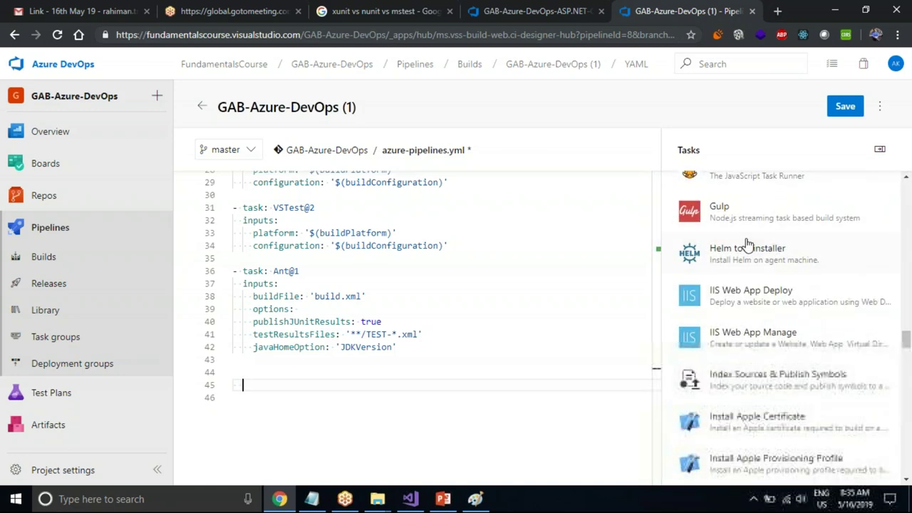
click(719, 210)
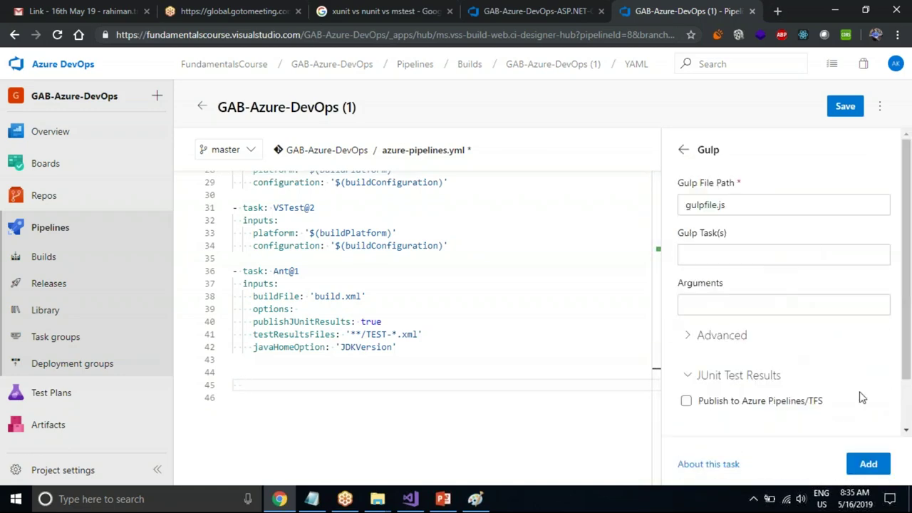
click(868, 465)
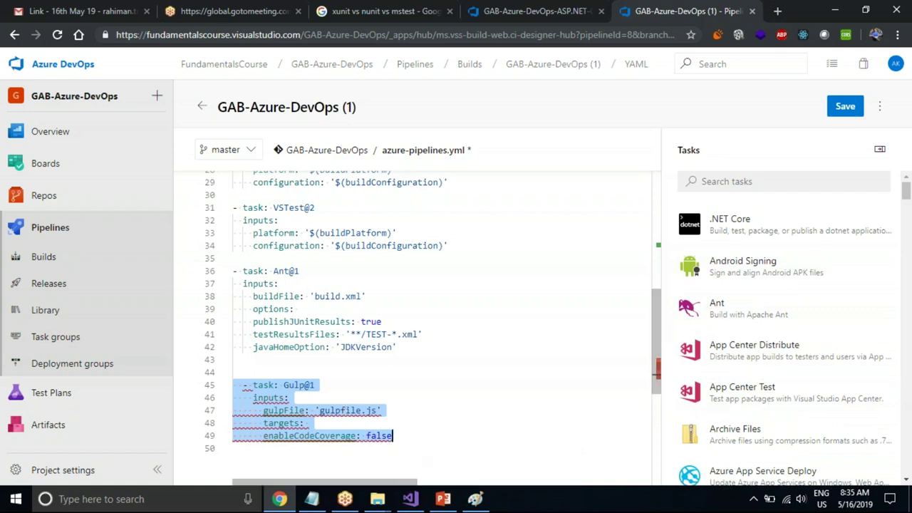
key(Delete)
Insert a trial Service Fabric Application Deployment task at line 45, then delete it
click(234, 385)
drag(906, 190, 908, 419)
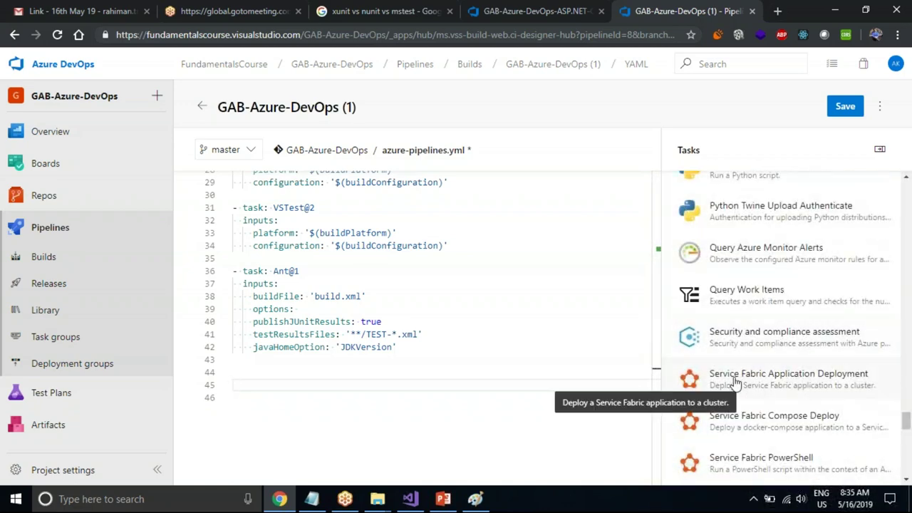
click(802, 391)
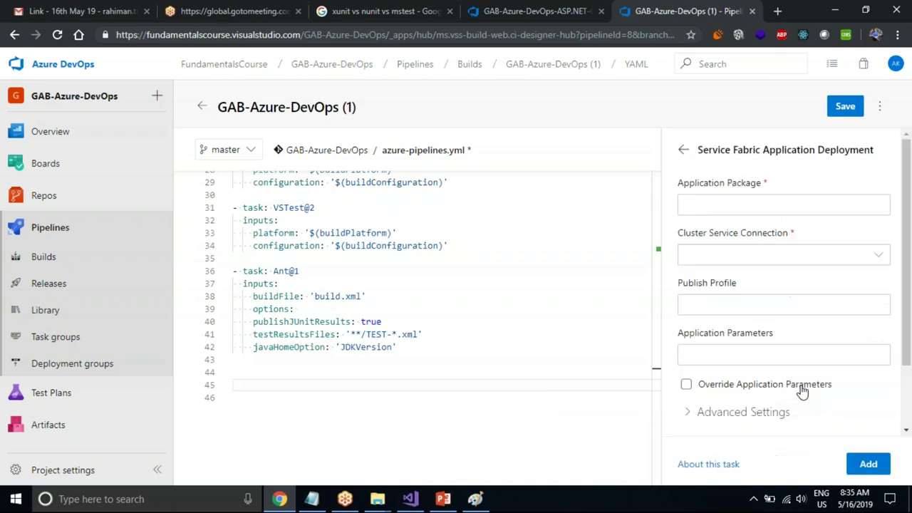
click(867, 463)
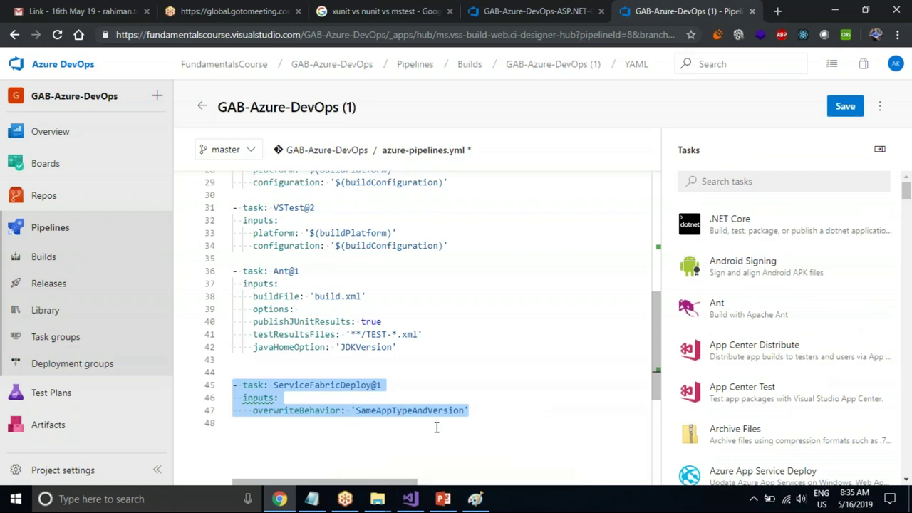
key(Delete)
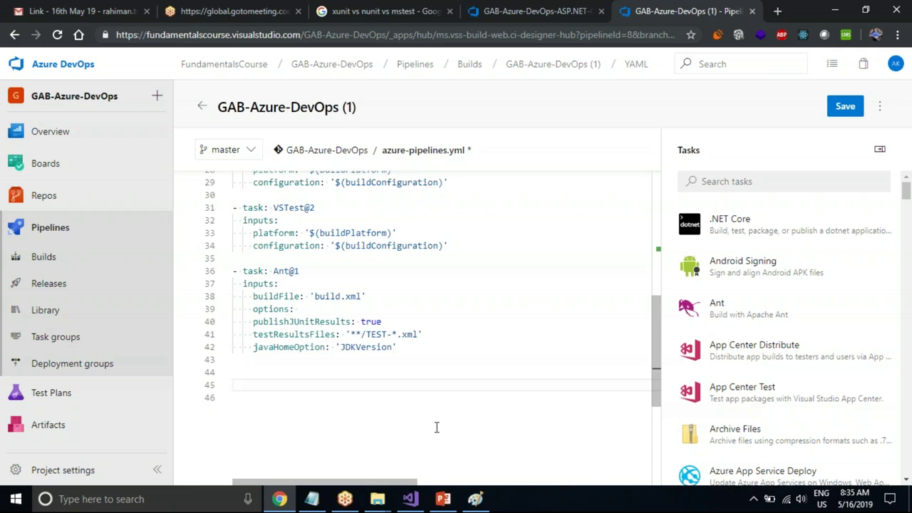
Change the Ant task's publishJUnitResults value from true to false
double_click(374, 318)
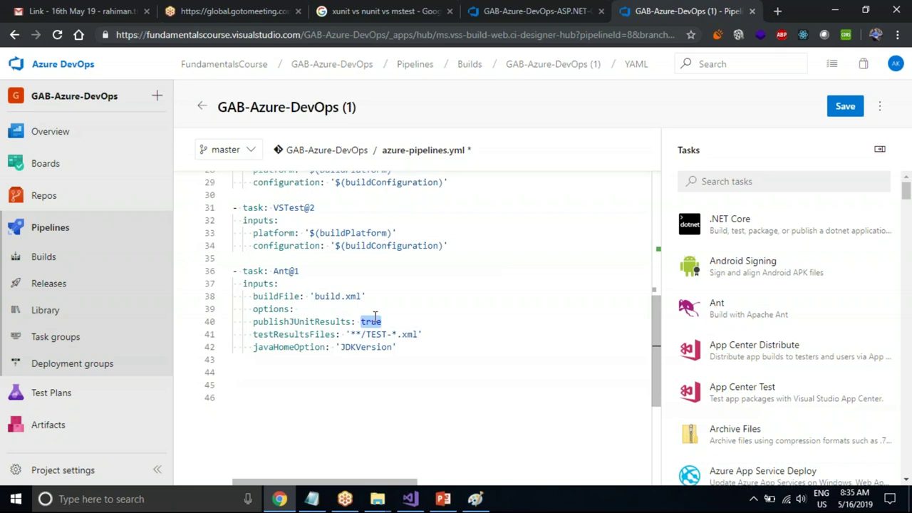
text(false)
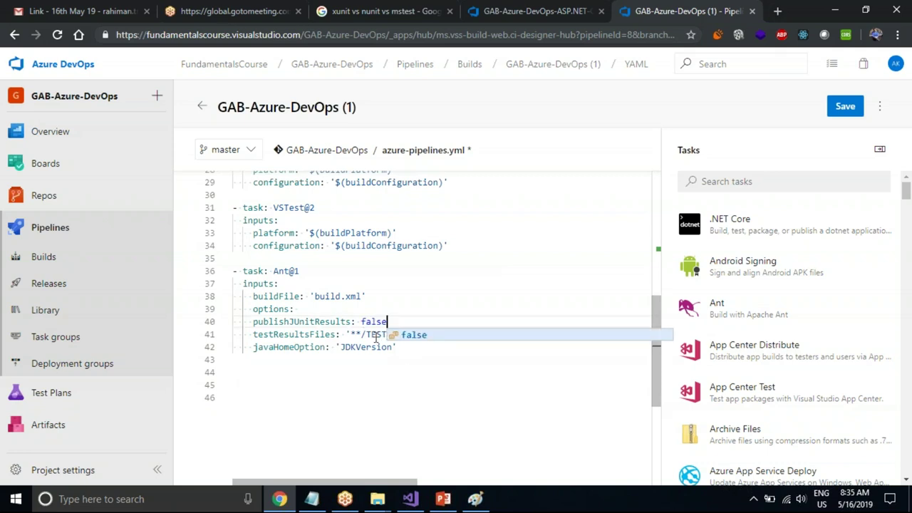
key(Escape)
double_click(374, 318)
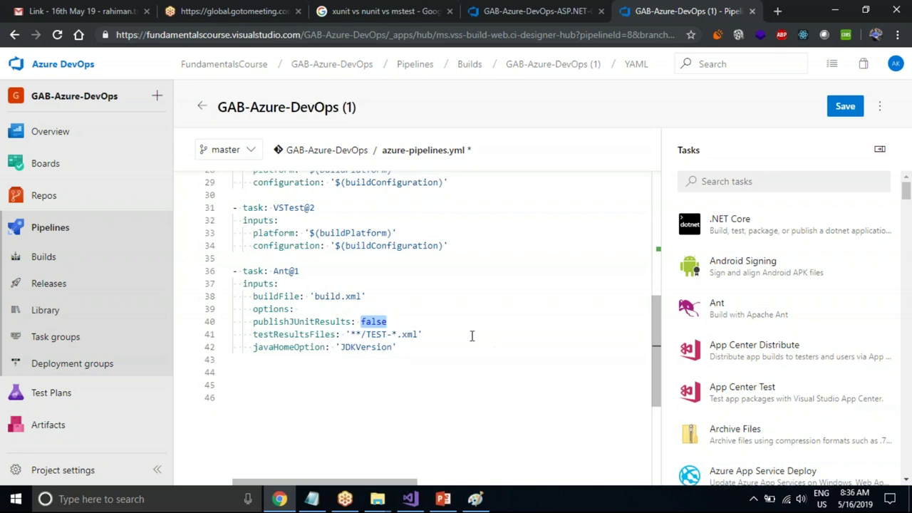
drag(418, 347, 232, 271)
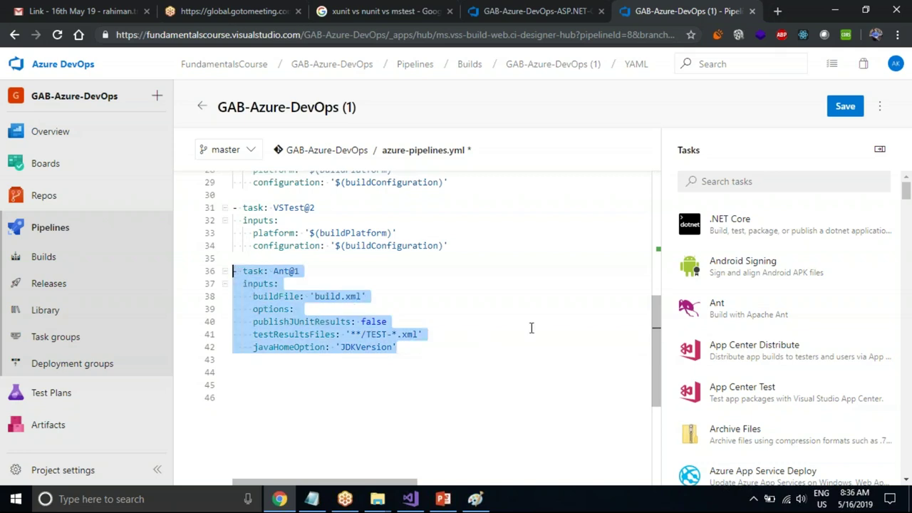
click(487, 342)
Insert a trial App Center Distribute task after the Ant task, then remove it and the extra lines
key(Return)
key(Return)
key(Return)
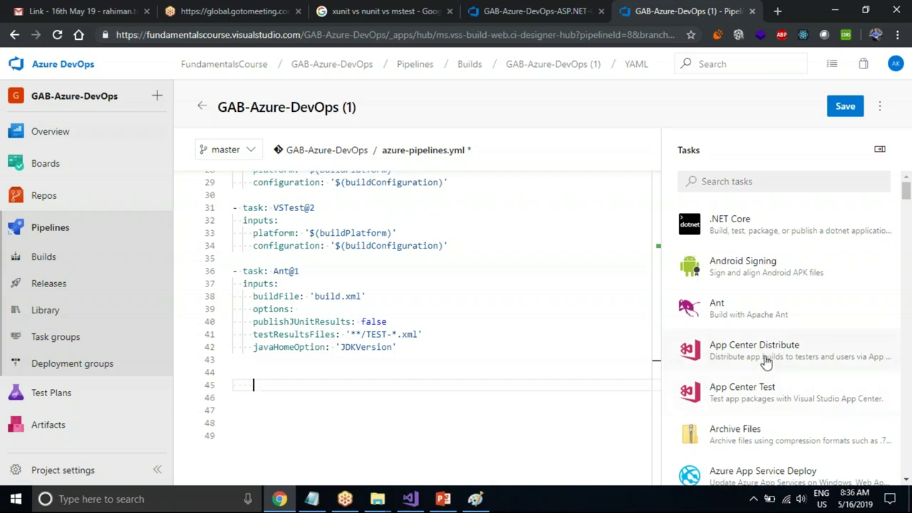
click(764, 362)
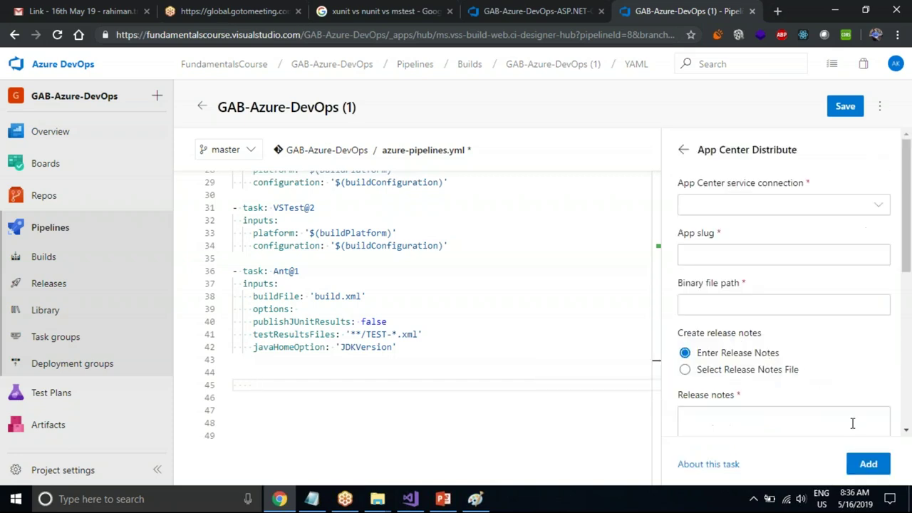
click(868, 464)
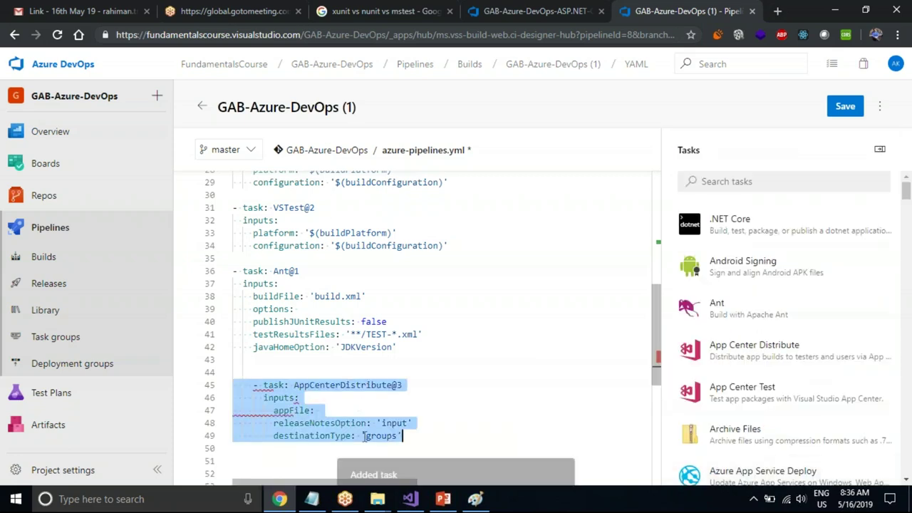
key(BackSpace)
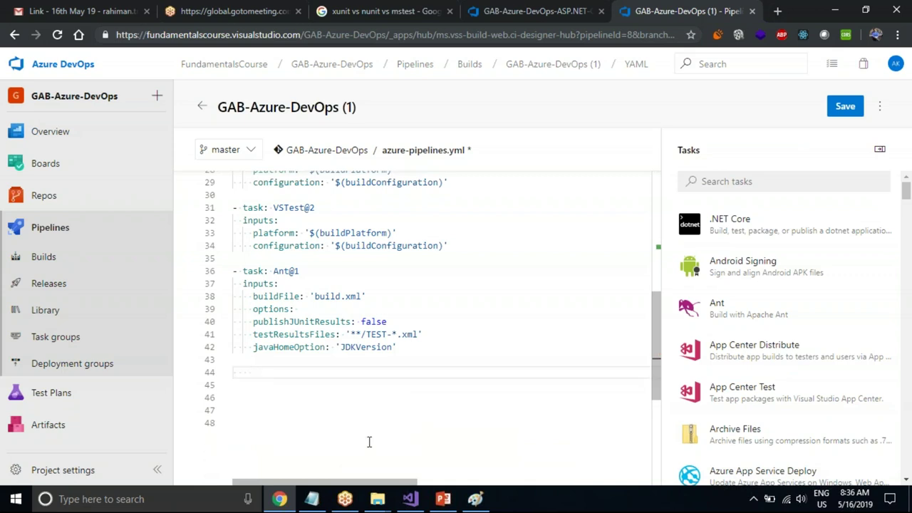
key(BackSpace)
key(BackSpace)
key(BackSpace)
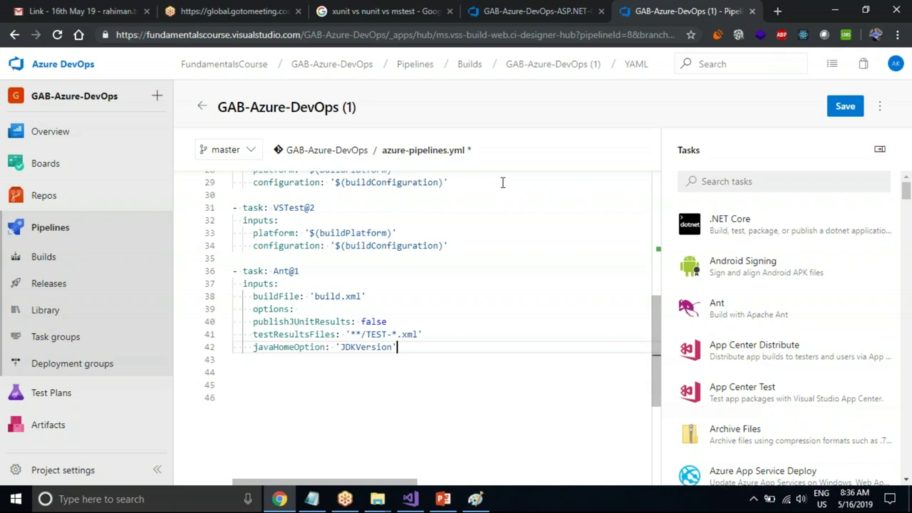
Search tasks for 'file', insert a trial Azure File Copy task, then delete it
click(780, 189)
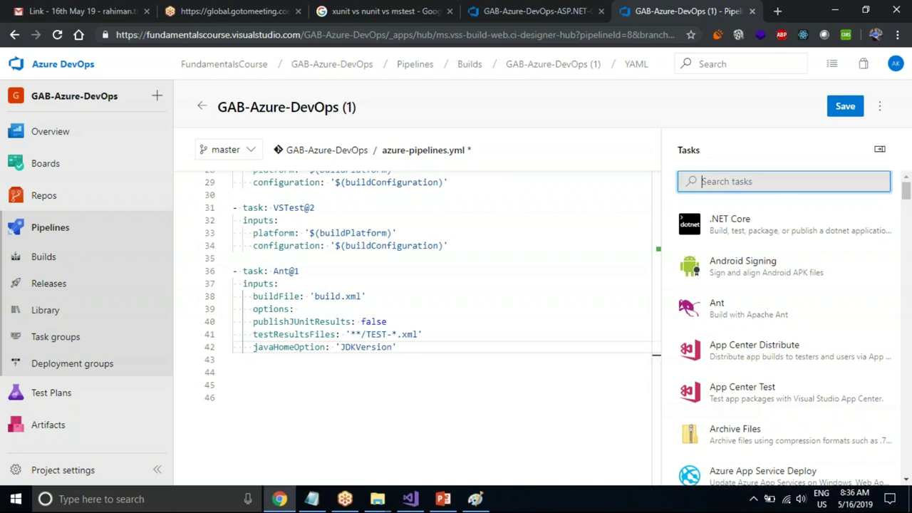
text(file)
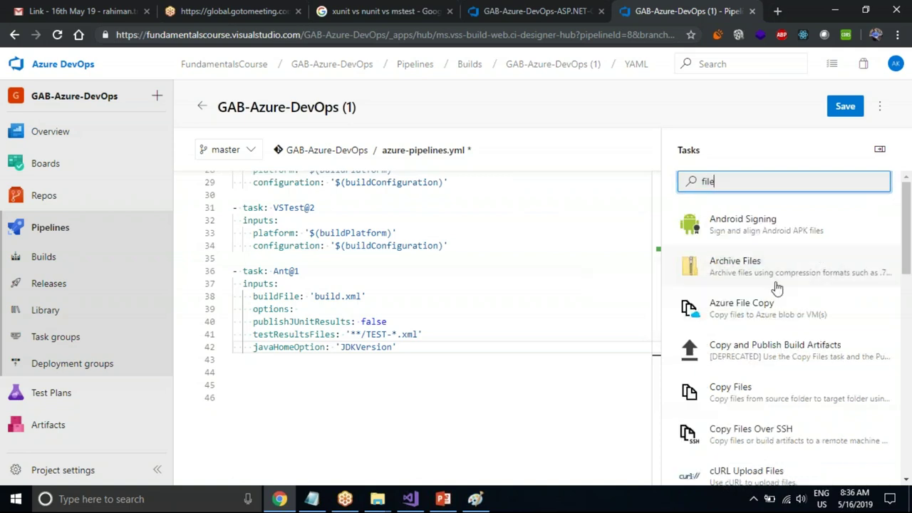
click(781, 317)
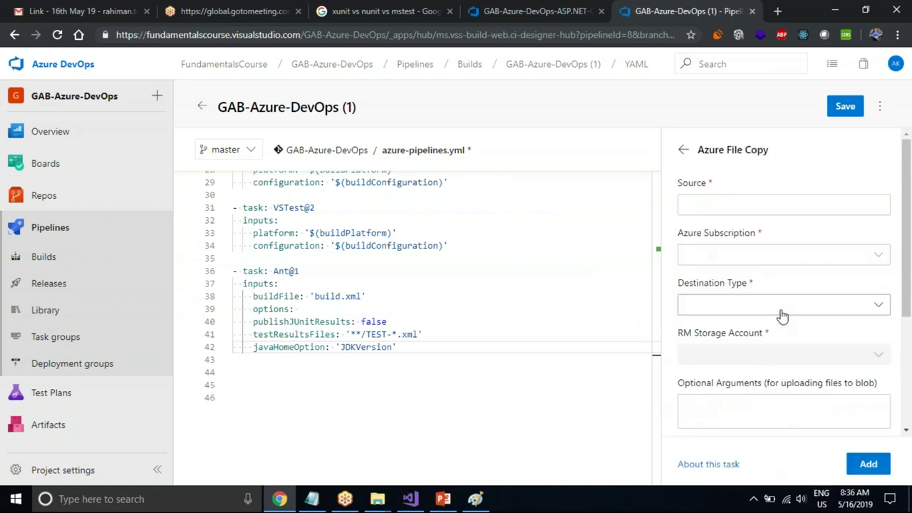
click(867, 465)
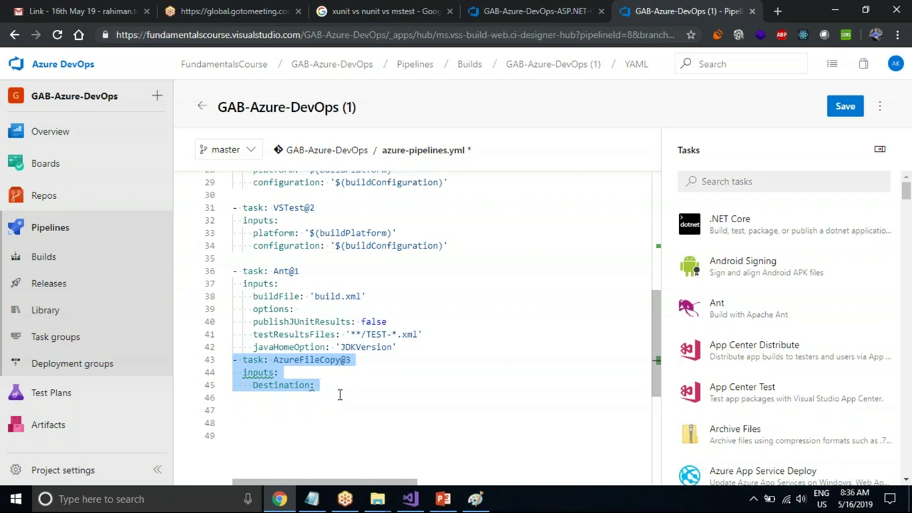
key(Delete)
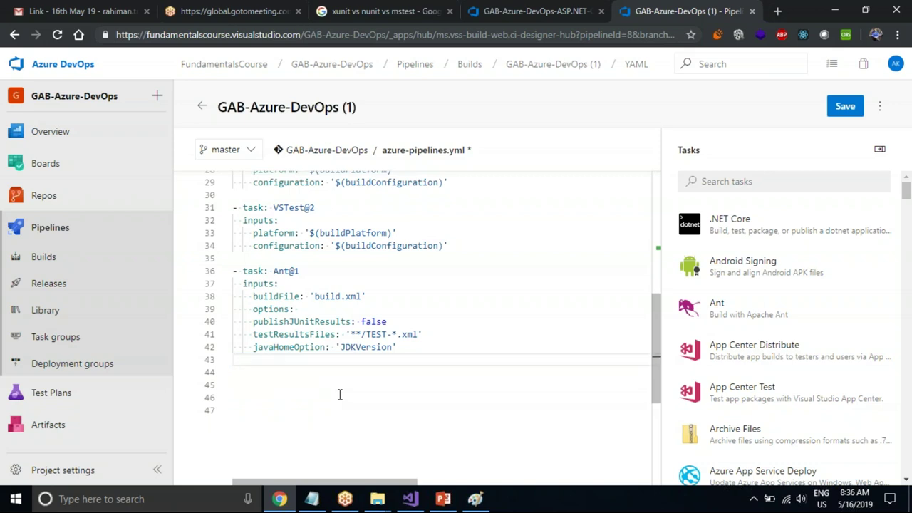
drag(906, 196, 905, 269)
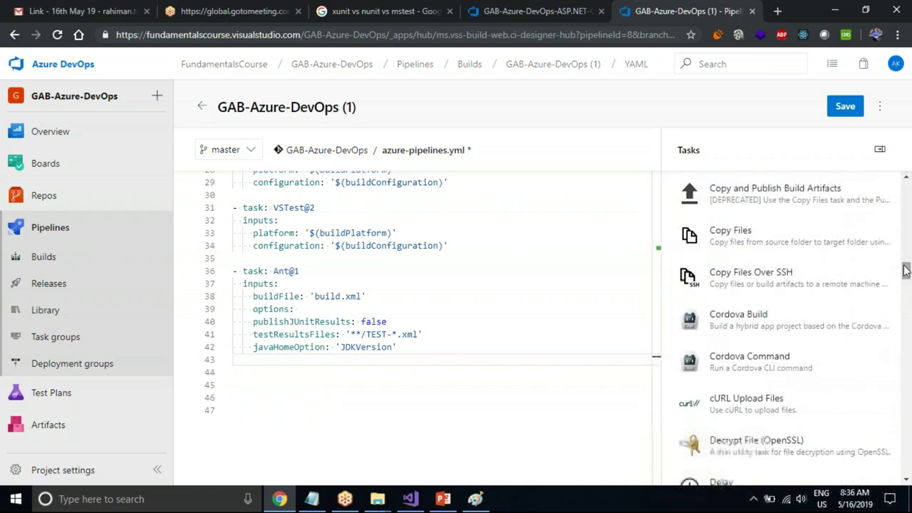
Add a .NET Core dotnet build task to Agent job 1 and move it below Test Assemblies
click(556, 9)
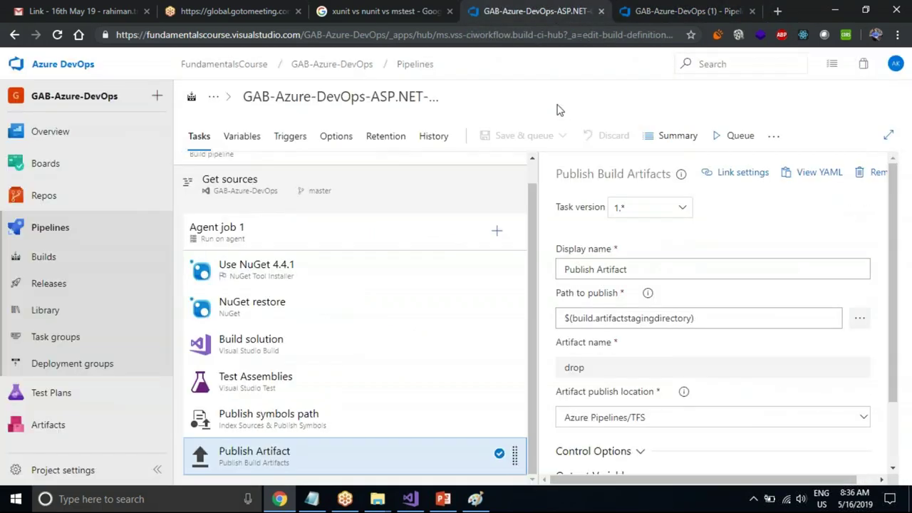
click(497, 231)
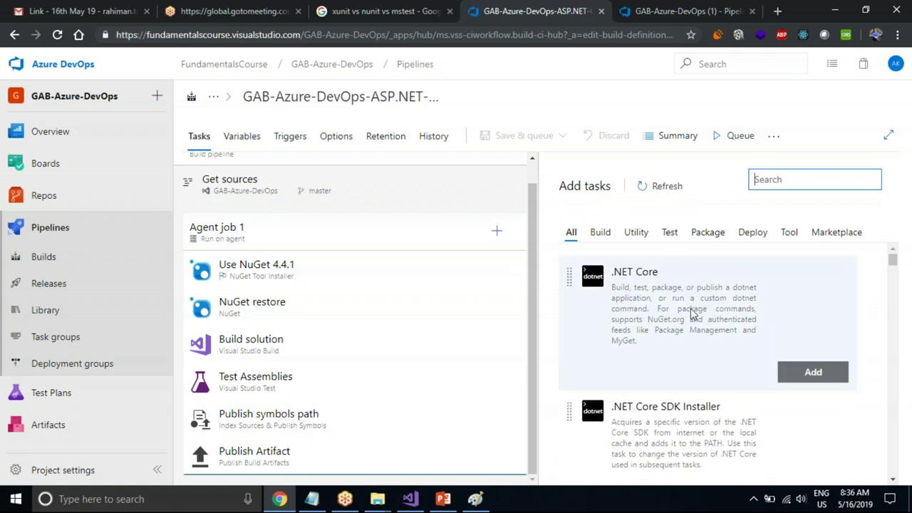
click(691, 313)
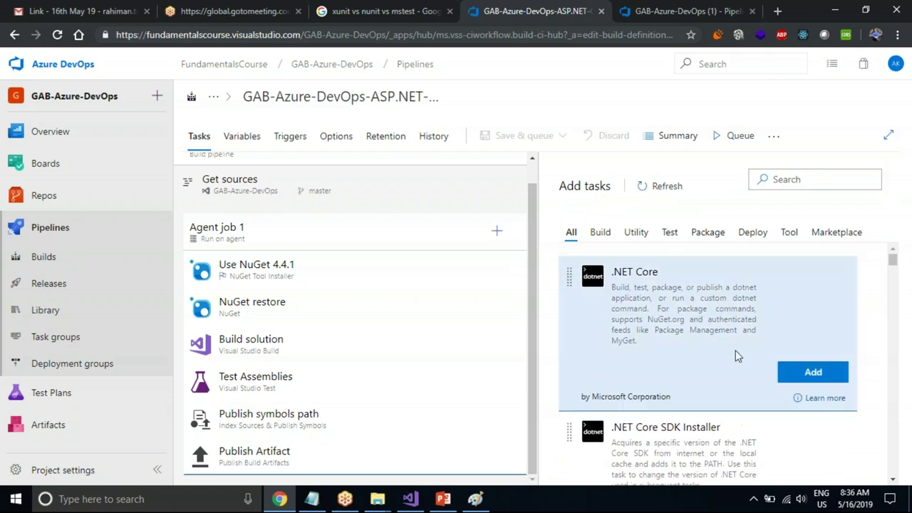
click(821, 382)
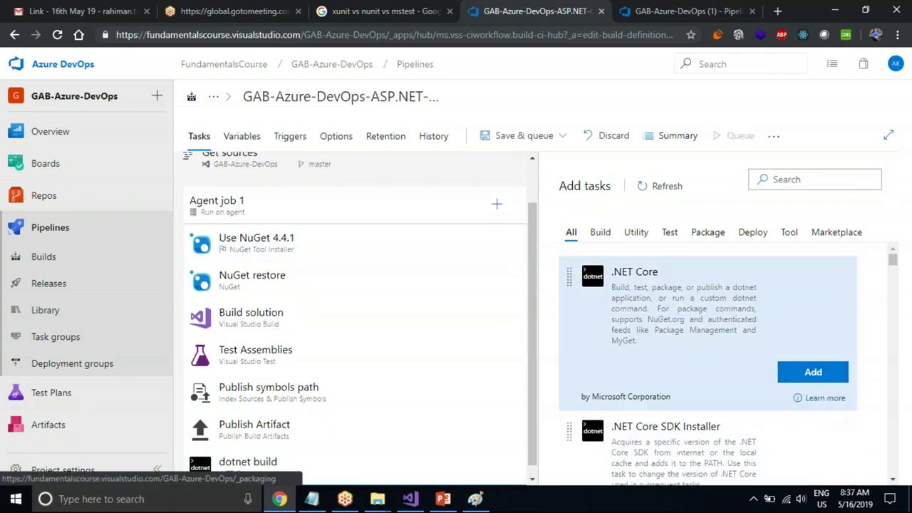
drag(309, 473, 310, 308)
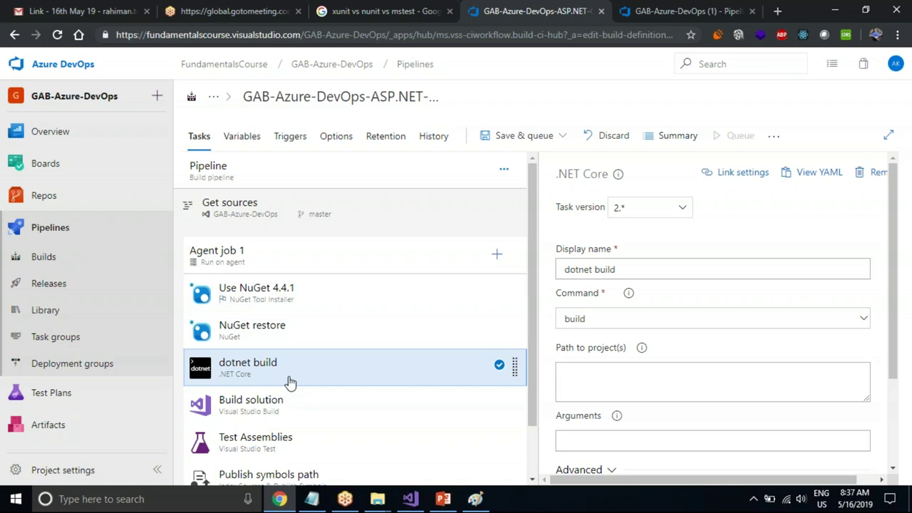
drag(290, 383, 302, 460)
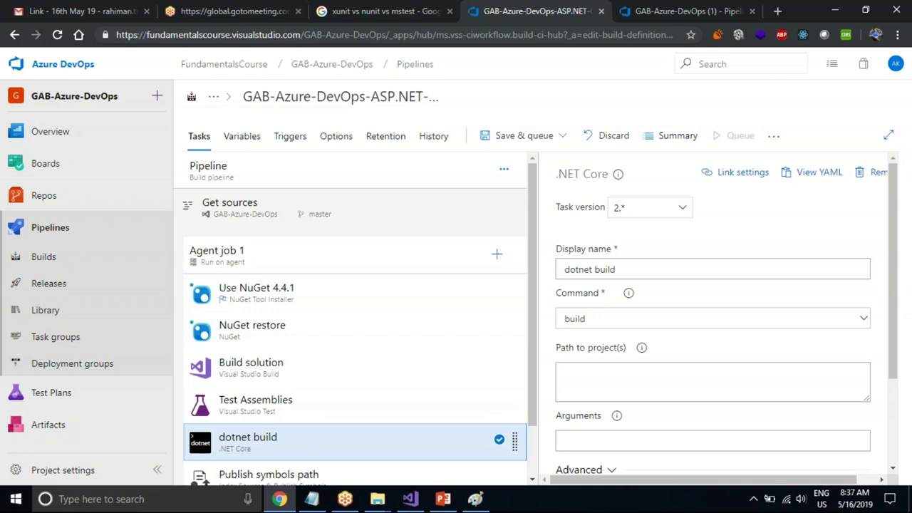
click(655, 9)
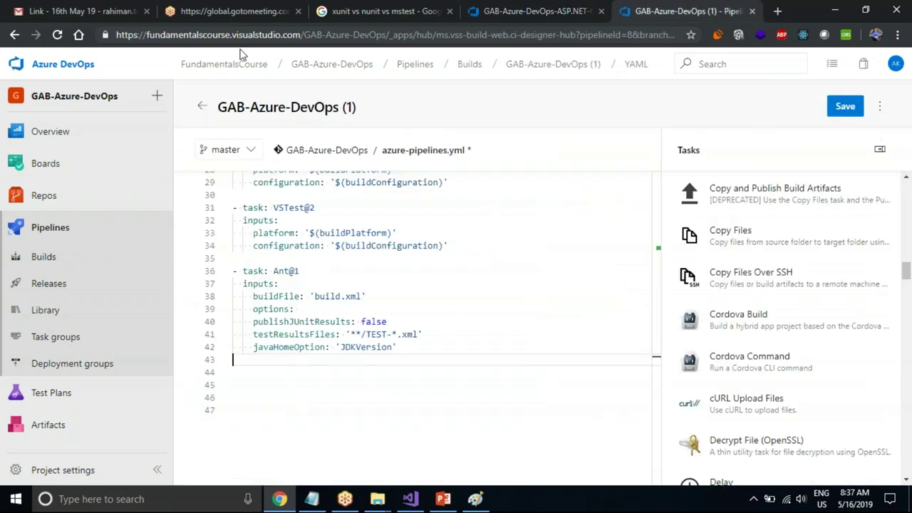
Review the Ant task's options and publishJUnitResults lines, then go to the classic ASP.NET pipeline
triple_click(297, 308)
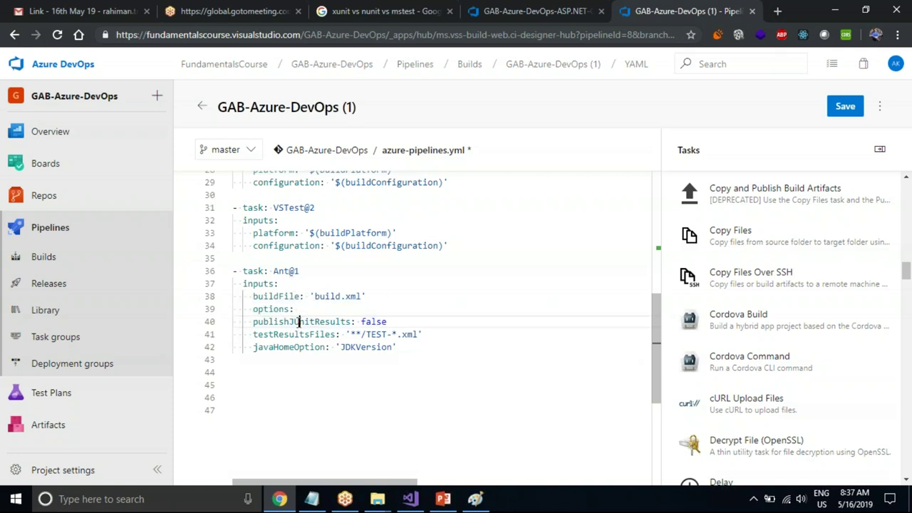
triple_click(299, 322)
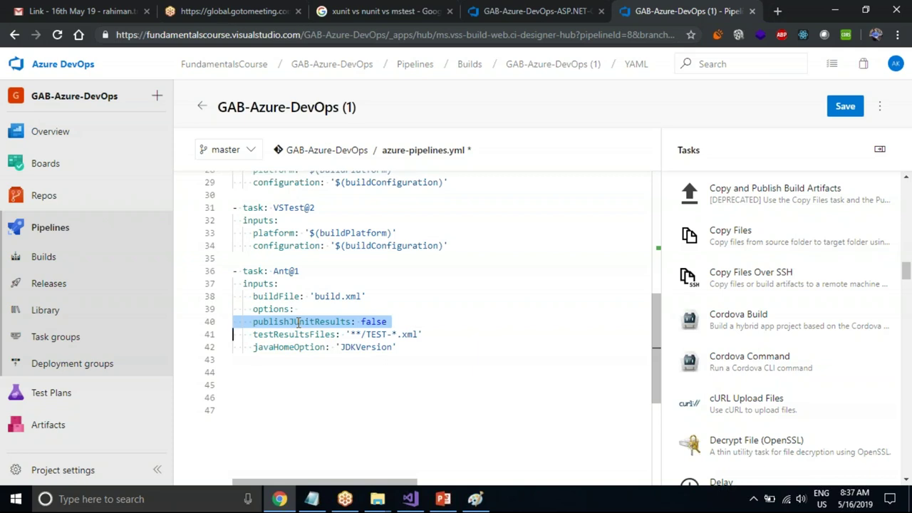
click(581, 9)
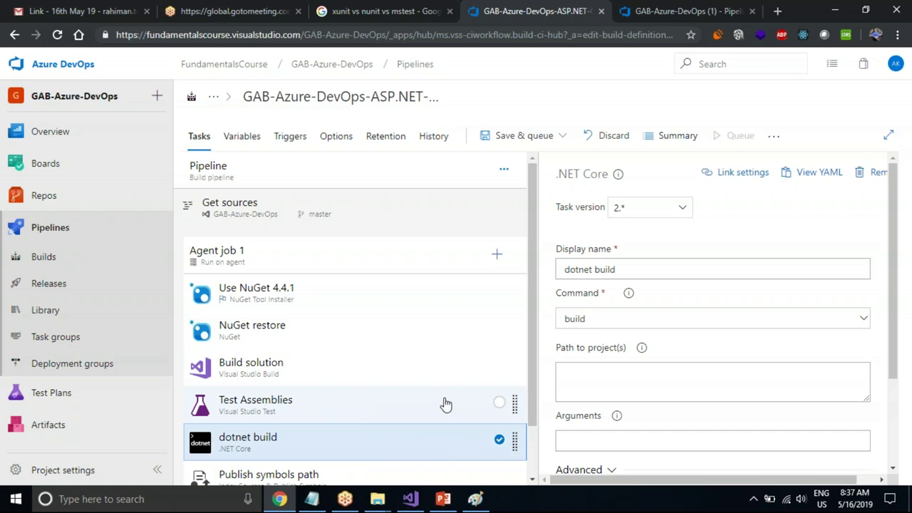
Return to the unsaved azure-pipelines.yml editor of GAB-Azure-DevOps (1)
click(686, 12)
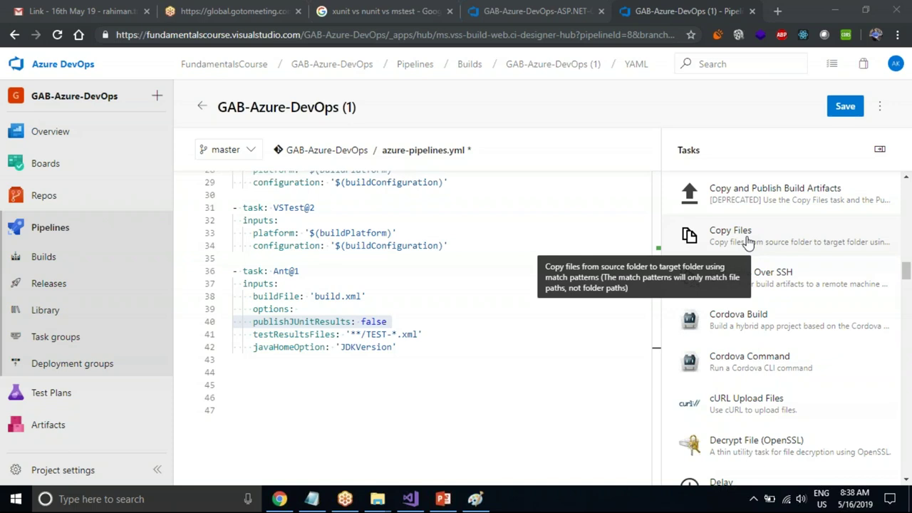
Select the Ant@1 block on lines 35–42 and delete it, checking the Visual Studio solution meanwhile
click(408, 501)
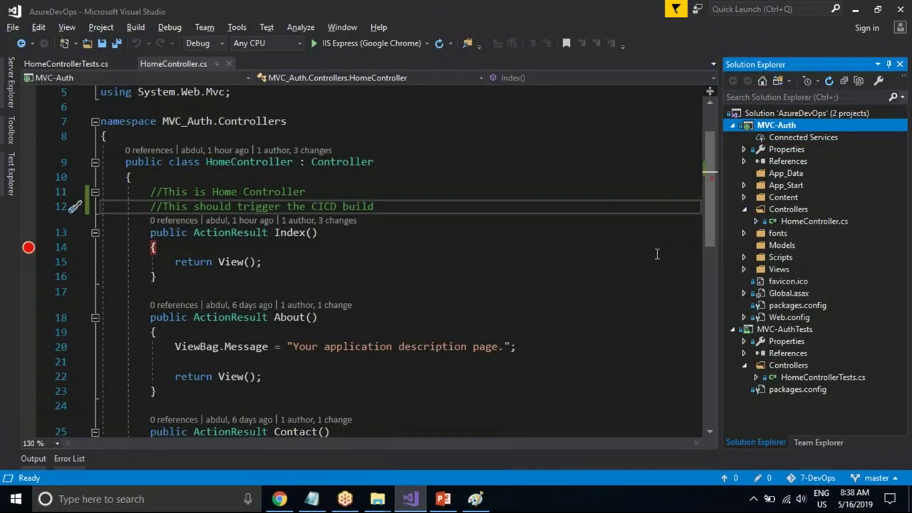
key(alt+Tab)
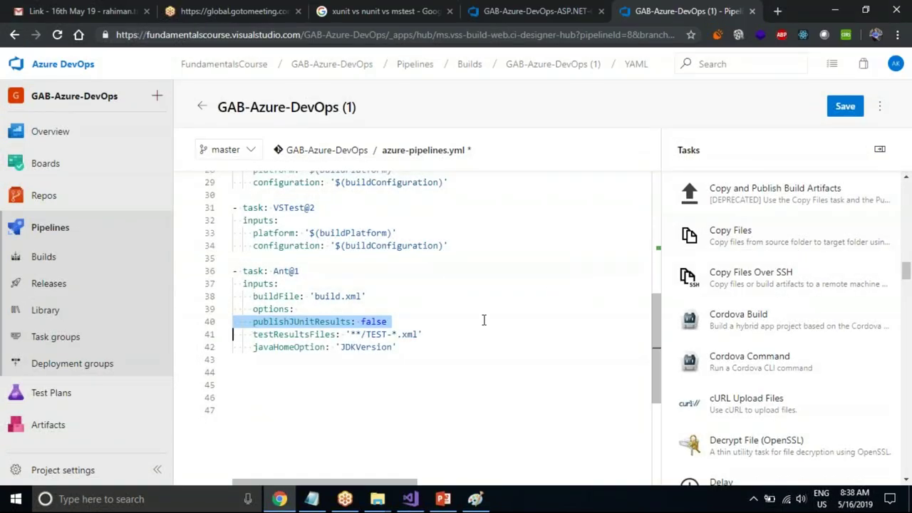
click(409, 348)
drag(410, 349, 222, 269)
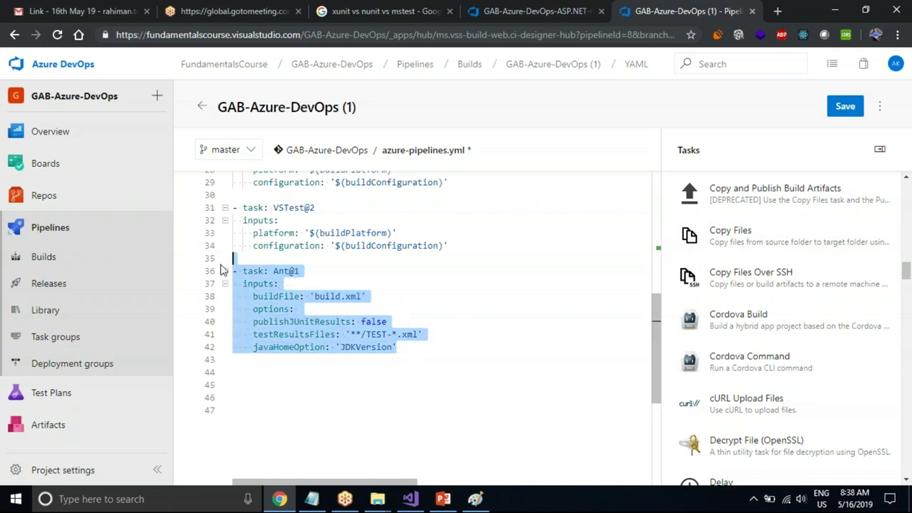
key(alt+Tab)
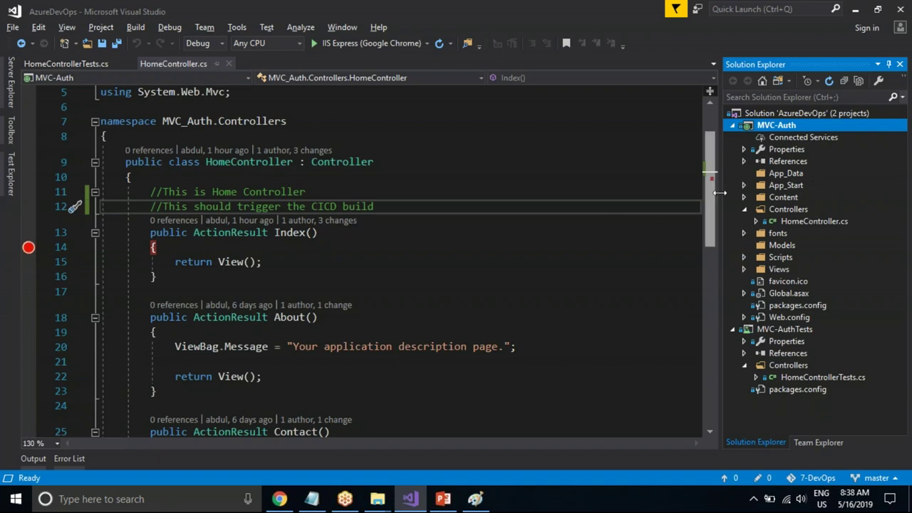
key(alt+Tab)
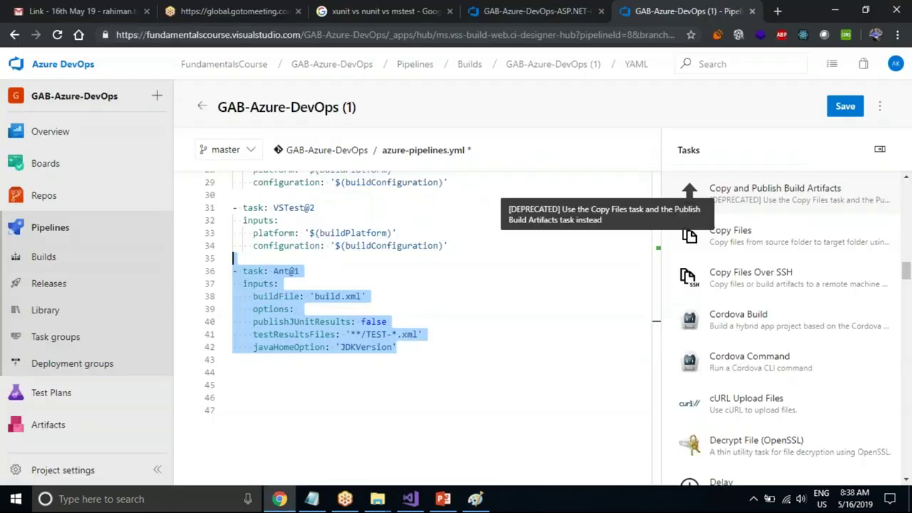
key(Delete)
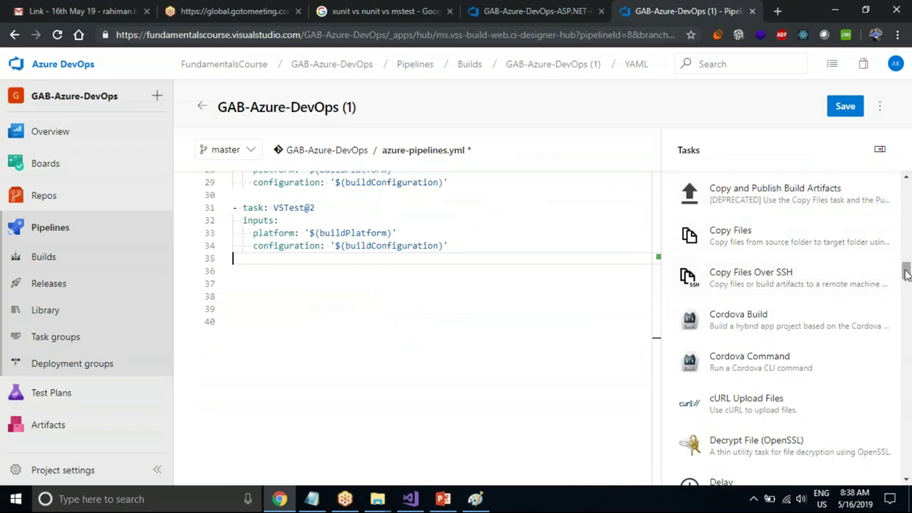
Insert a trial IIS Web App Deploy task, undo it, then switch to the classic ASP.NET pipeline
drag(906, 274, 908, 363)
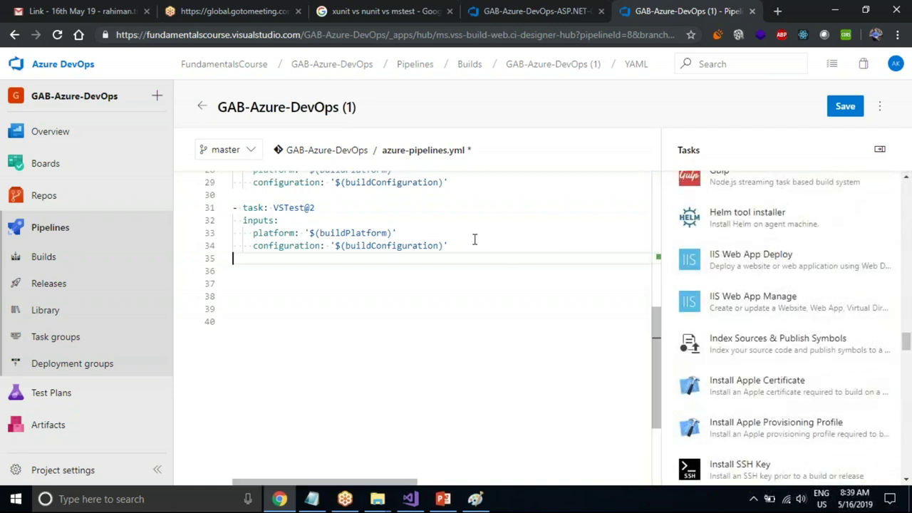
click(754, 260)
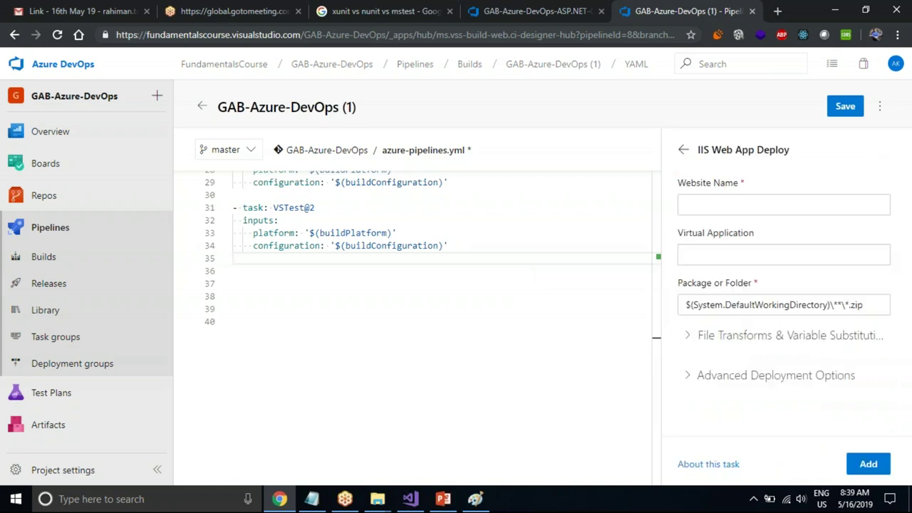
click(866, 463)
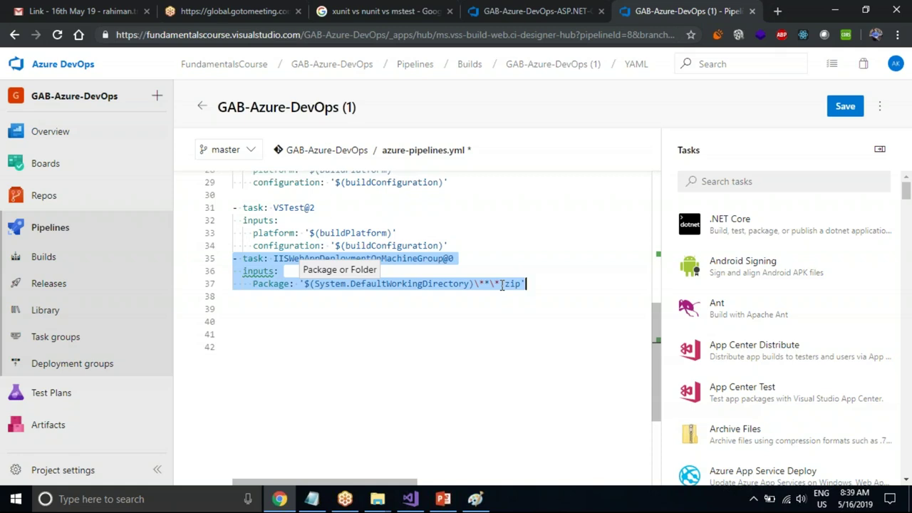
key(ctrl+z)
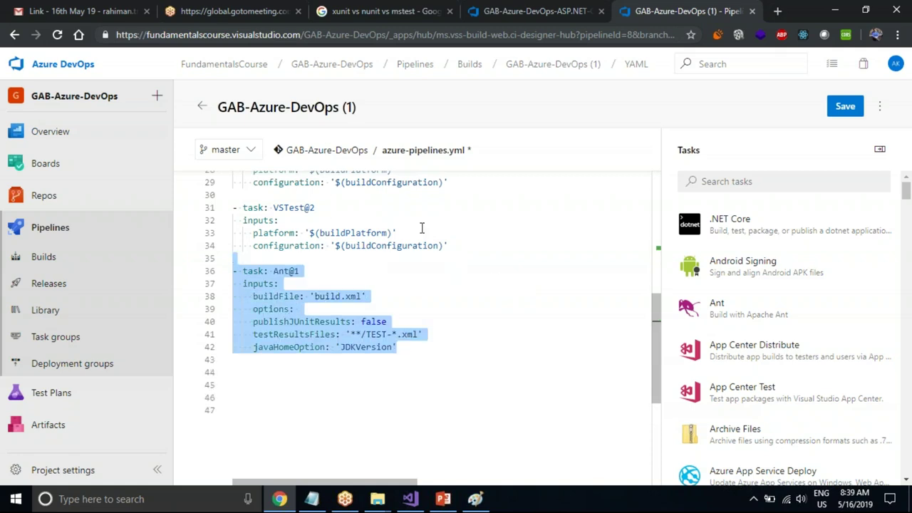
key(ctrl+z)
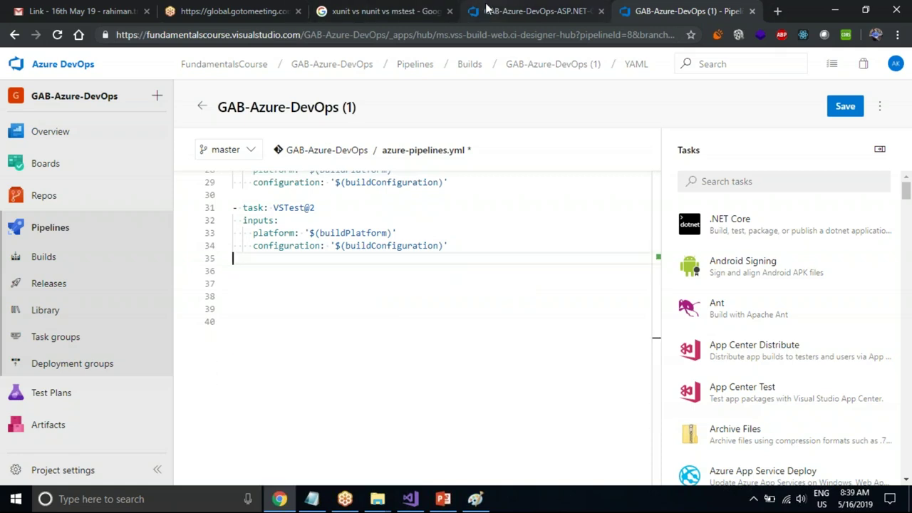
click(534, 11)
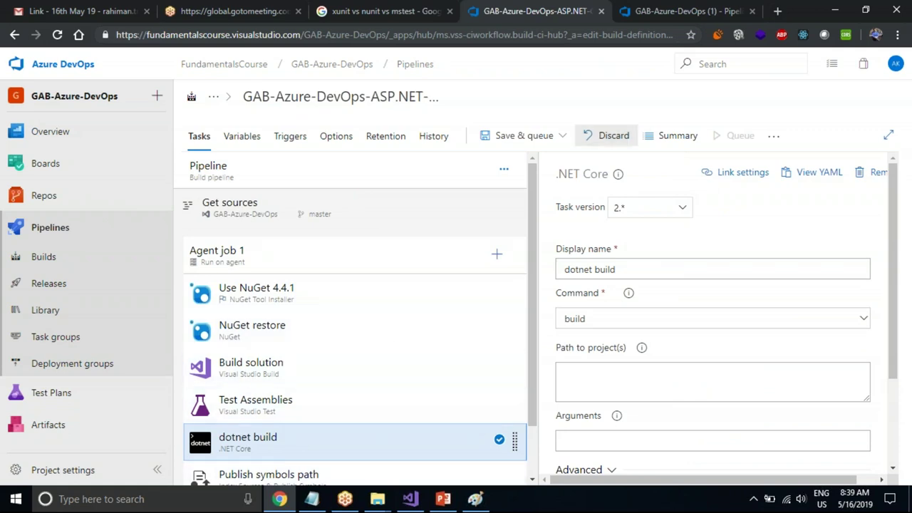
click(695, 11)
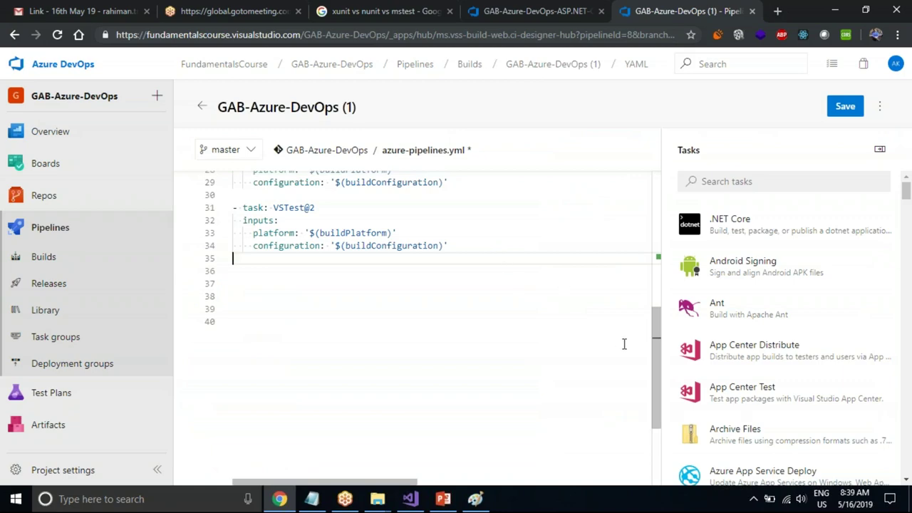
drag(653, 351, 682, 234)
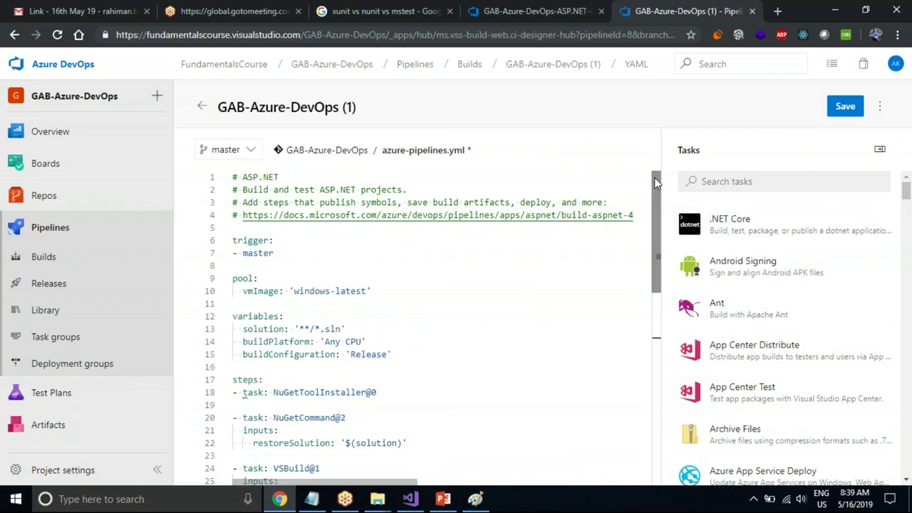
click(518, 10)
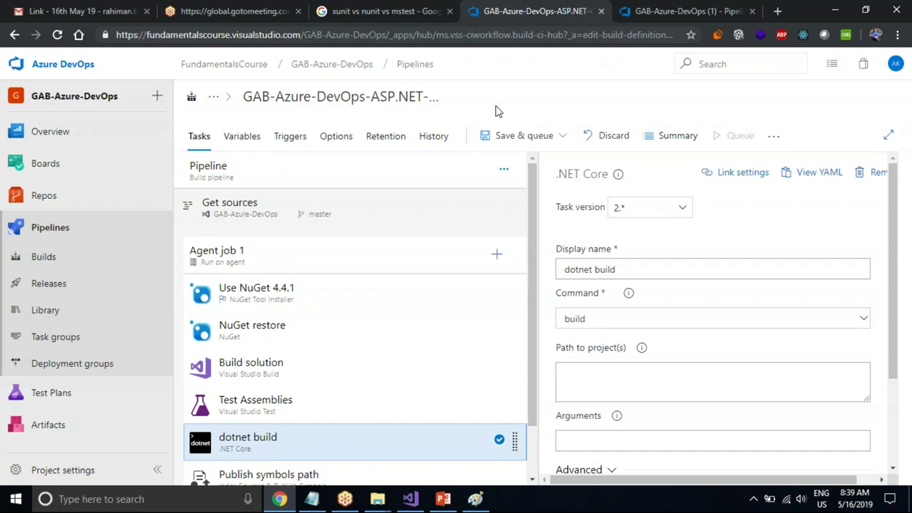
click(411, 499)
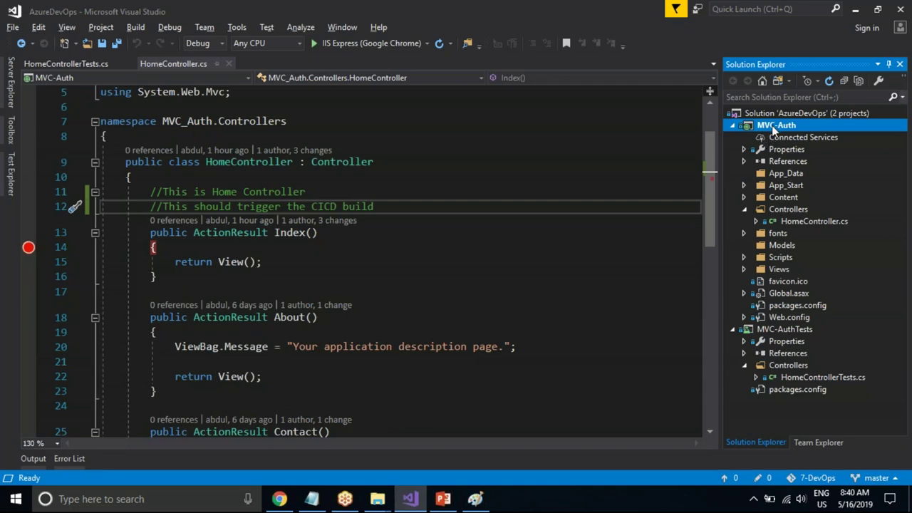
key(alt+Tab)
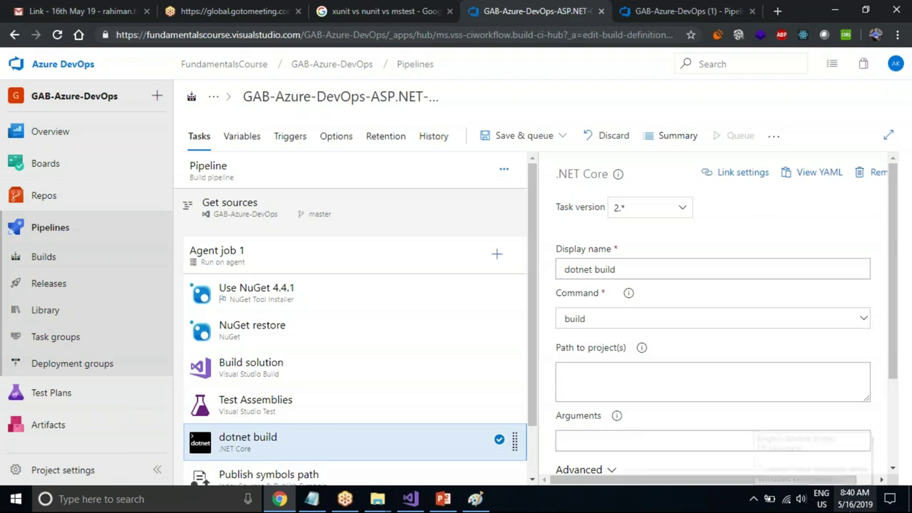
click(855, 499)
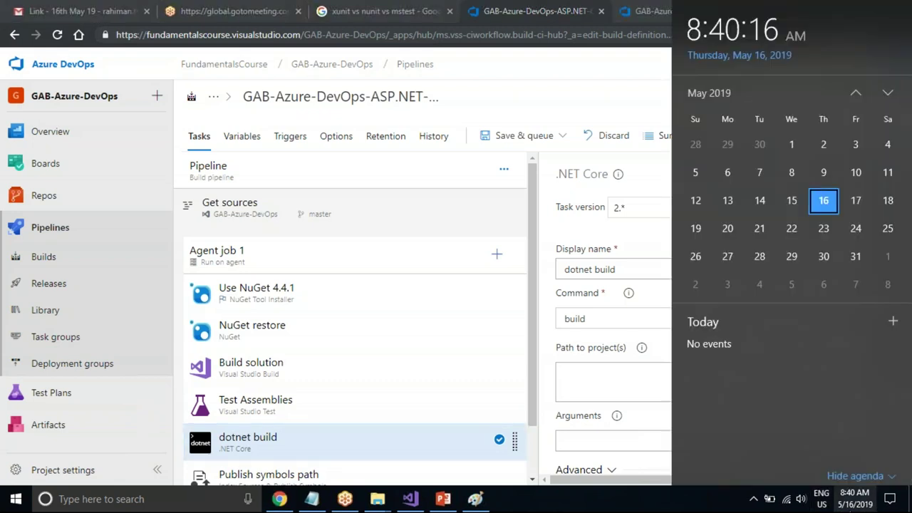
click(889, 202)
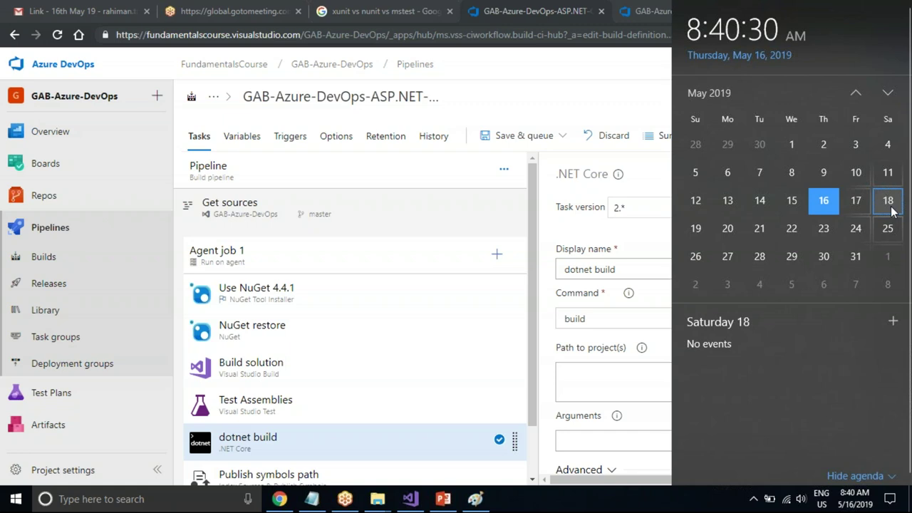
click(480, 77)
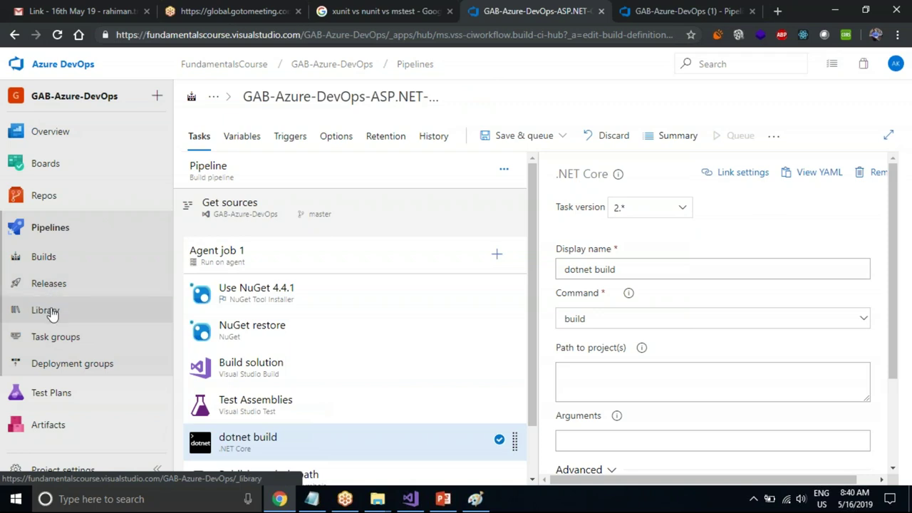
mouse_move(72, 404)
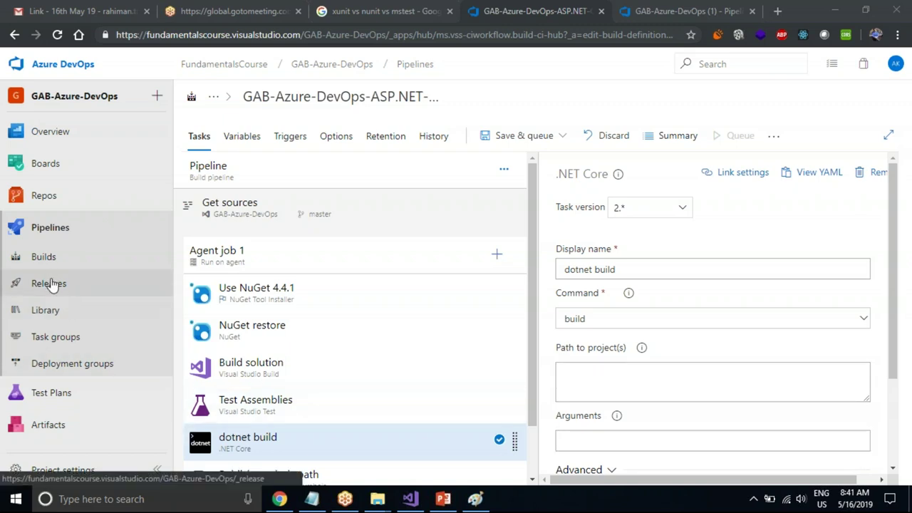
Discard the build edits for Releases, start a stageless new release pipeline, then abandon it for Builds
click(94, 293)
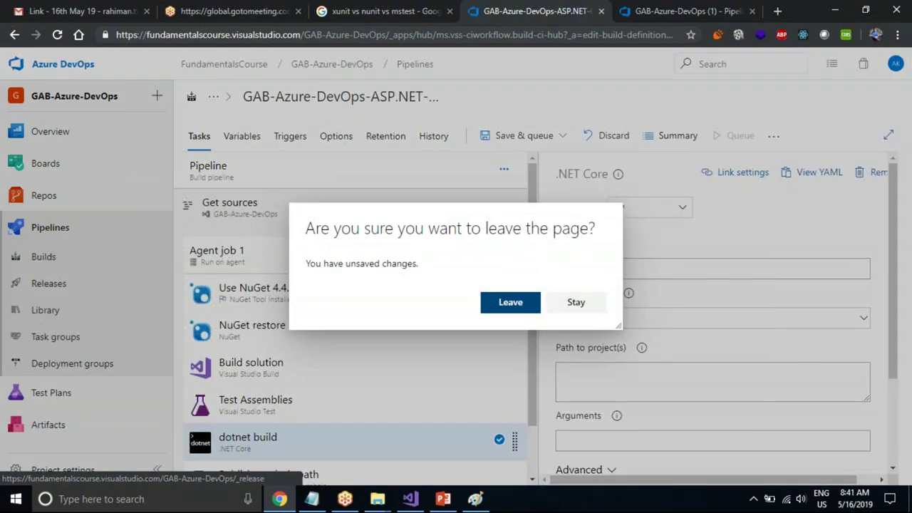
click(490, 305)
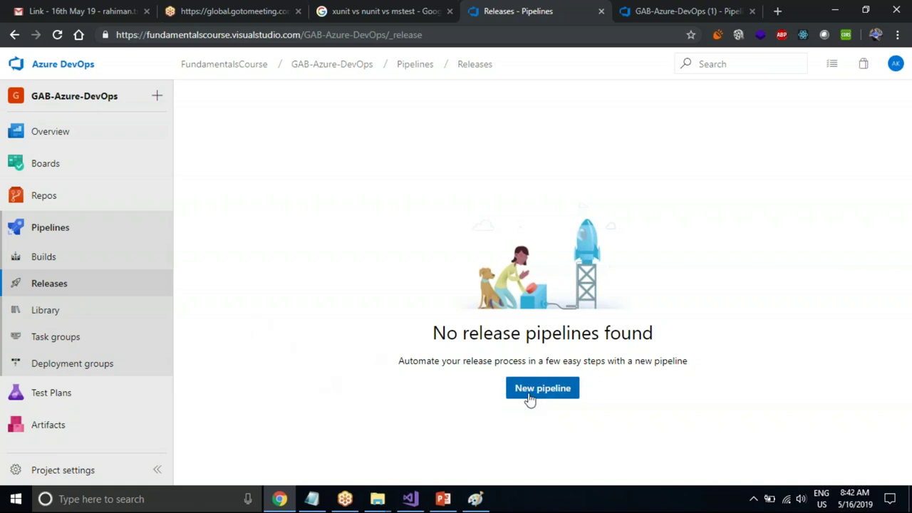
click(528, 396)
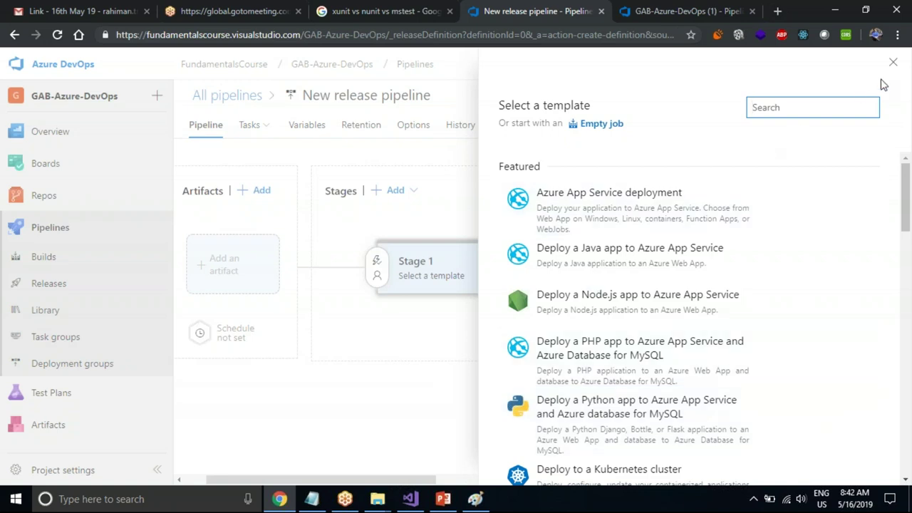
click(900, 70)
click(893, 62)
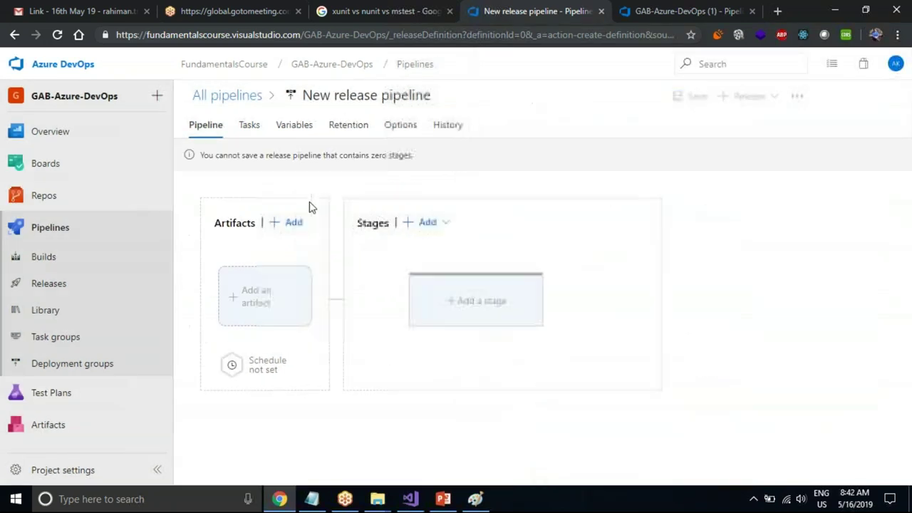
click(57, 257)
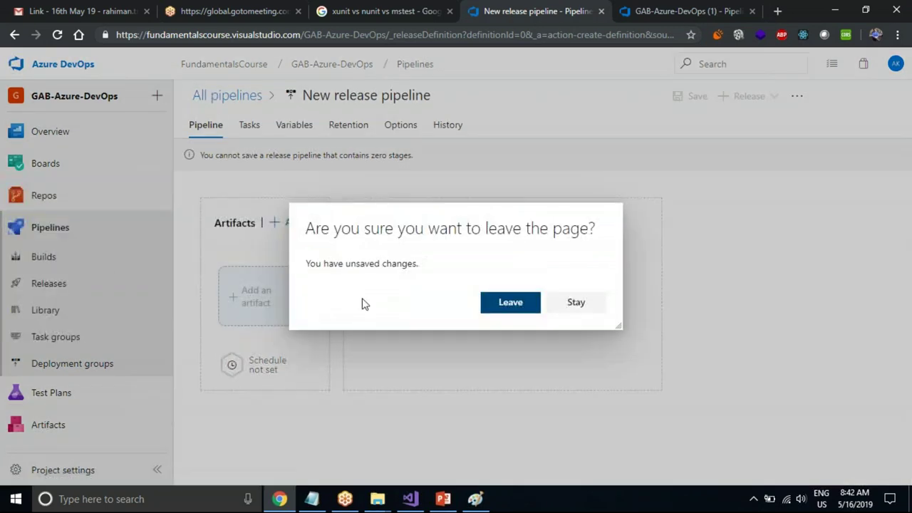
click(493, 315)
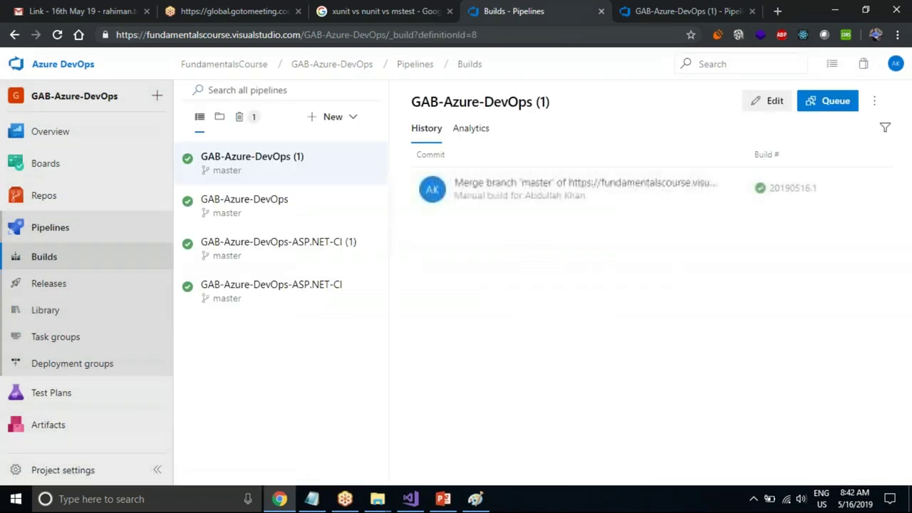
Start a new release pipeline from the 'test cases' build #20190516.1 of GAB-Azure-DevOps-ASP.NET-CI (1)
click(302, 254)
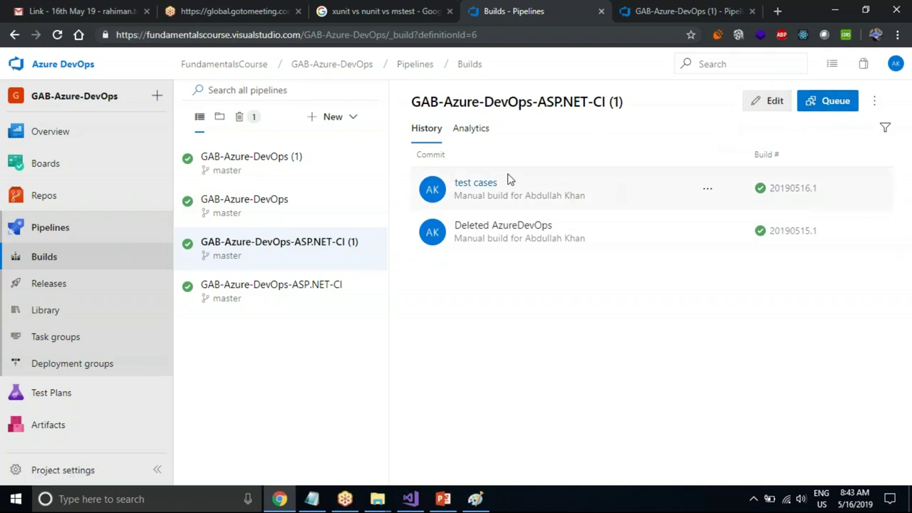
click(478, 187)
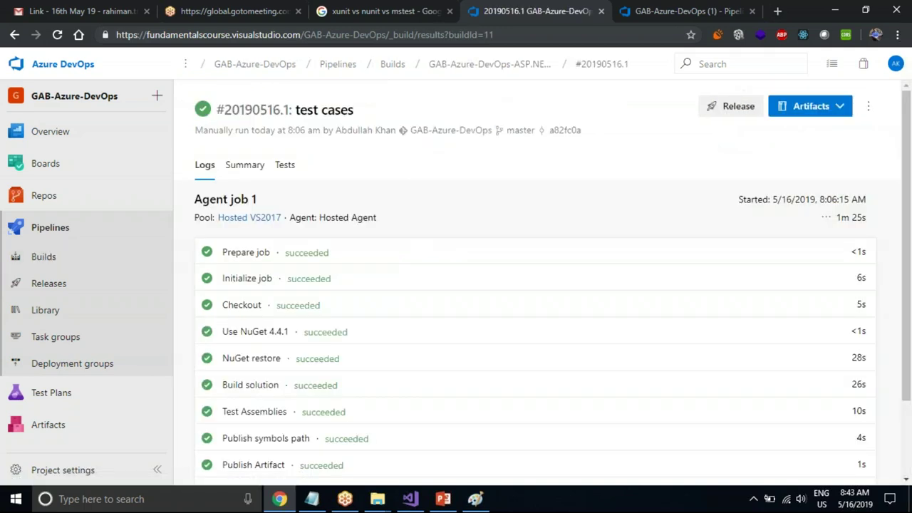
click(739, 113)
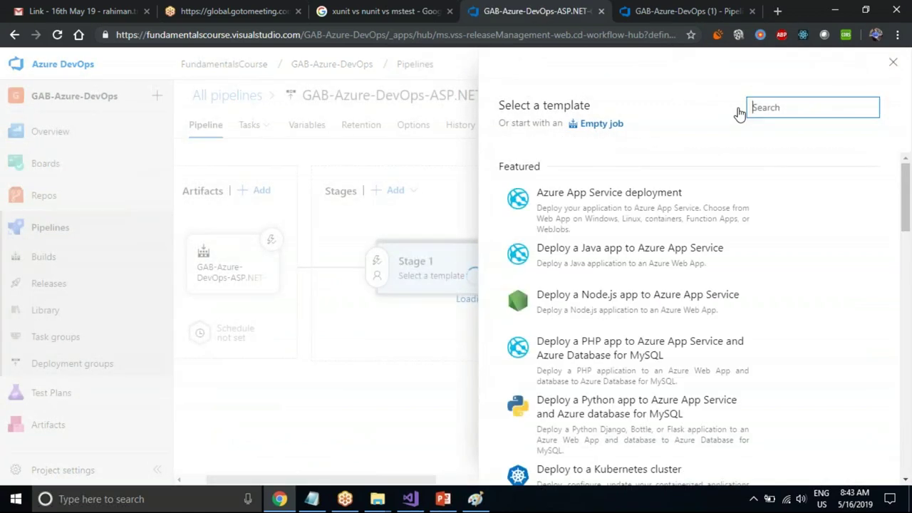
Skip the stage template and review the GAB-Azure-DevOps-ASP.NET-CI (1) artifact, leaving zero stages
click(893, 65)
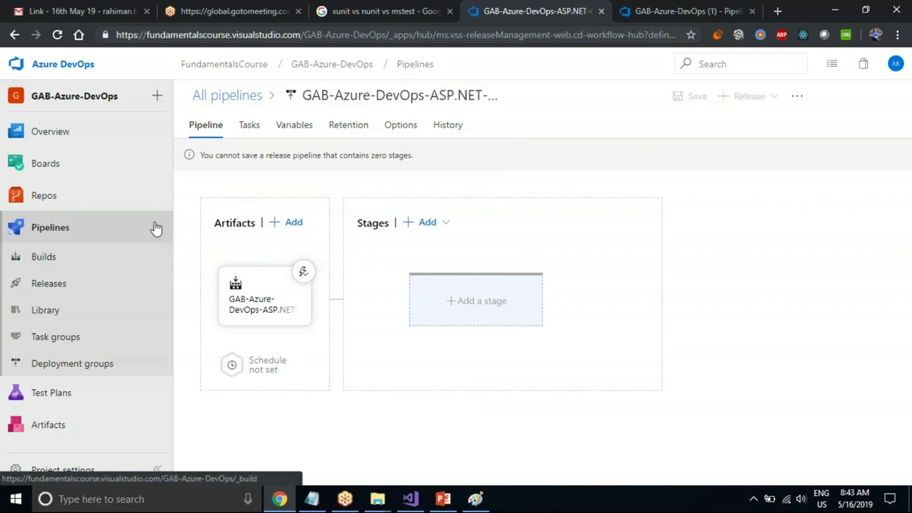
click(263, 302)
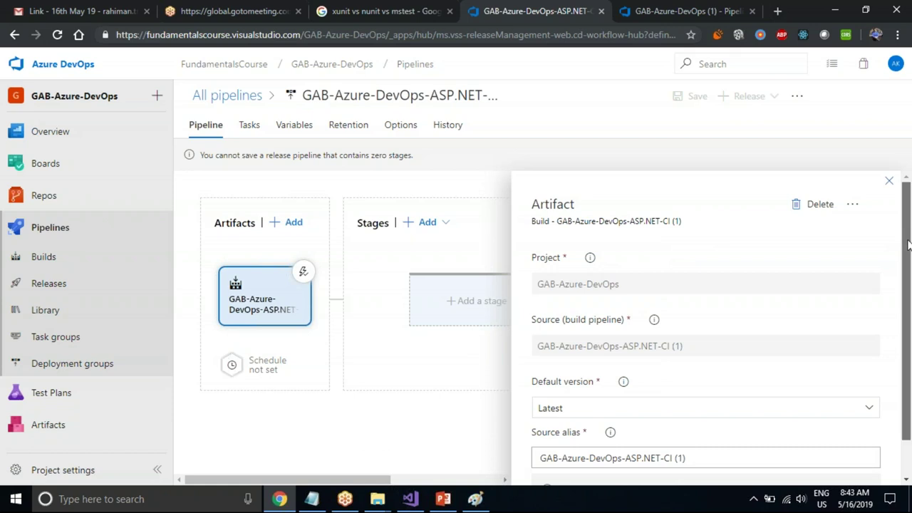
drag(908, 245, 906, 277)
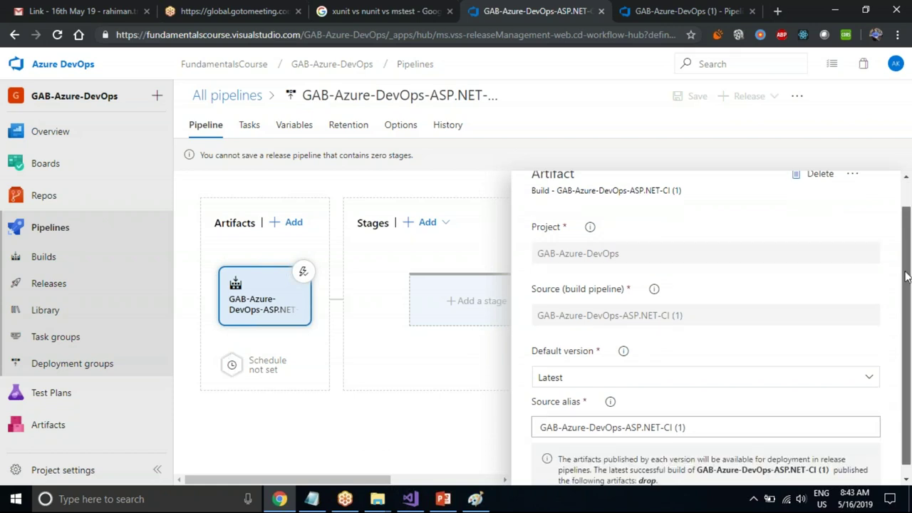
scroll(906, 277, up, 1)
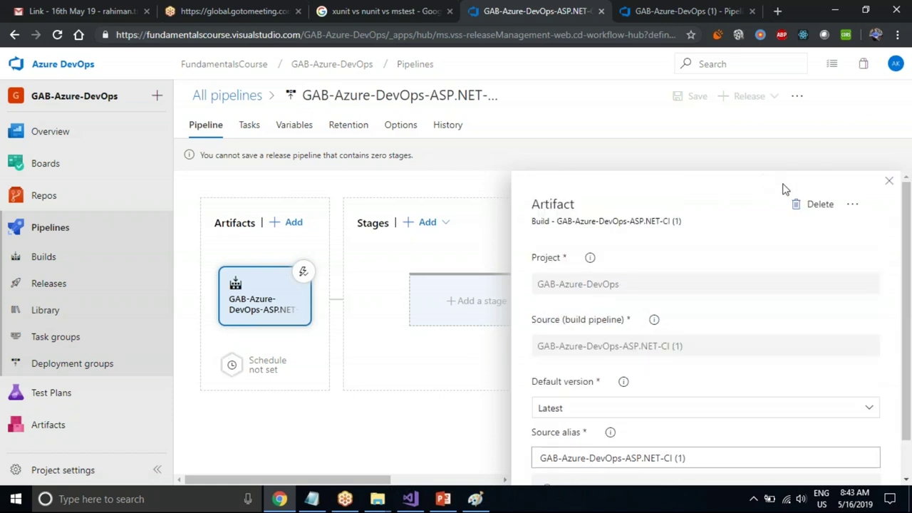
click(888, 182)
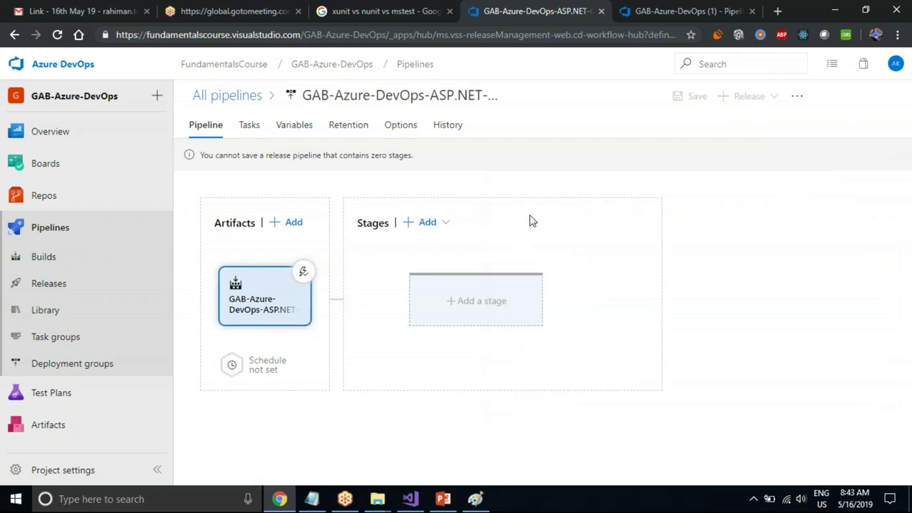
Discard the unsaved pipeline and create a release from ASP.NET-CI (1)'s test cases build, skipping templates
click(46, 263)
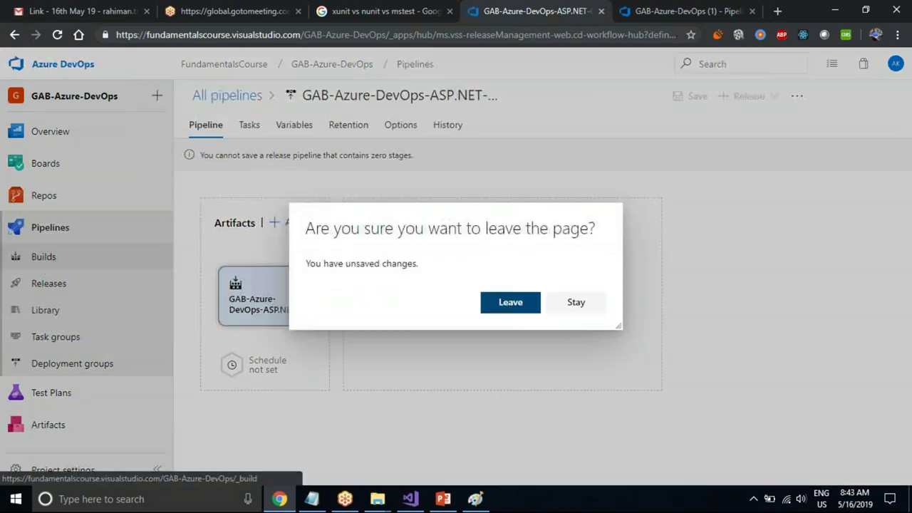
click(511, 306)
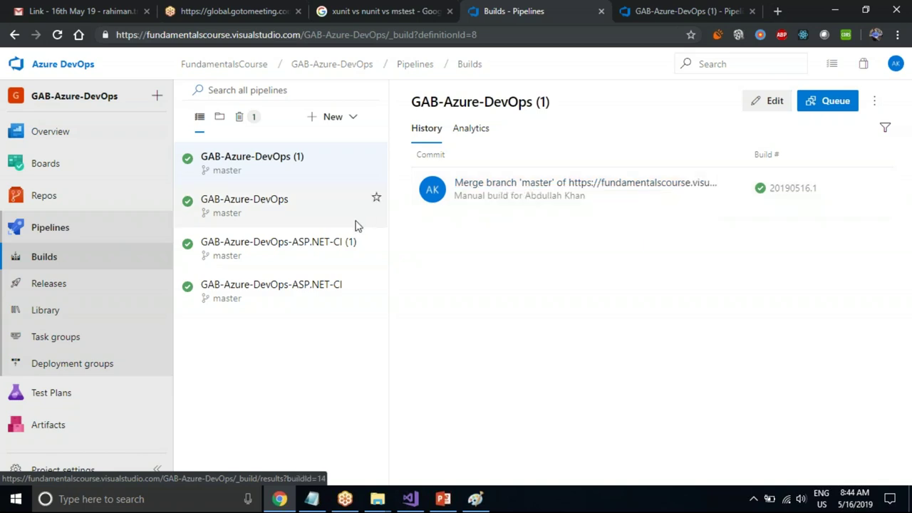
click(320, 250)
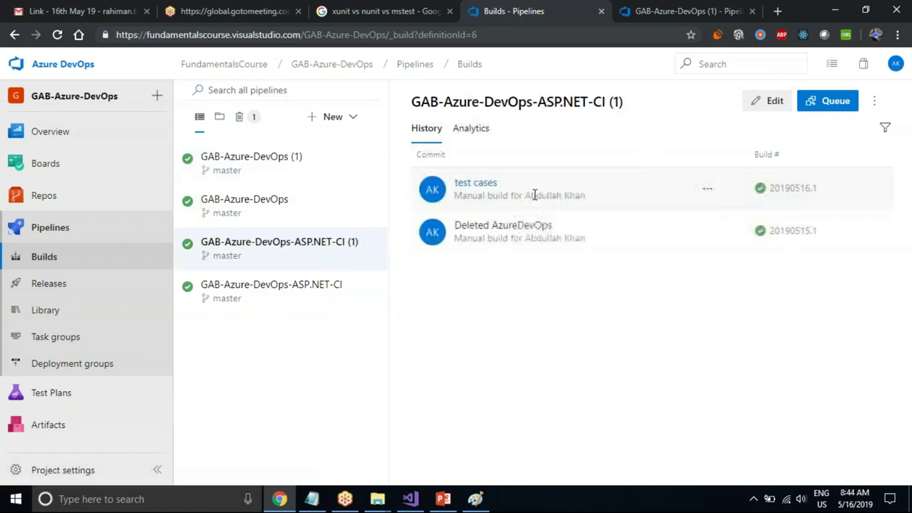
click(475, 184)
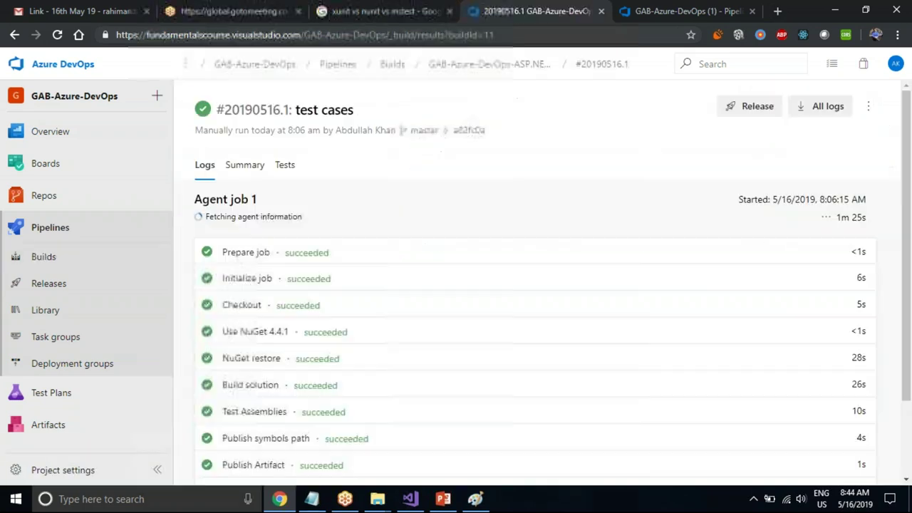
click(724, 114)
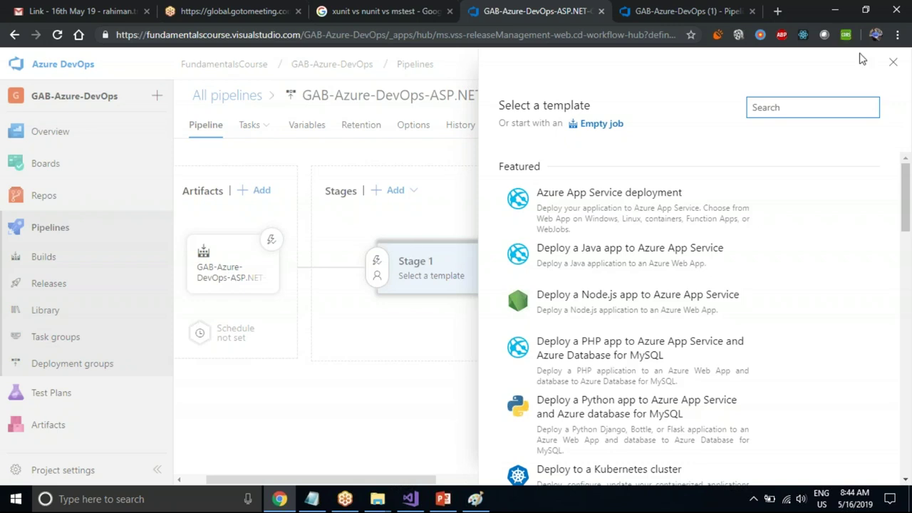
click(894, 64)
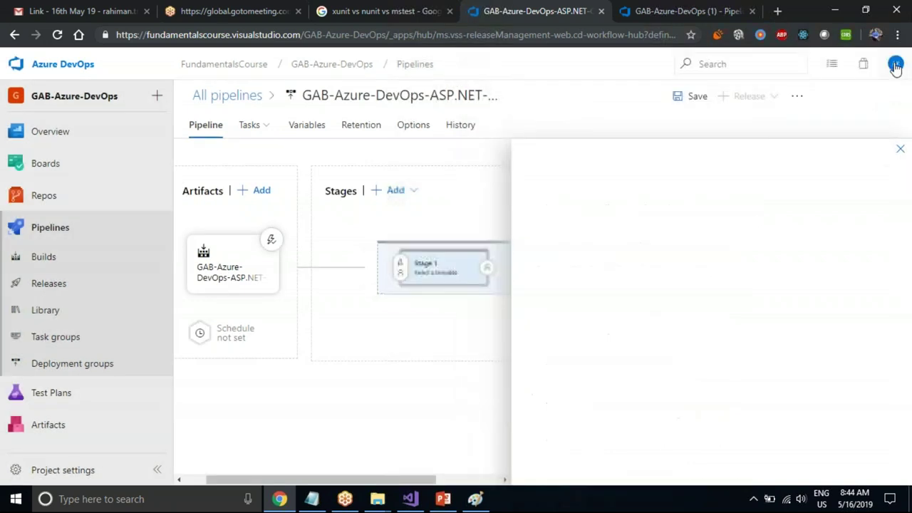
Discard the unsaved pipeline and start a new empty release pipeline without a stage template
click(40, 293)
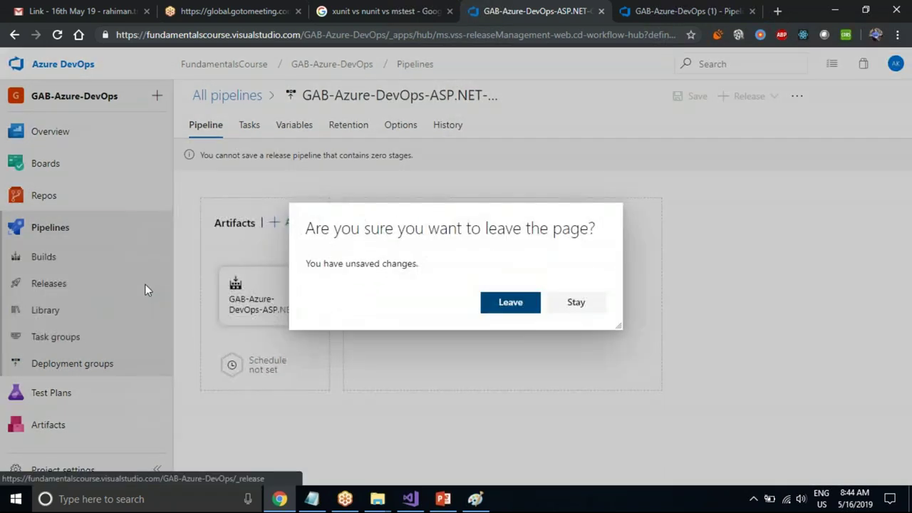
click(499, 304)
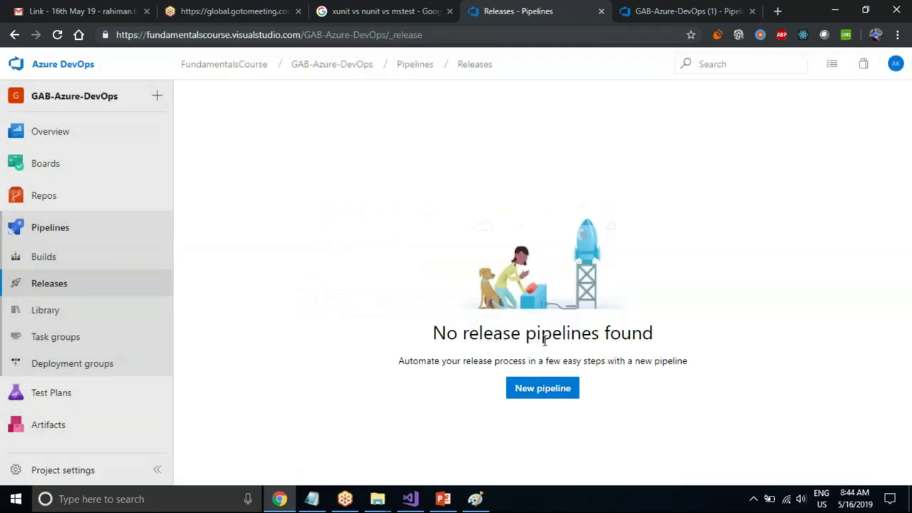
click(538, 396)
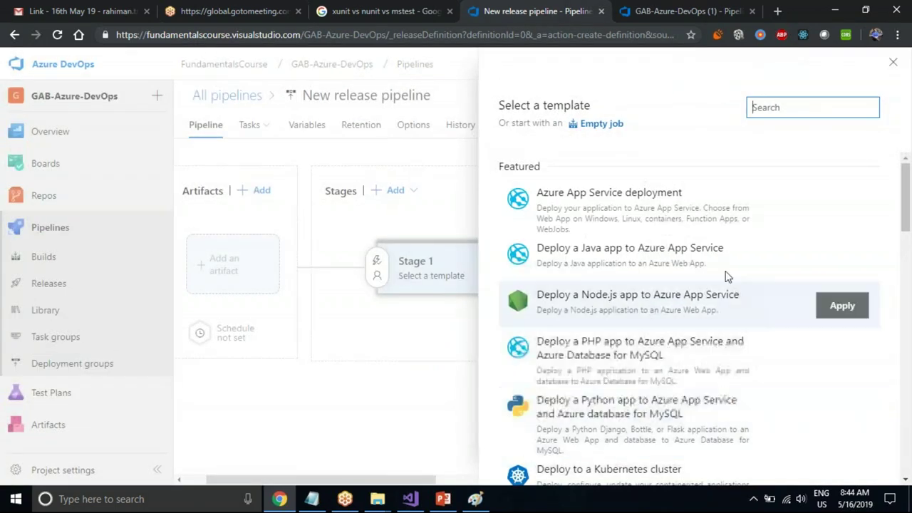
click(893, 63)
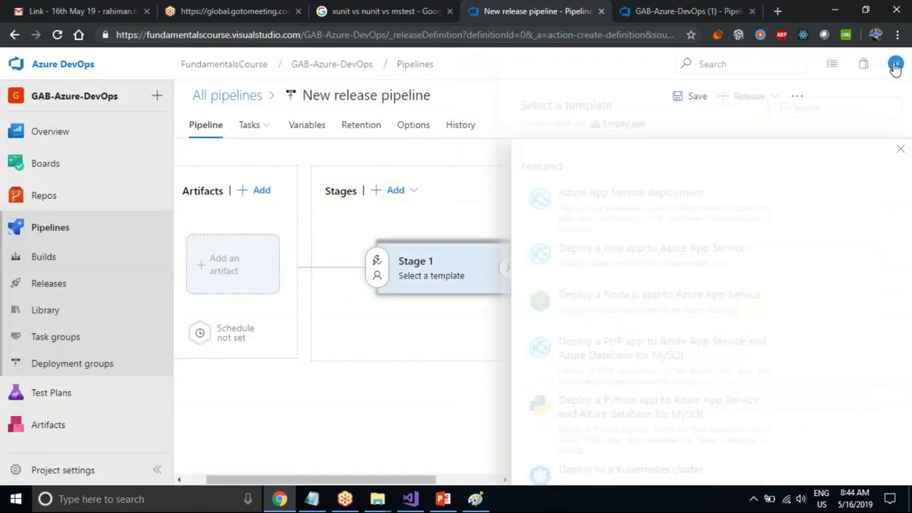
Try an Azure Repos artifact from project GAB-Azure-DevOps, cancel it, and head to Builds
click(265, 298)
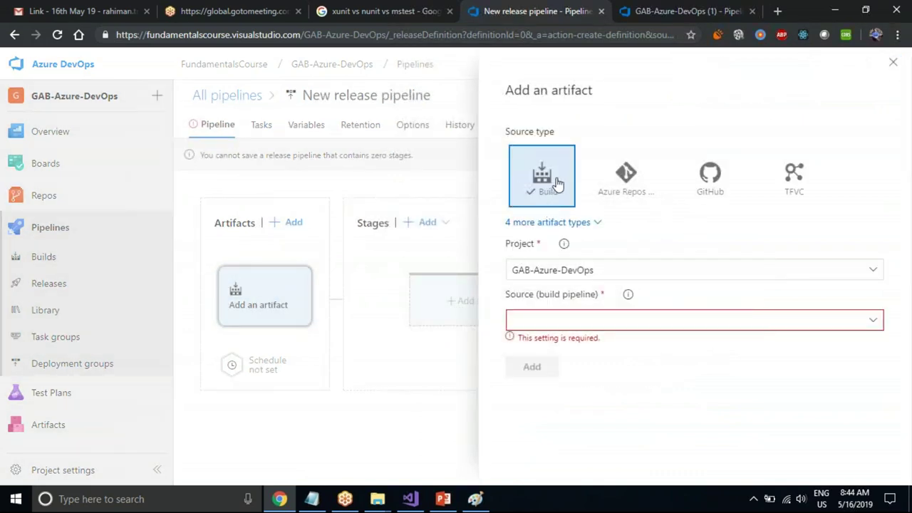
click(620, 185)
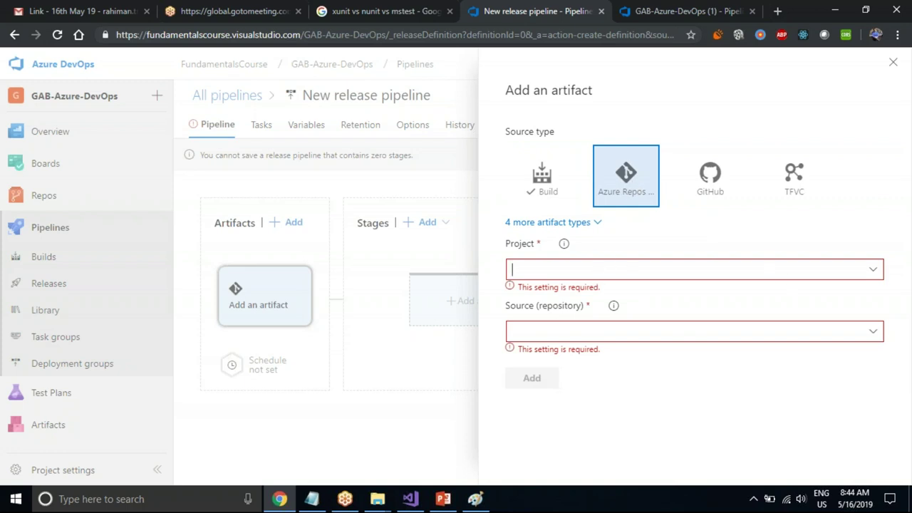
click(882, 274)
click(874, 276)
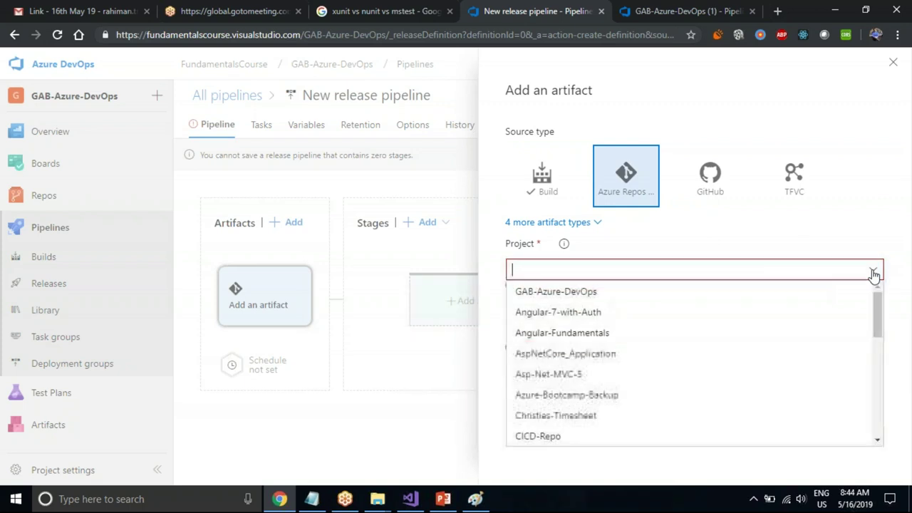
click(748, 291)
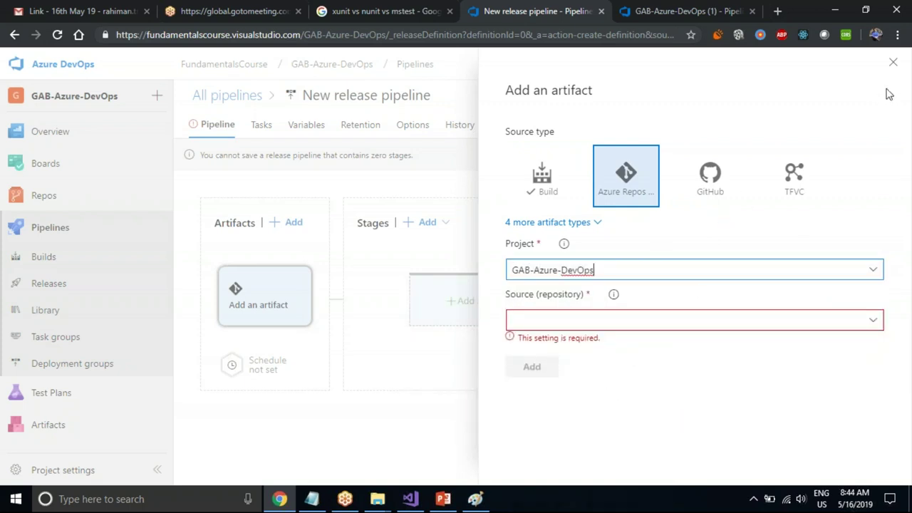
click(895, 63)
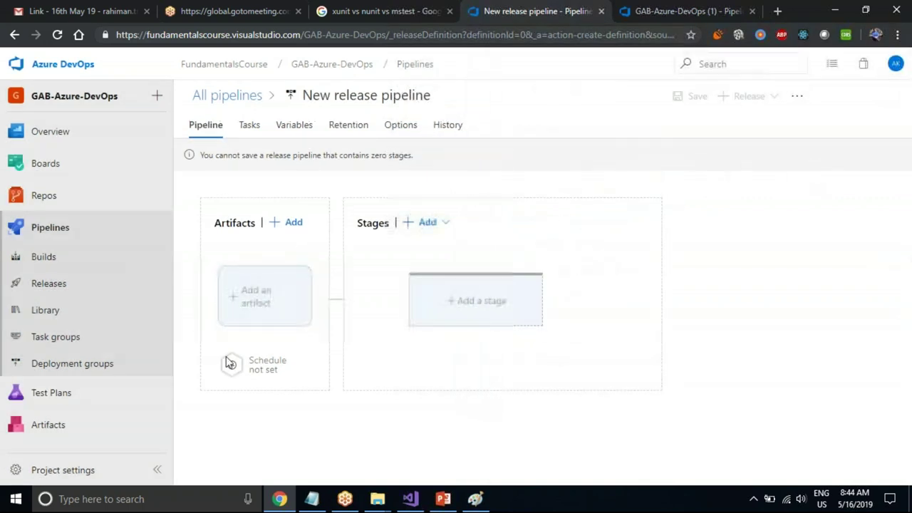
click(82, 256)
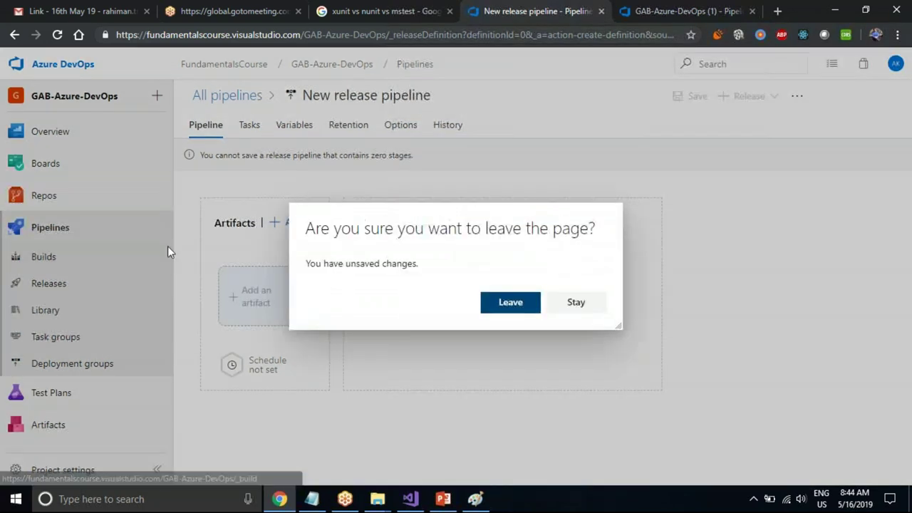
Discard the unsaved pipeline and create a release from the GAB-Azure-DevOps-ASP.NET-CI (1) test cases build
click(508, 305)
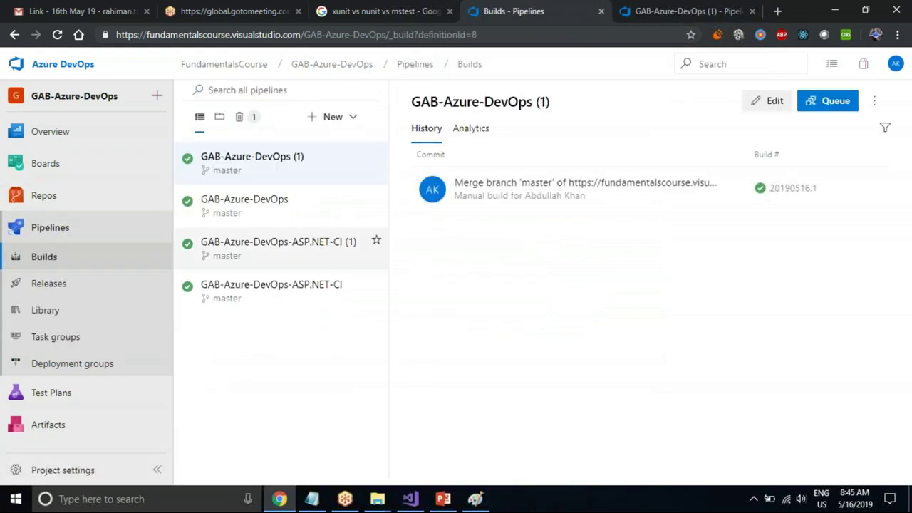
click(287, 243)
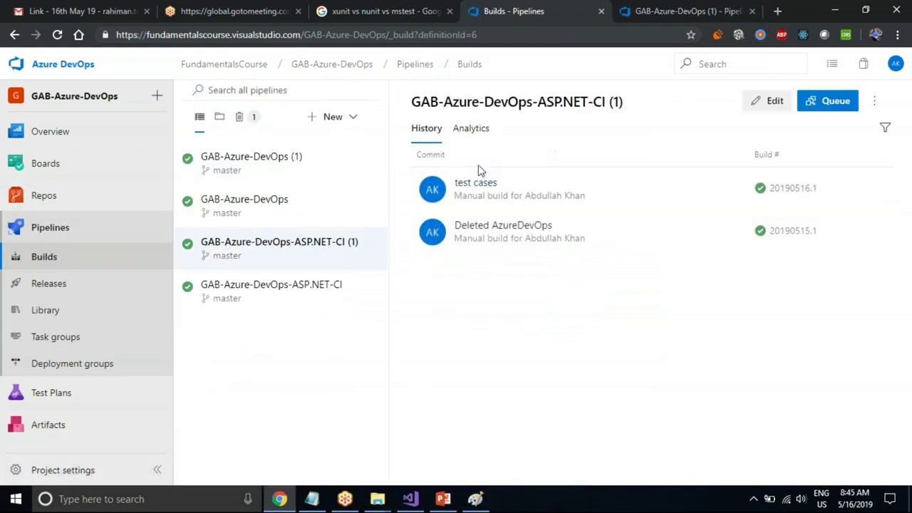
click(476, 184)
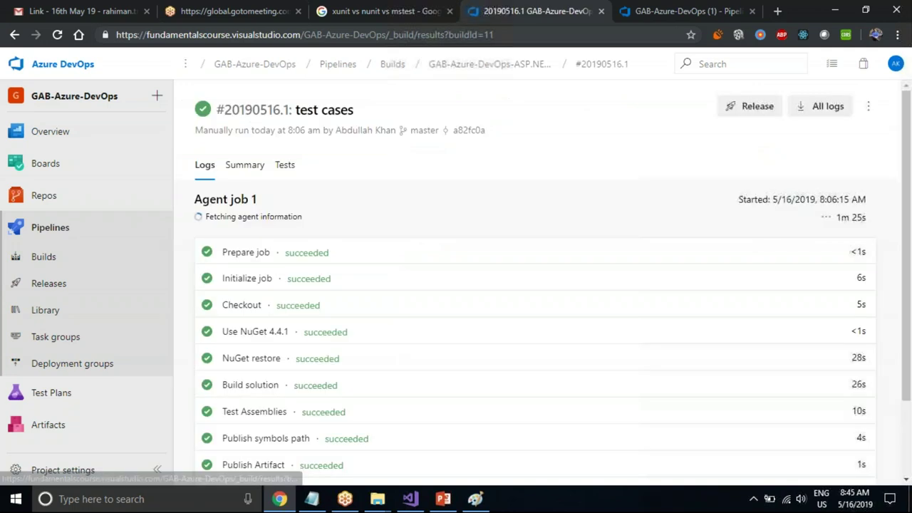
click(730, 114)
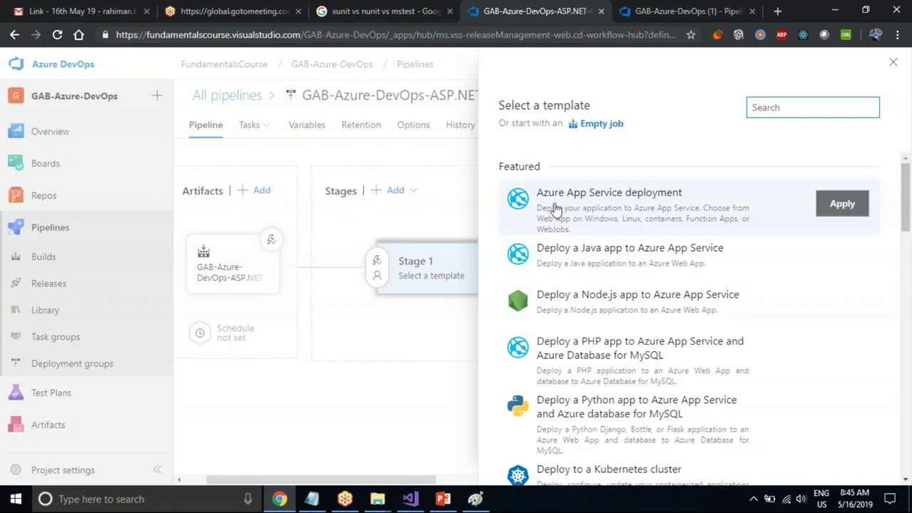
click(576, 213)
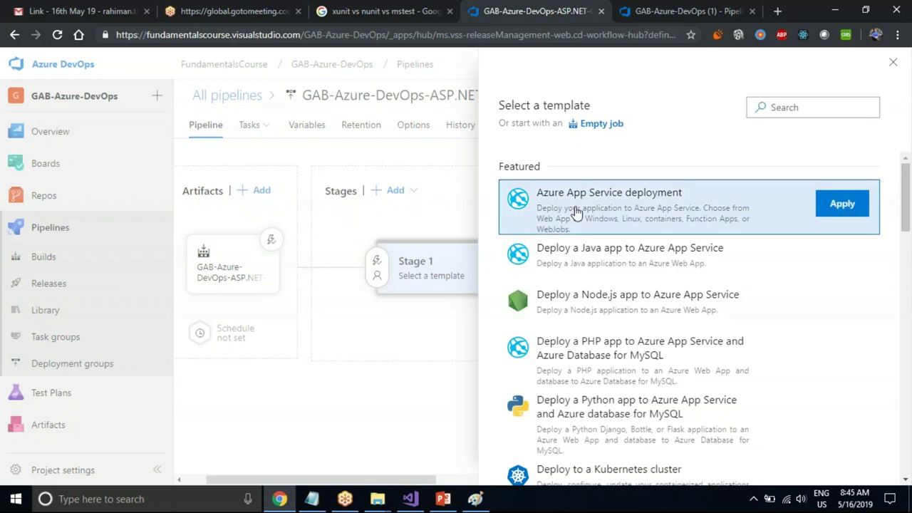
key(Down)
key(Down)
key(Up)
key(Up)
key(Down)
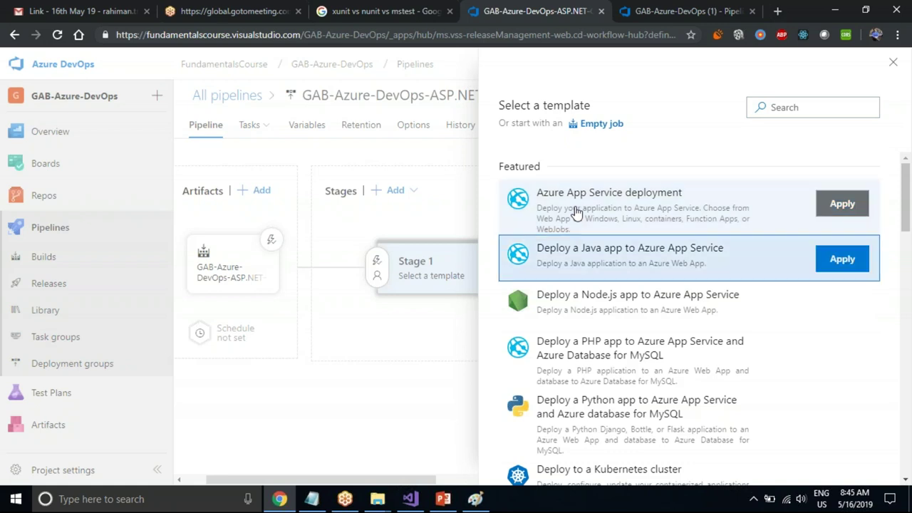
key(Down)
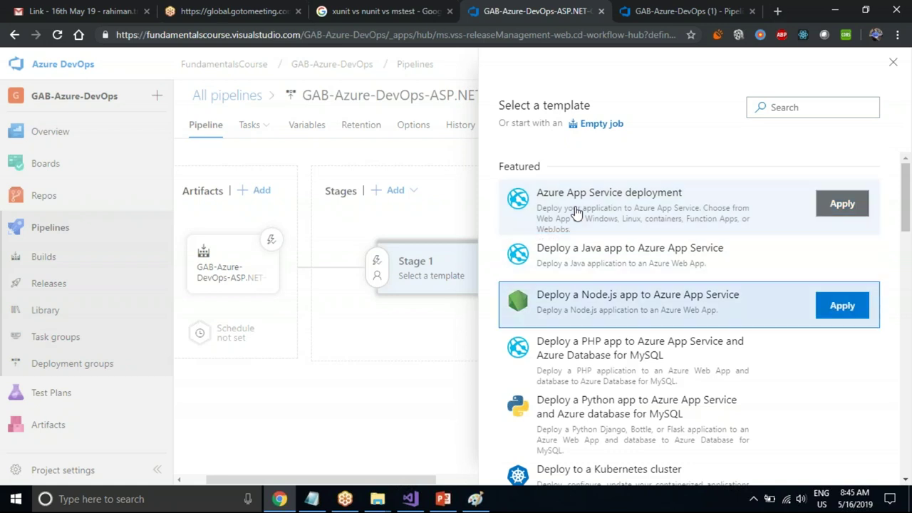
key(Down)
key(Down)
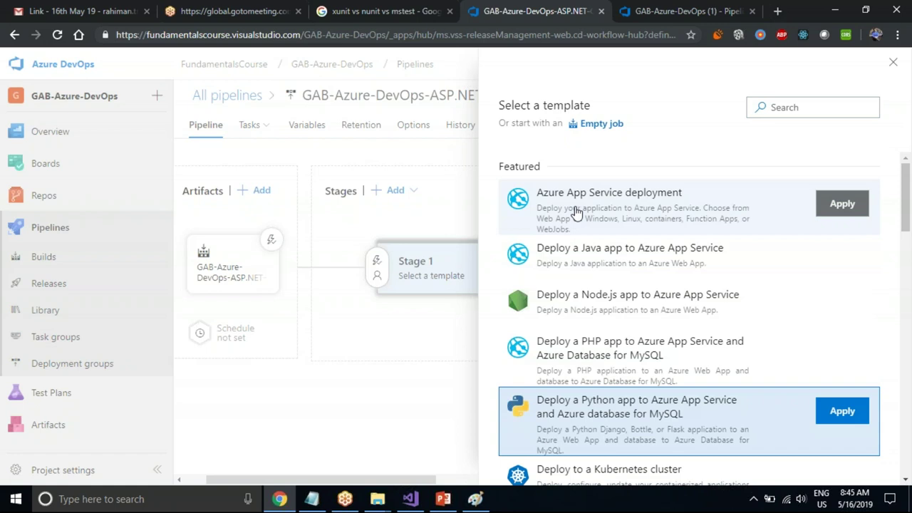
key(Down)
key(Down)
key(Up)
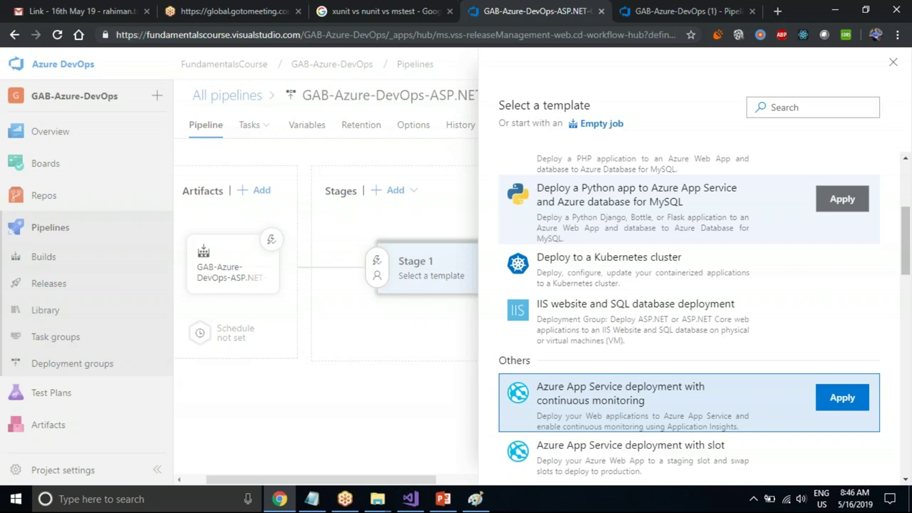
scroll(689, 413, down, 4)
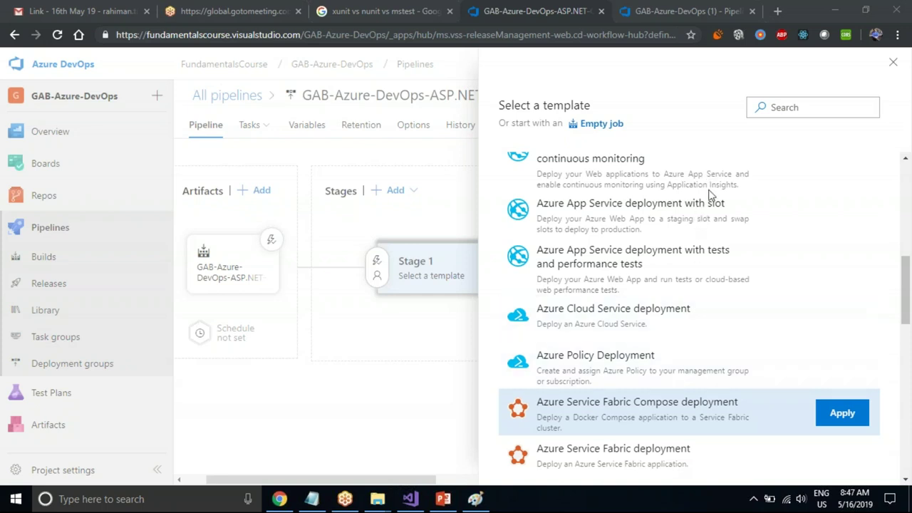
click(615, 425)
key(Down)
key(Down)
key(Down)
key(Down)
key(Down)
key(Down)
key(Down)
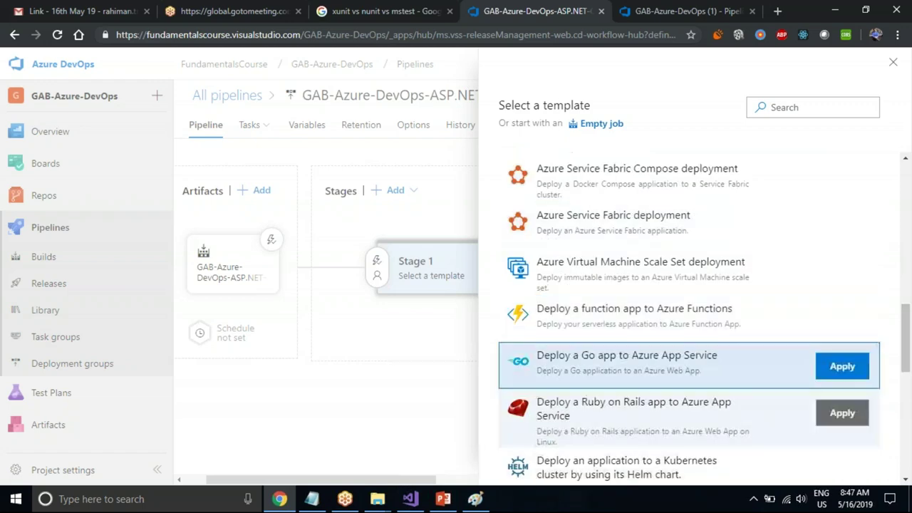
key(Down)
key(Down)
key(Down)
key(Down)
key(Down)
key(Down)
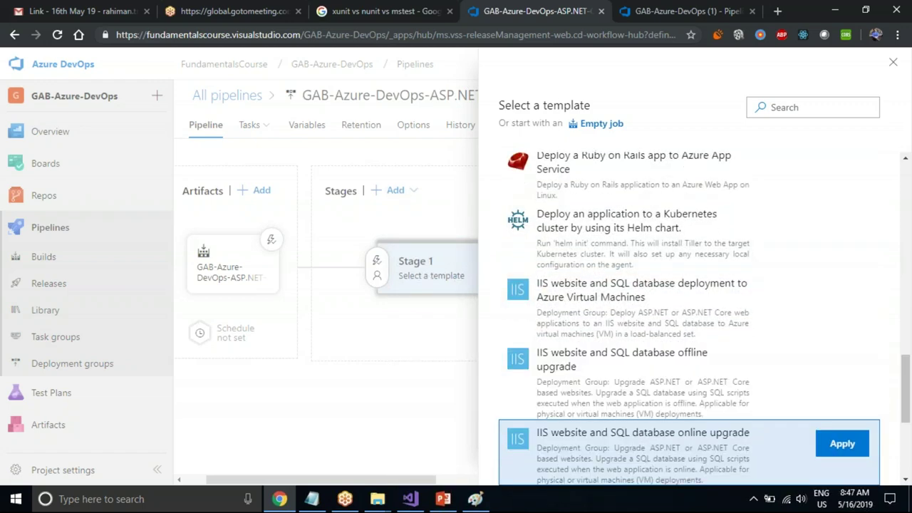
key(Up)
key(Up)
key(Up)
key(Up)
key(Up)
key(Up)
key(Up)
key(Up)
key(Up)
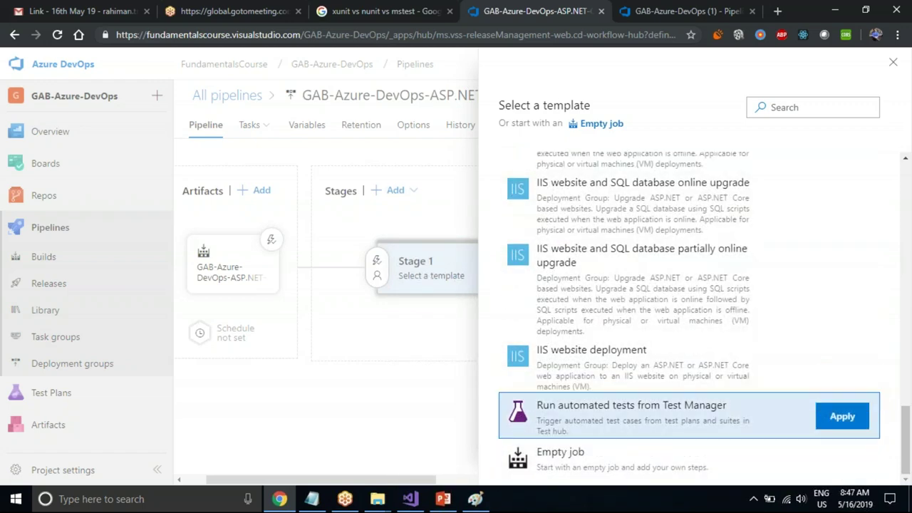
key(Up)
key(Up)
key(Up)
key(Up)
key(Up)
key(Up)
key(Up)
key(Up)
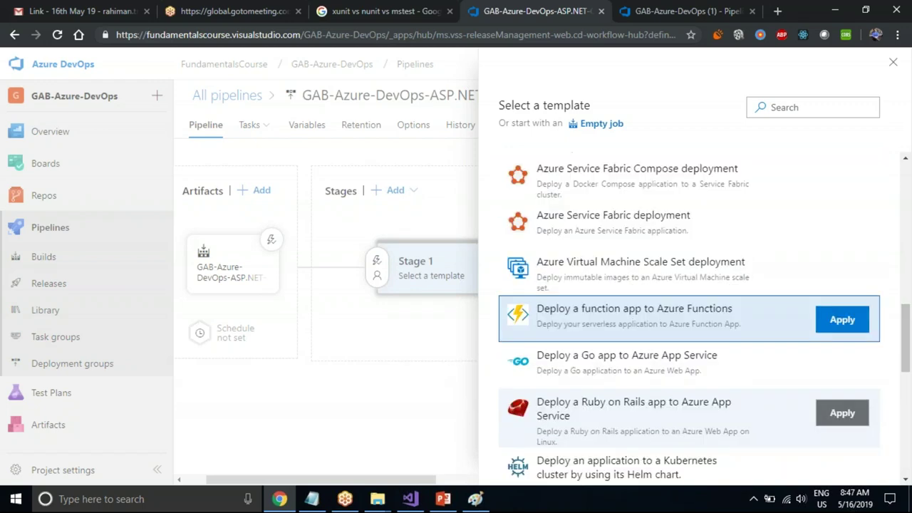
key(Up)
key(Up)
key(Up)
key(Up)
key(Up)
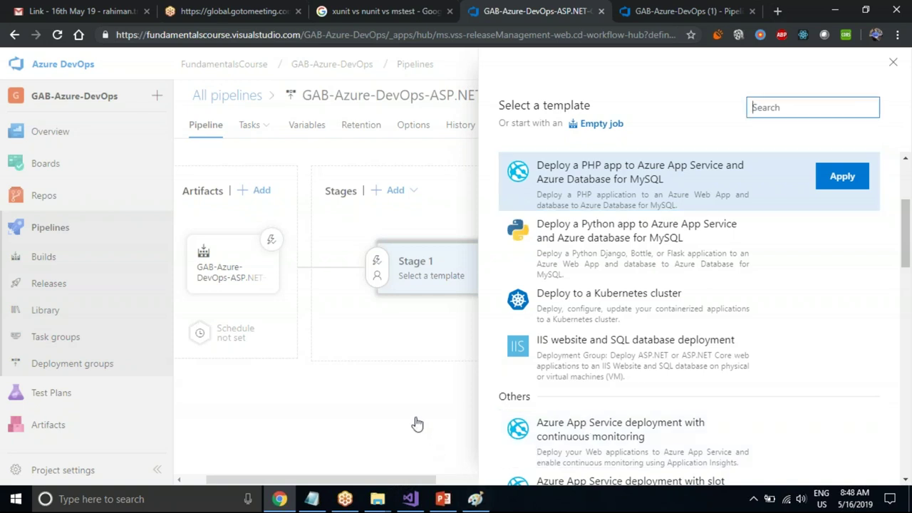
Close the stage template list, leaving the release pipeline without stages
click(892, 65)
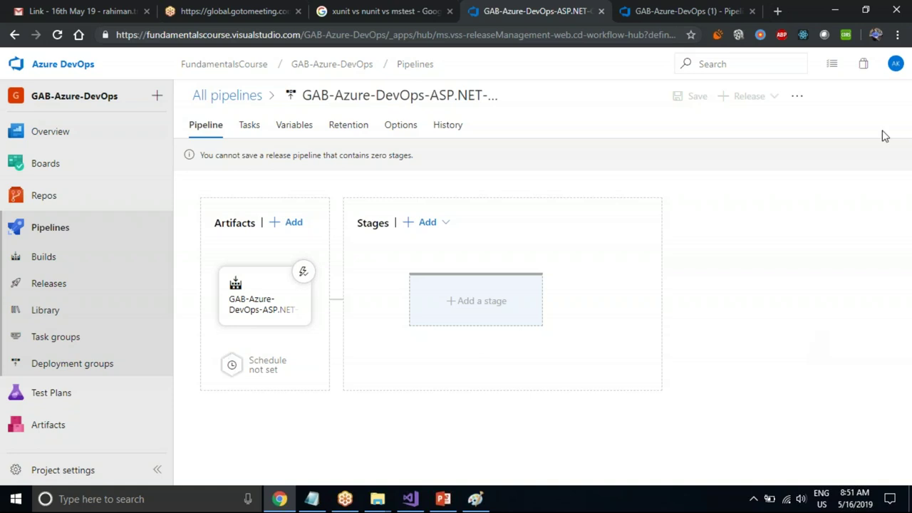
click(427, 11)
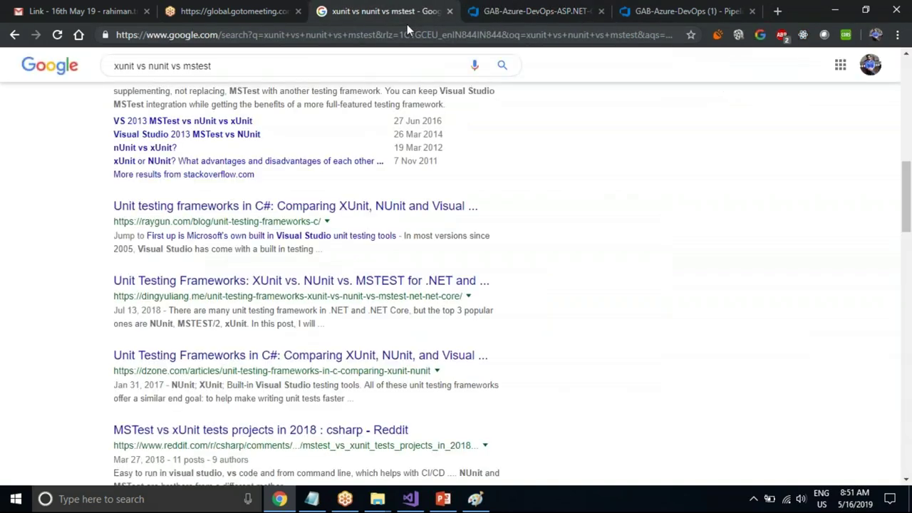
key(ctrl+l)
text(a)
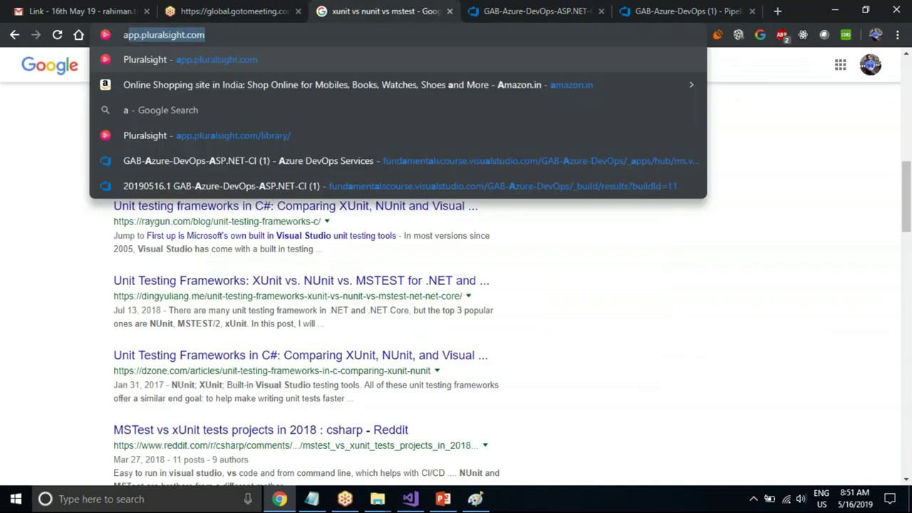
text(s)
key(BackSpace)
text(z 400)
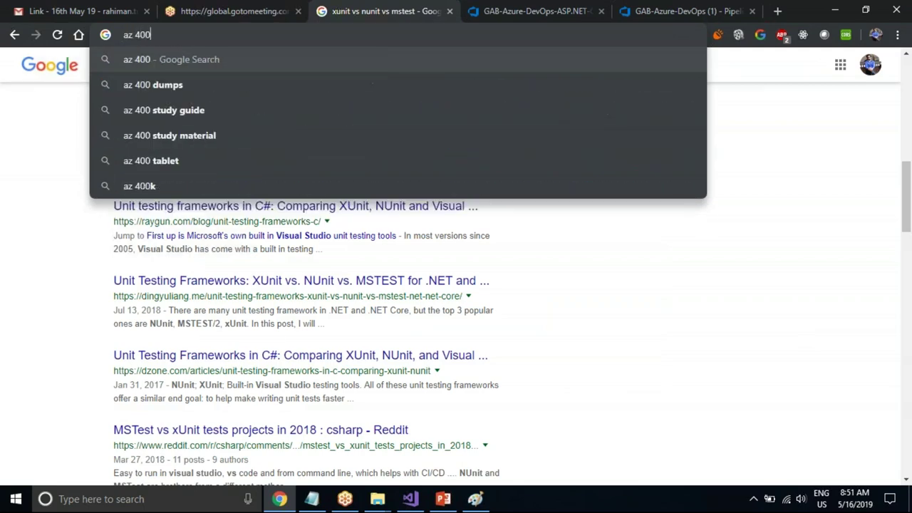
key(Return)
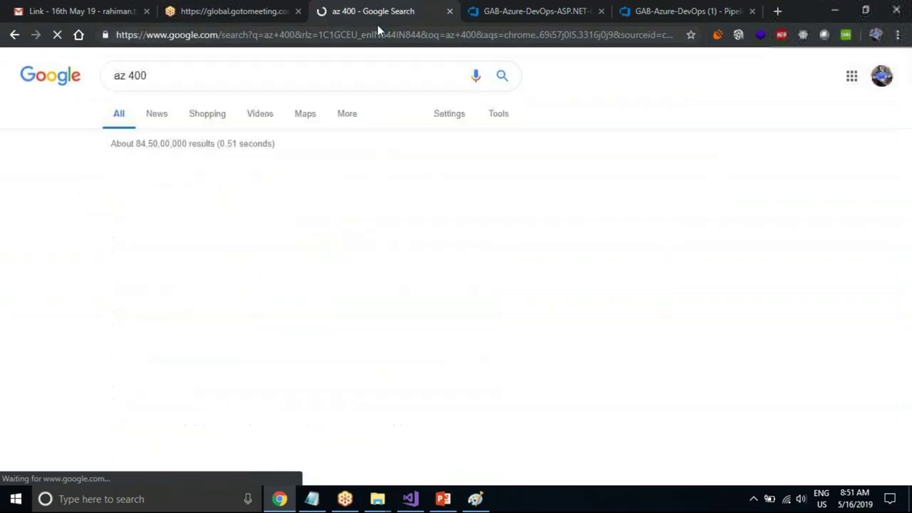
click(273, 174)
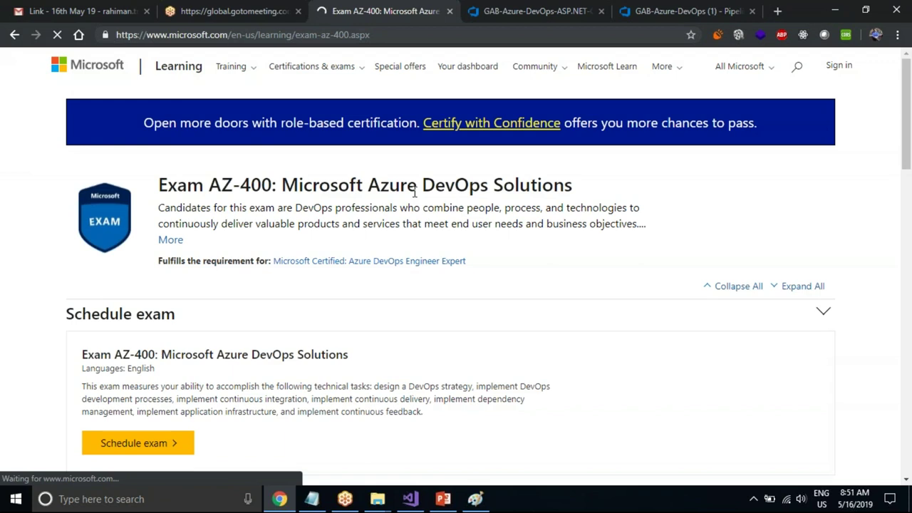
triple_click(384, 187)
triple_click(292, 357)
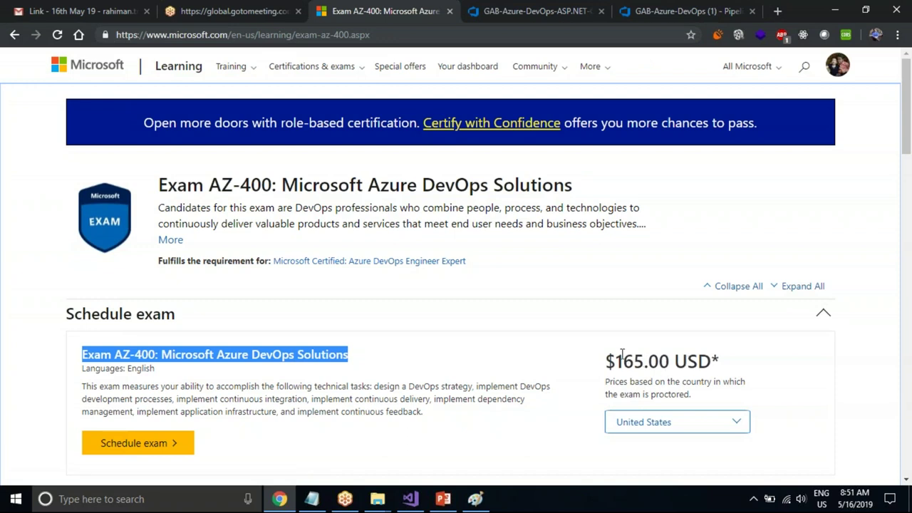
triple_click(645, 363)
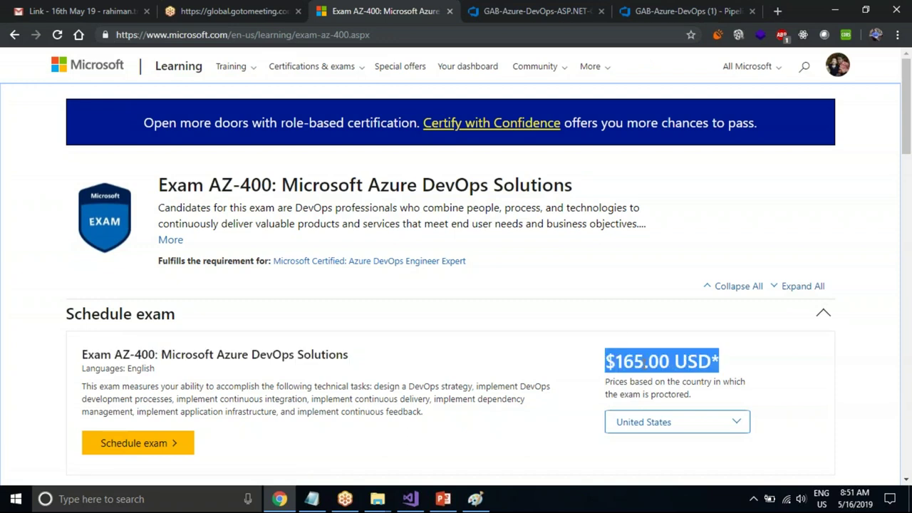
click(644, 364)
click(522, 17)
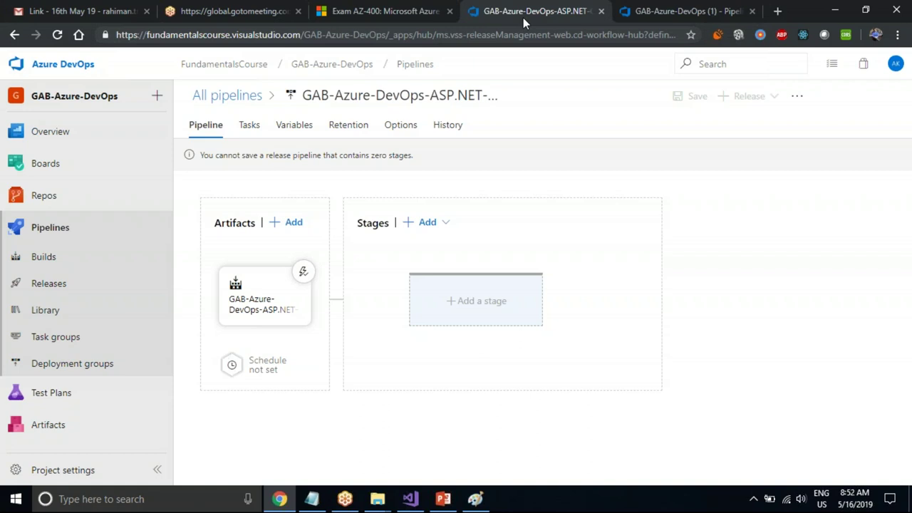
click(382, 9)
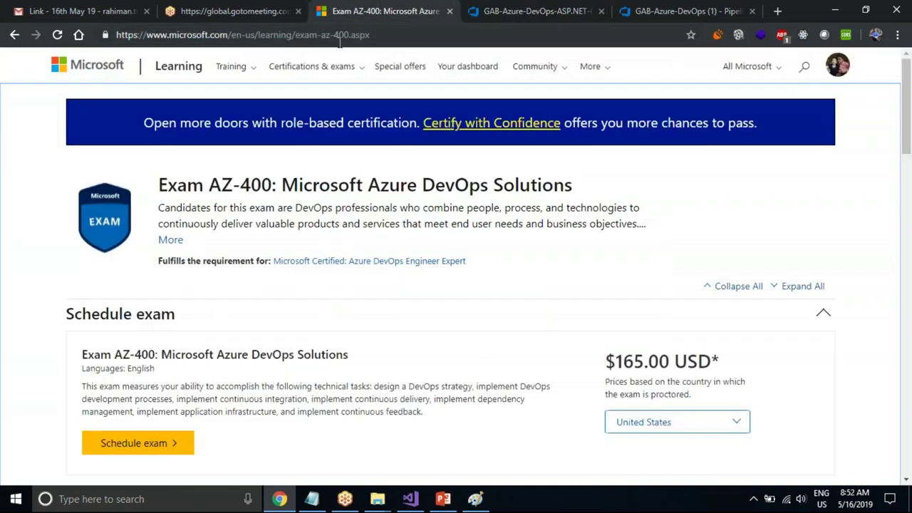
Search Google for 'az 100', view the Simplilearn AZ-103 course page, and return to the results
click(340, 35)
text(az)
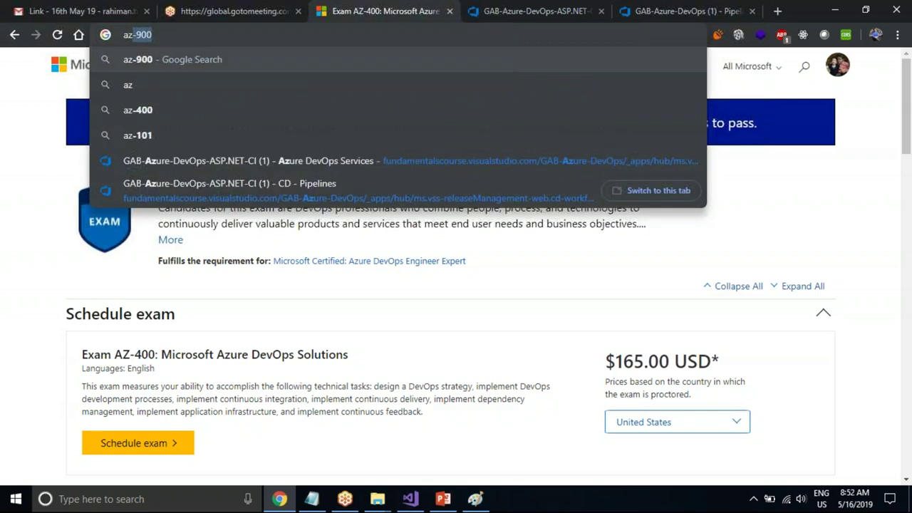
text( 100)
key(Return)
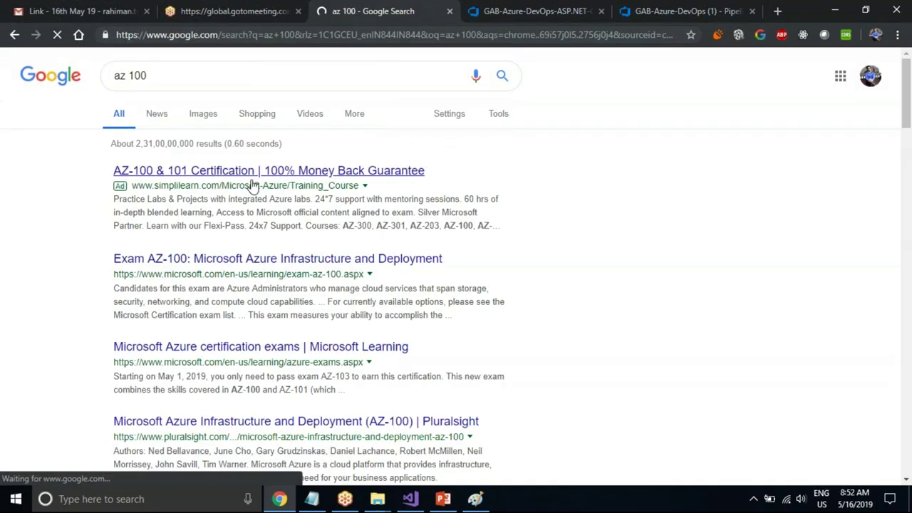
click(252, 185)
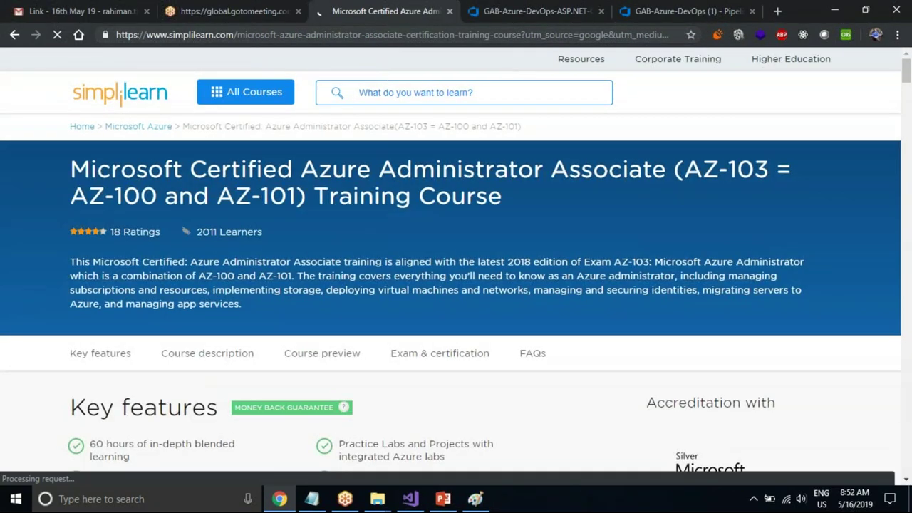
triple_click(275, 196)
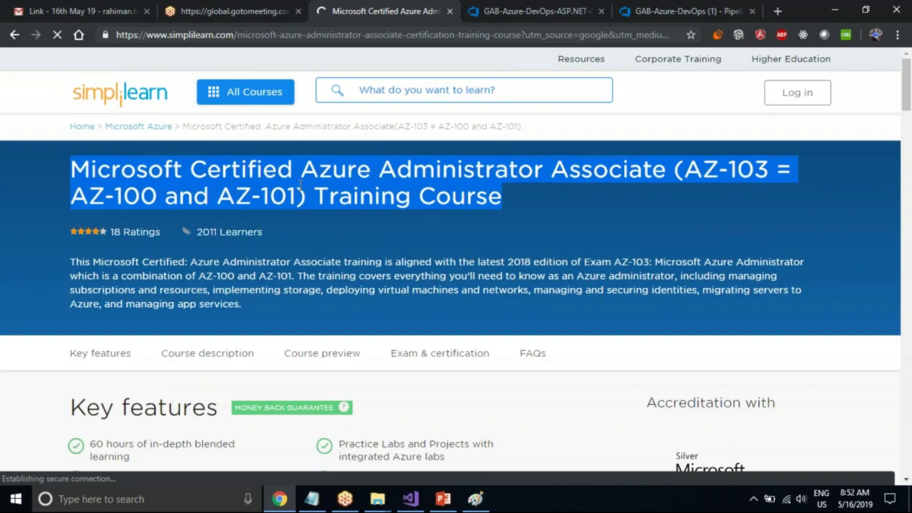
click(14, 34)
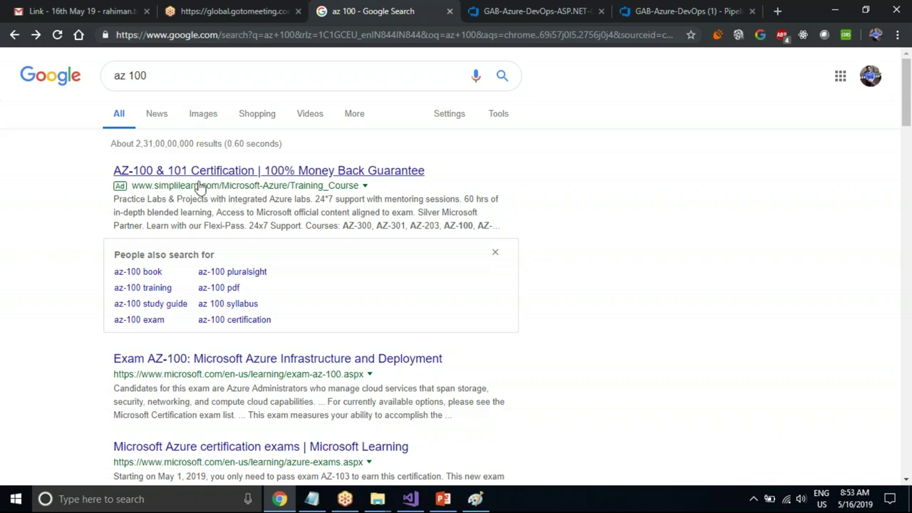
click(239, 371)
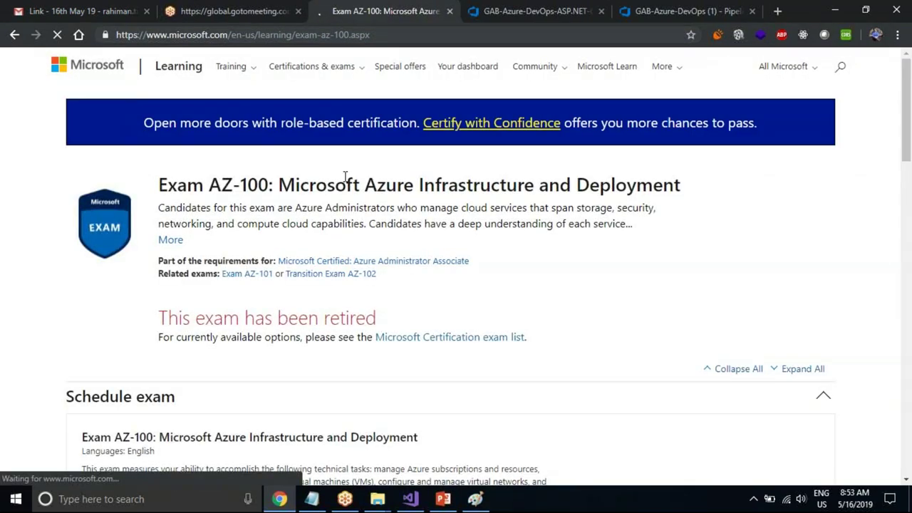
drag(285, 186, 688, 193)
double_click(655, 186)
double_click(481, 189)
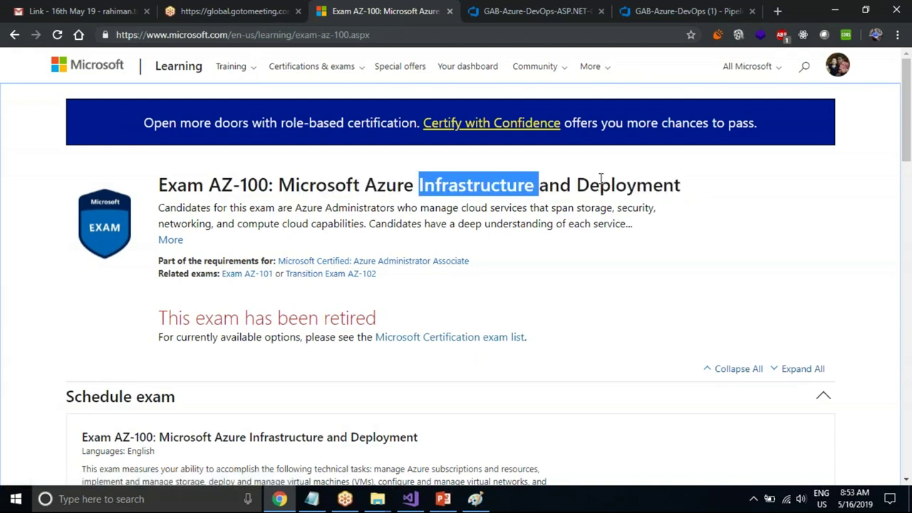
double_click(609, 181)
click(500, 196)
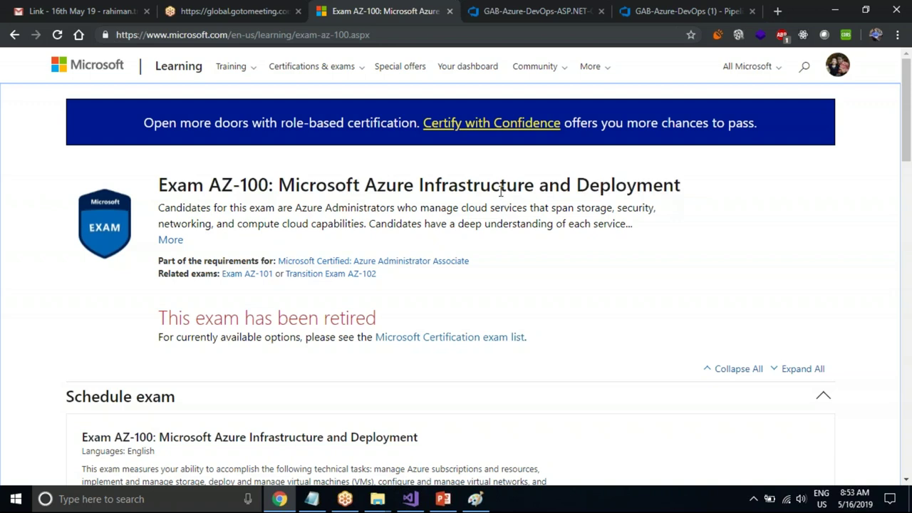
double_click(500, 193)
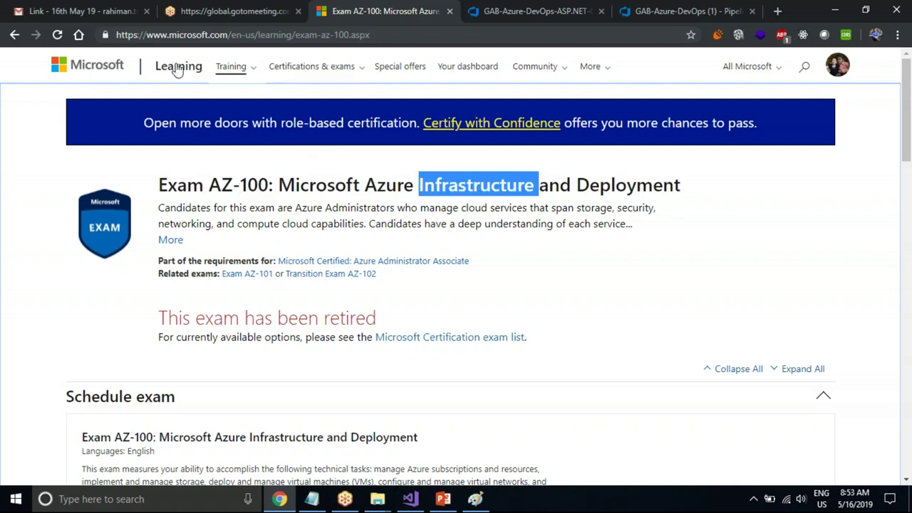
click(14, 35)
drag(152, 75, 133, 76)
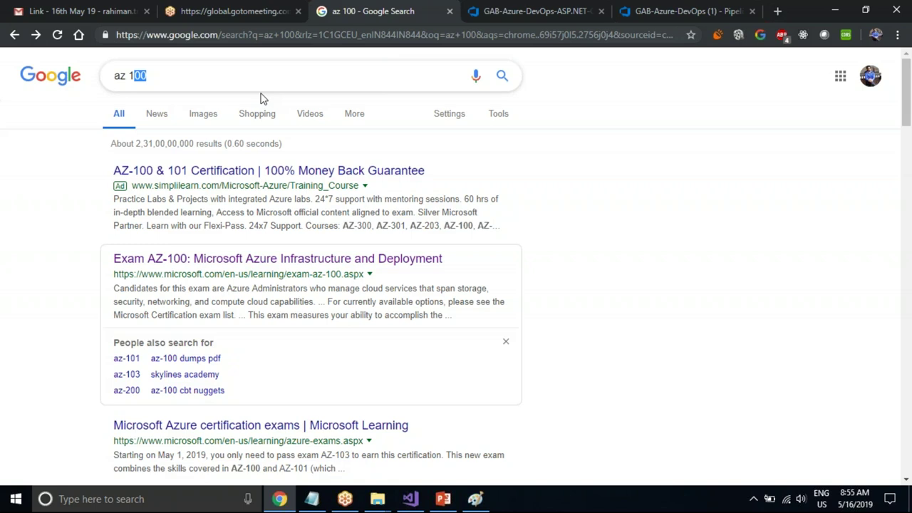
Change the Google query to 'az 400 book' and open Microsoft's Exam AZ-400 page
click(214, 77)
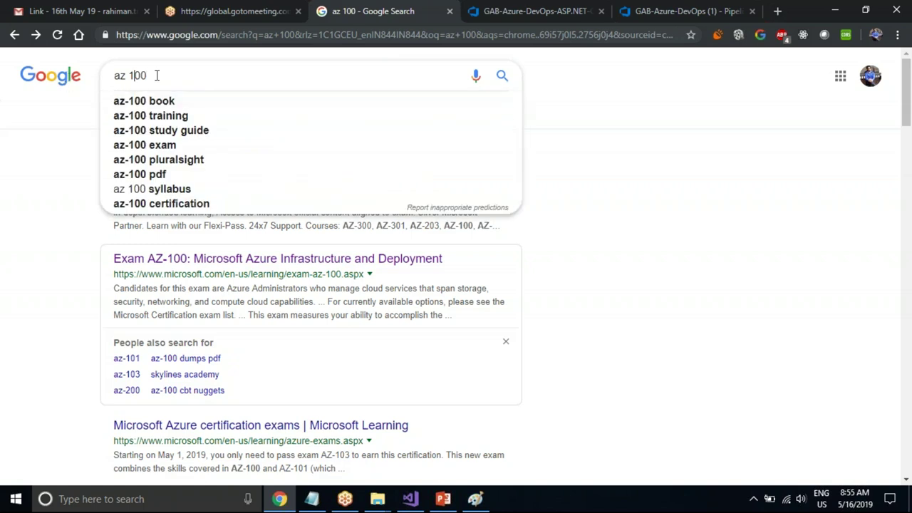
key(BackSpace)
text(400)
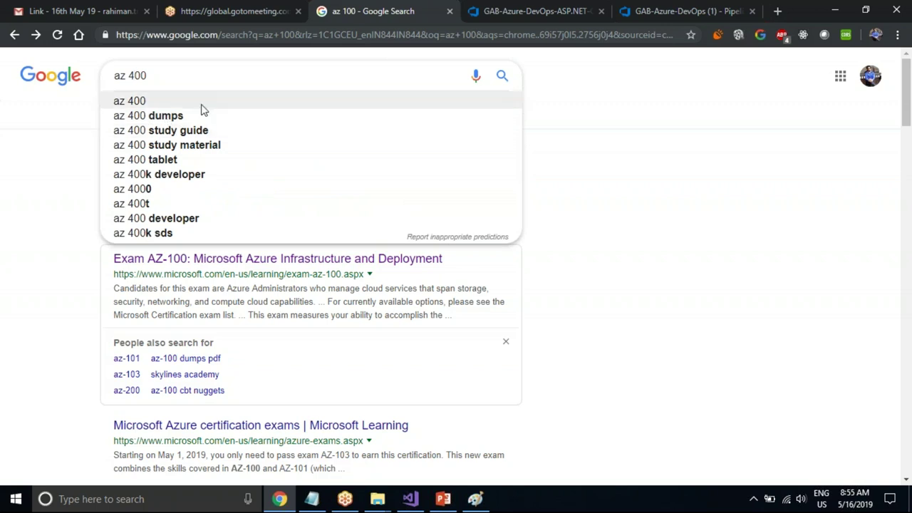
text( book)
click(173, 102)
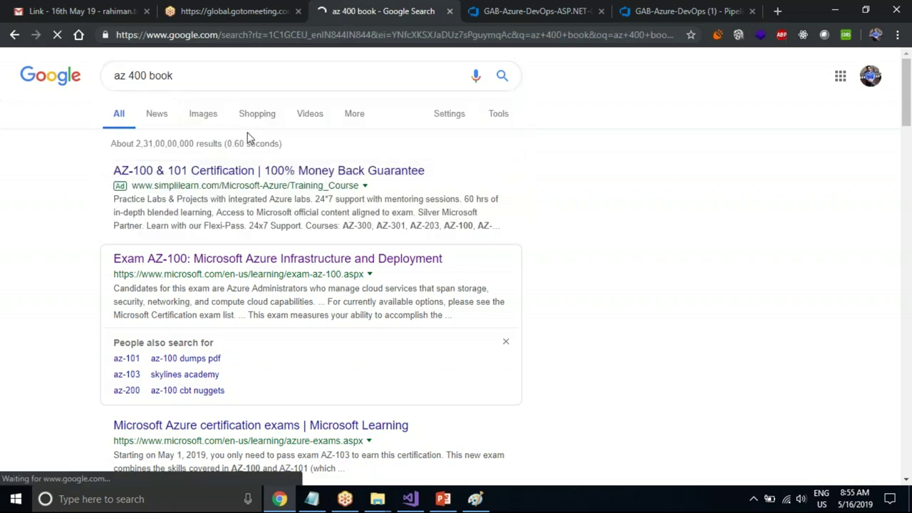
click(254, 173)
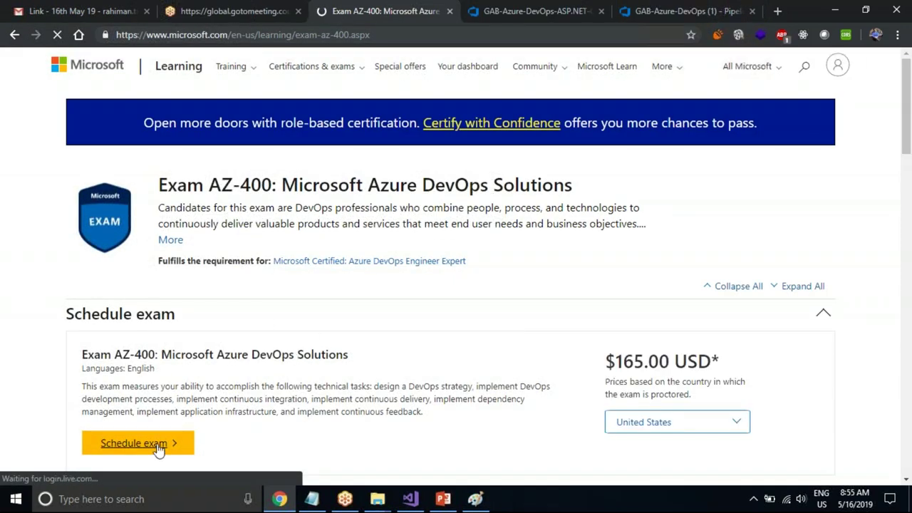
Start scheduling Exam AZ-400 and review the Microsoft Certification Profile registration form
click(135, 443)
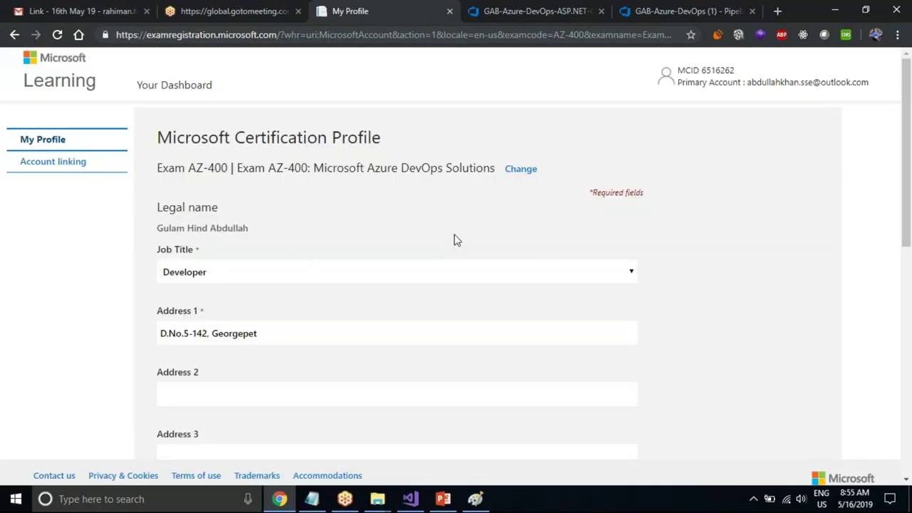
drag(908, 146, 909, 367)
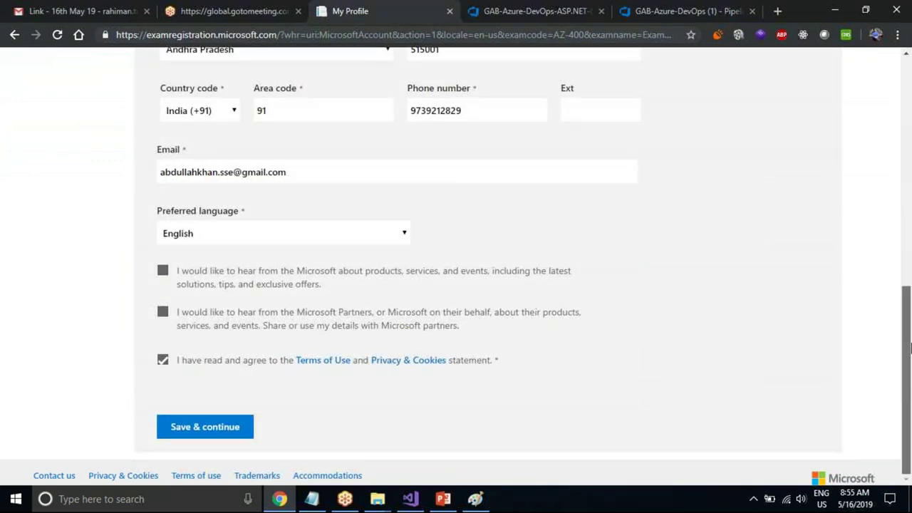
click(14, 34)
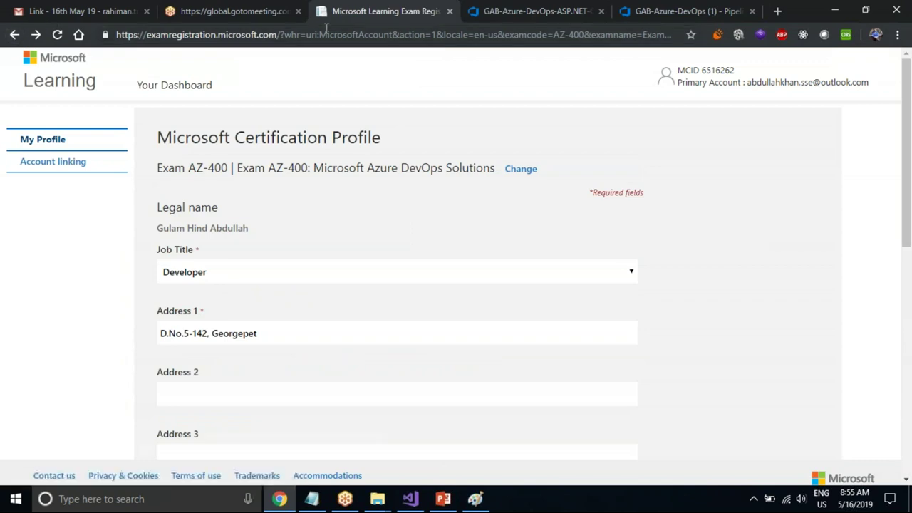
Visit the GoToMeeting tab, then return to the GAB-Azure-DevOps (1) azure-pipelines.yml editor
click(253, 14)
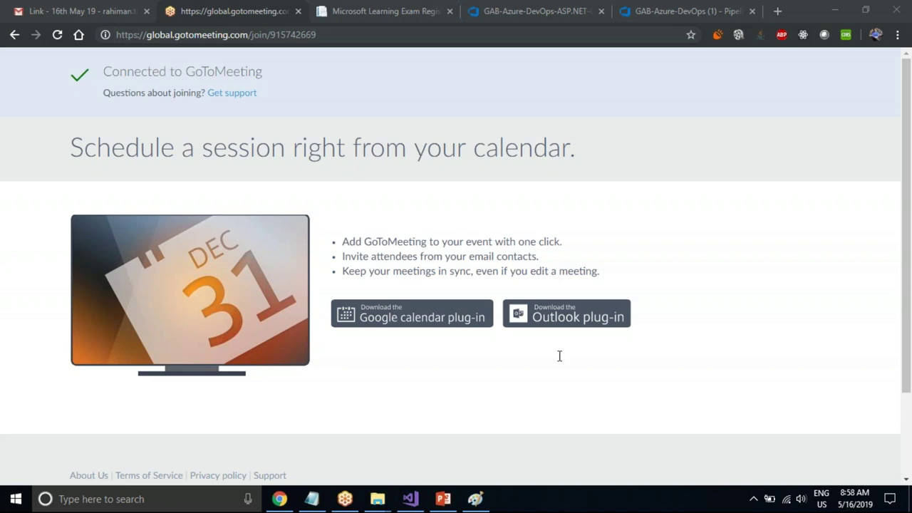
click(670, 11)
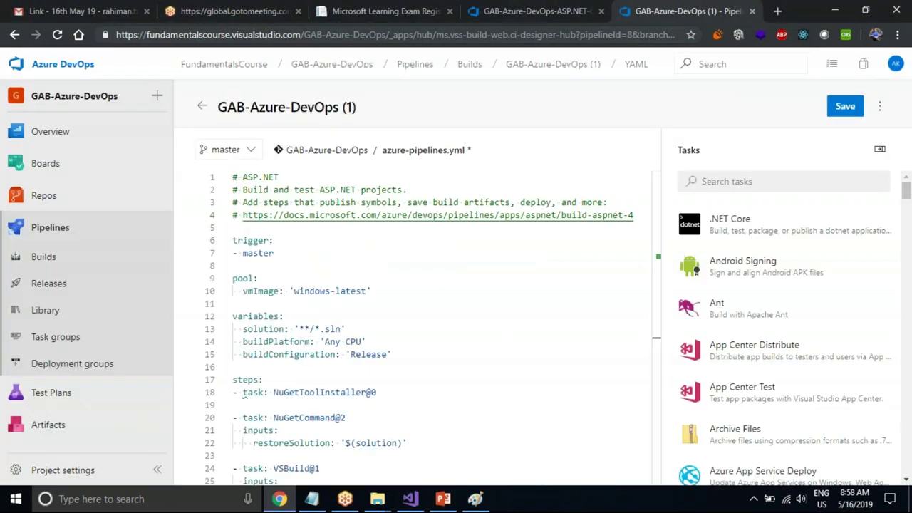